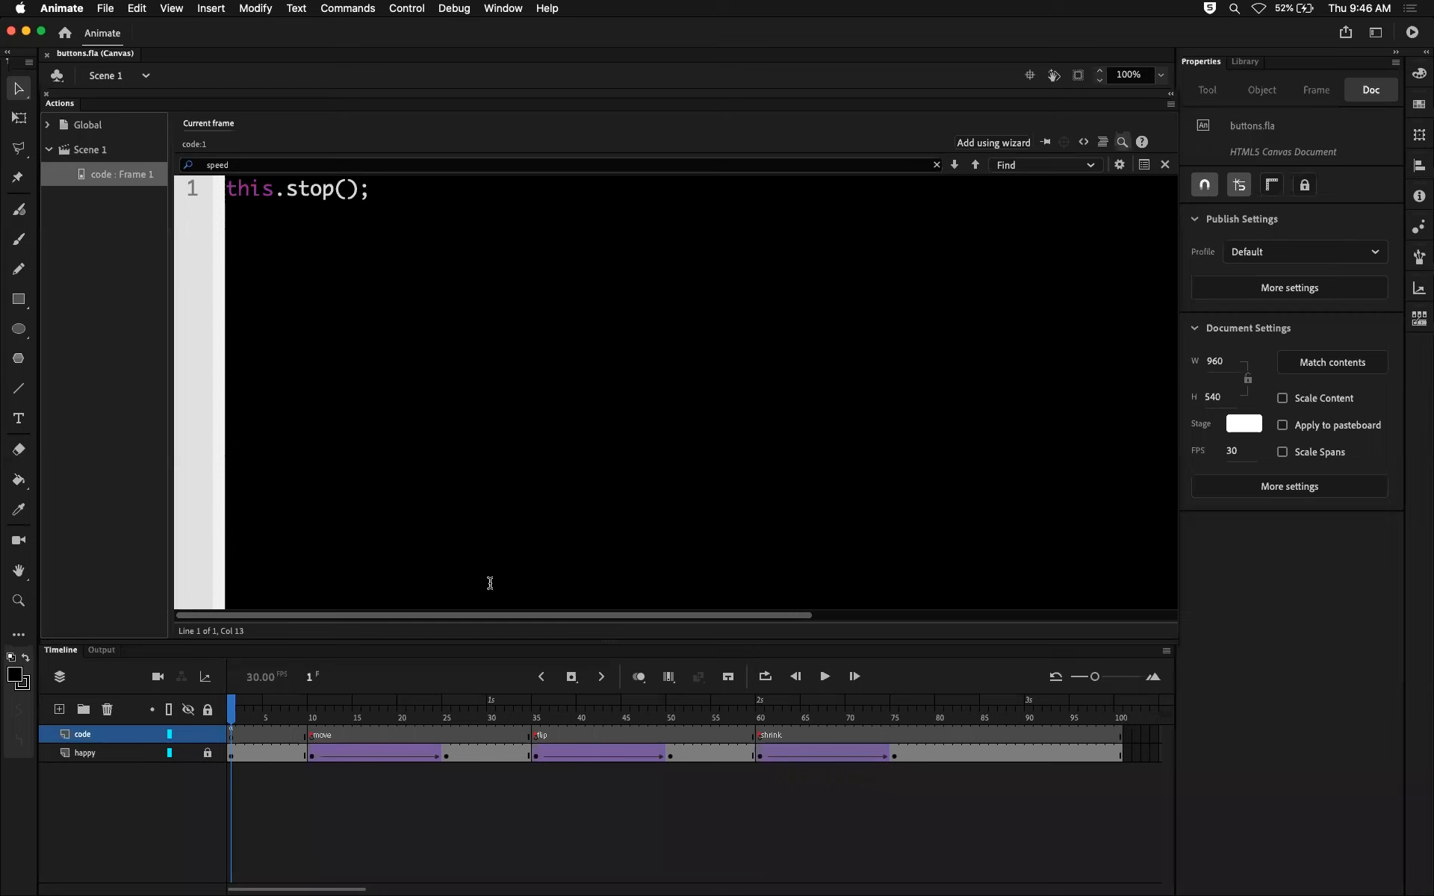
Review the script on frame 1 and the frames labelled move, flip and shrink on the timeline.
left_click(231, 736)
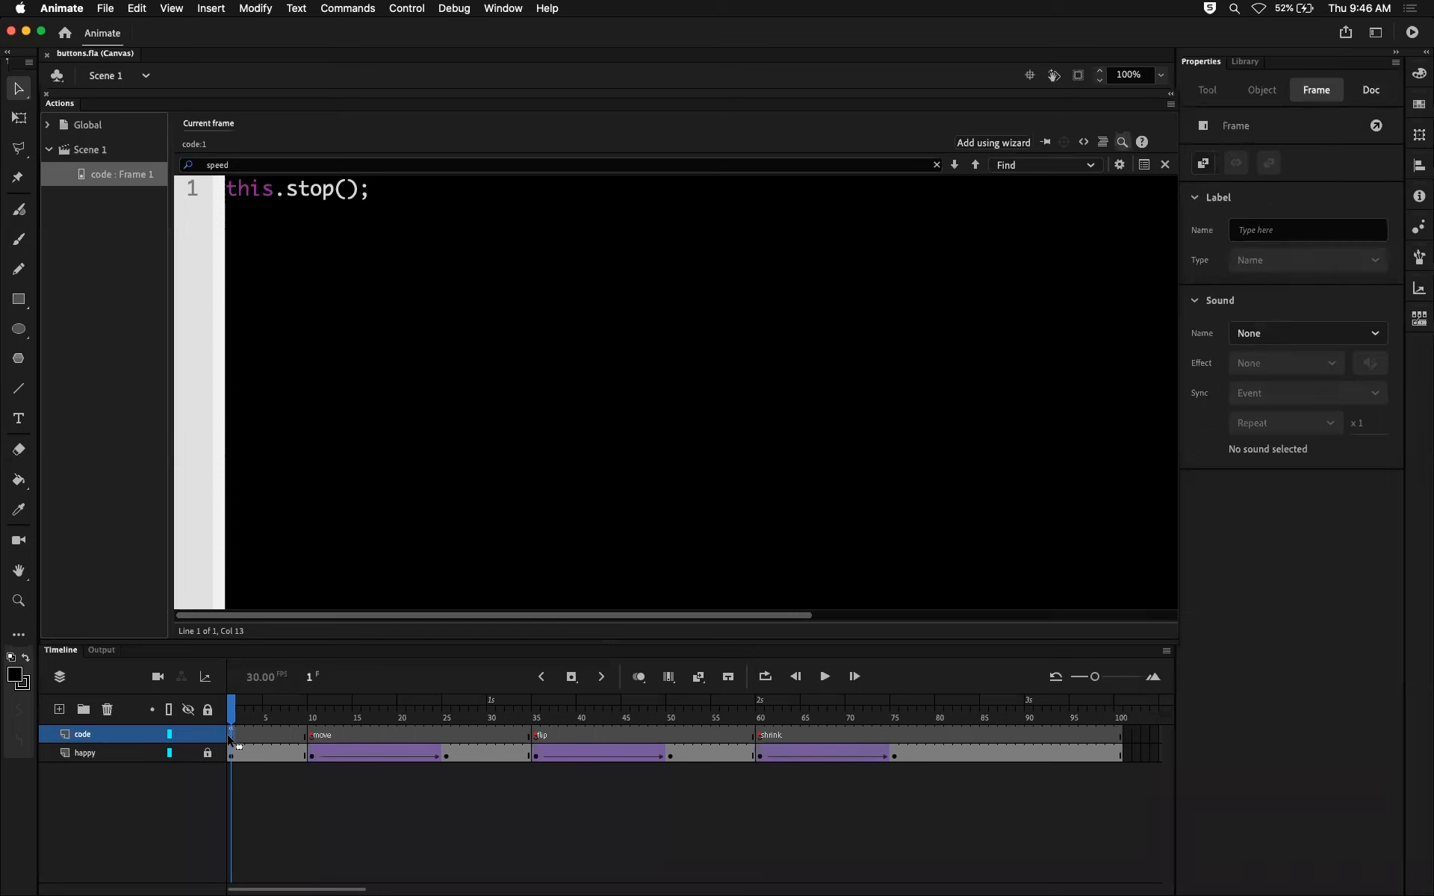
left_click(317, 710)
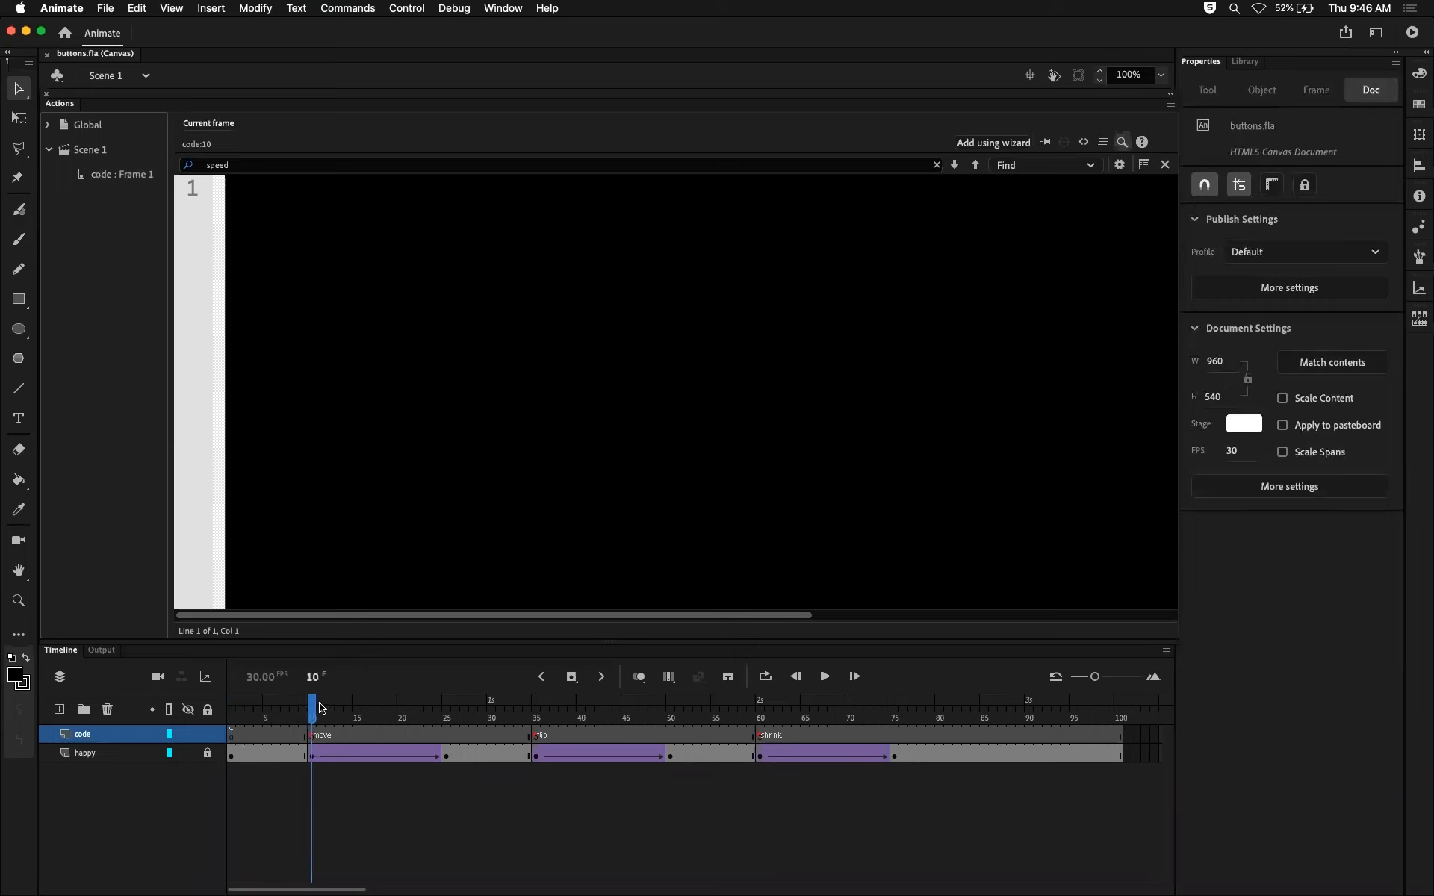
mouse_move(313, 706)
left_mouse_down()
mouse_move(448, 706)
mouse_move(311, 712)
left_mouse_up()
left_click(537, 711)
left_click(758, 714)
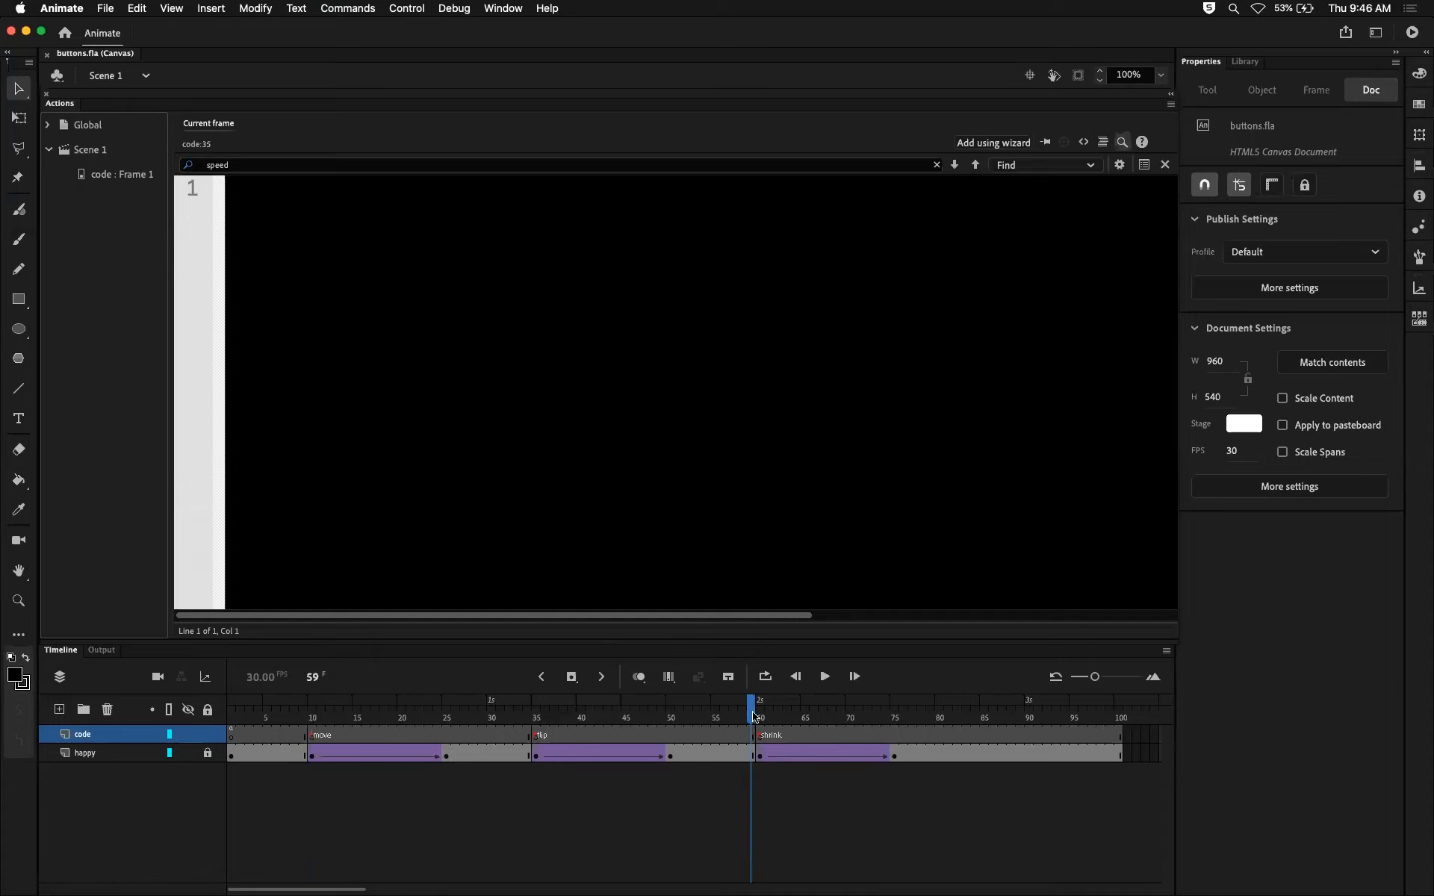
left_click_drag(534, 714, 674, 717)
left_click(537, 714)
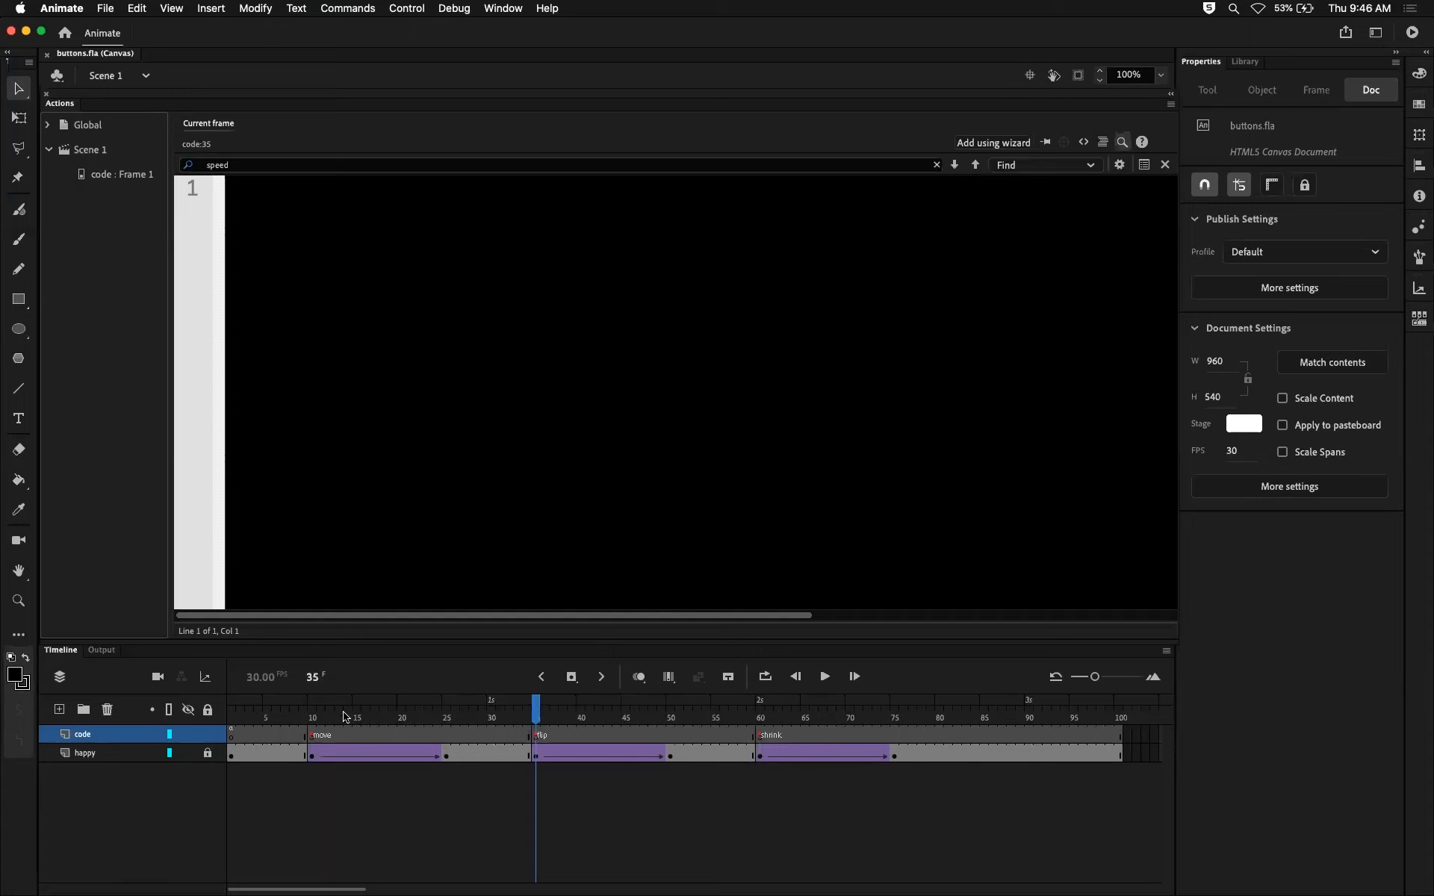
Collapse the script editor to show the stage, and add a layer named buttons above the happy layer.
double_click(60, 104)
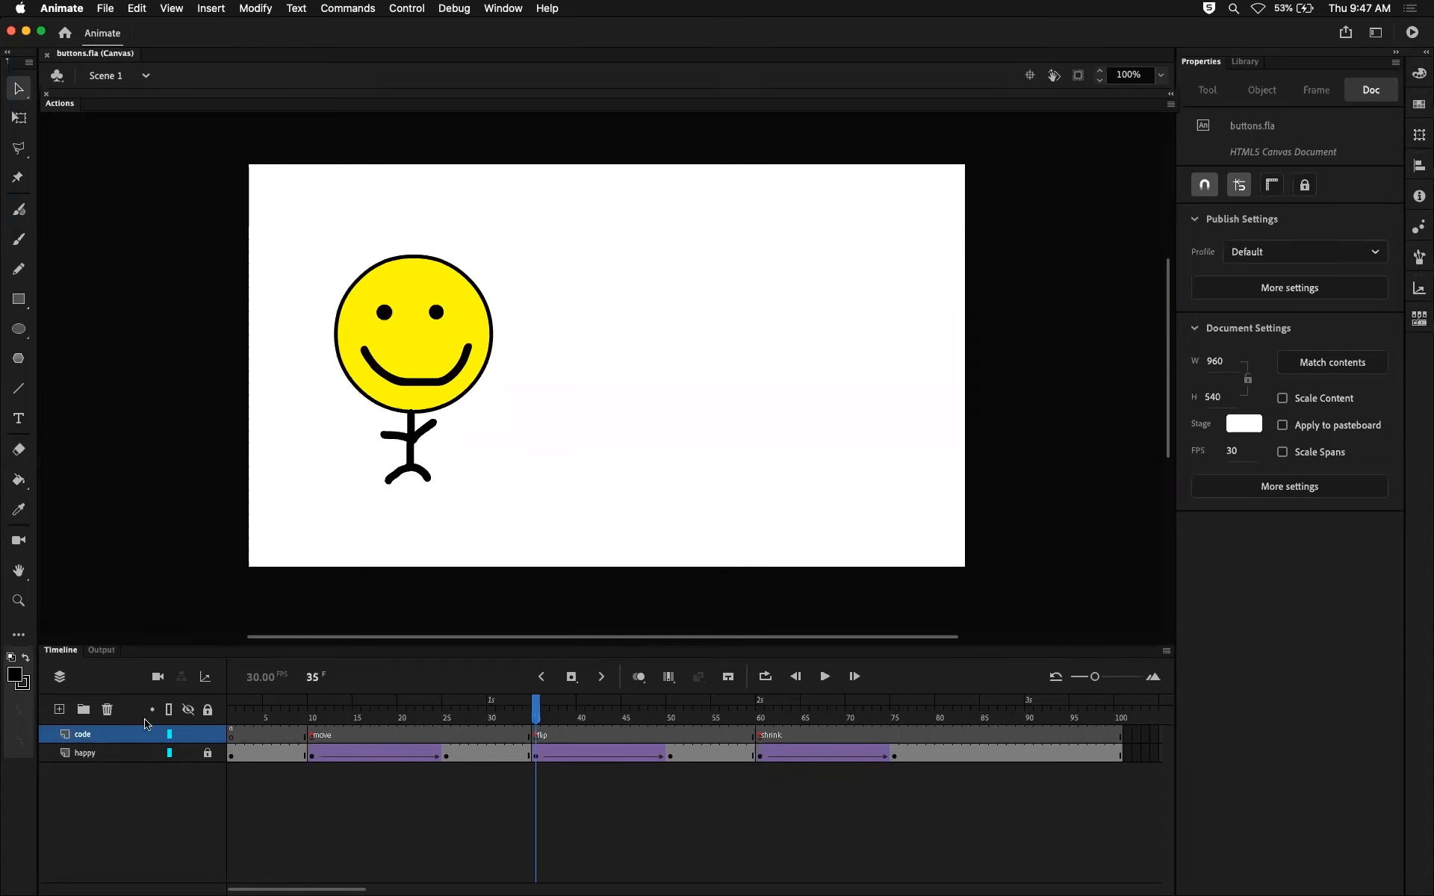
left_click(104, 756)
left_click(59, 709)
double_click(105, 752)
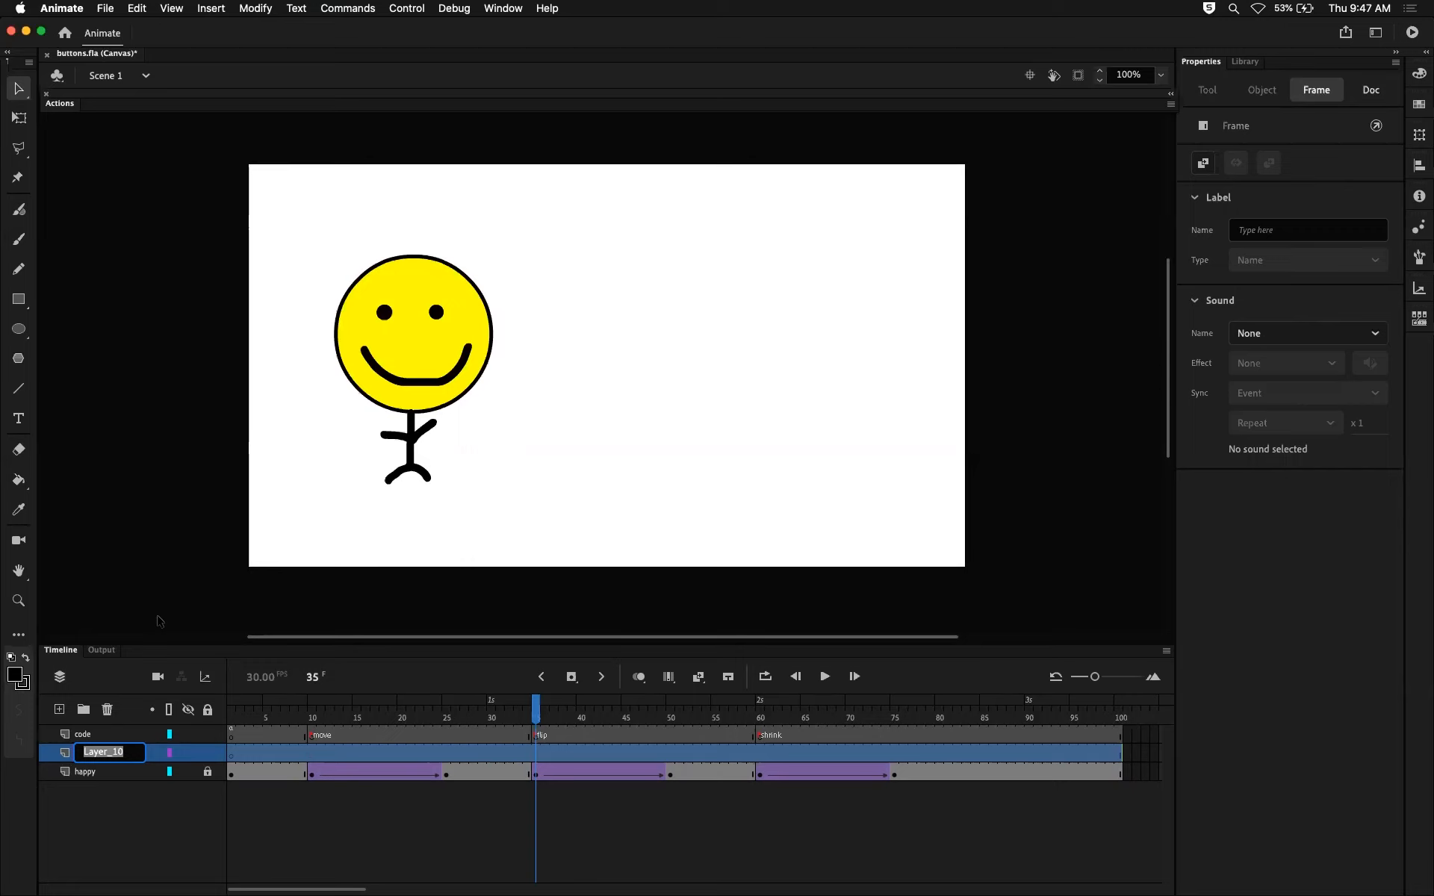
type("buttons")
key("Return")
Return the playhead to frame 1 and select that frame on the buttons layer.
left_click_drag(312, 700, 230, 696)
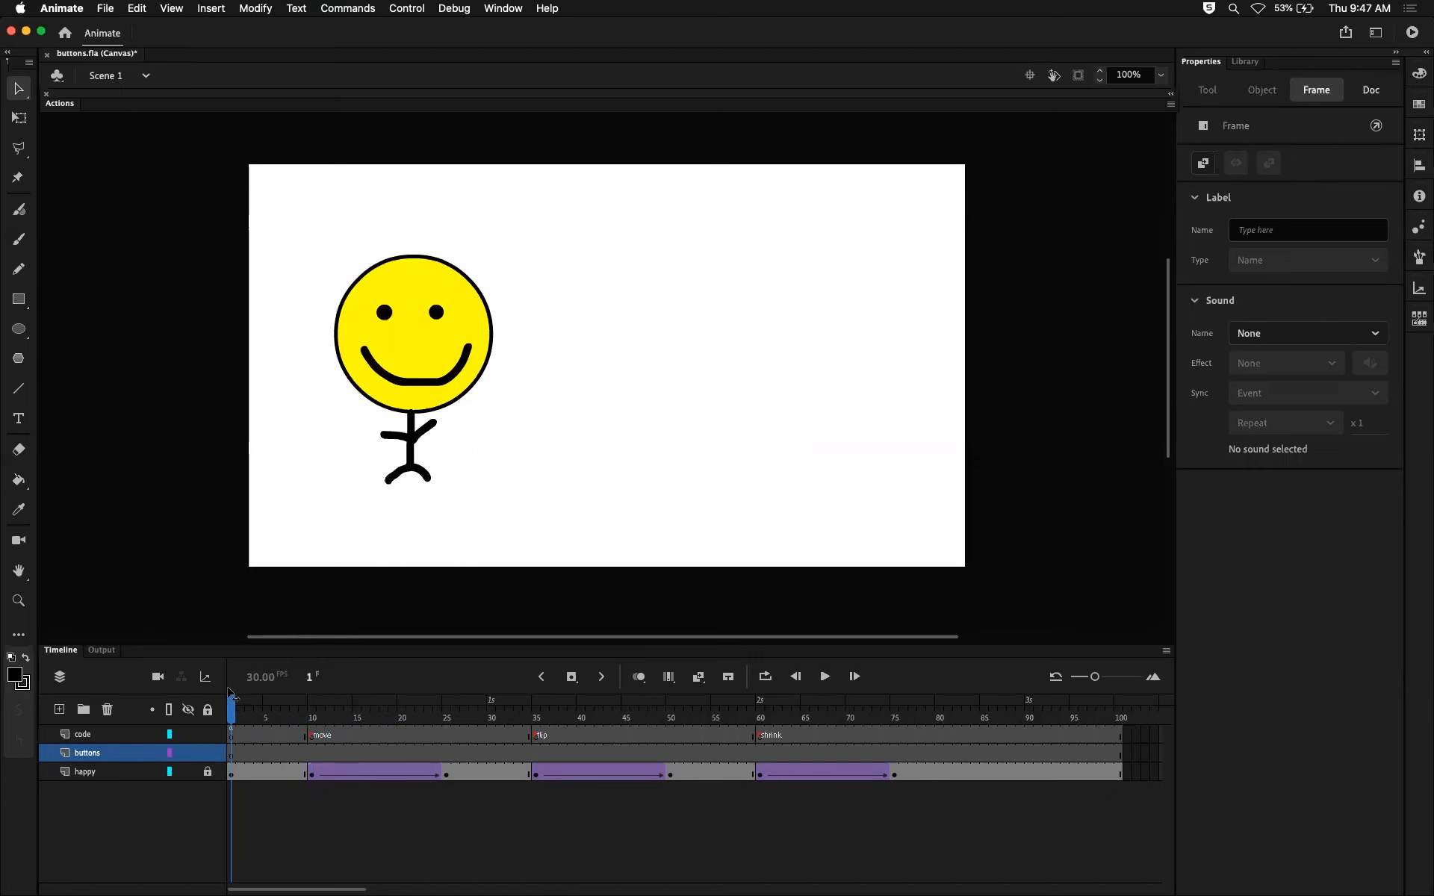
left_click(232, 752)
left_click(228, 711)
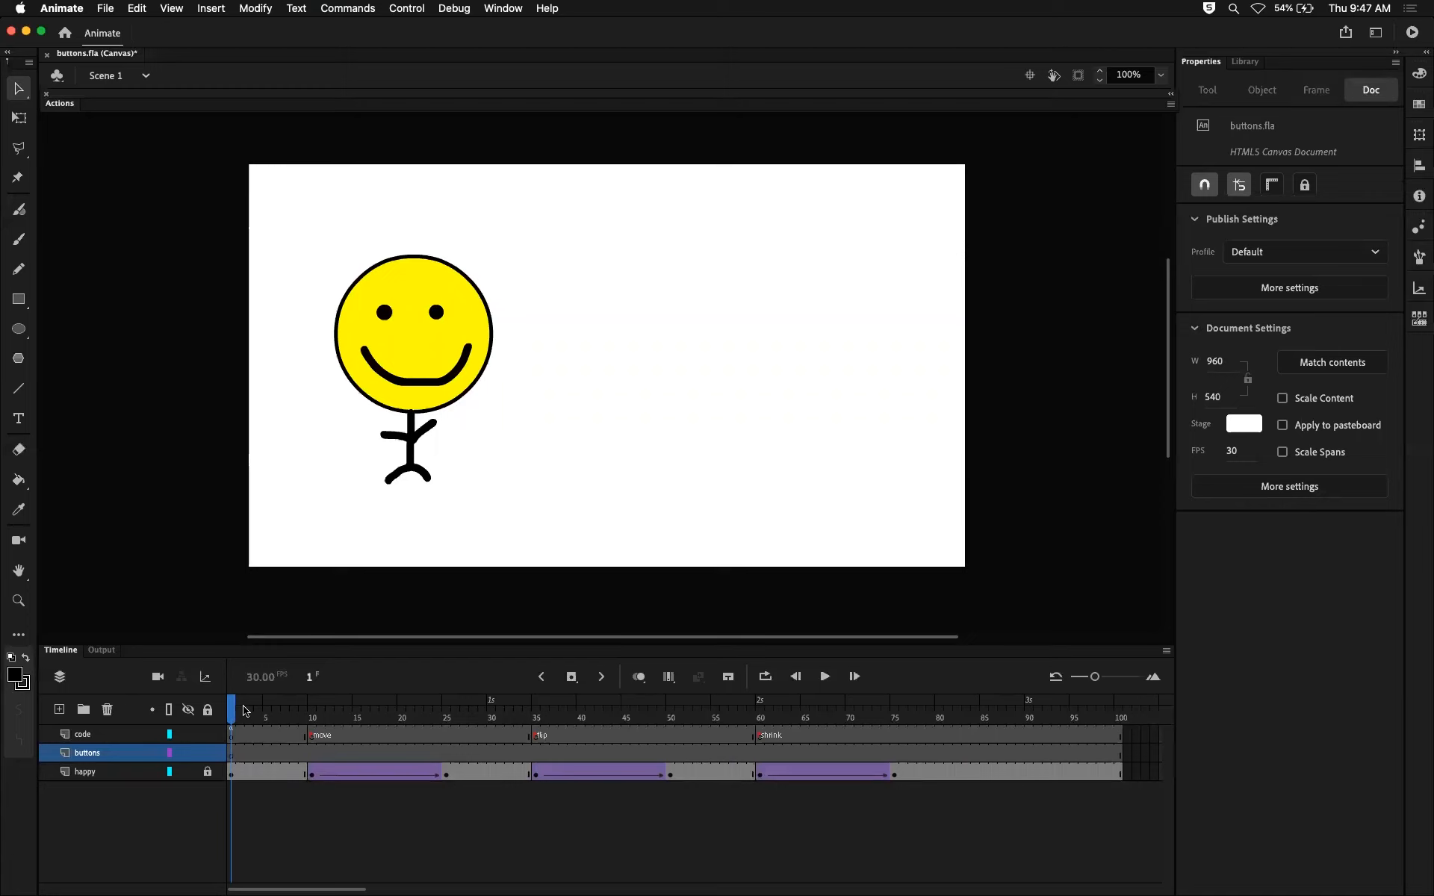
left_click(231, 751)
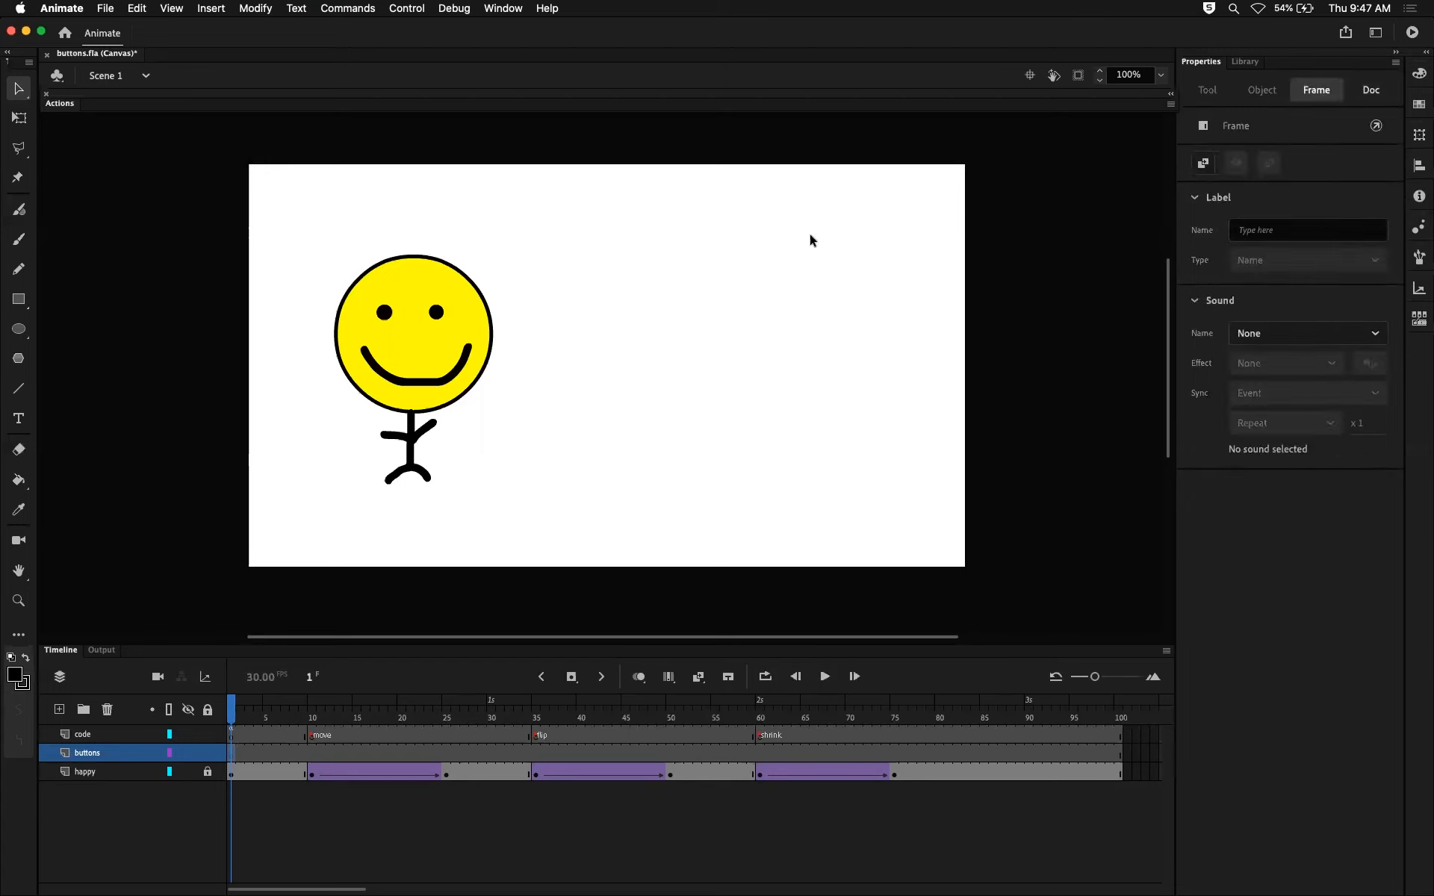
left_click(614, 751)
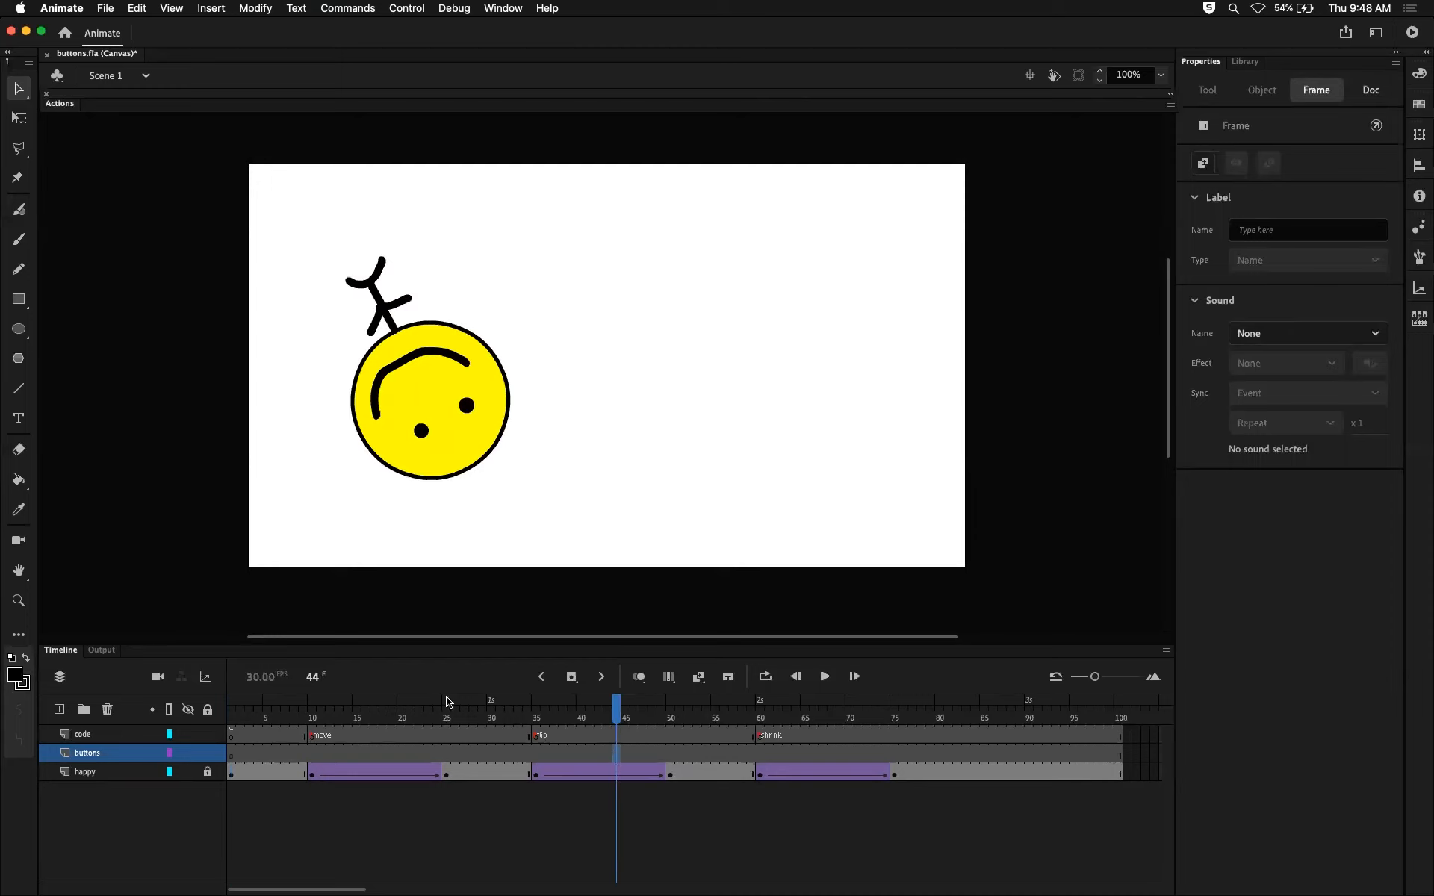
mouse_move(234, 717)
left_mouse_down()
mouse_move(601, 709)
mouse_move(233, 708)
left_mouse_up()
left_click(231, 755)
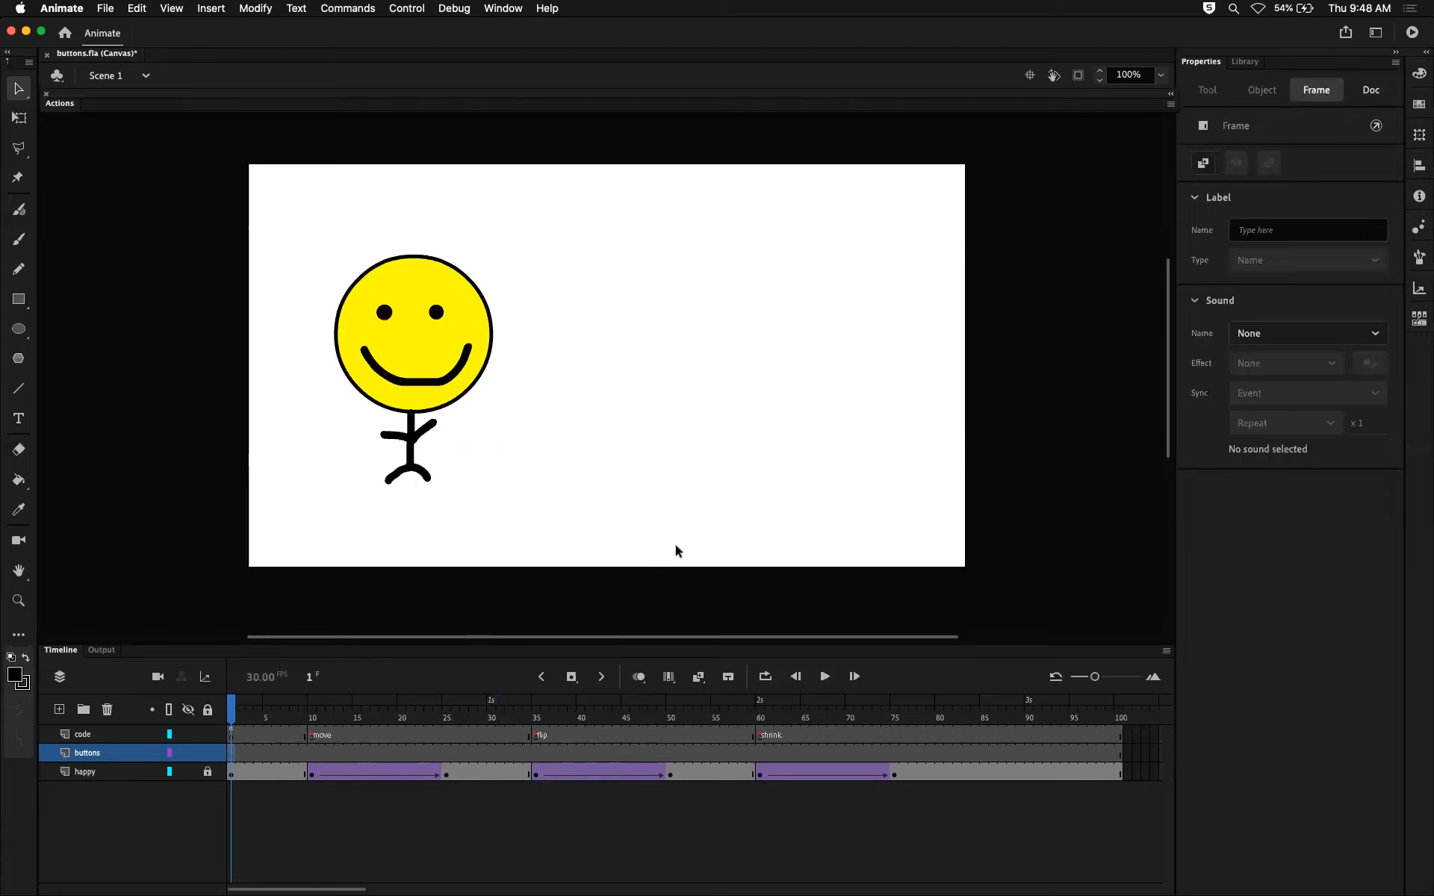
Choose the Rectangle tool and set its fill to the yellow sampled from the smiley face.
left_click(22, 305)
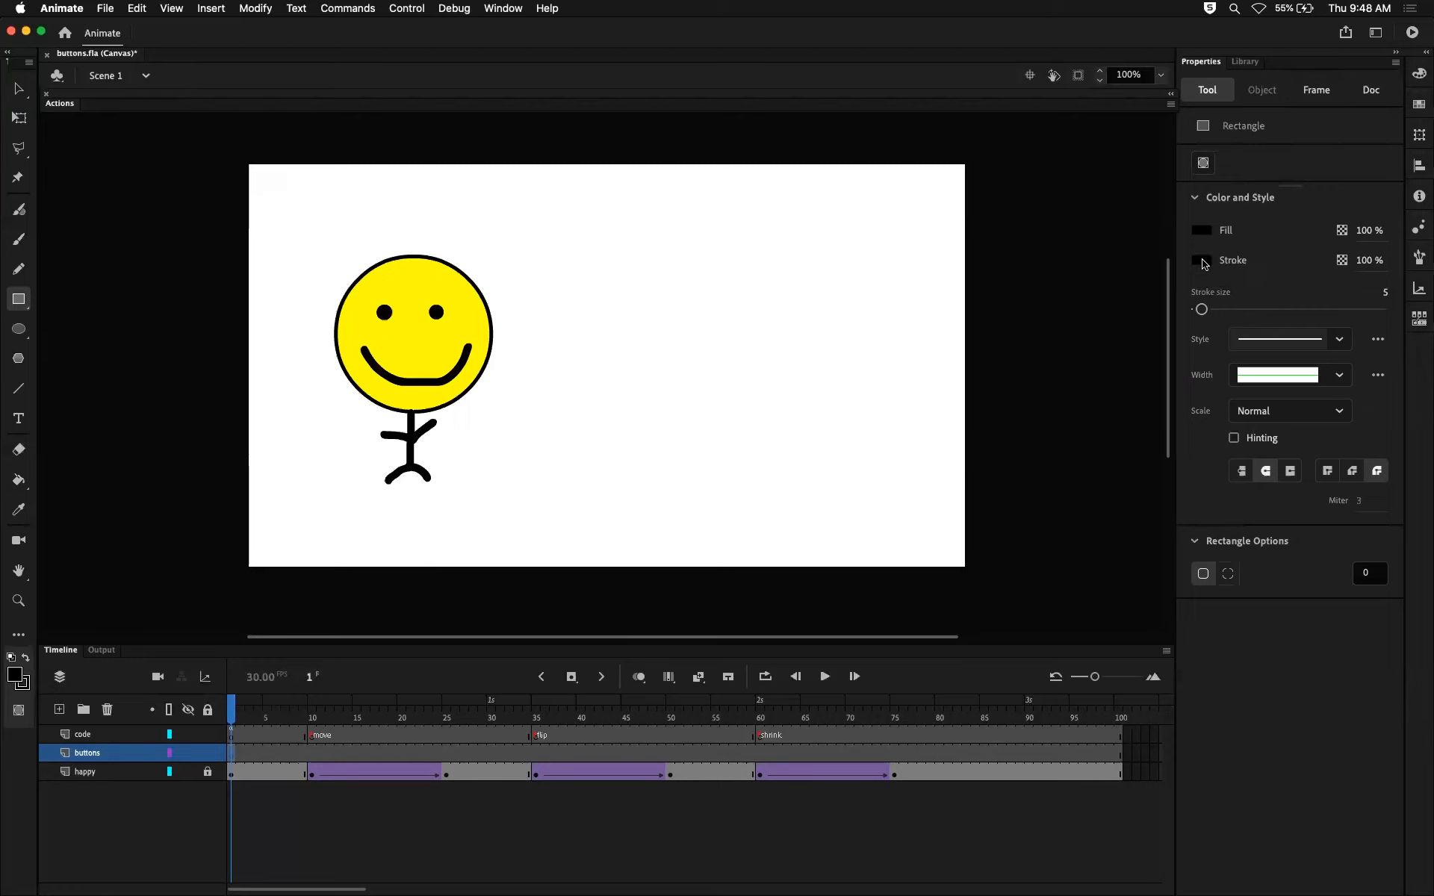
left_click(1202, 232)
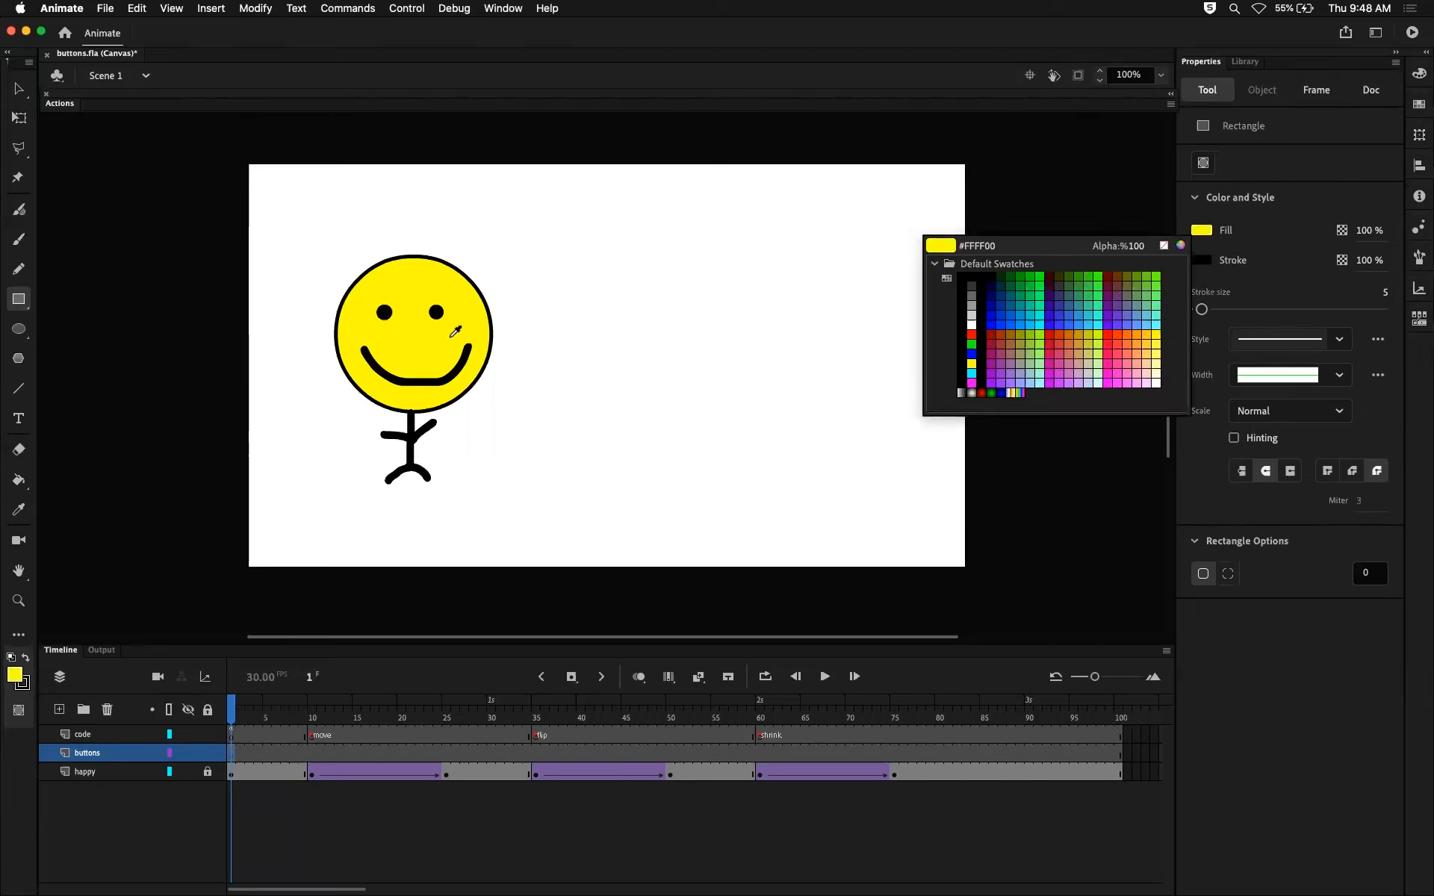
left_click(421, 337)
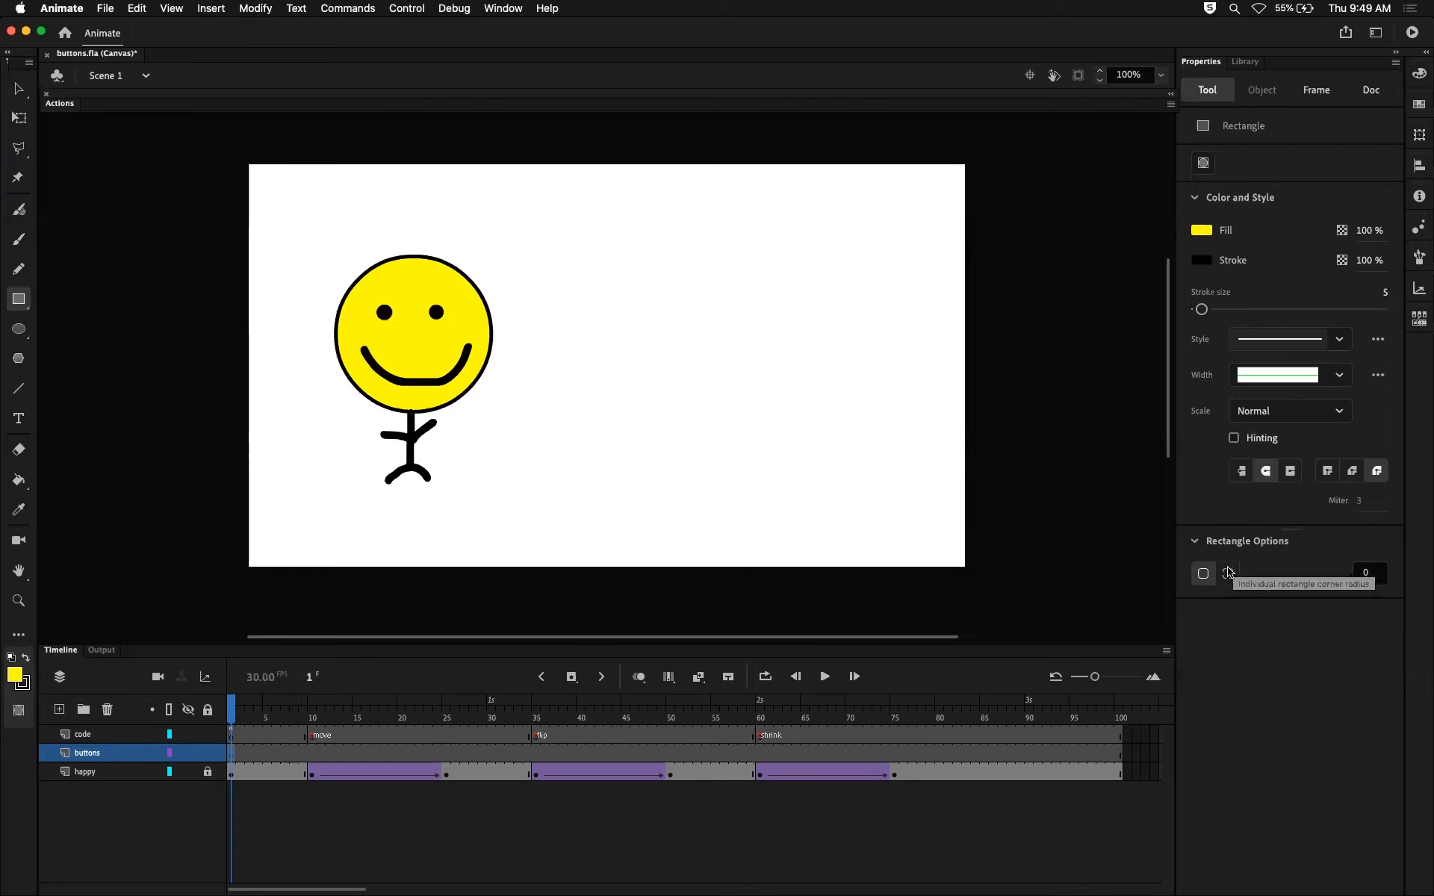
Set the corner radius to 10 and draw a rounded rectangle about 216 by 64 px above the smiley's head.
left_click(1376, 578)
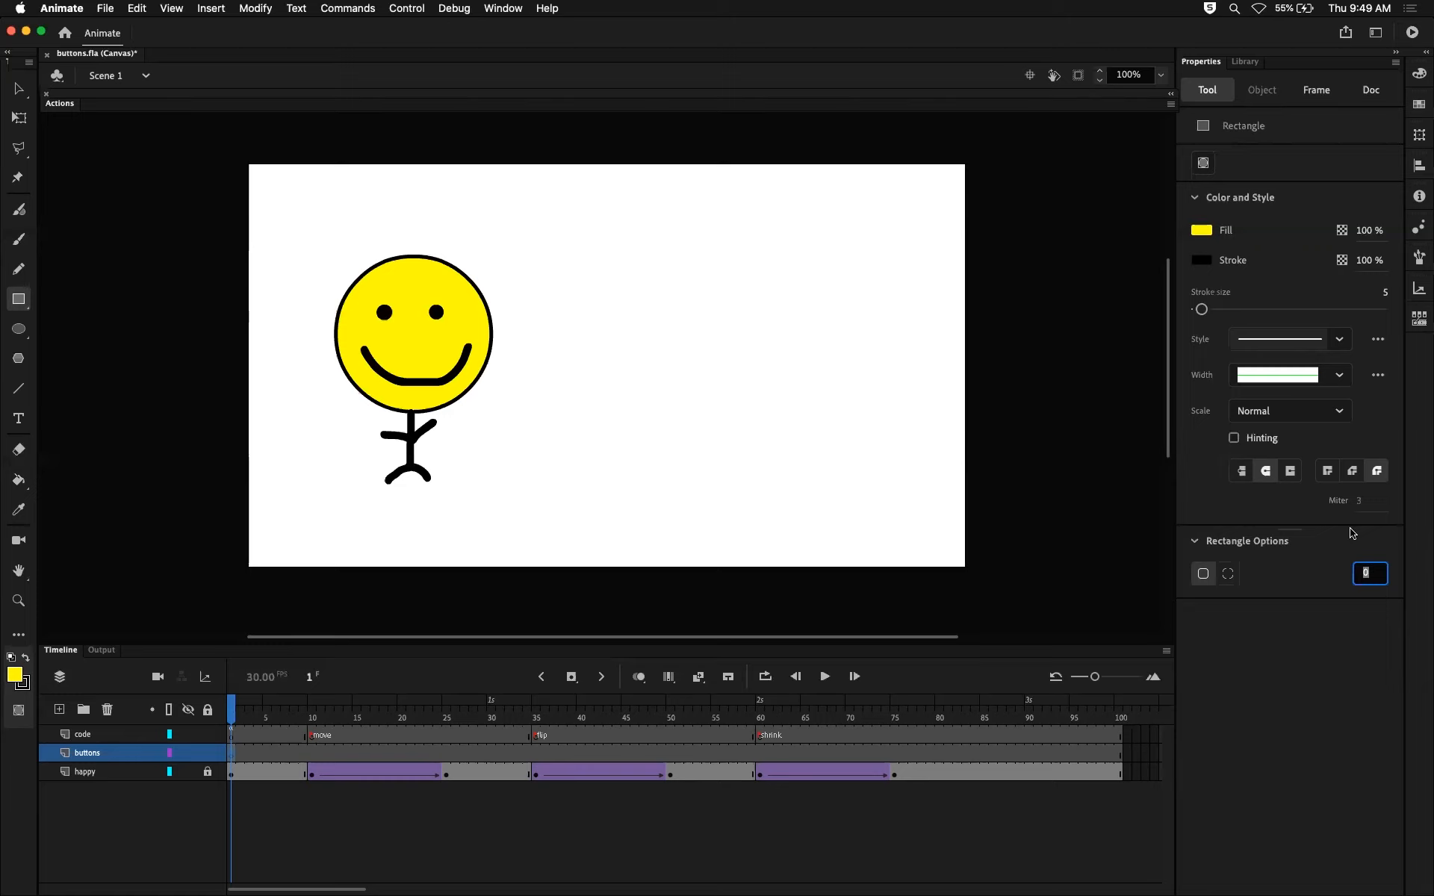
type("10")
key("Return")
left_click(1383, 295)
left_click(1368, 572)
left_click_drag(1365, 571, 1350, 570)
left_click(1314, 625)
left_click_drag(335, 175, 503, 226)
left_click_drag(501, 223, 498, 224)
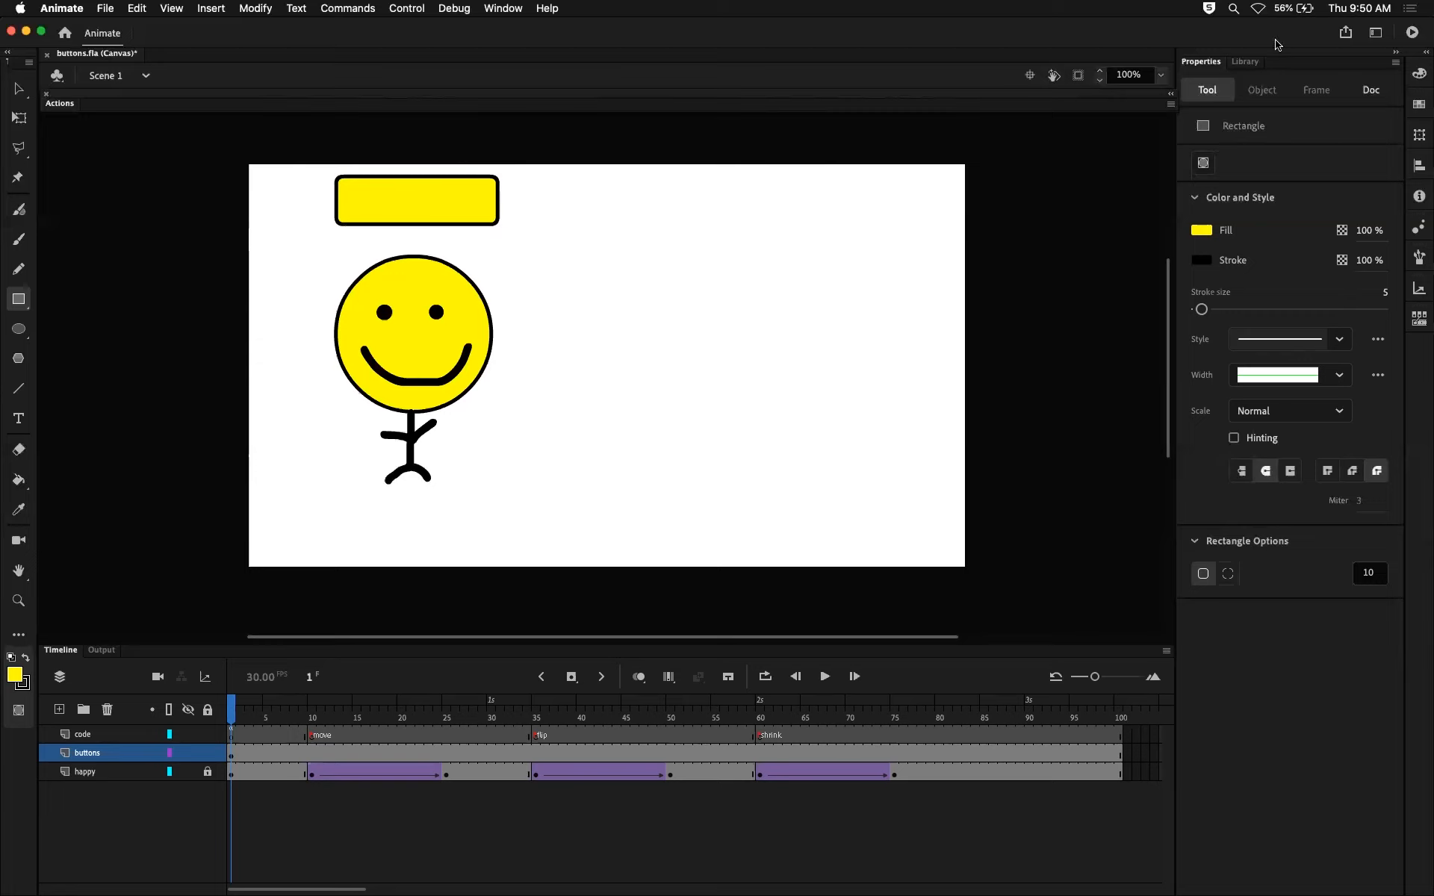
Select the rectangle's fill and stroke together through frame 1 of the buttons layer.
left_click(23, 87)
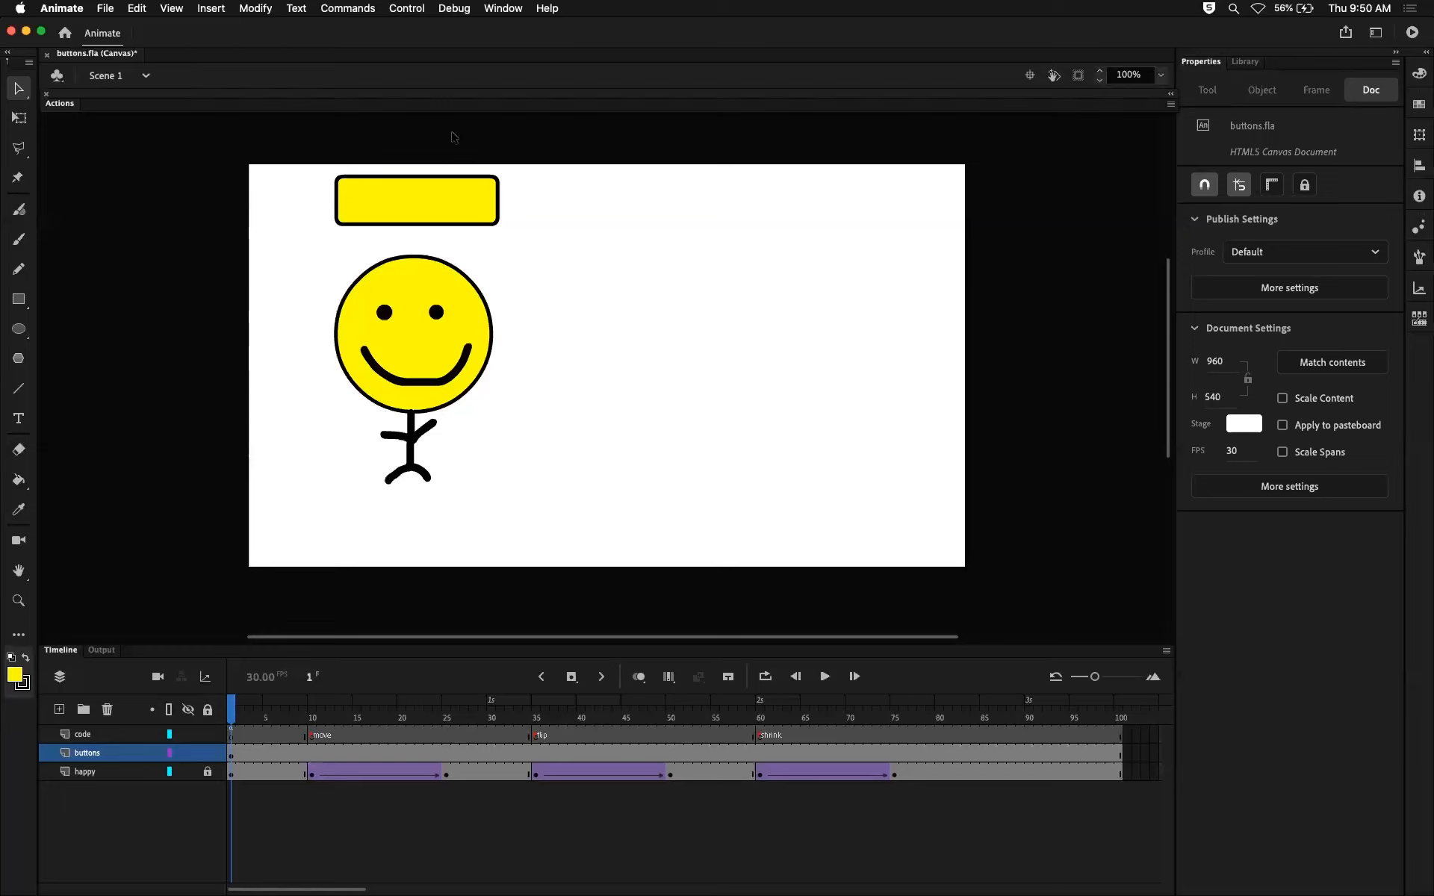
left_click(367, 190)
left_click(329, 218)
left_click(231, 752)
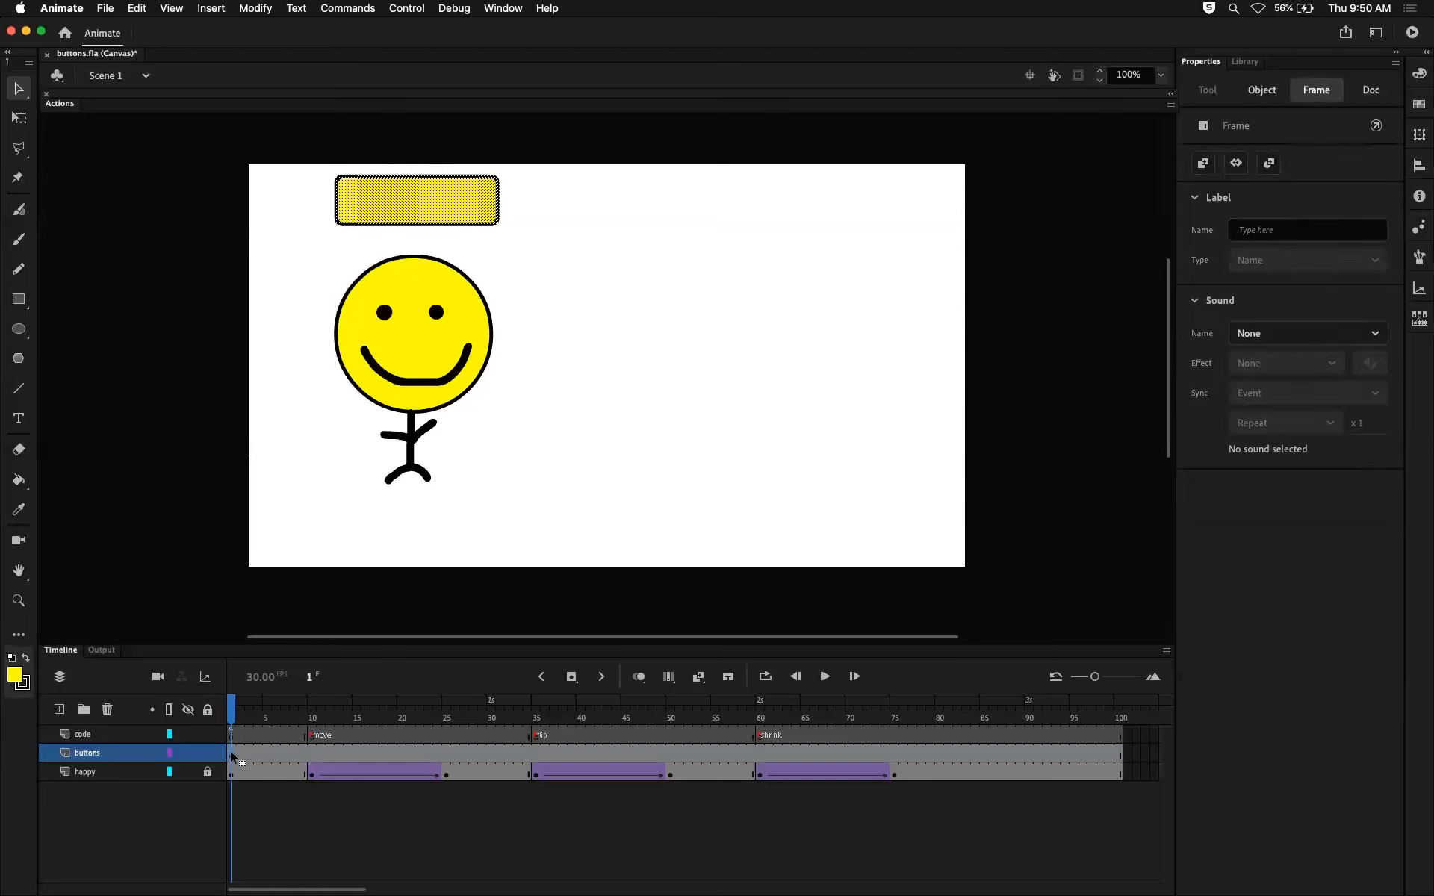
left_click(231, 734)
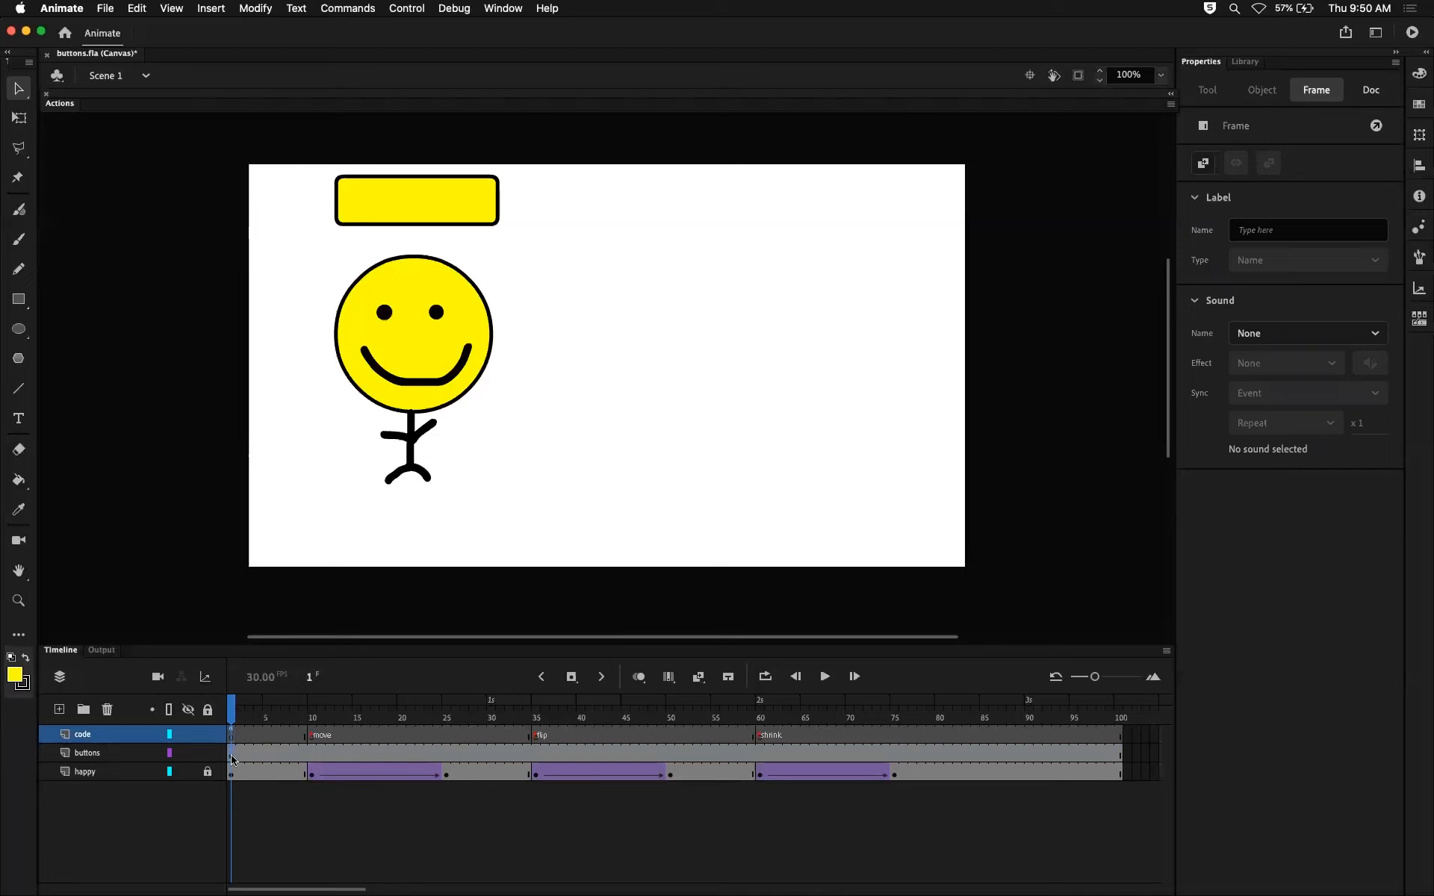
left_click(230, 754)
left_click(257, 755)
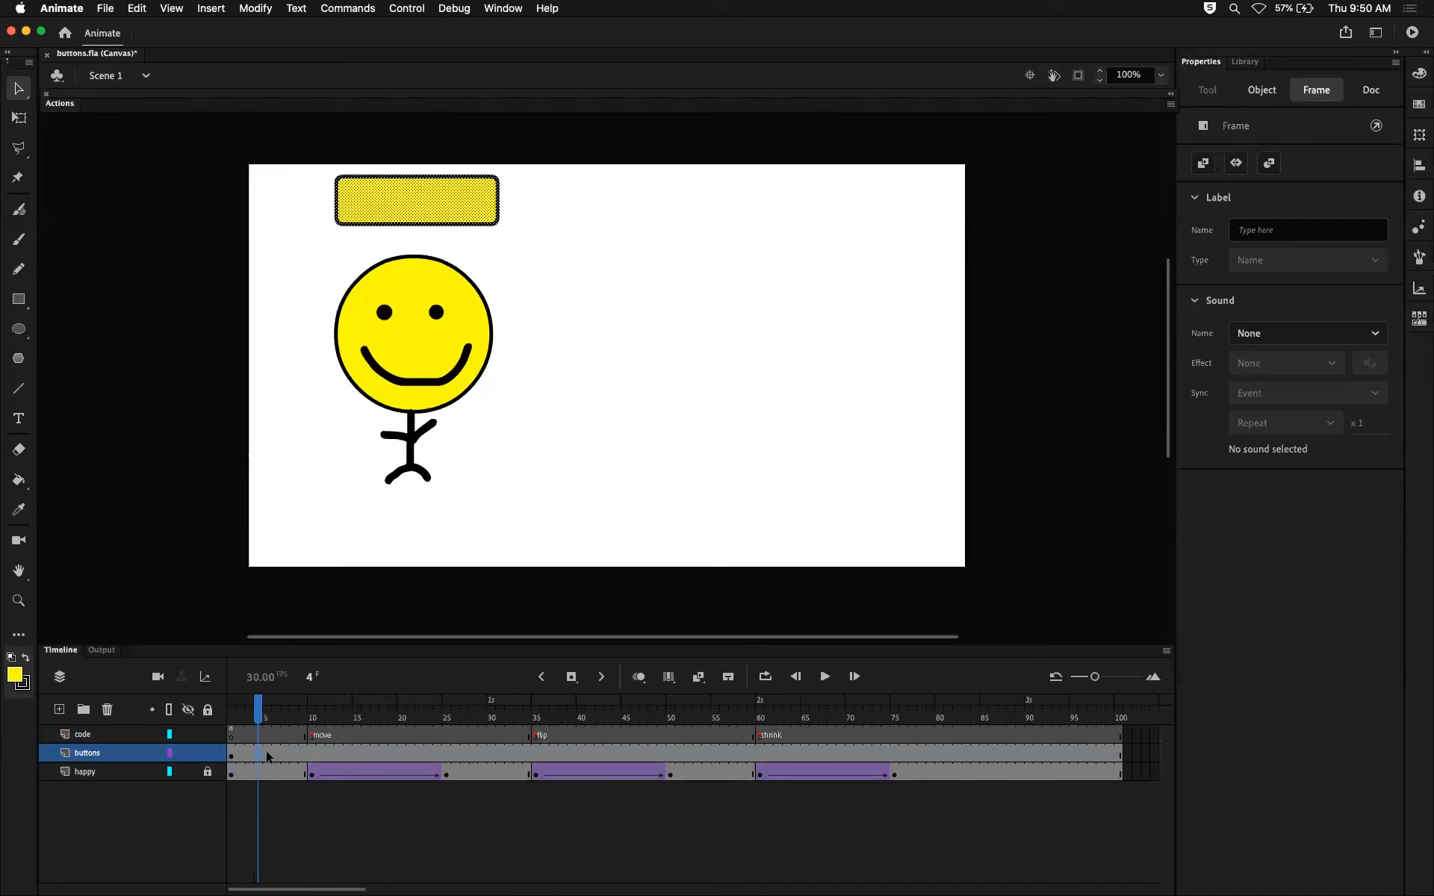
left_click(187, 755)
left_click(187, 754)
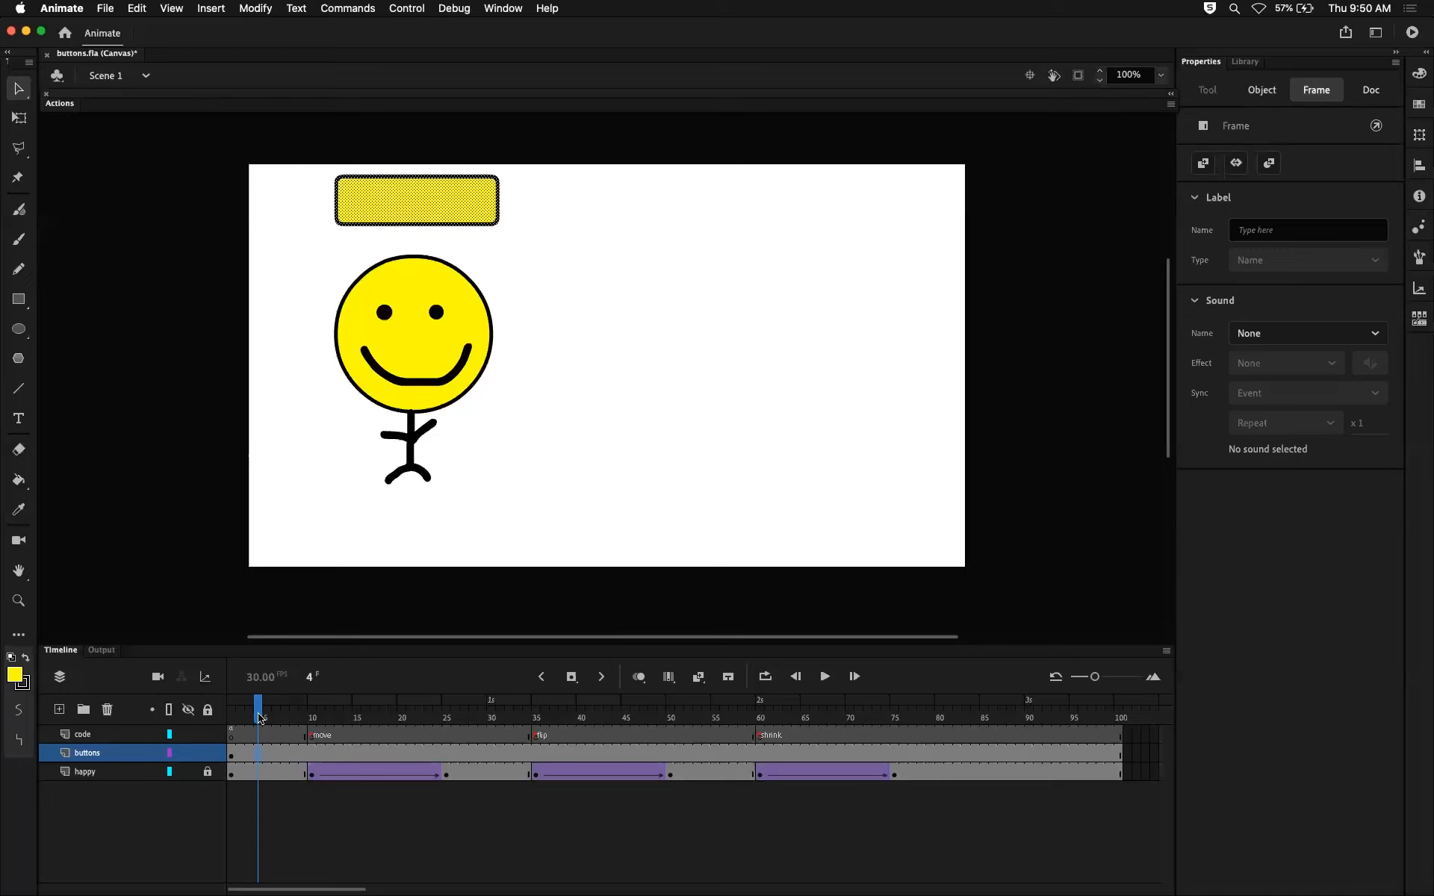
left_click(232, 755)
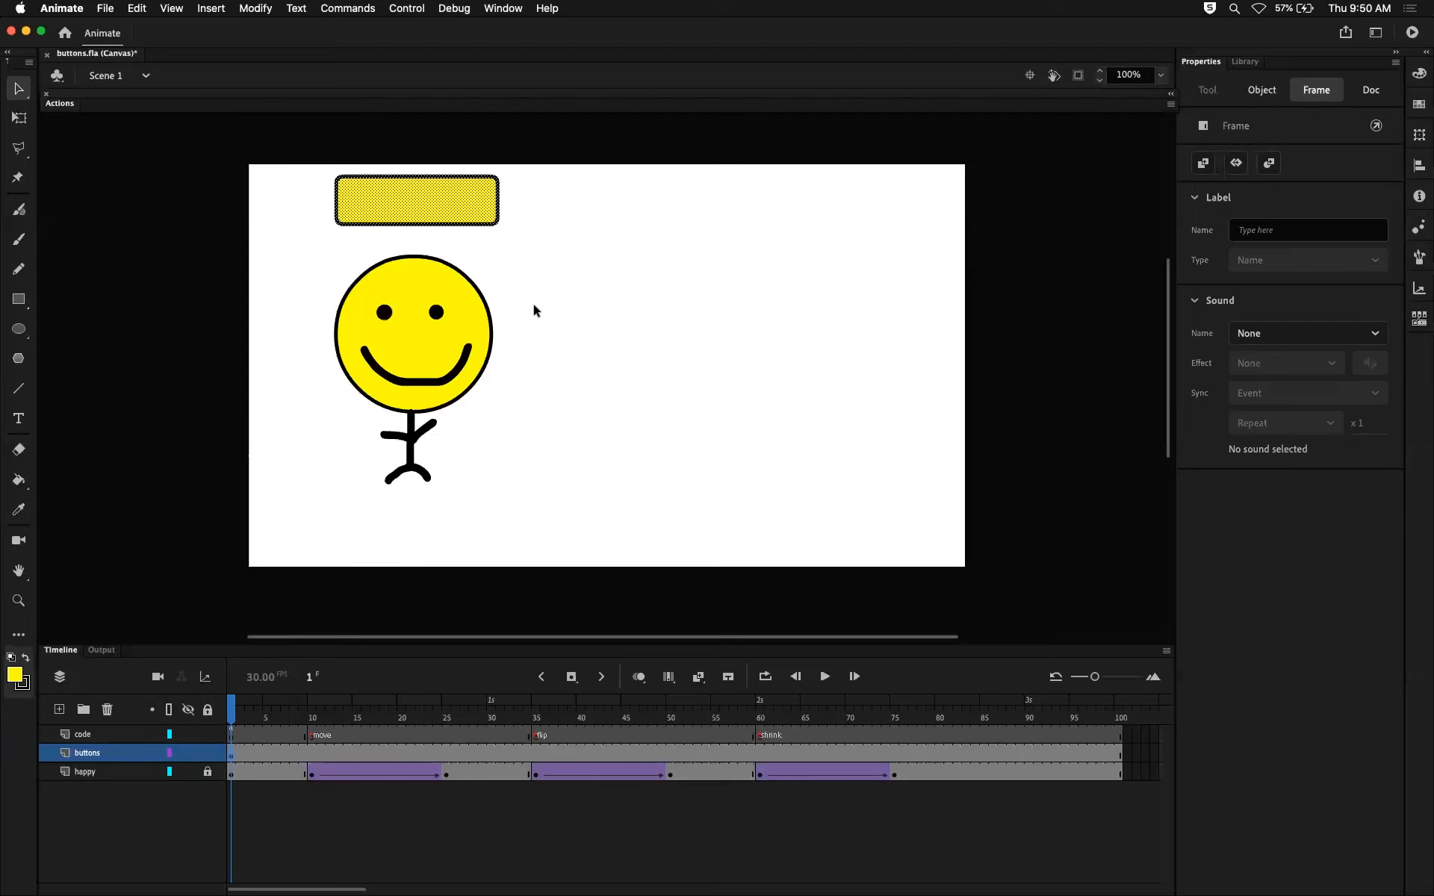
Deselect the rectangle, try a marquee selection around it and clear the selection.
left_click(536, 231)
left_click_drag(300, 163, 572, 244)
left_click(572, 243)
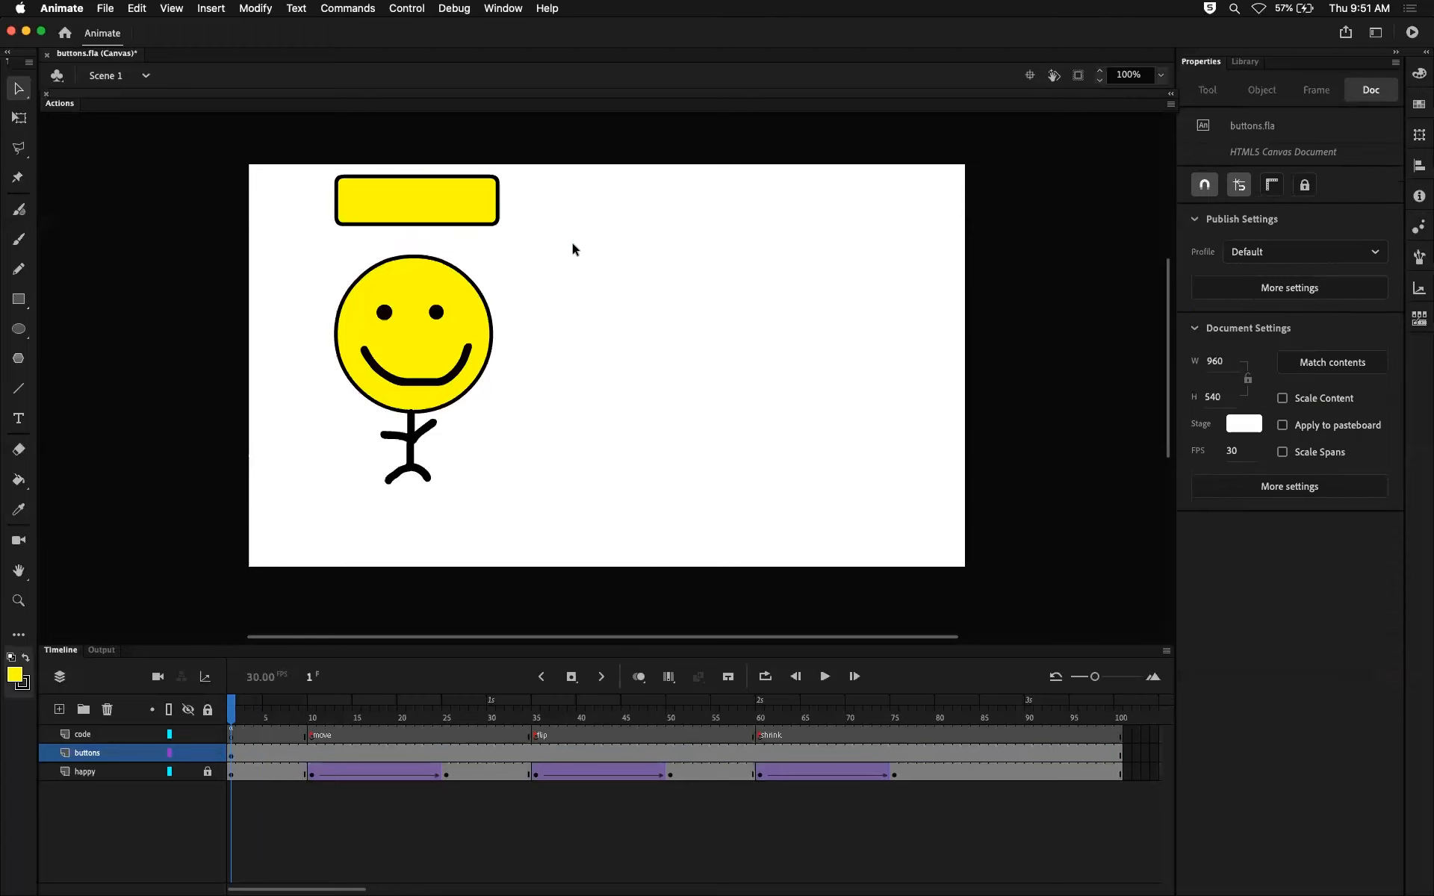
Try moving only the rectangle's yellow fill away from its outline, and undo the move.
left_click(458, 207)
left_click(496, 256)
left_click(419, 206)
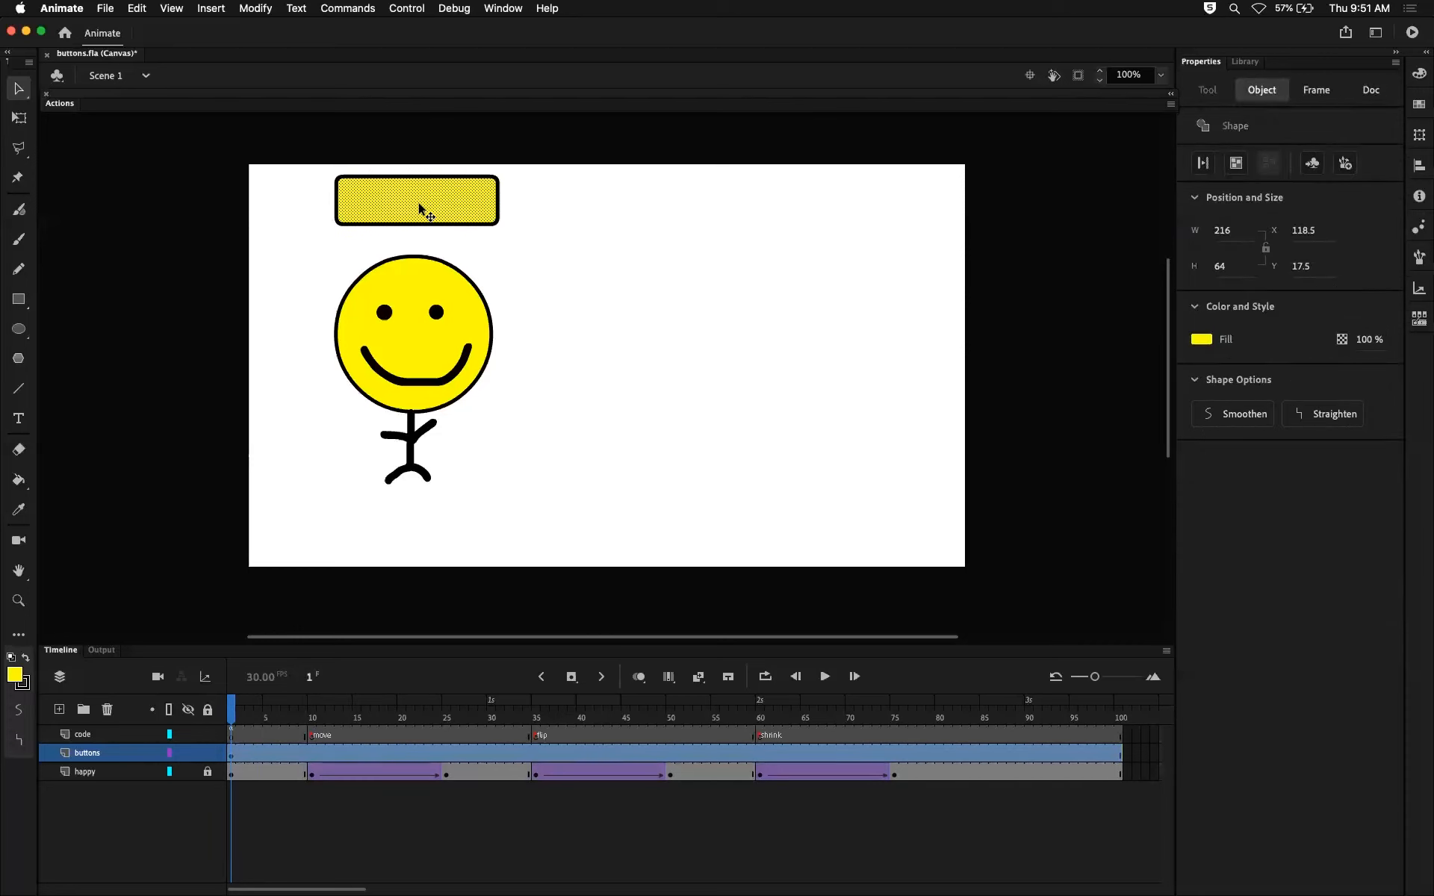
left_click_drag(408, 200, 763, 310)
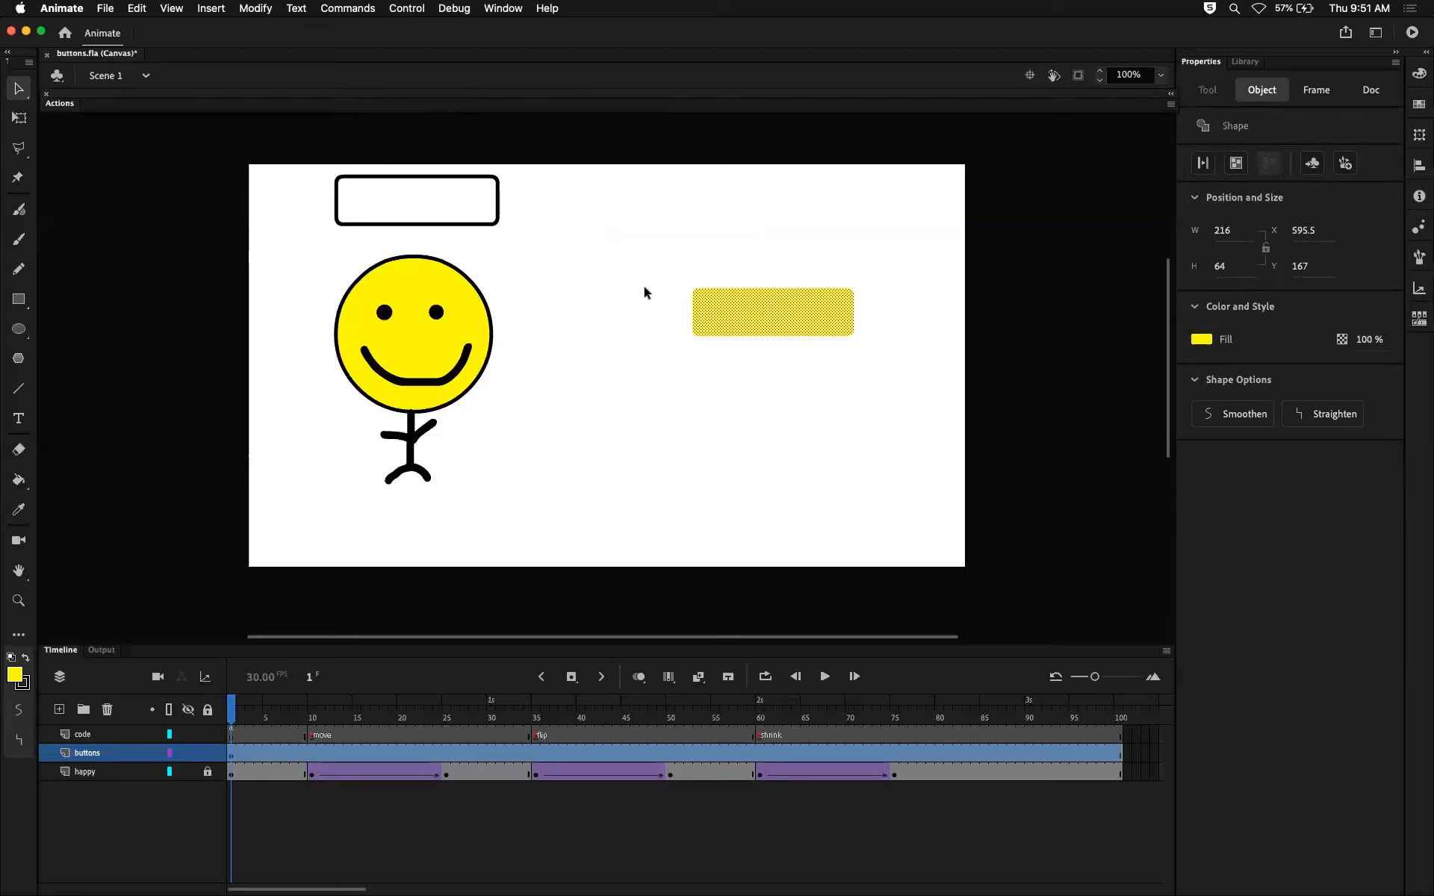
key("super+z")
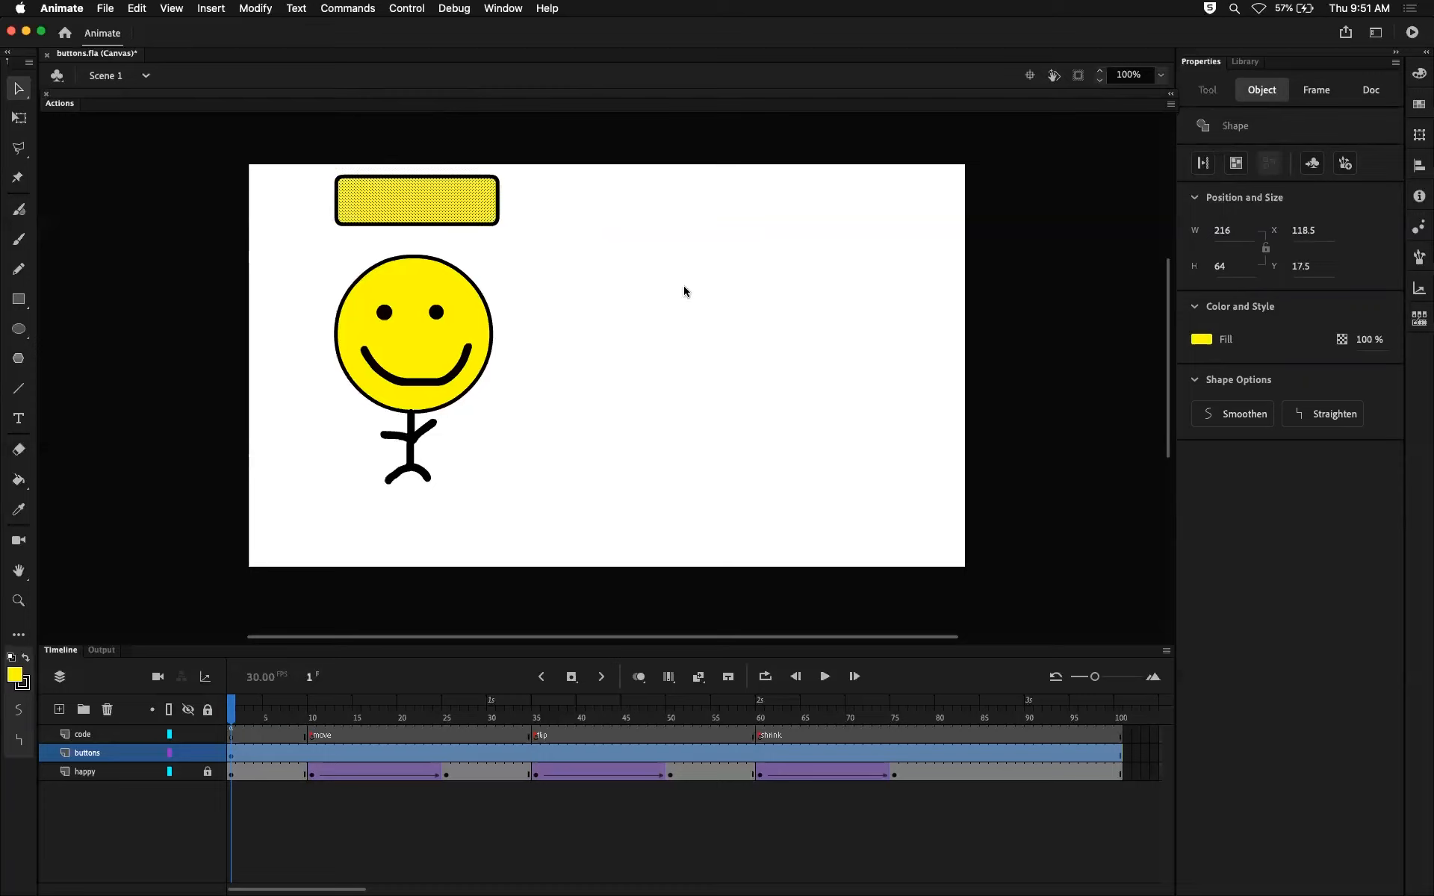
Select the rectangle's fill and outline together on frame 1 of the buttons layer, and undo a test move of both.
left_click(539, 214)
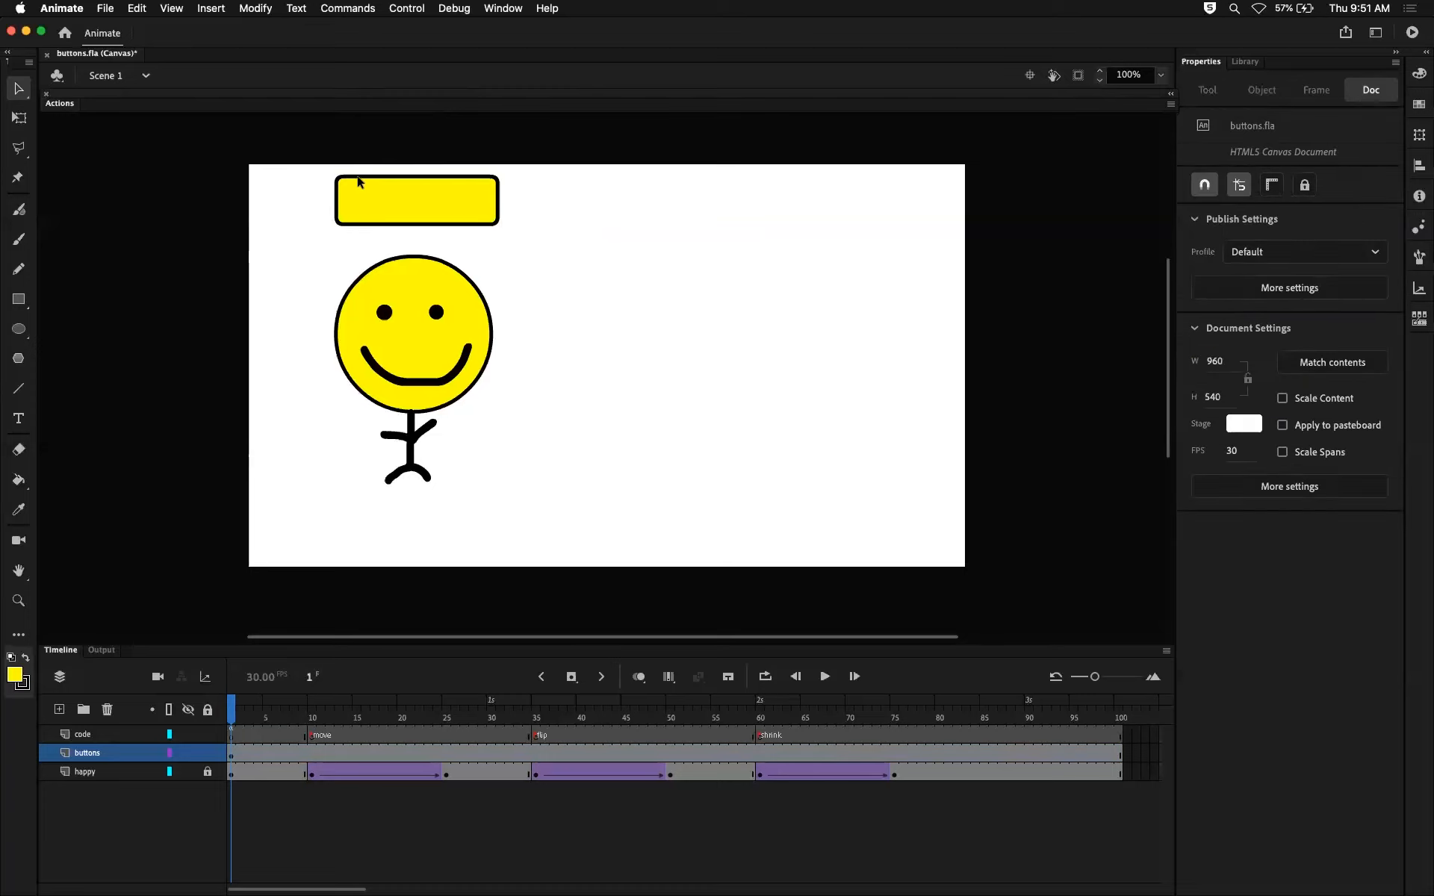
left_click_drag(284, 135, 561, 245)
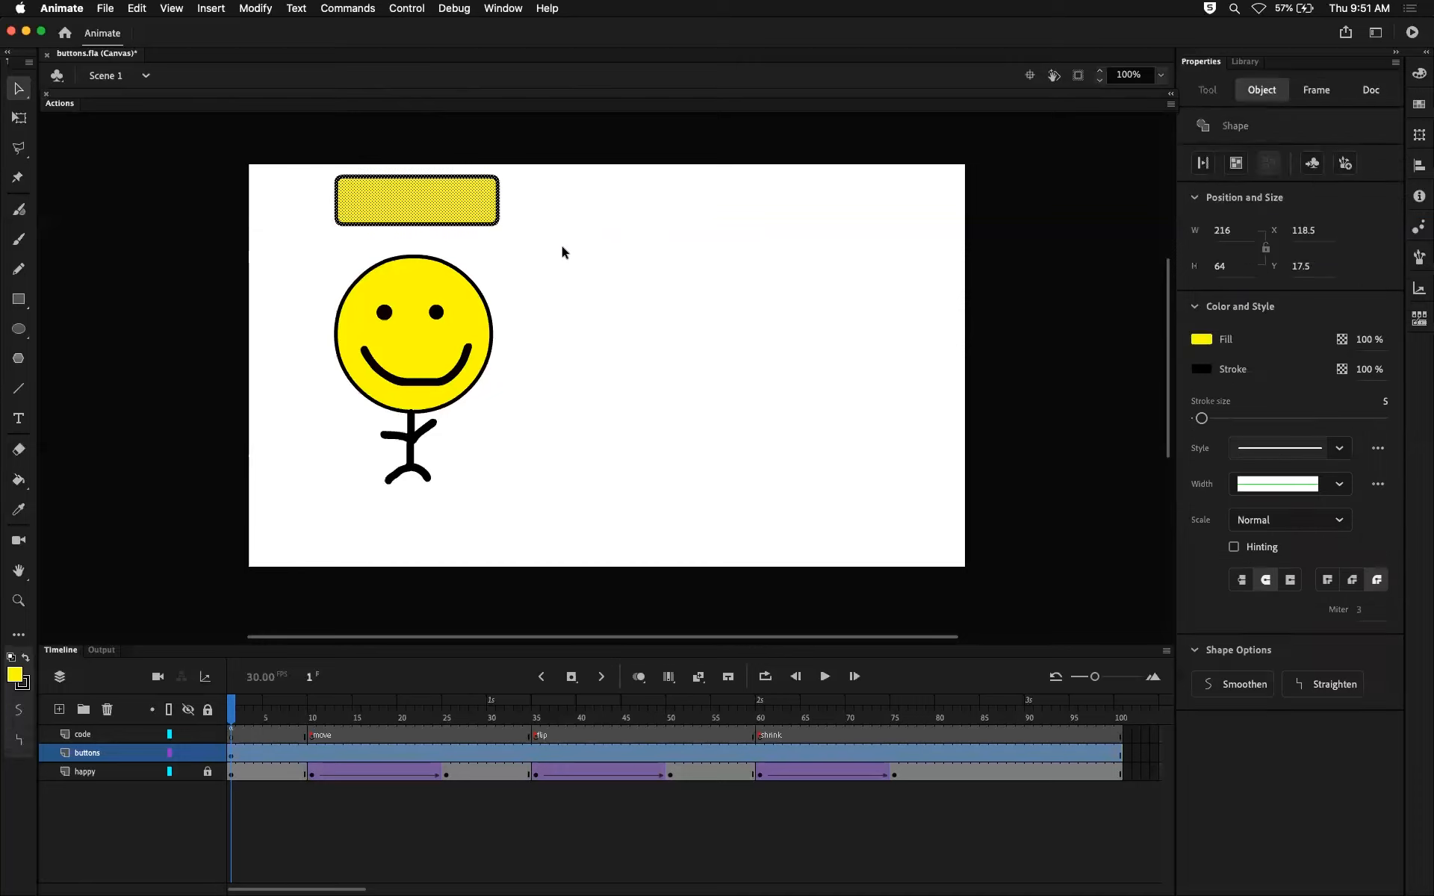
left_click(269, 704)
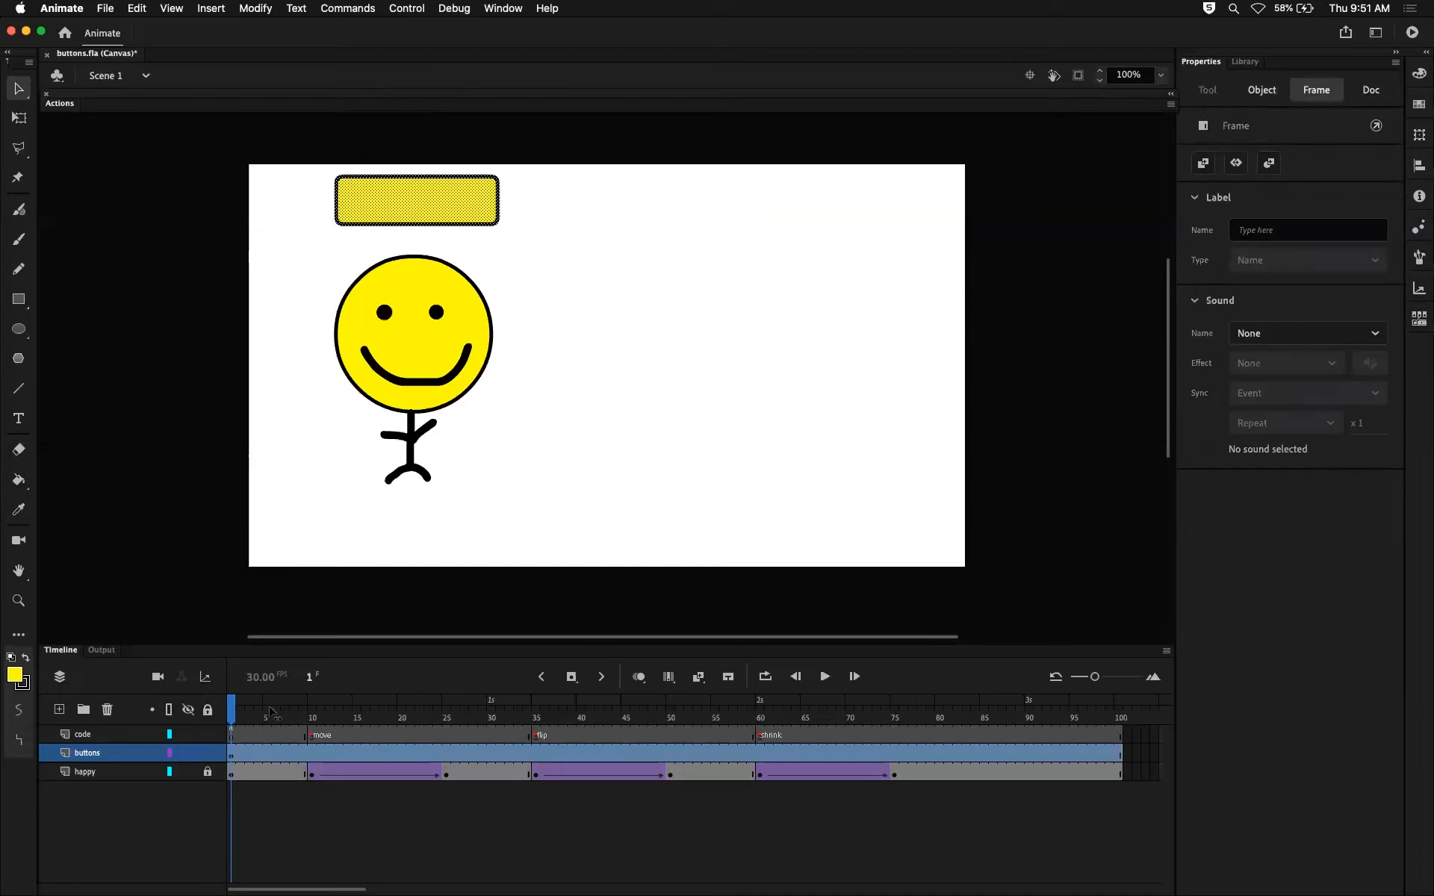
left_click(231, 754)
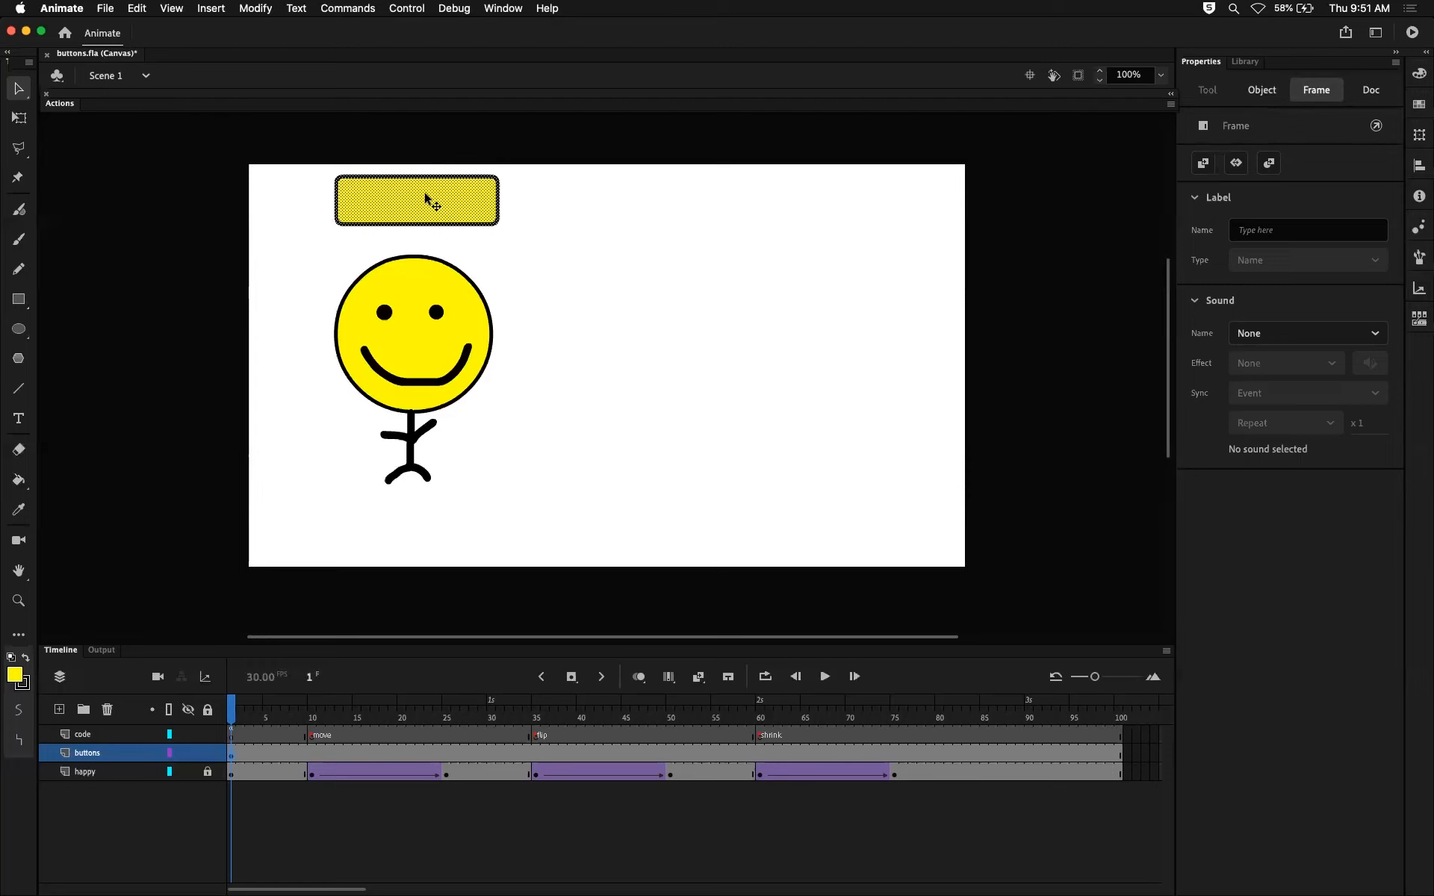
left_click_drag(442, 201, 622, 239)
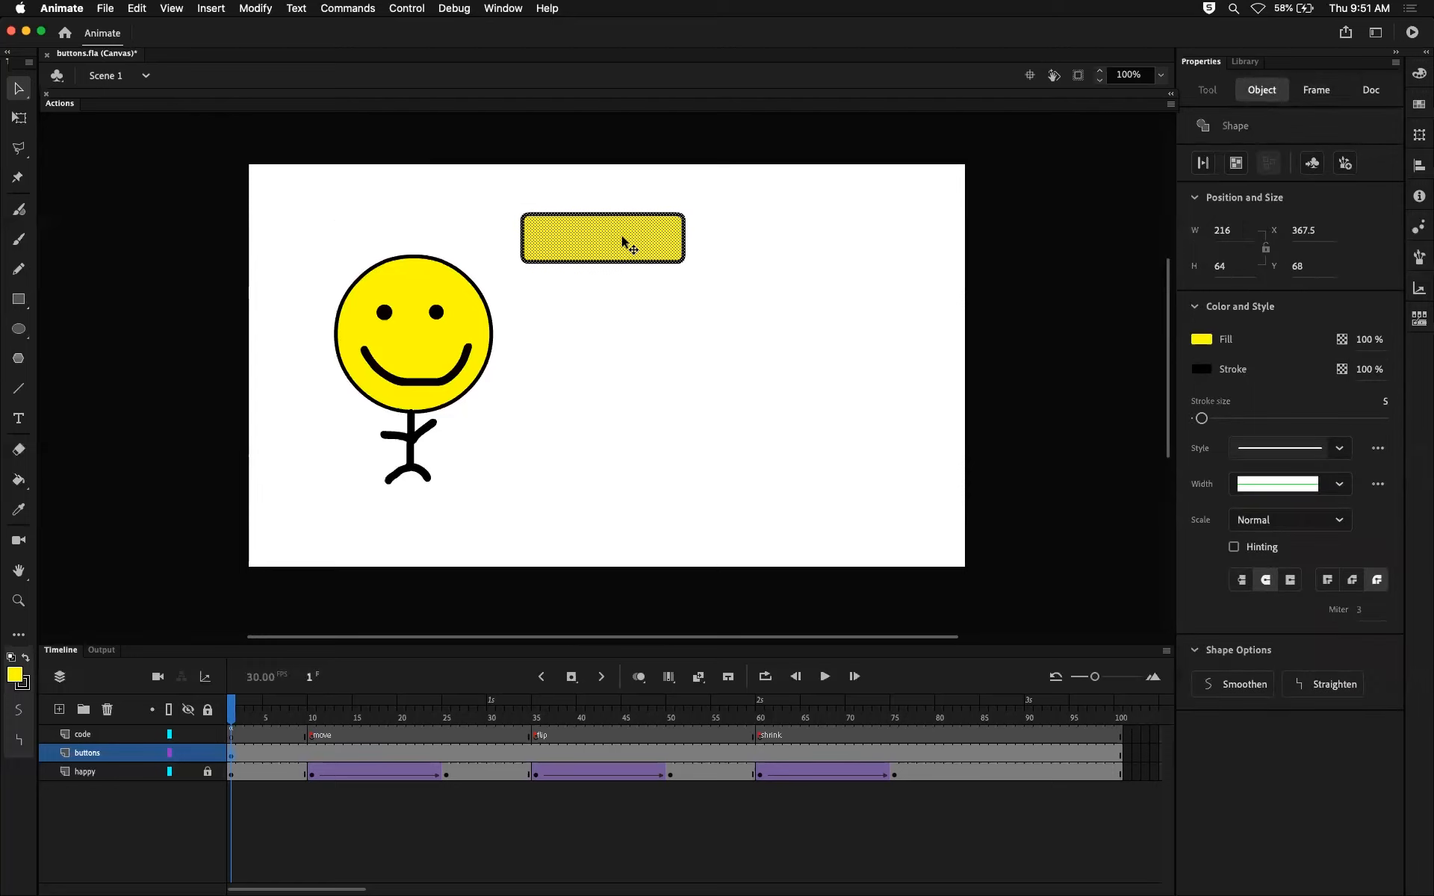
key("super+z")
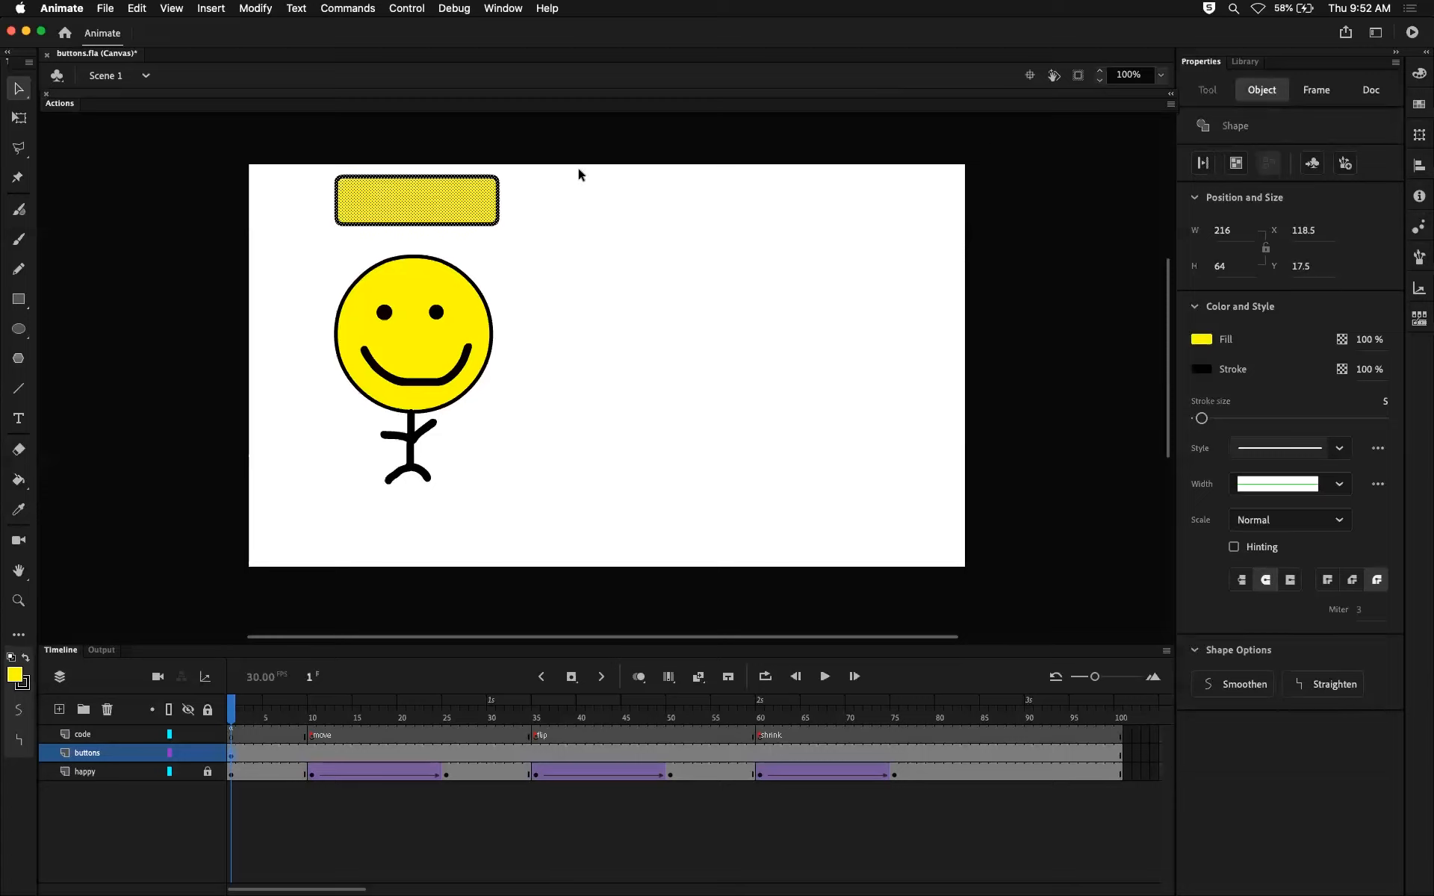
Convert the selected rectangle to a symbol of type Button named button1.
left_click(1313, 168)
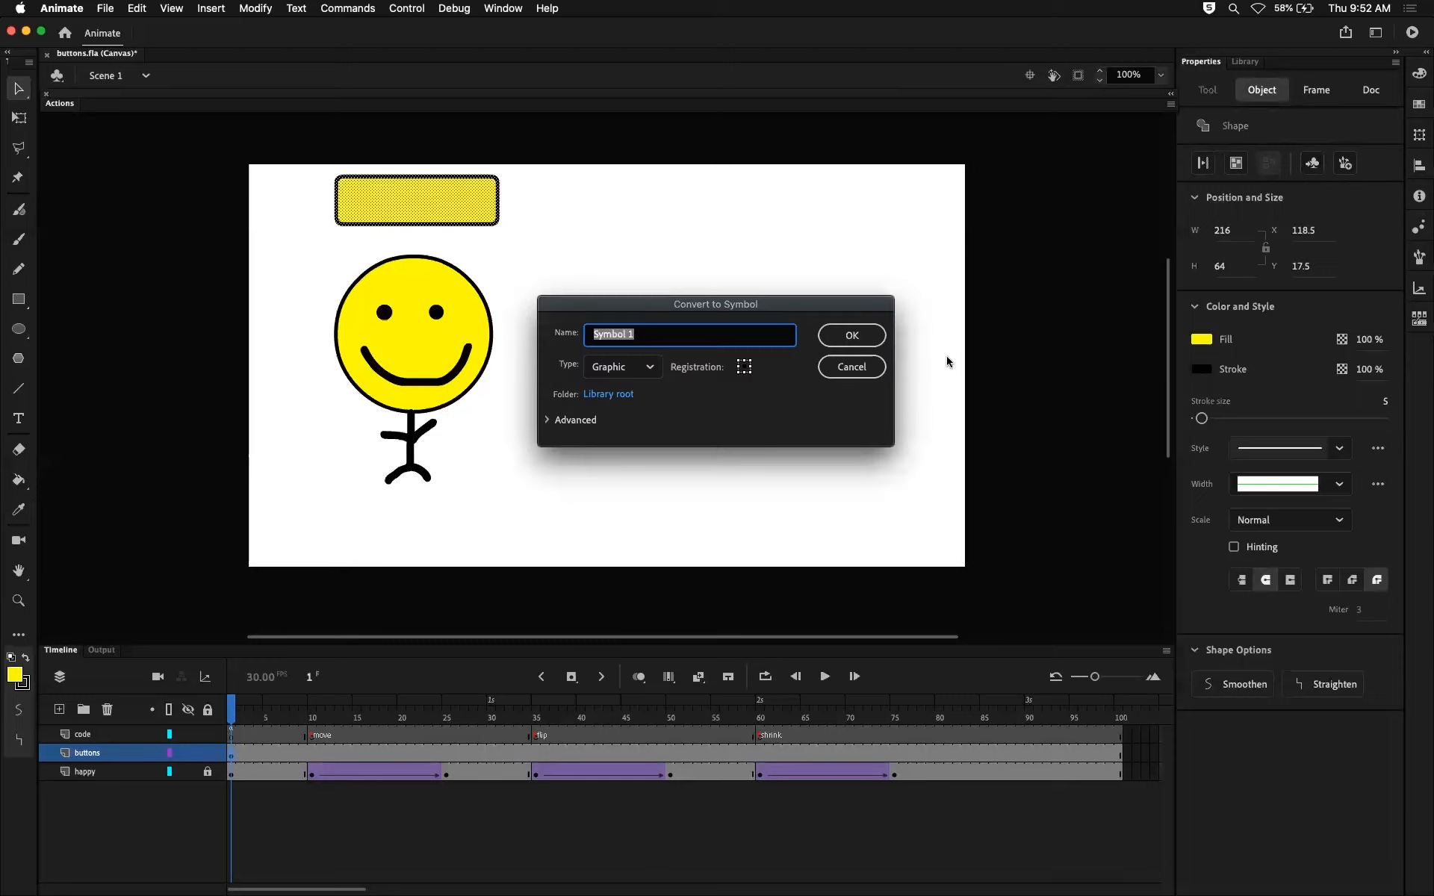
left_click_drag(815, 297, 777, 281)
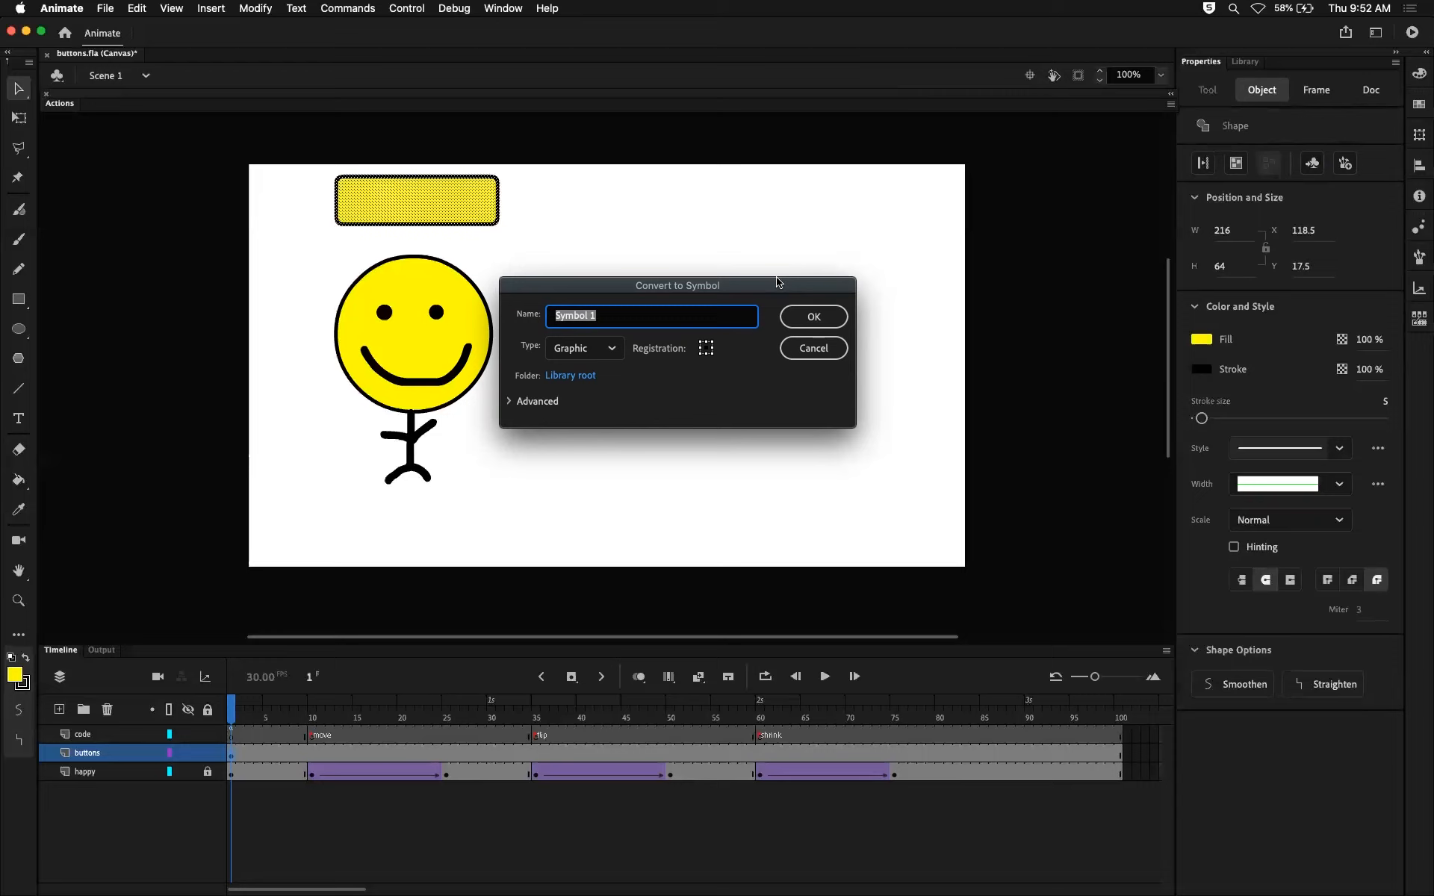
left_click(614, 359)
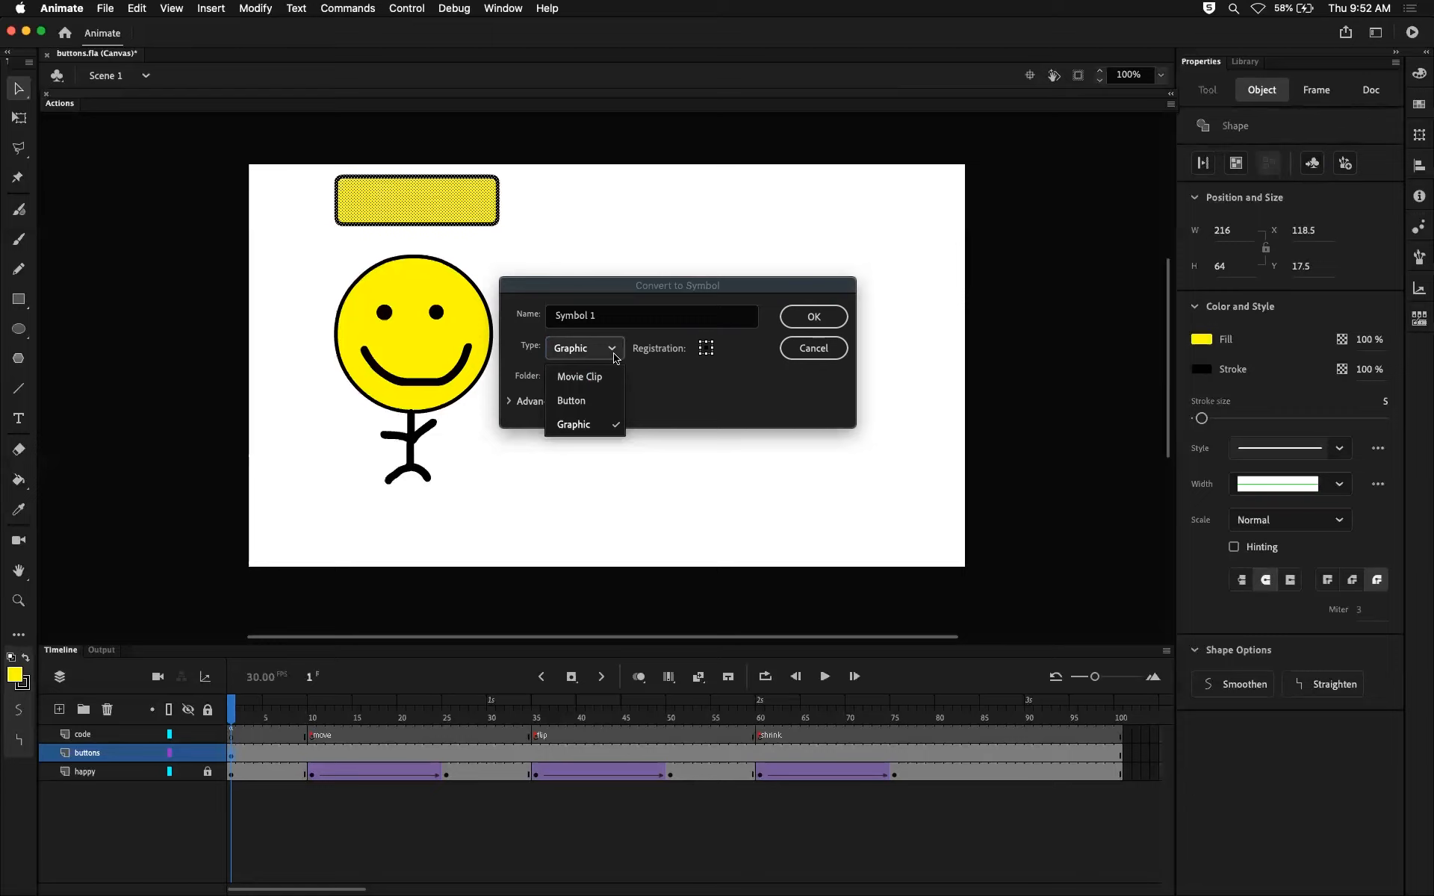
left_click(575, 401)
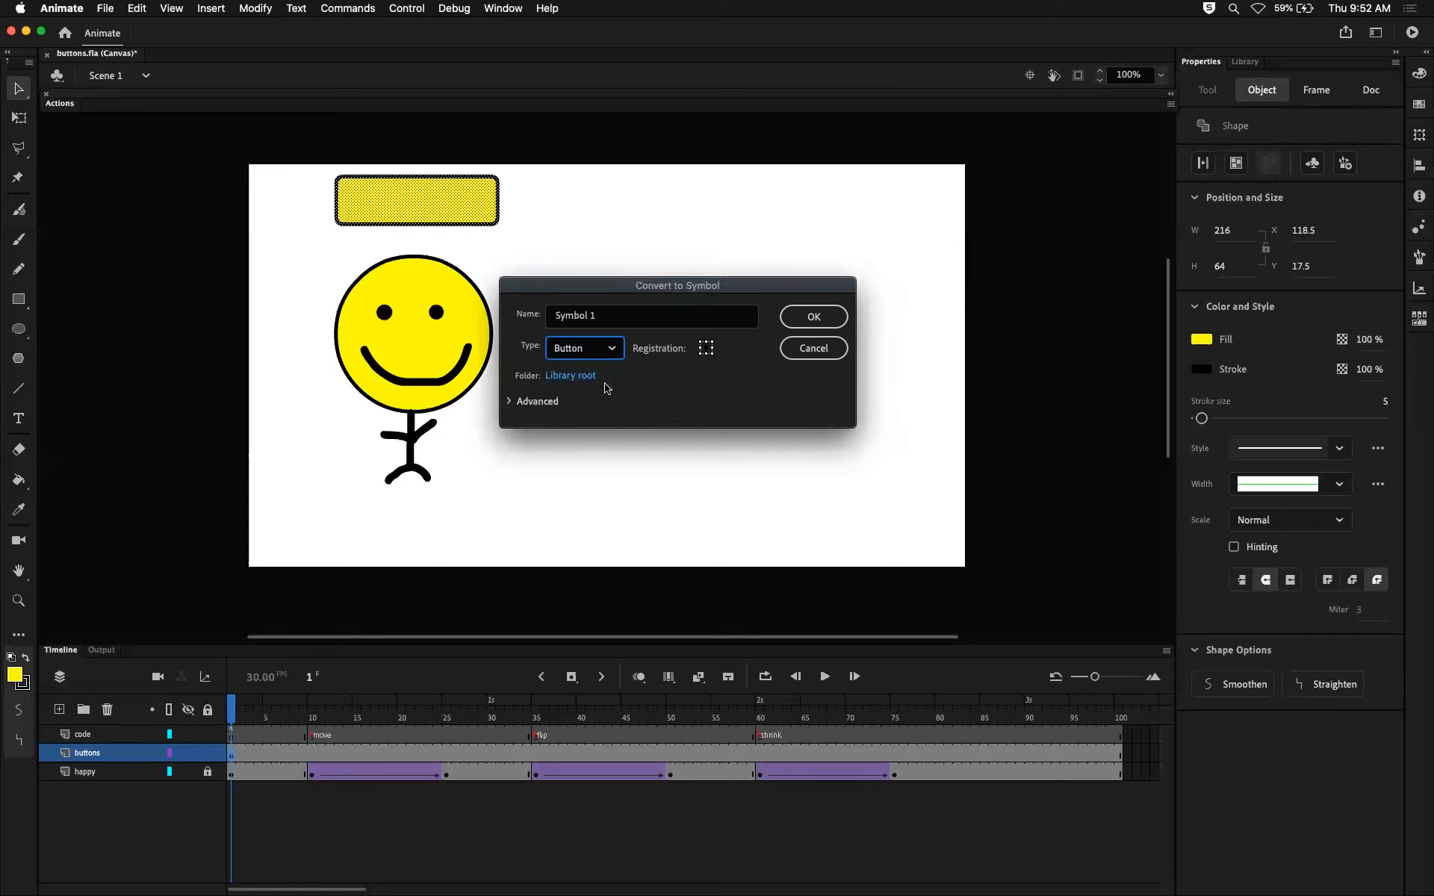
left_click(603, 314)
left_click_drag(603, 315, 539, 319)
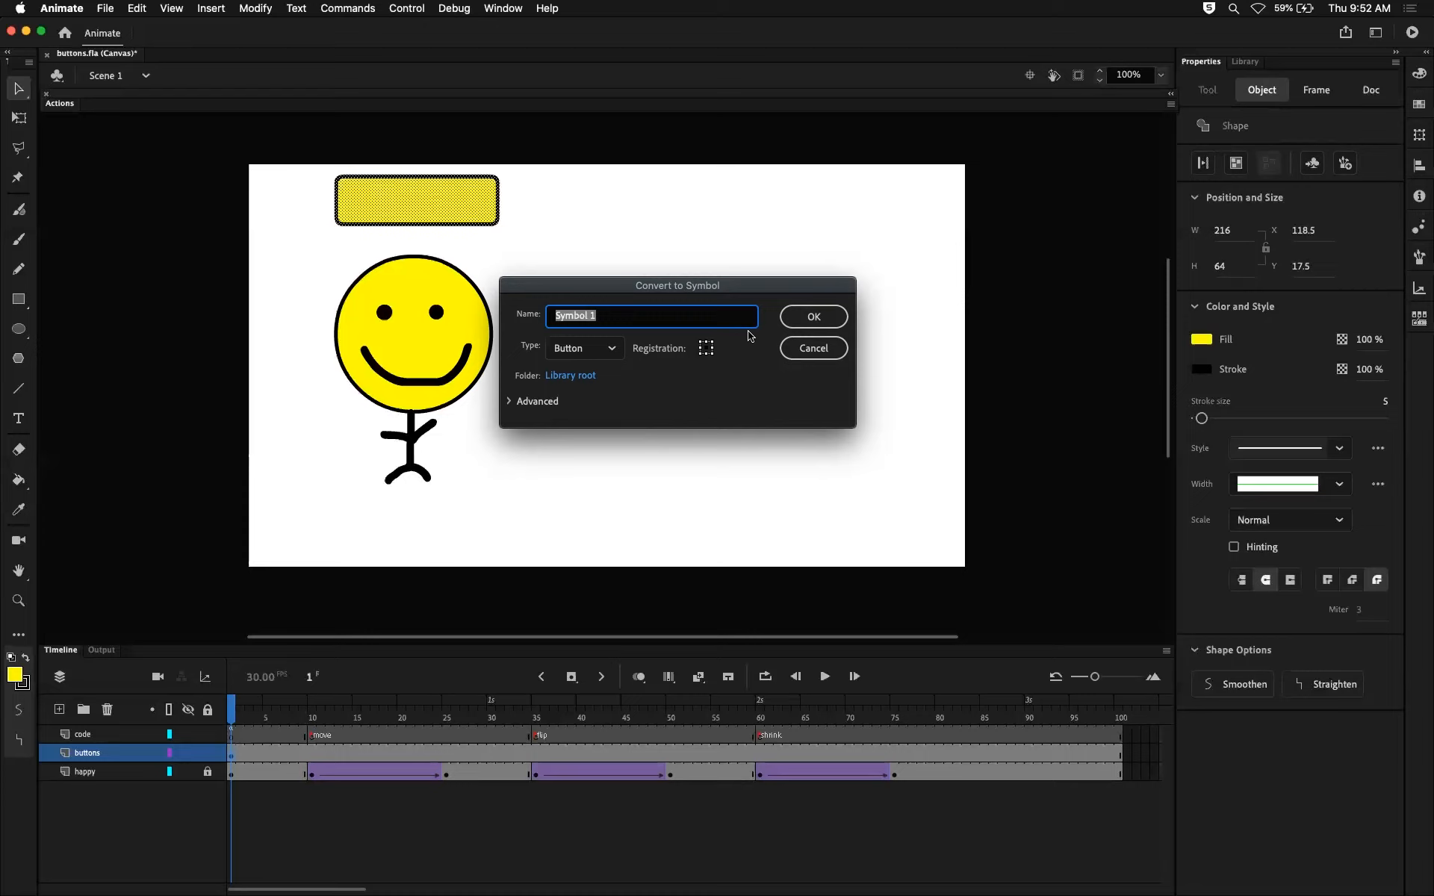
type("button1")
left_click(817, 315)
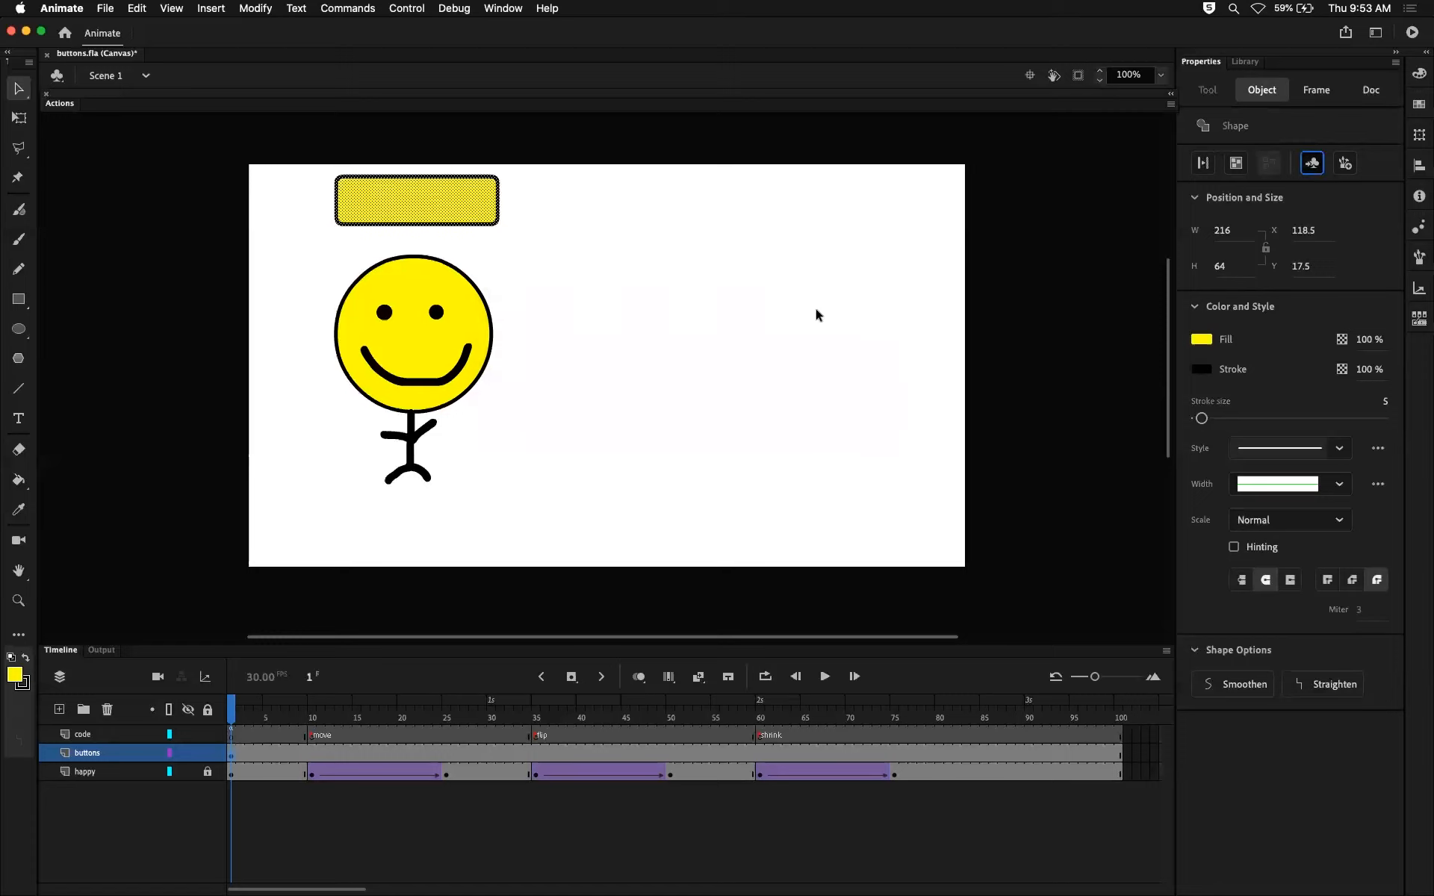
Deselect and reselect the rectangle button on the stage to check that fill and outline select as one object.
left_click(585, 254)
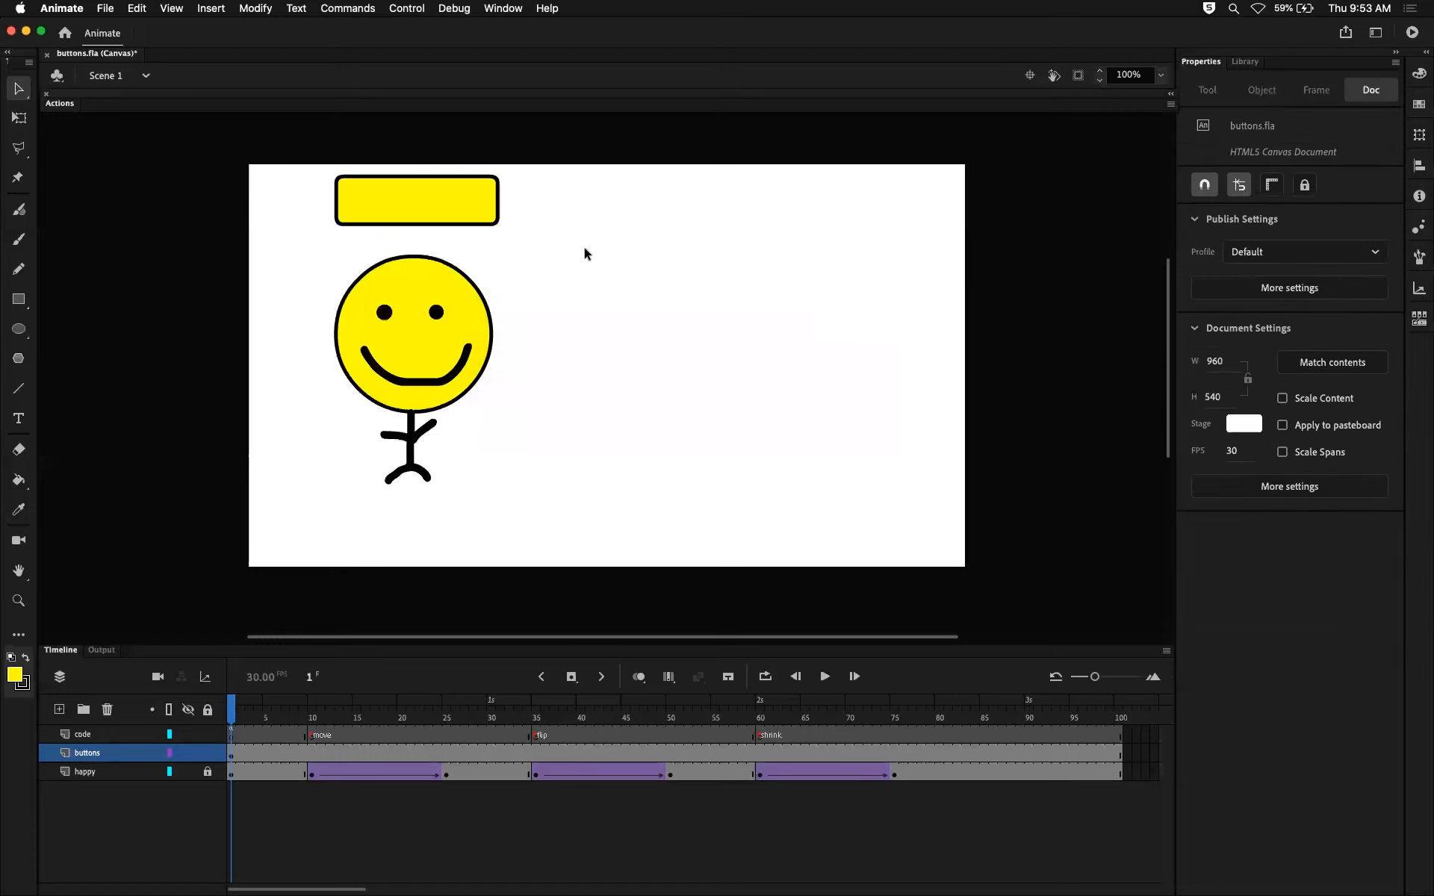
left_click_drag(521, 248, 444, 184)
left_click(565, 269)
left_click(481, 199)
left_click(592, 218)
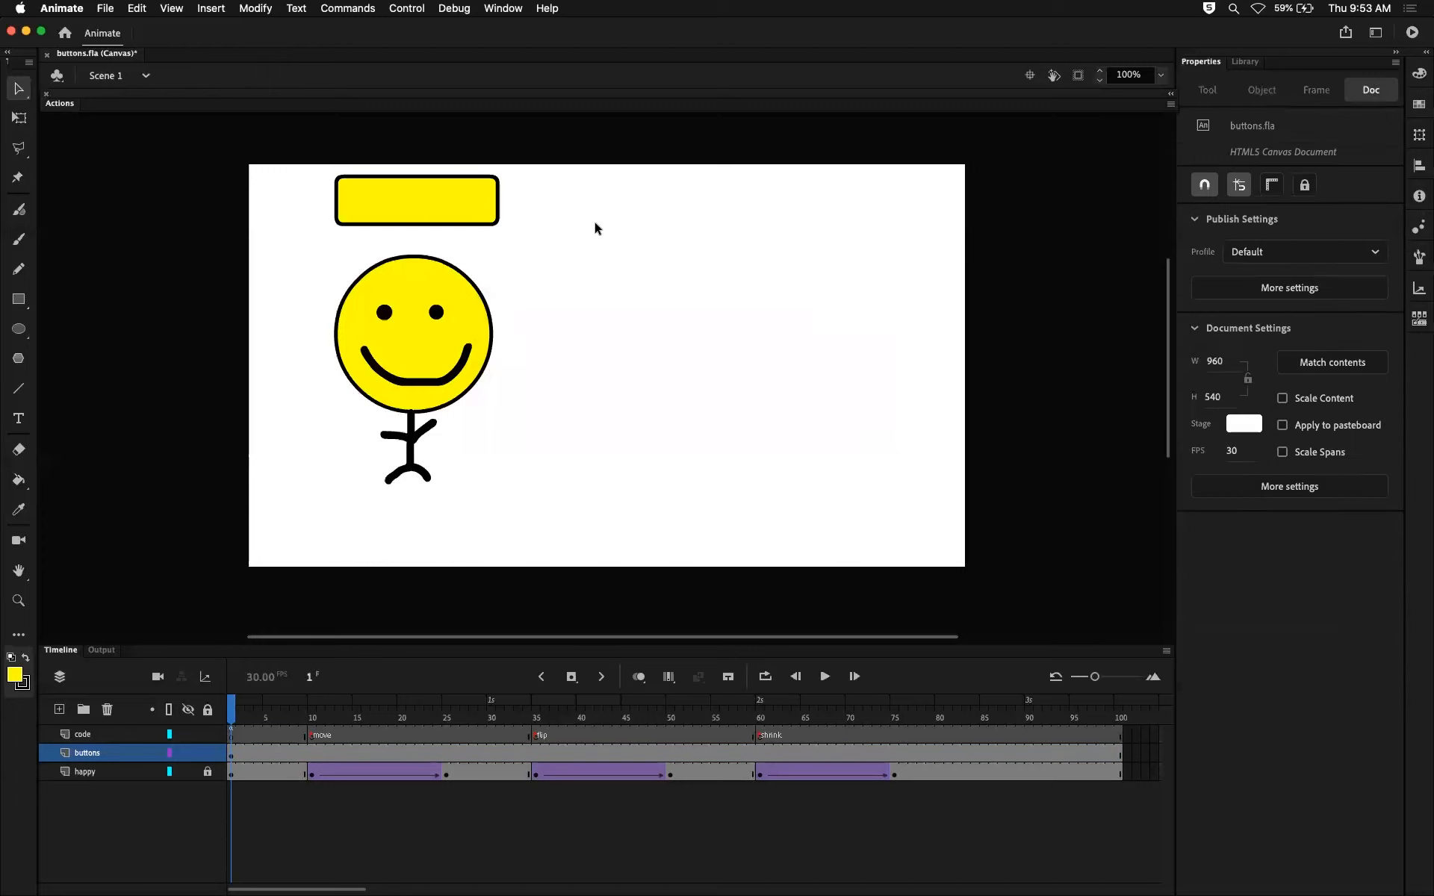
left_click(456, 195)
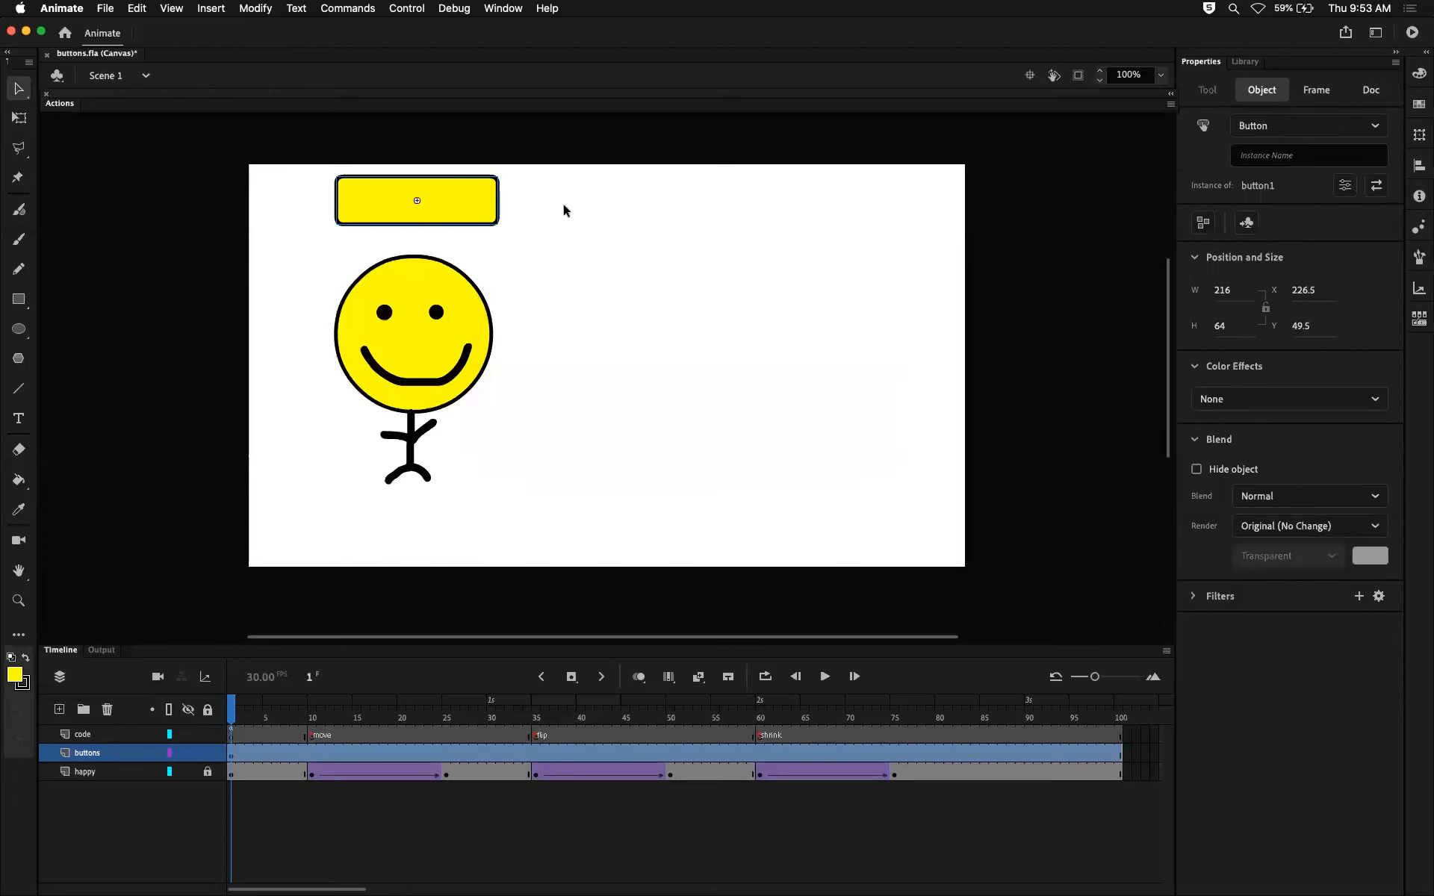
Show the document's library to view the button1 symbol, and clear the selection on the stage.
left_click(1257, 63)
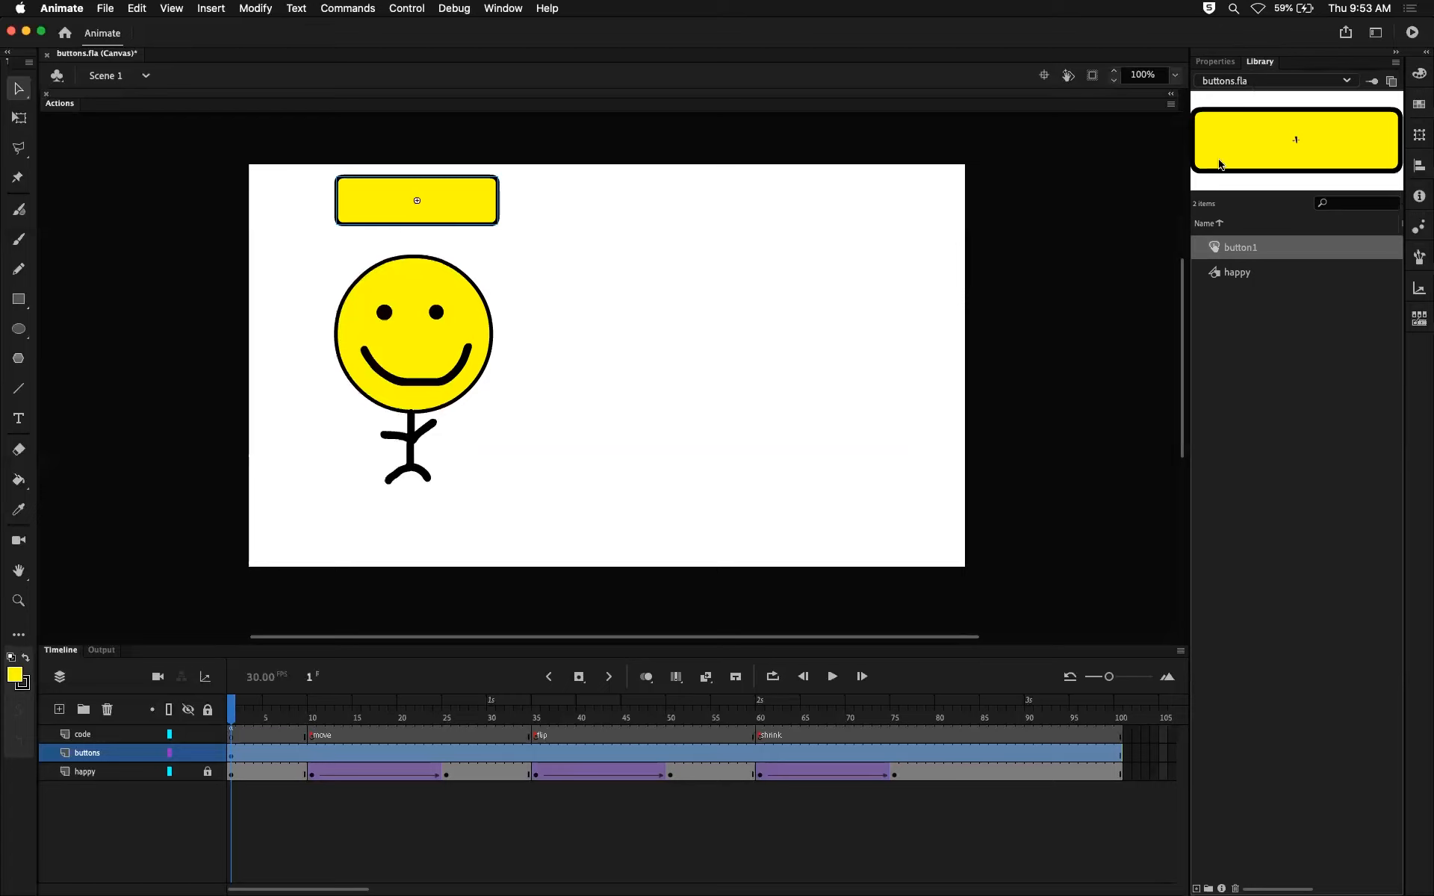
left_click(1265, 358)
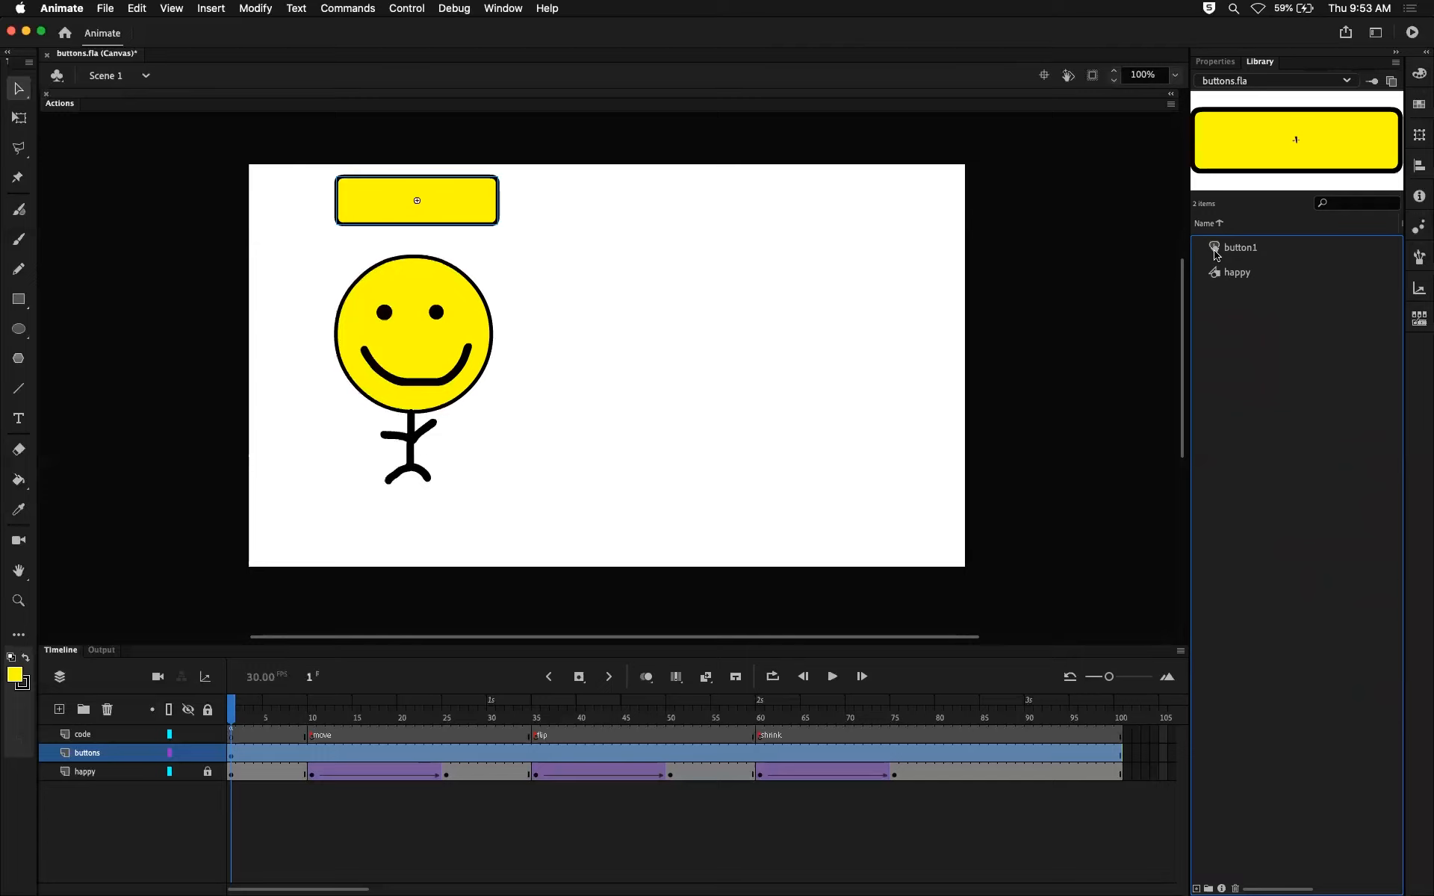
left_click(715, 289)
Select the button through frame 1 of the buttons layer and clear the selection.
scroll(1169, 269, "up", 3)
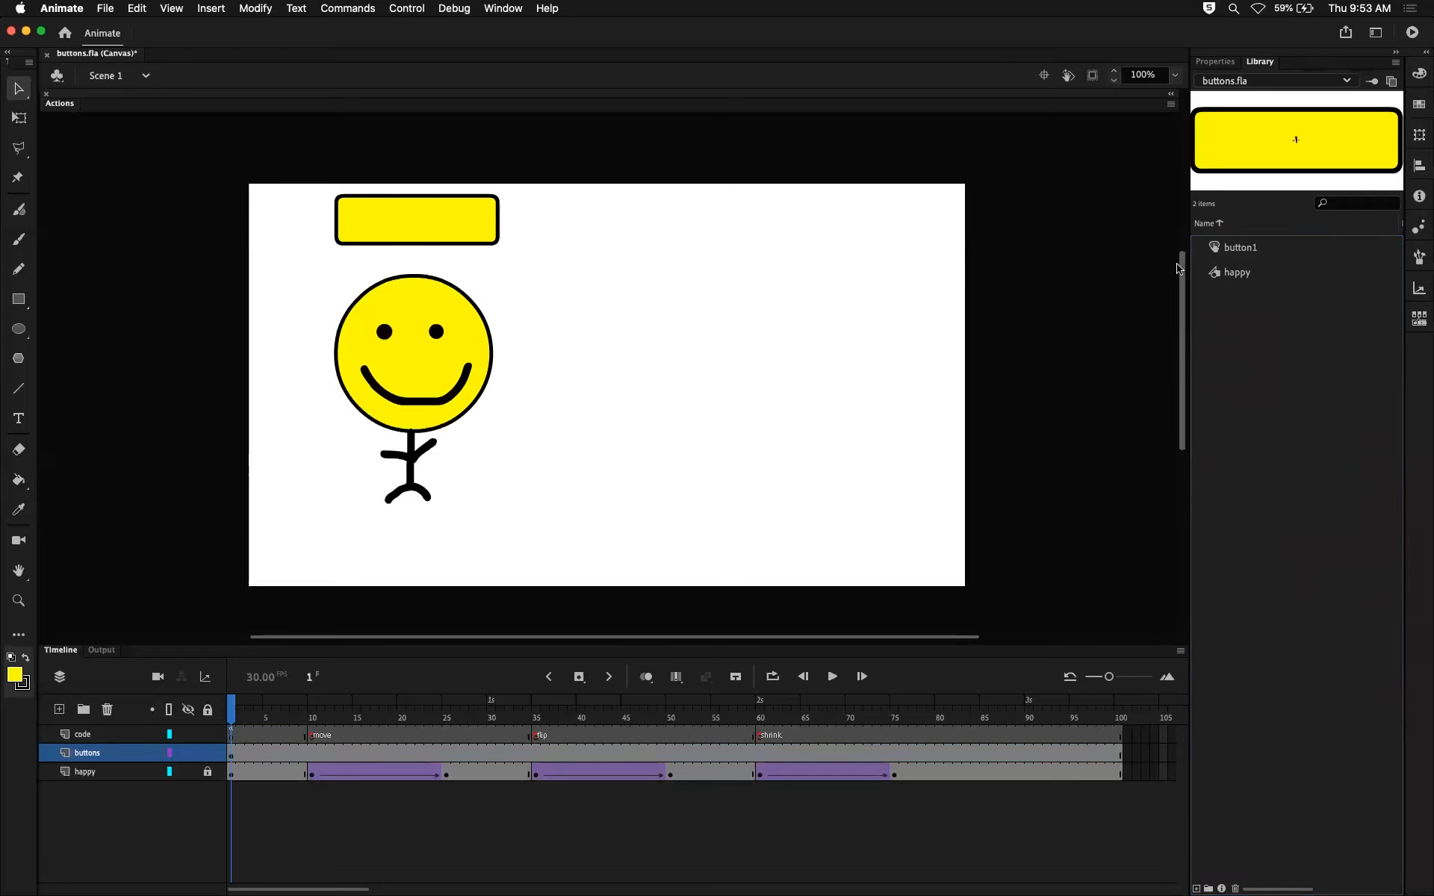
scroll(1168, 268, "down", 3)
left_click(240, 755)
left_click(231, 754)
left_click(727, 288)
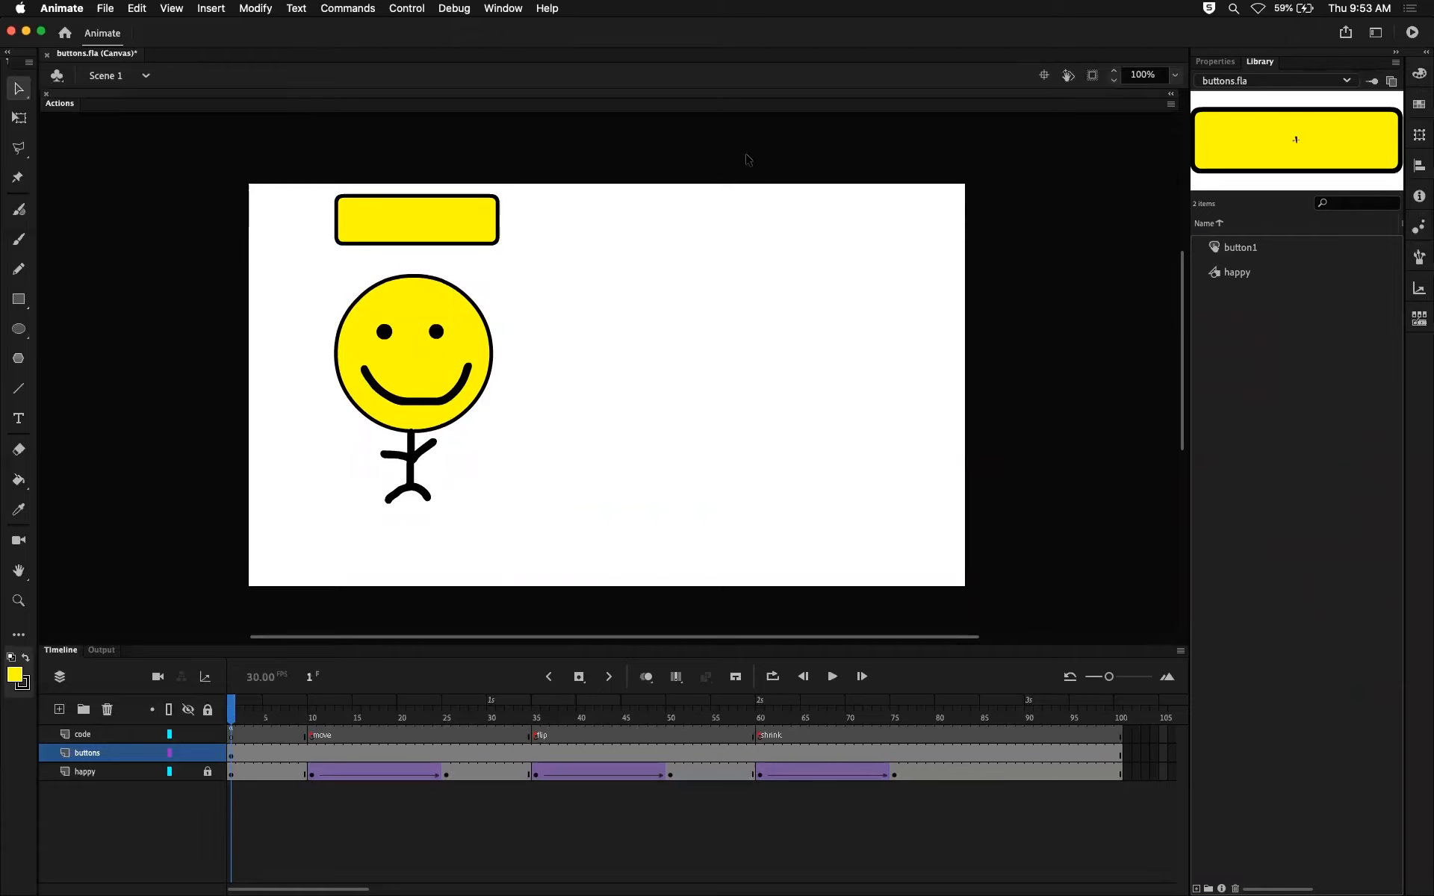
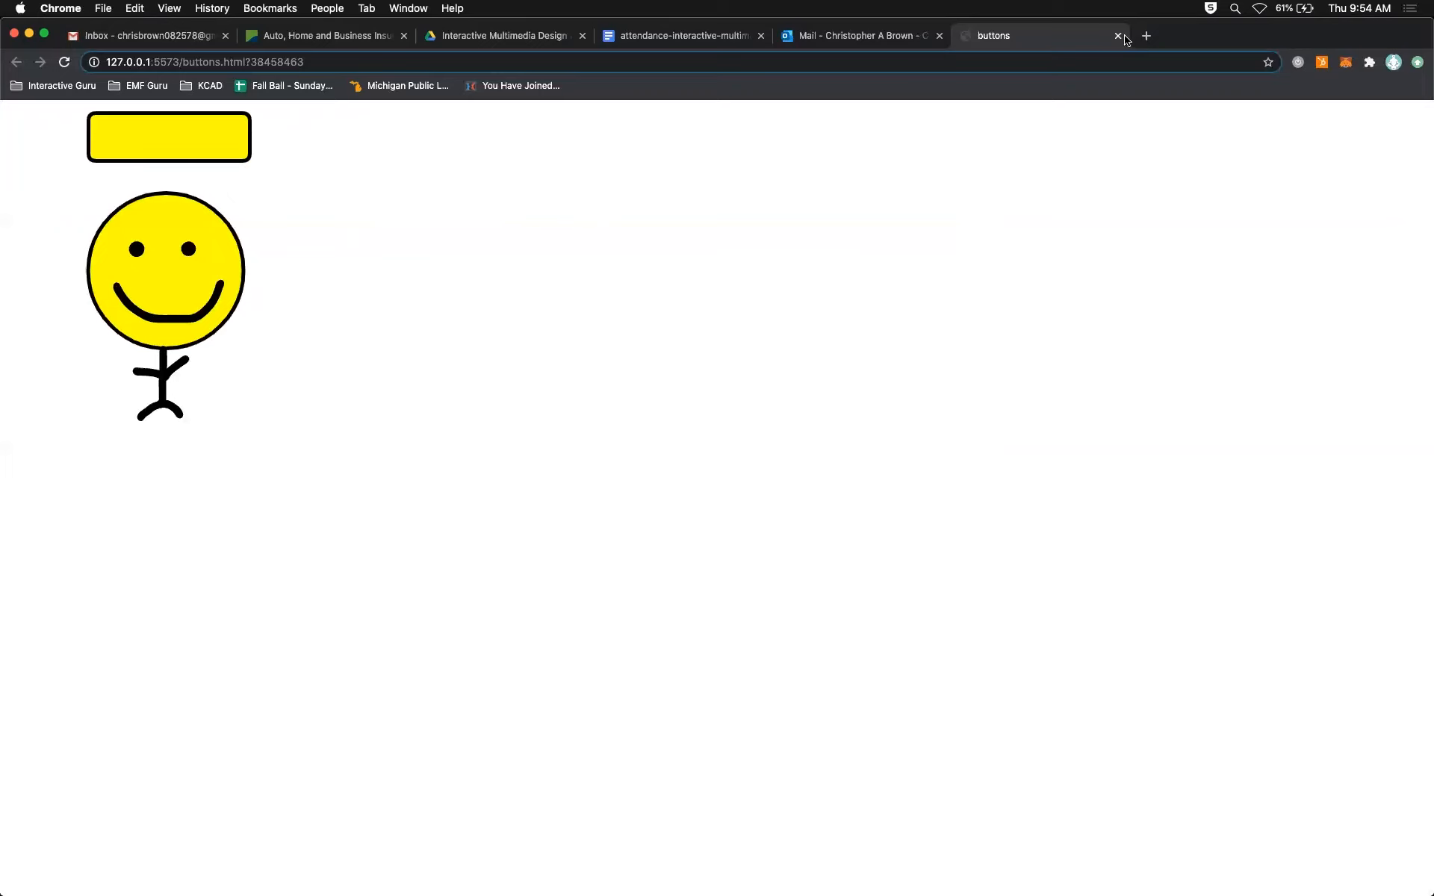
Switch back to Animate and compare the output warnings about EaselJS frame numbers with the timeline at frame 1.
key("super+Tab")
left_click(60, 650)
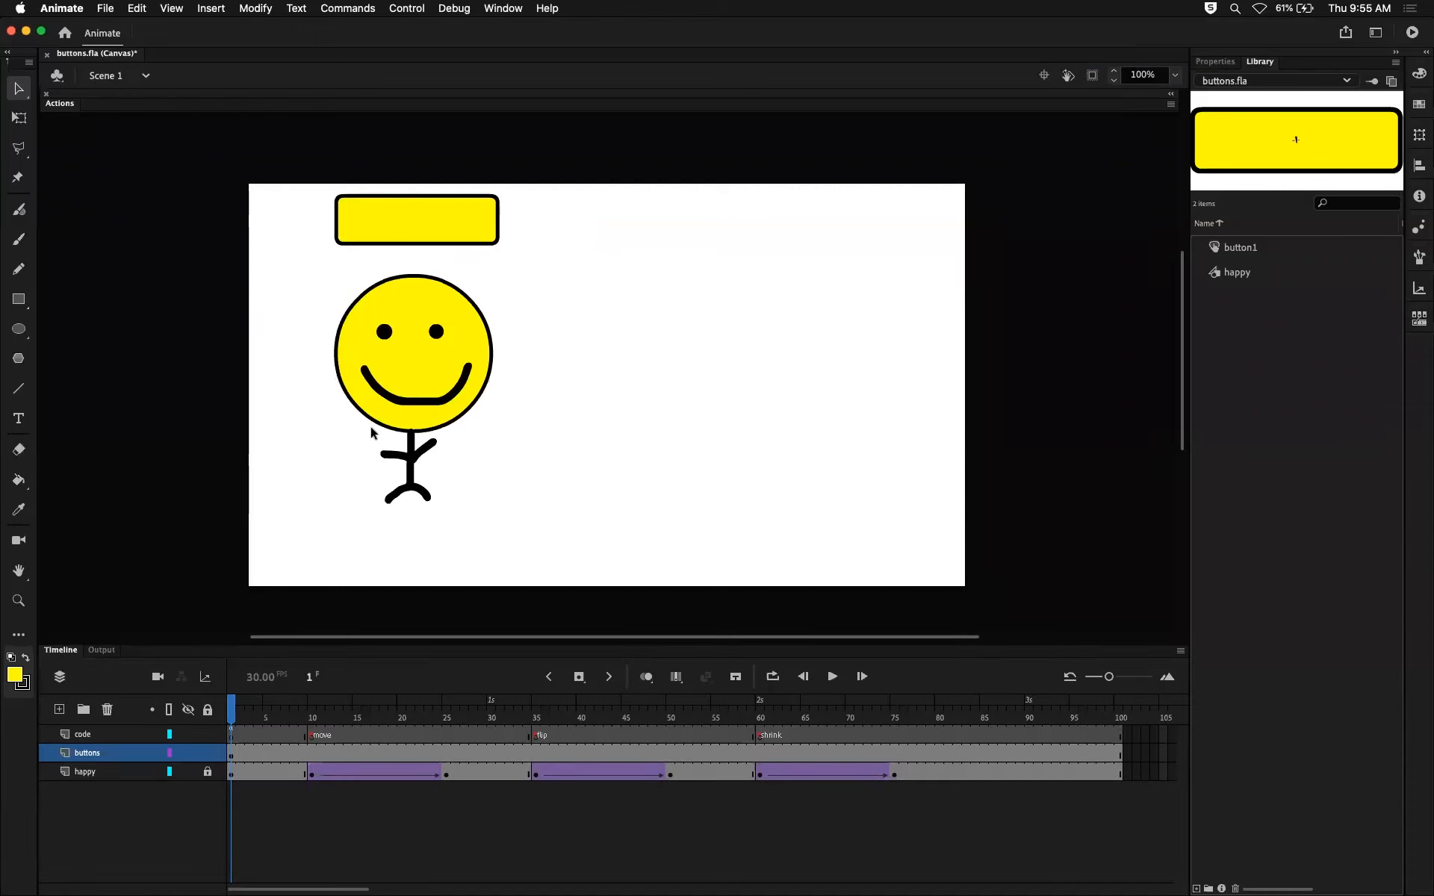
left_click(101, 650)
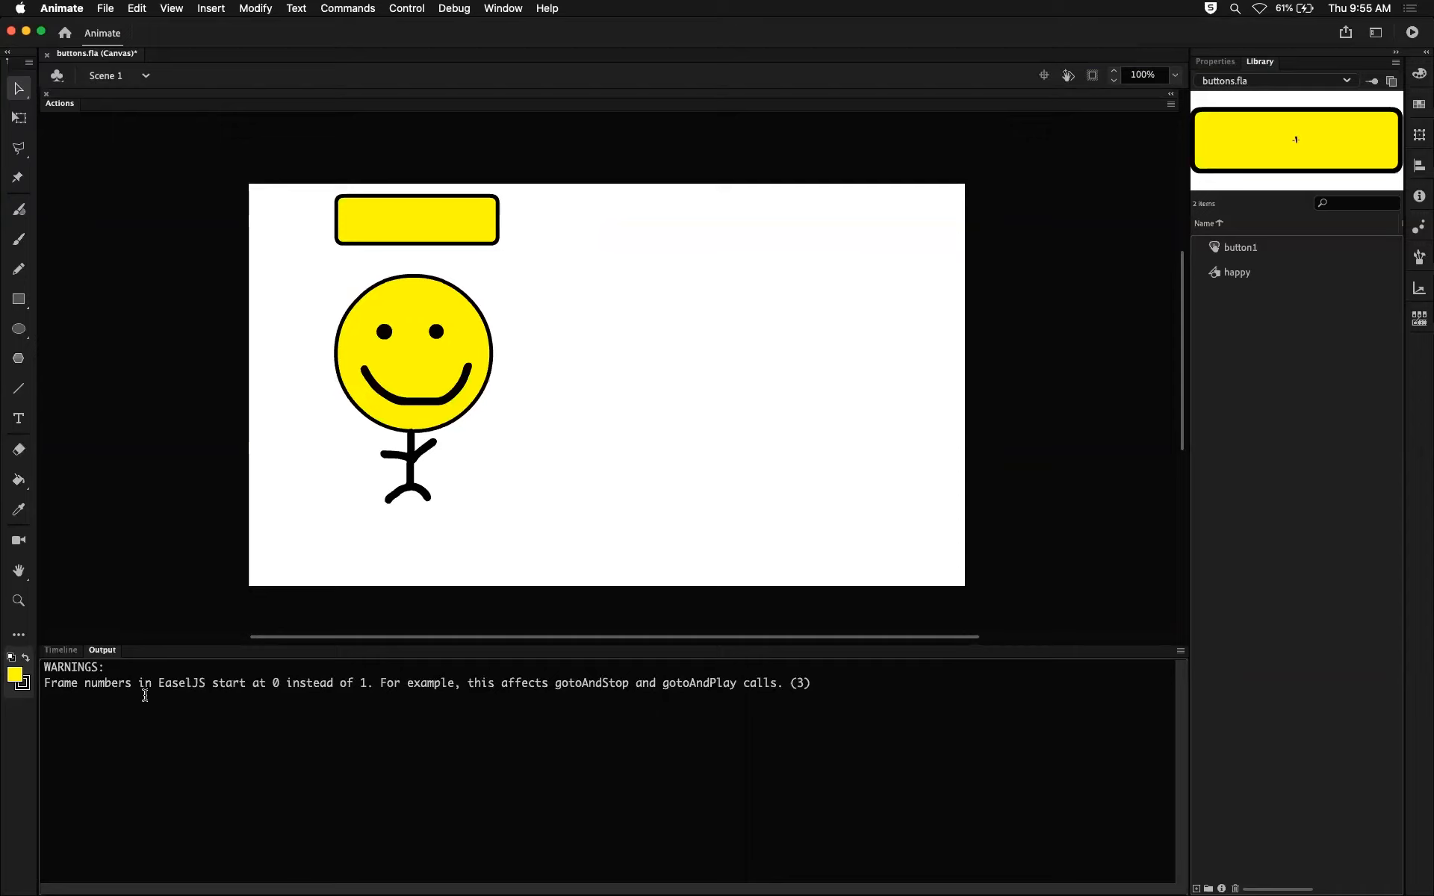
left_click(62, 650)
left_click(102, 650)
left_click(61, 652)
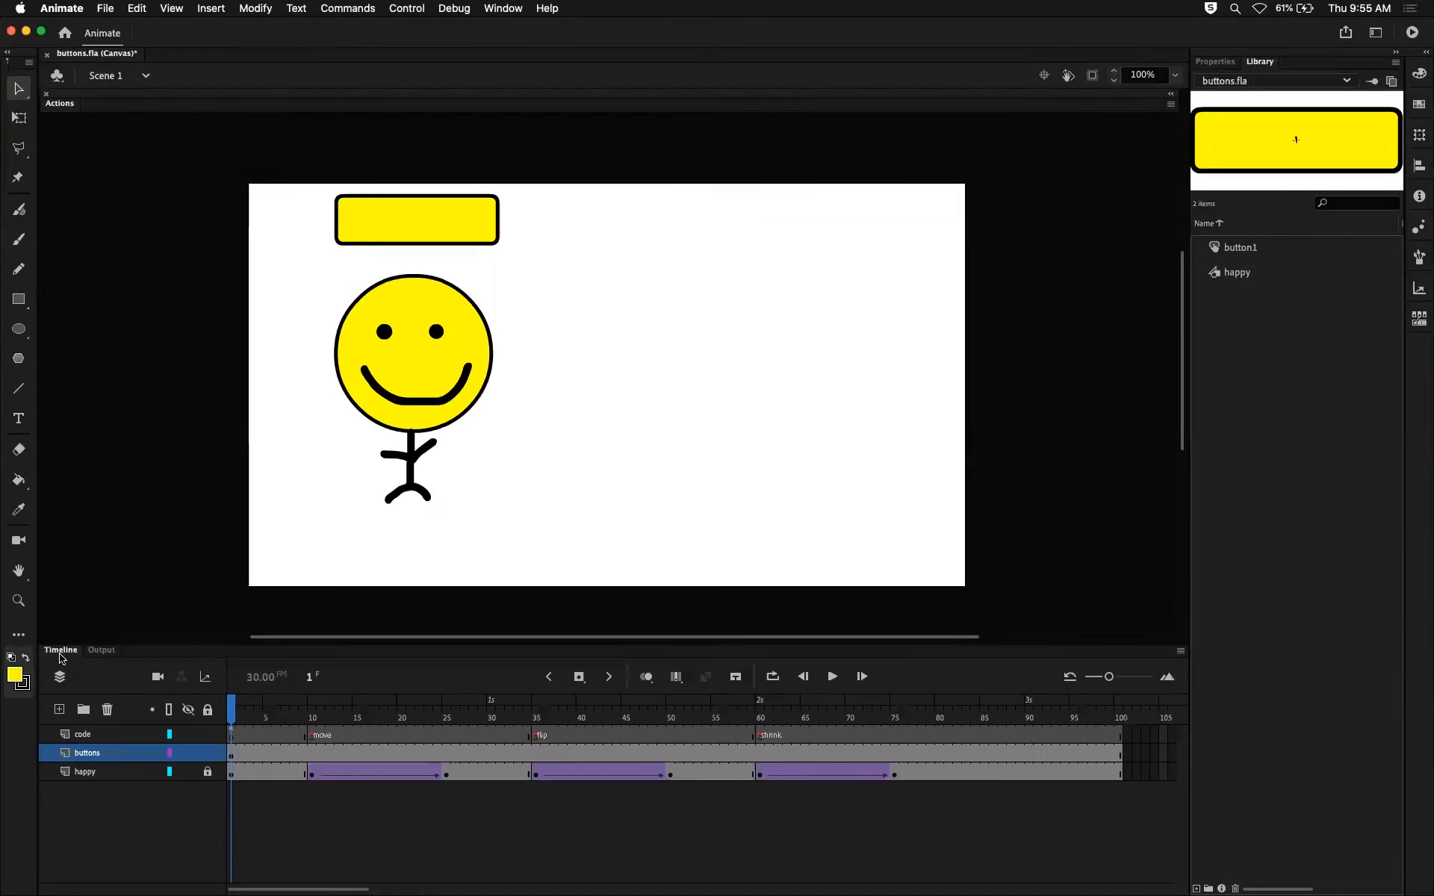
left_click(102, 654)
mouse_move(103, 654)
left_mouse_down()
mouse_move(191, 615)
mouse_move(191, 325)
mouse_move(170, 341)
mouse_move(131, 646)
mouse_move(112, 658)
left_mouse_up()
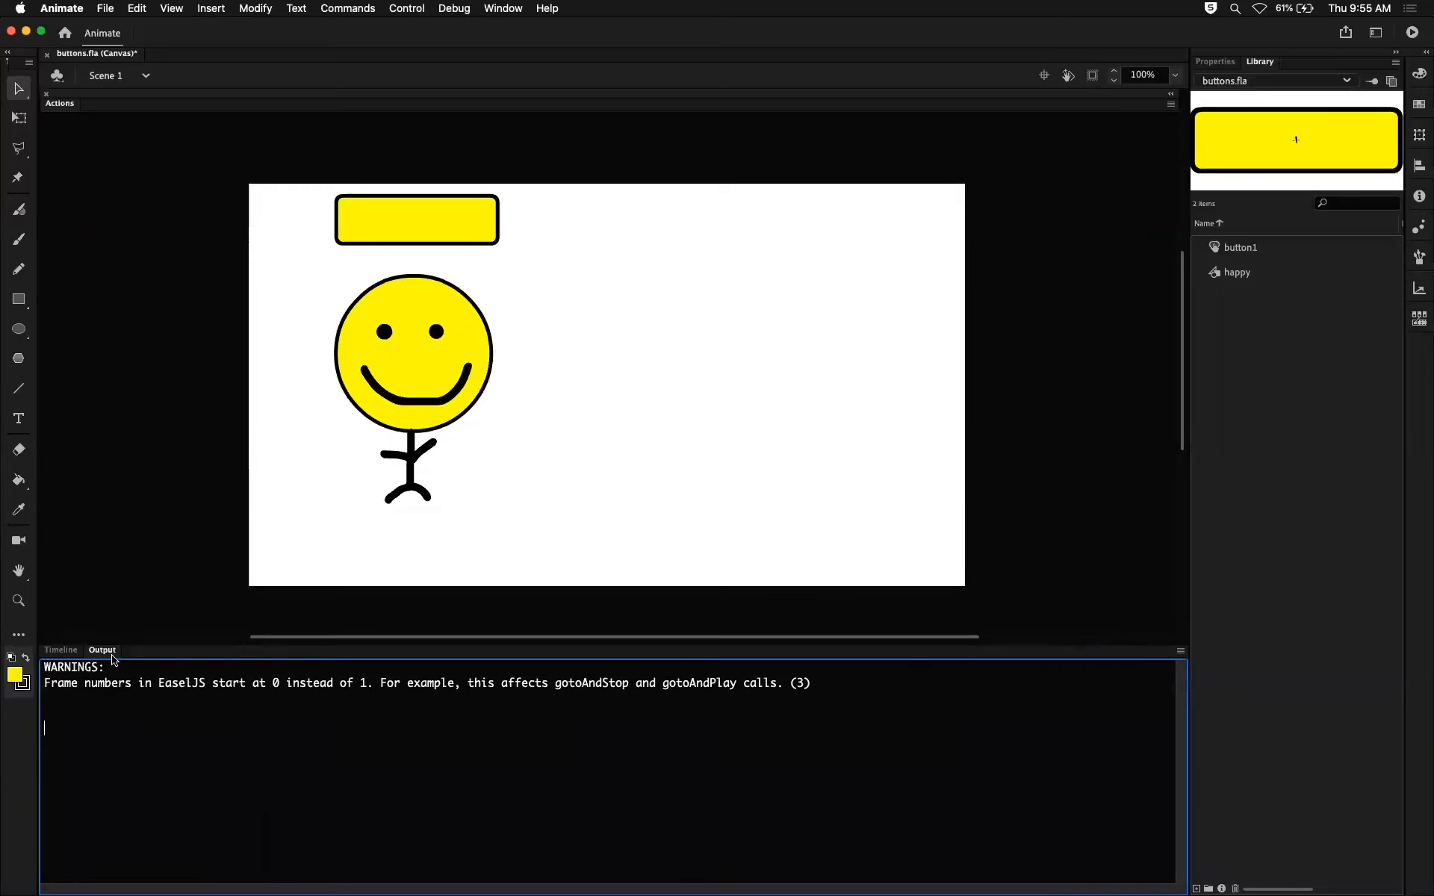
left_click(61, 650)
mouse_move(237, 716)
left_mouse_down()
mouse_move(279, 710)
mouse_move(229, 705)
left_mouse_up()
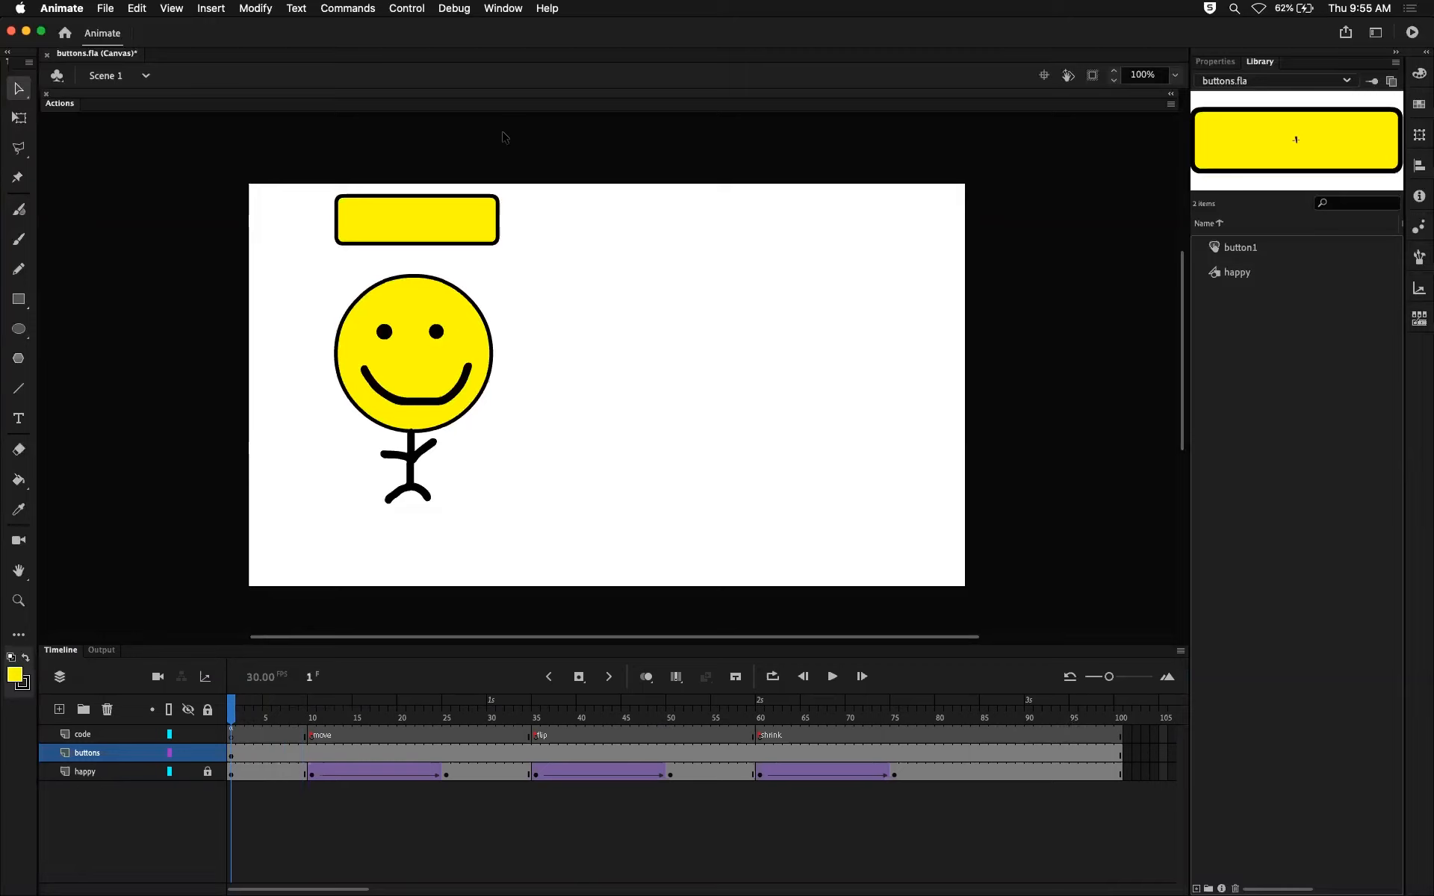
Open the button1 symbol on the stage for editing in place, returning once to Scene 1 to compare timelines.
left_click(455, 215)
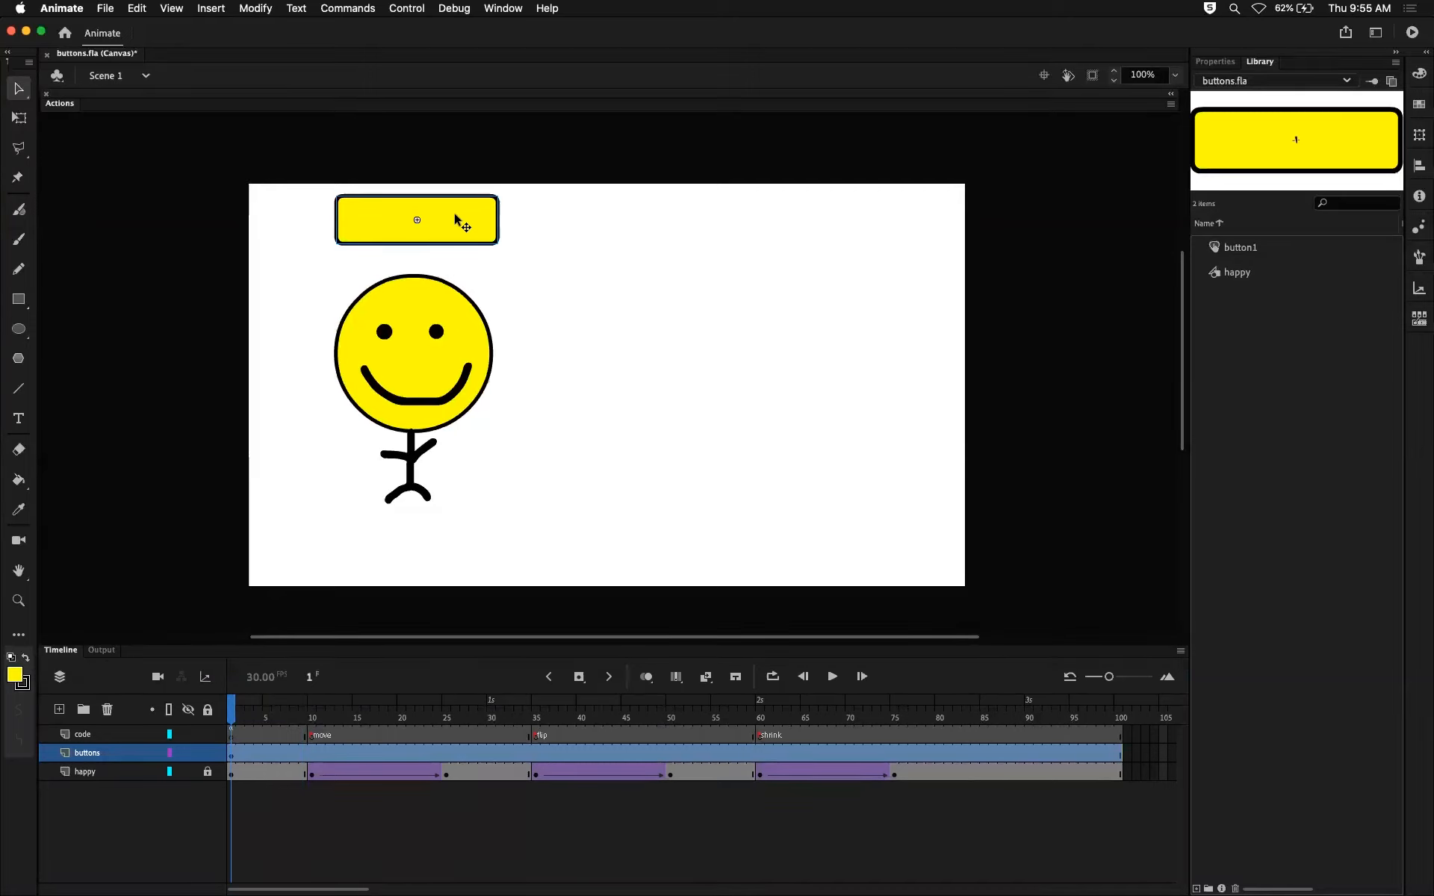
double_click(455, 215)
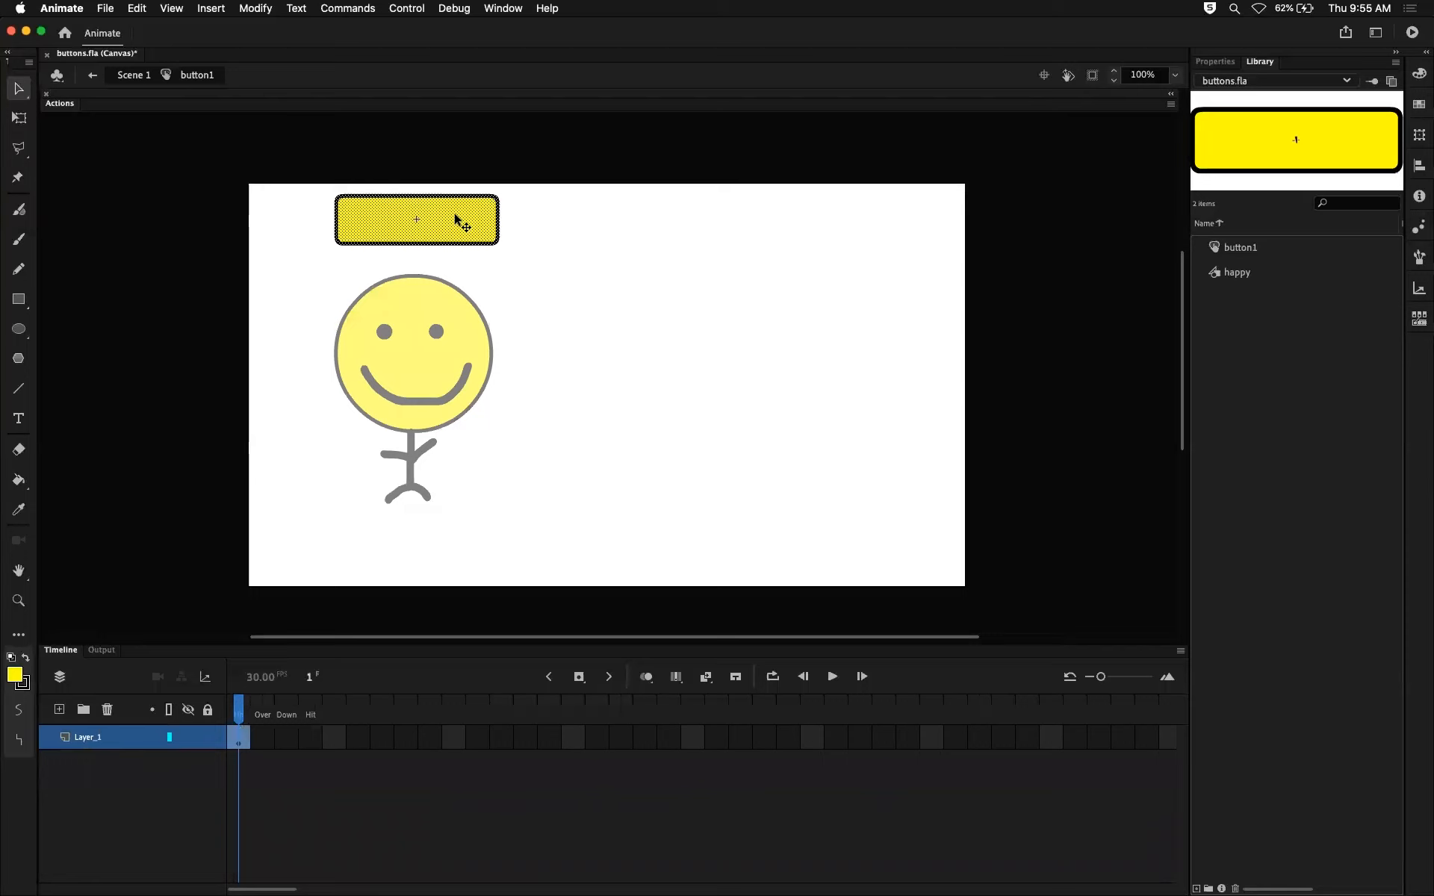
left_click(133, 75)
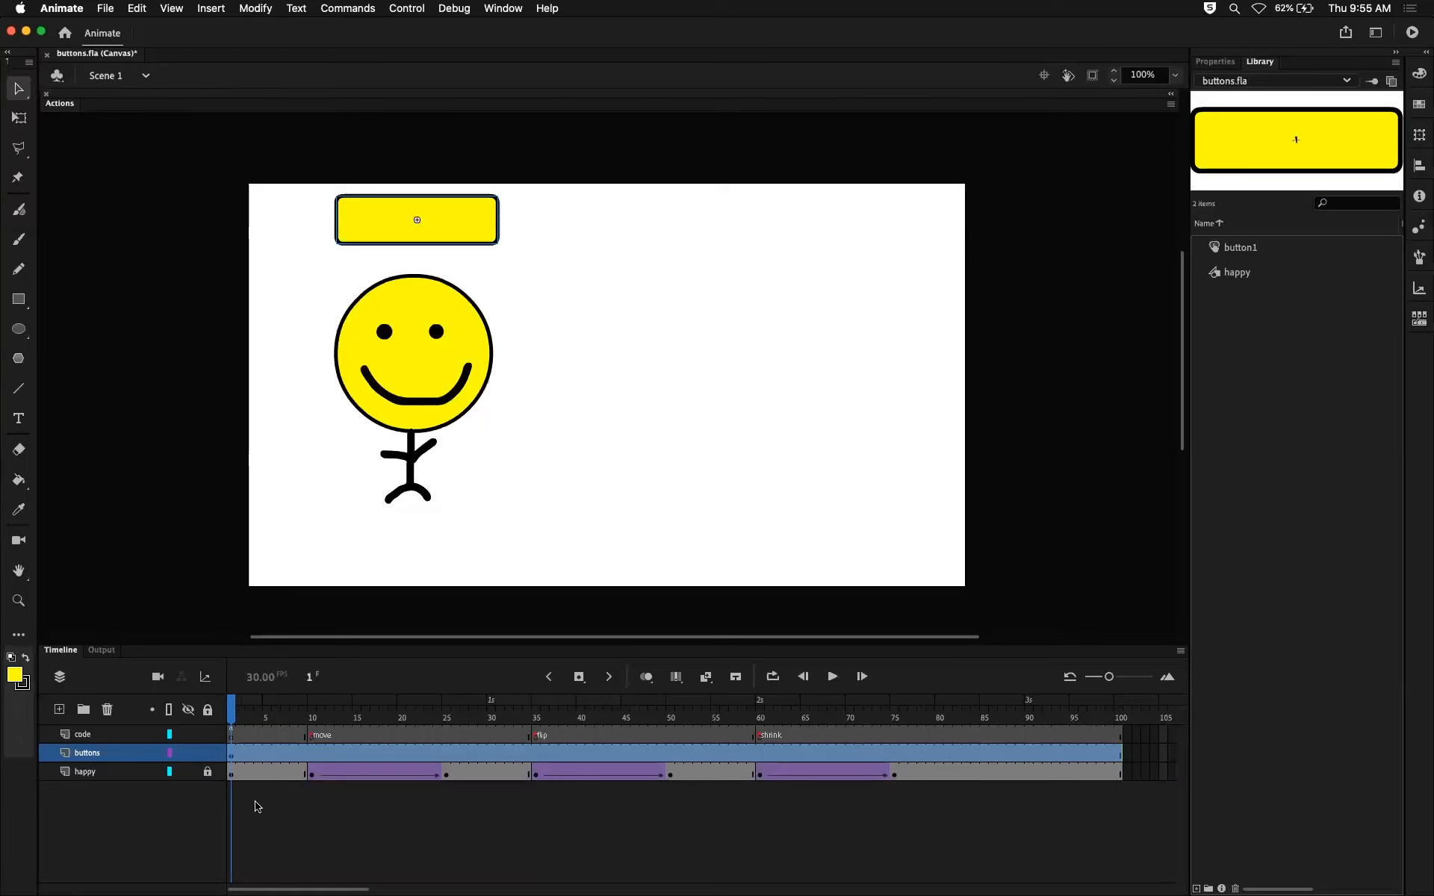
double_click(448, 212)
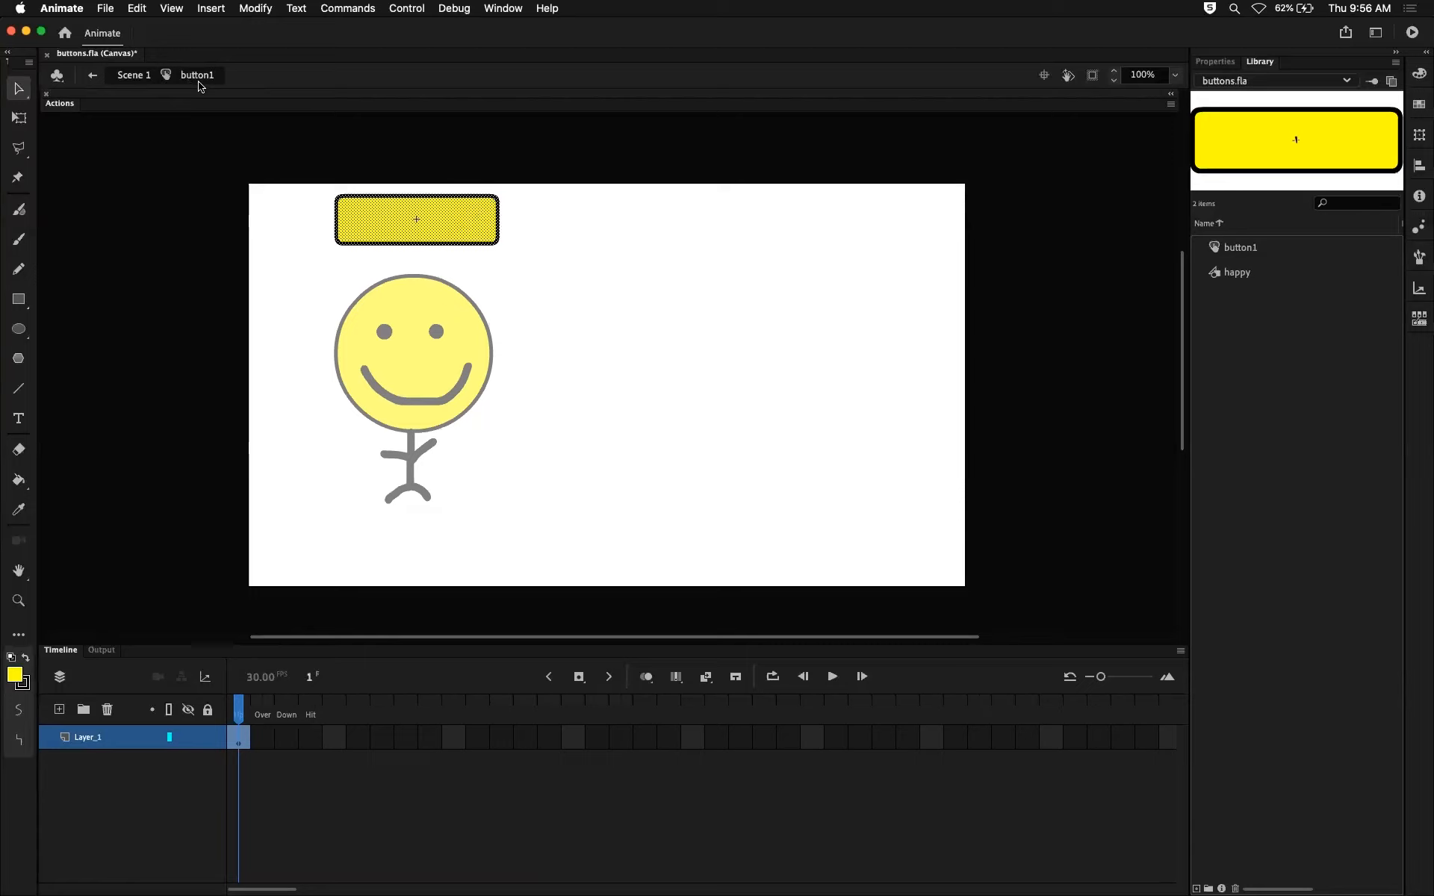
Extend Layer_1 of button1 with frames through the Hit state and return the playhead to Up.
left_click(242, 719)
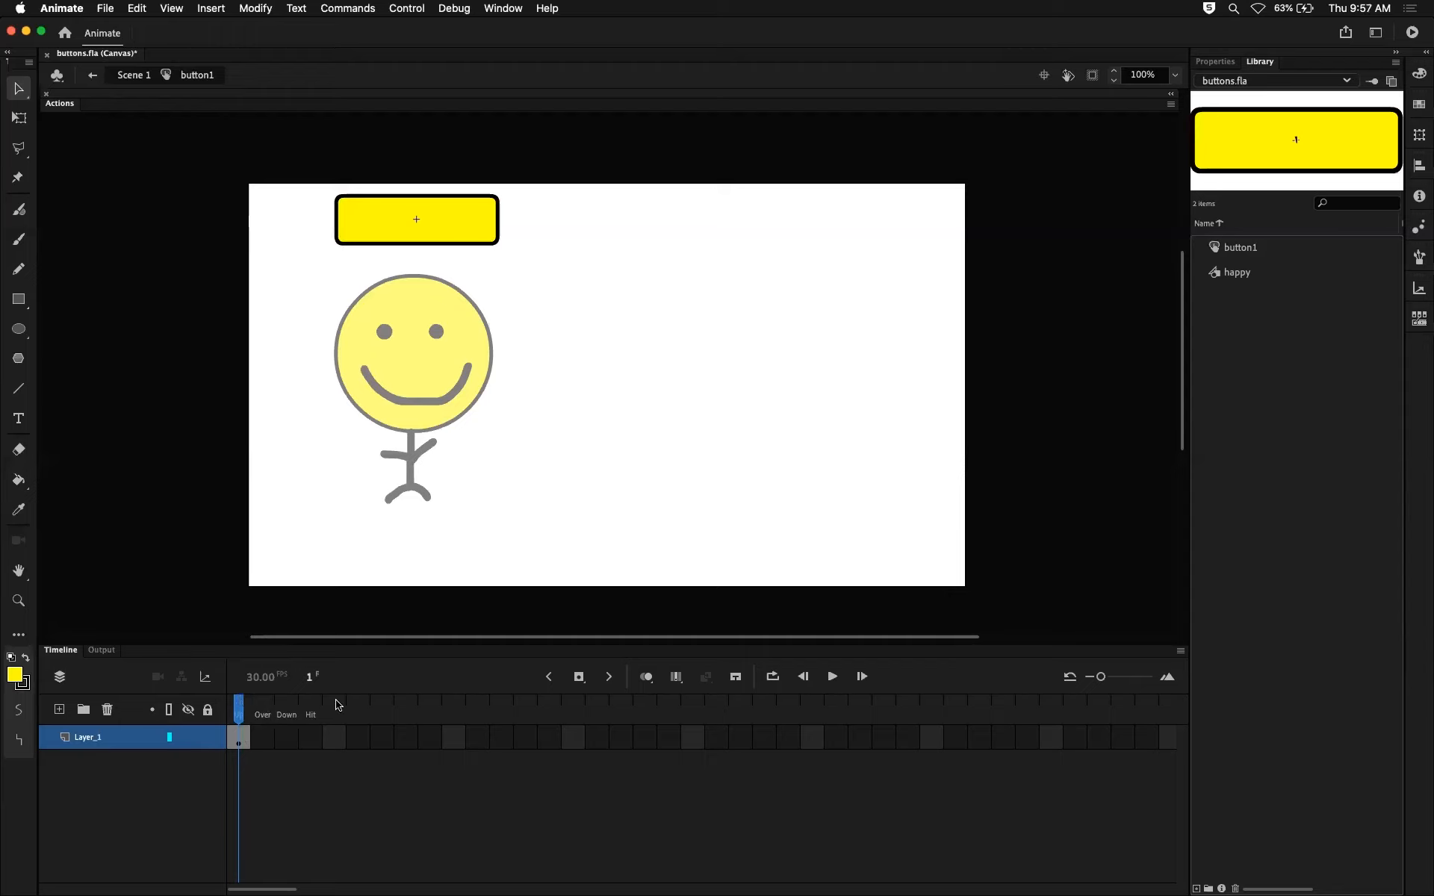
left_click(310, 738)
key("F5")
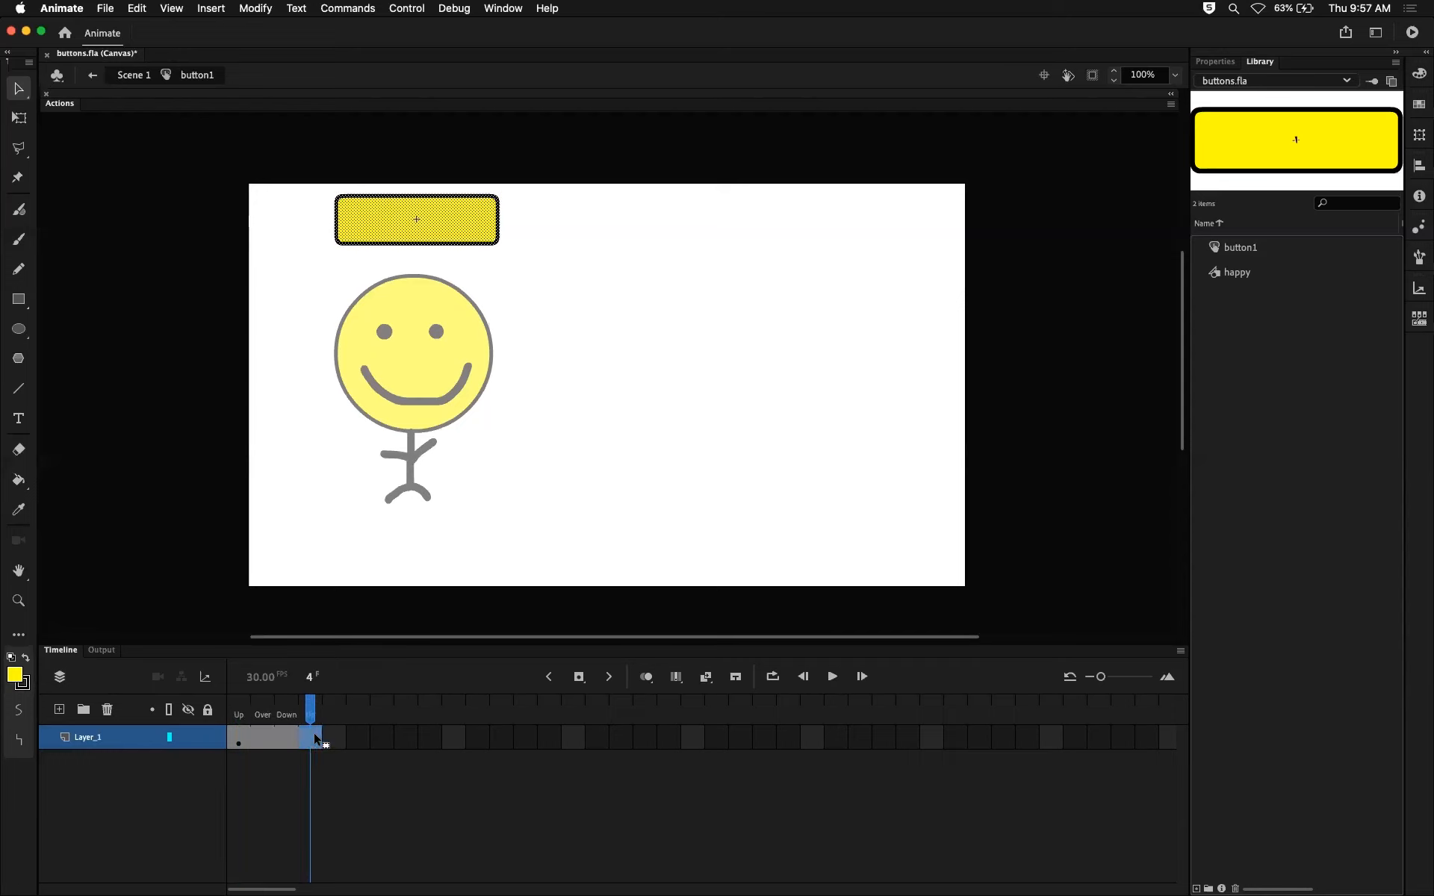
left_click_drag(310, 710, 243, 706)
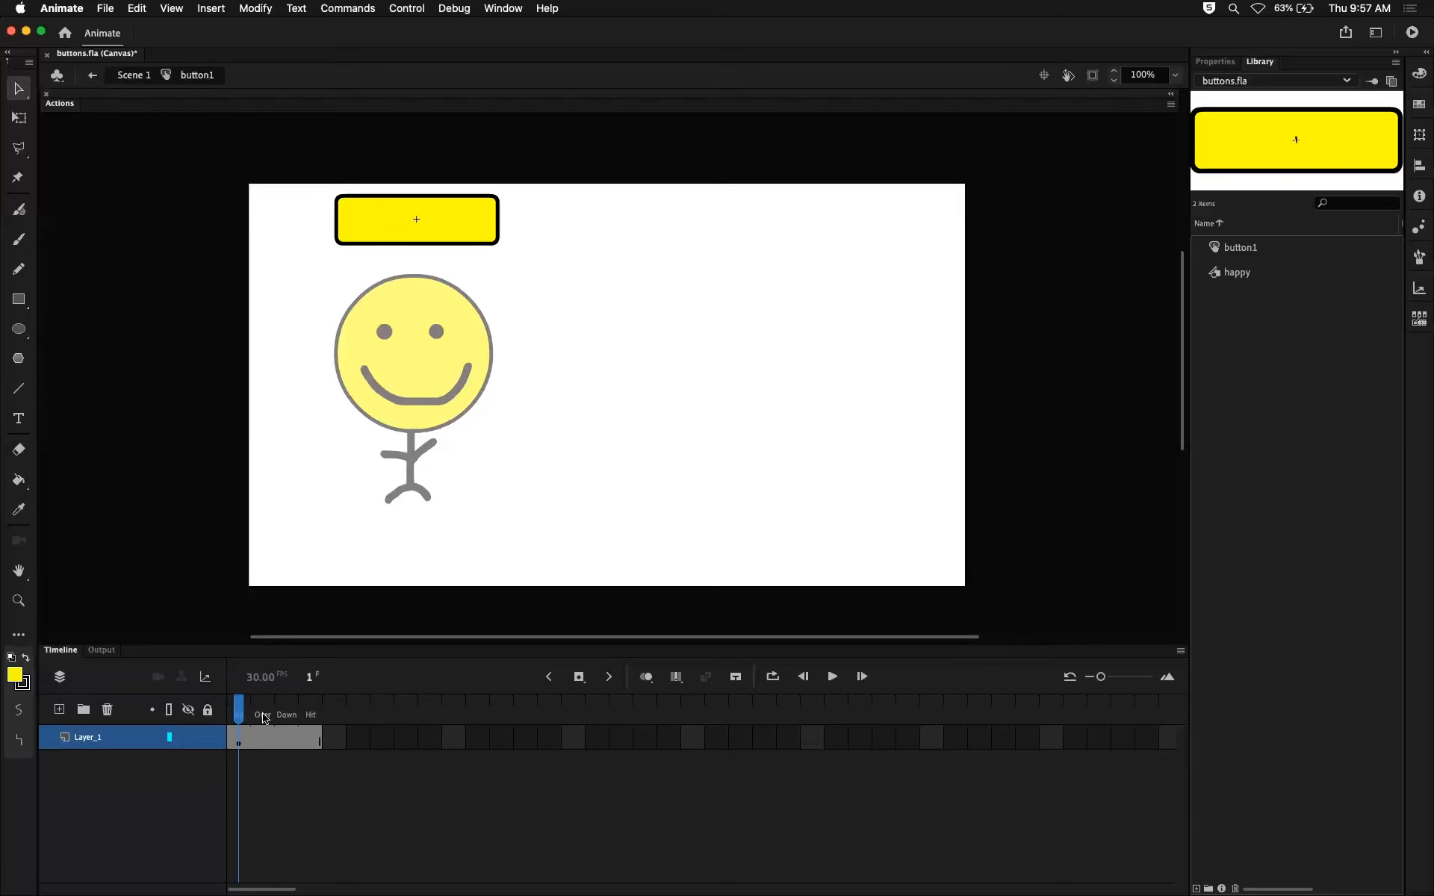
Compare the Up and Over states of button1 and insert a keyframe in the Over state.
left_click(262, 719)
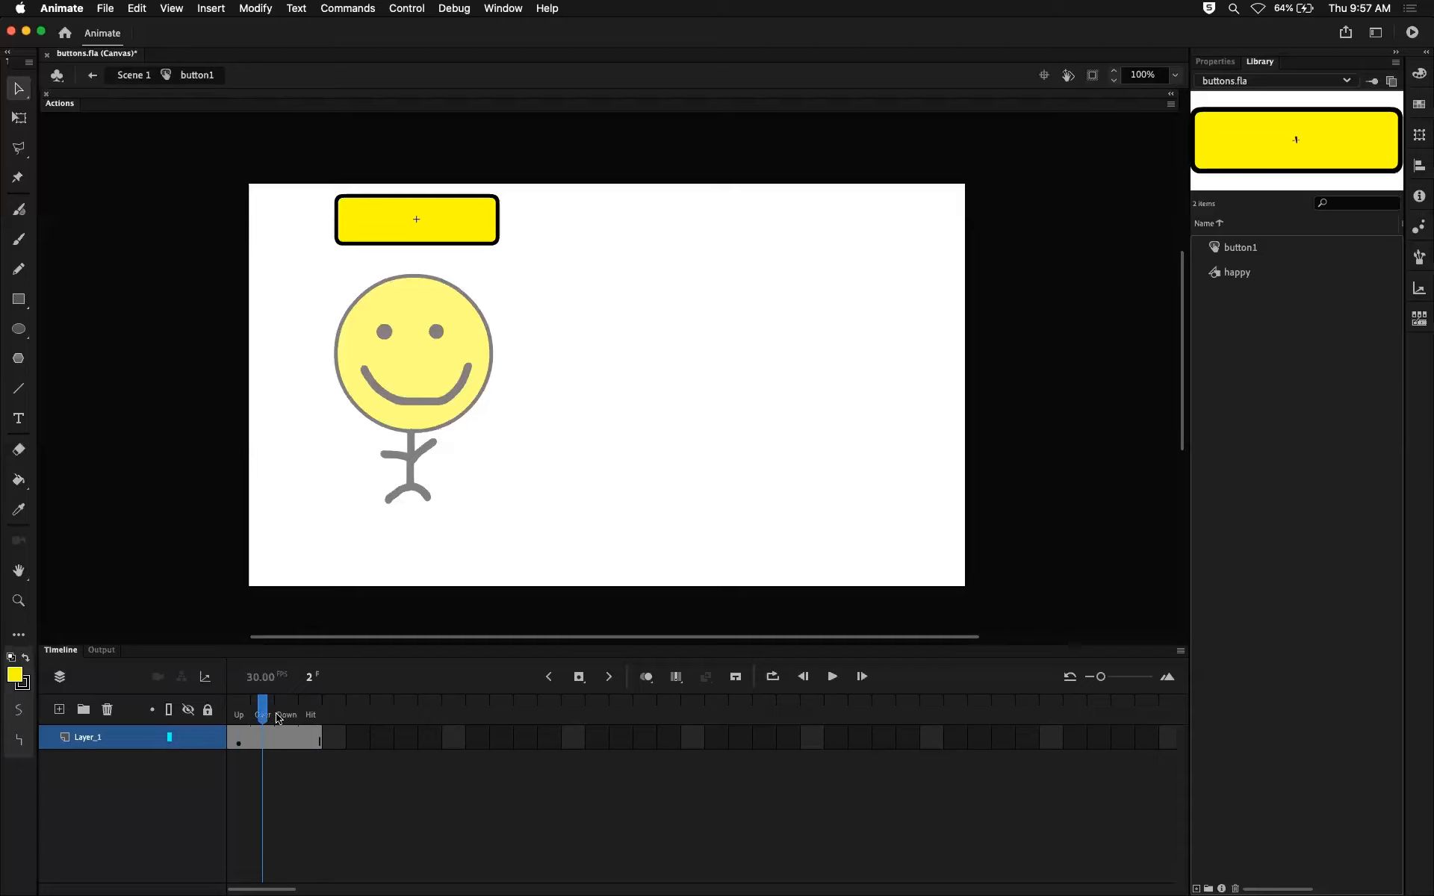
mouse_move(262, 717)
left_mouse_down()
mouse_move(246, 717)
mouse_move(258, 716)
left_mouse_up()
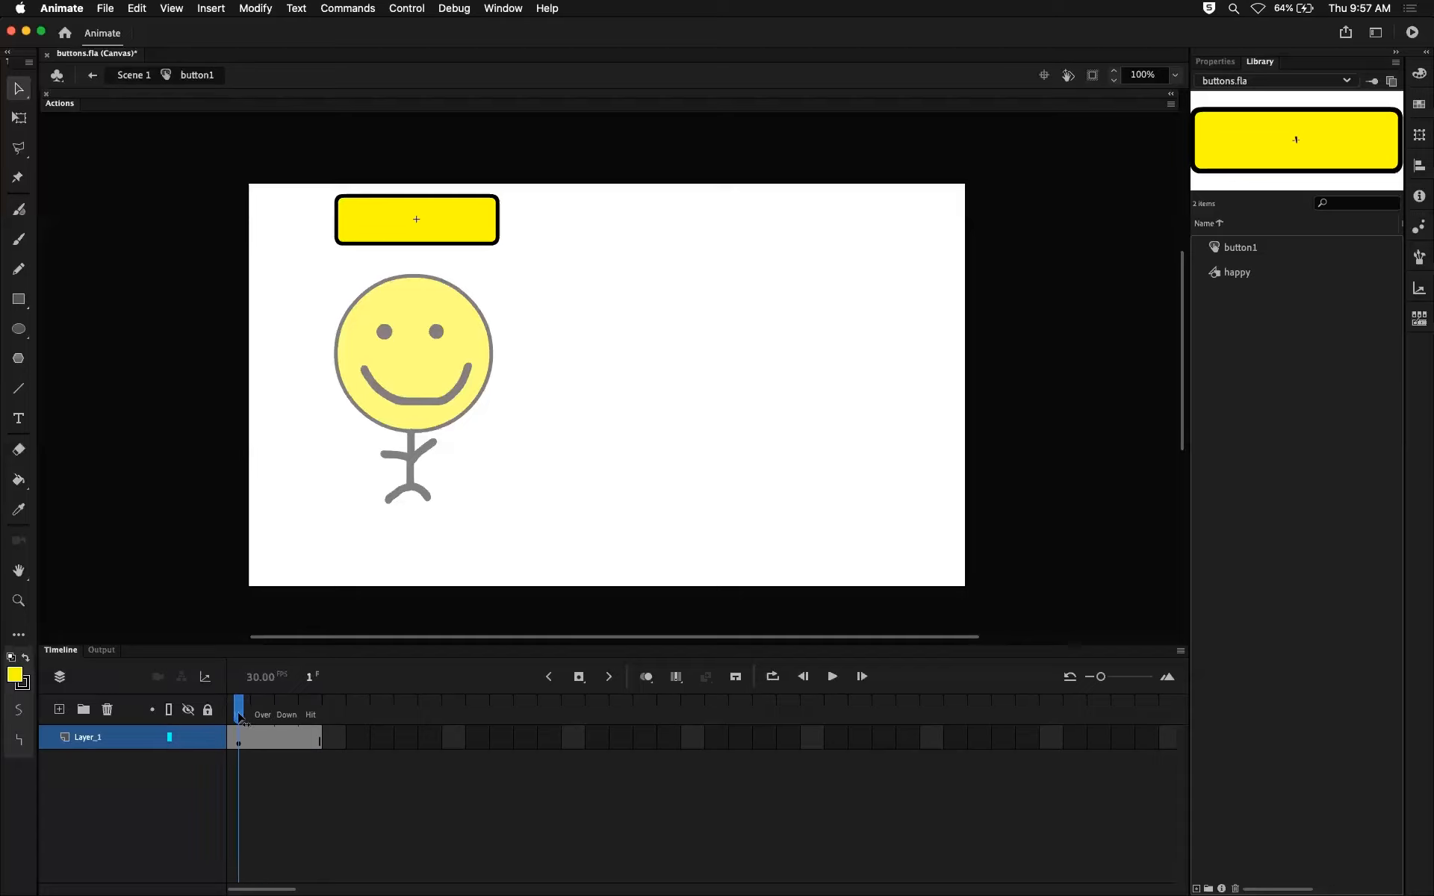
left_click(236, 735)
left_click(270, 732)
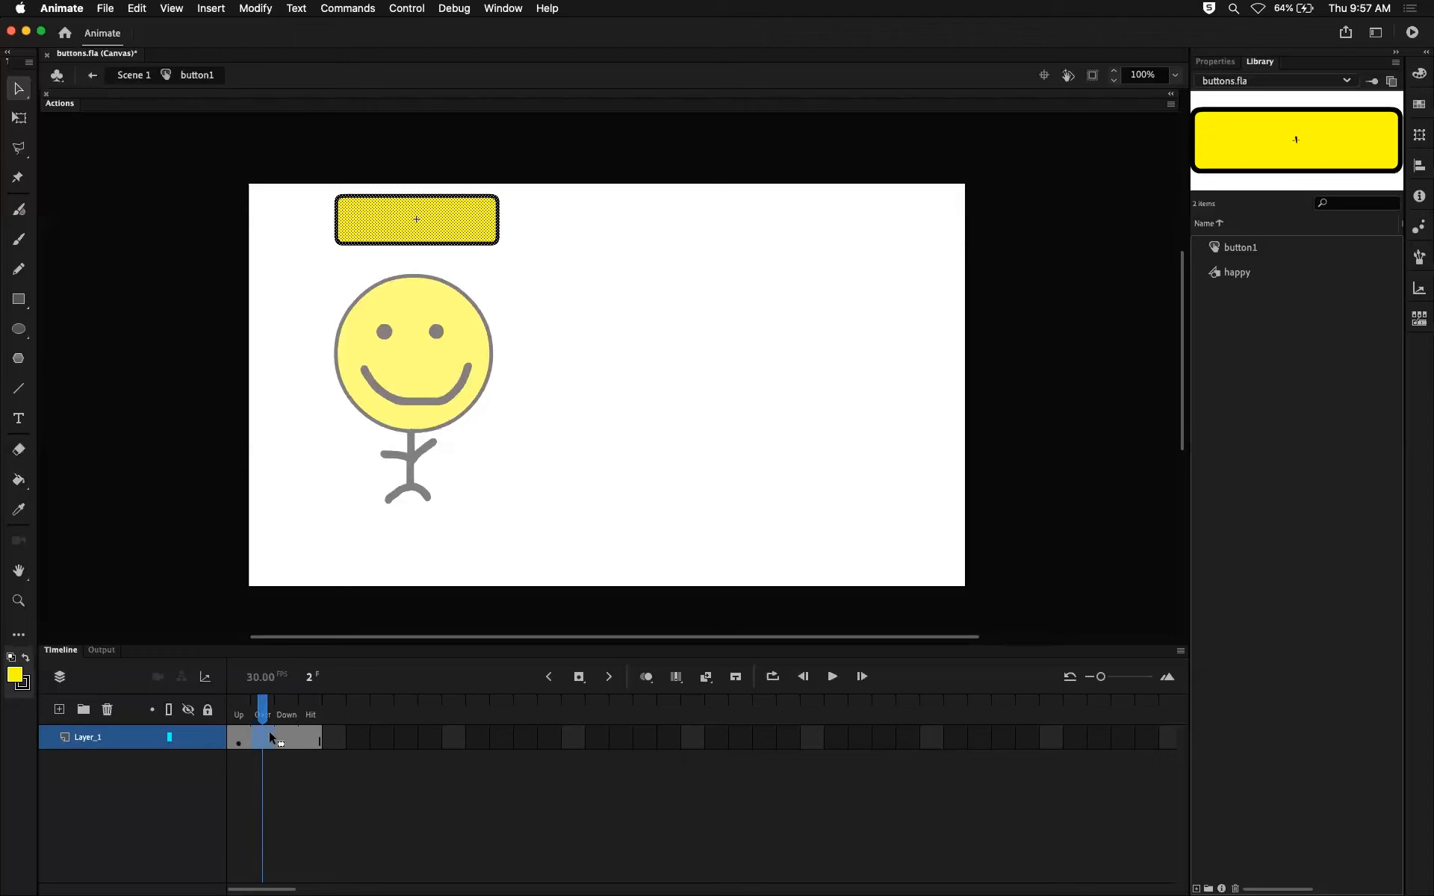
mouse_move(262, 715)
left_mouse_down()
mouse_move(239, 715)
mouse_move(259, 715)
left_mouse_up()
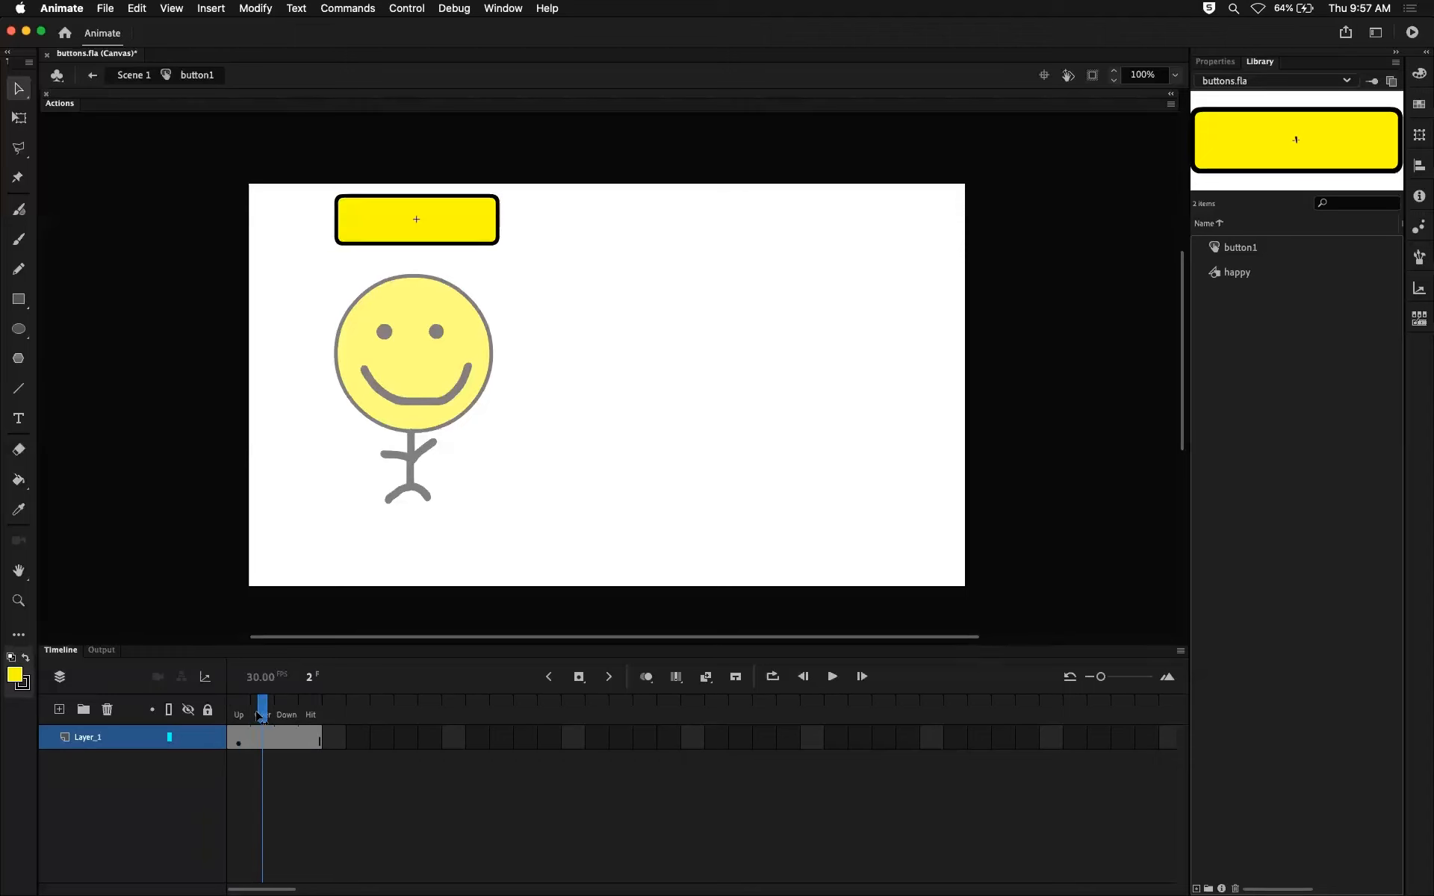
left_click(259, 733)
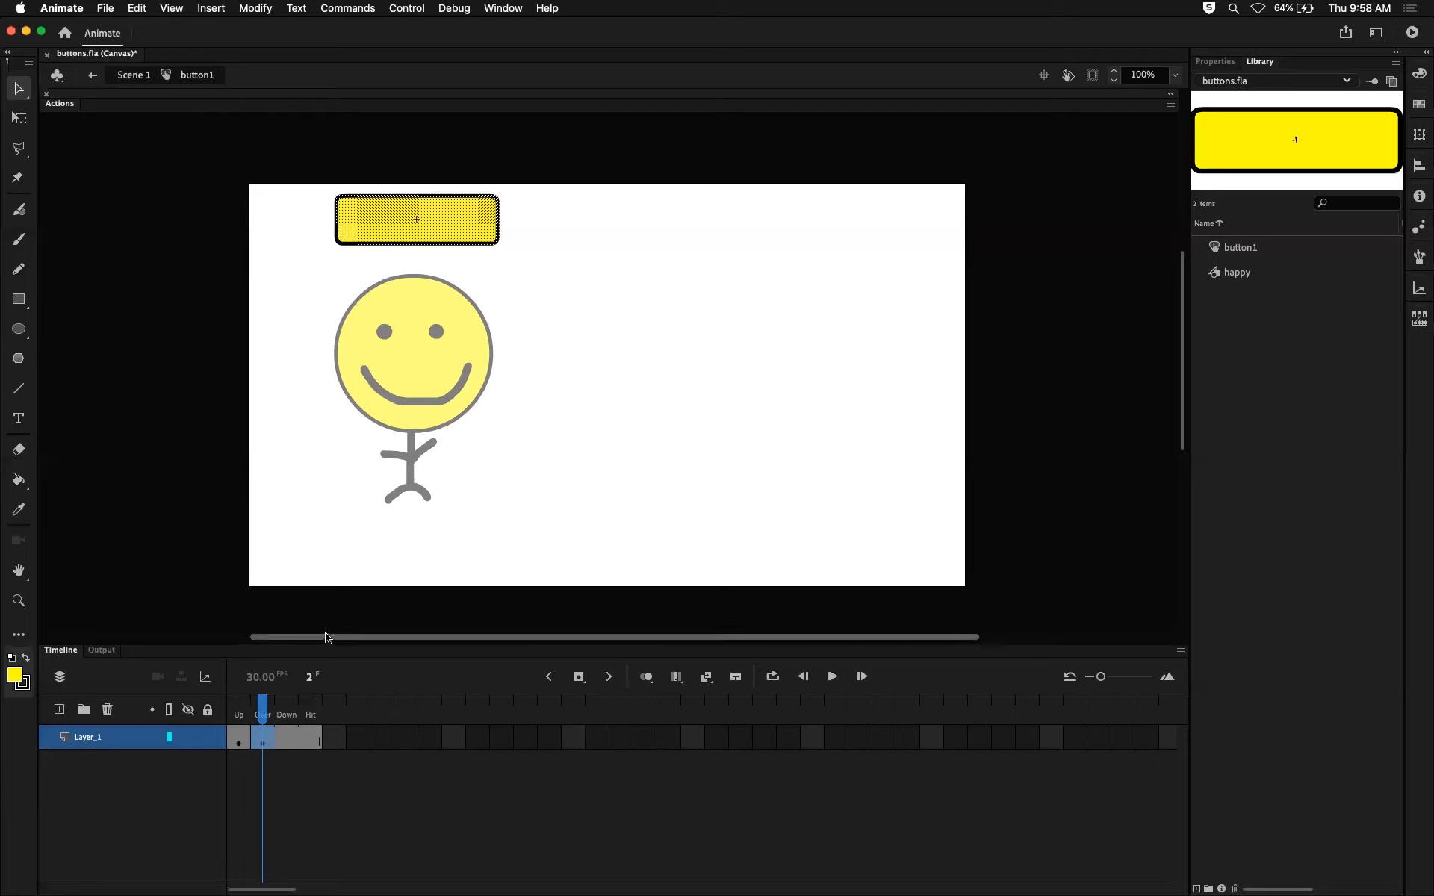
mouse_move(267, 706)
left_mouse_down()
mouse_move(241, 710)
mouse_move(256, 714)
left_mouse_up()
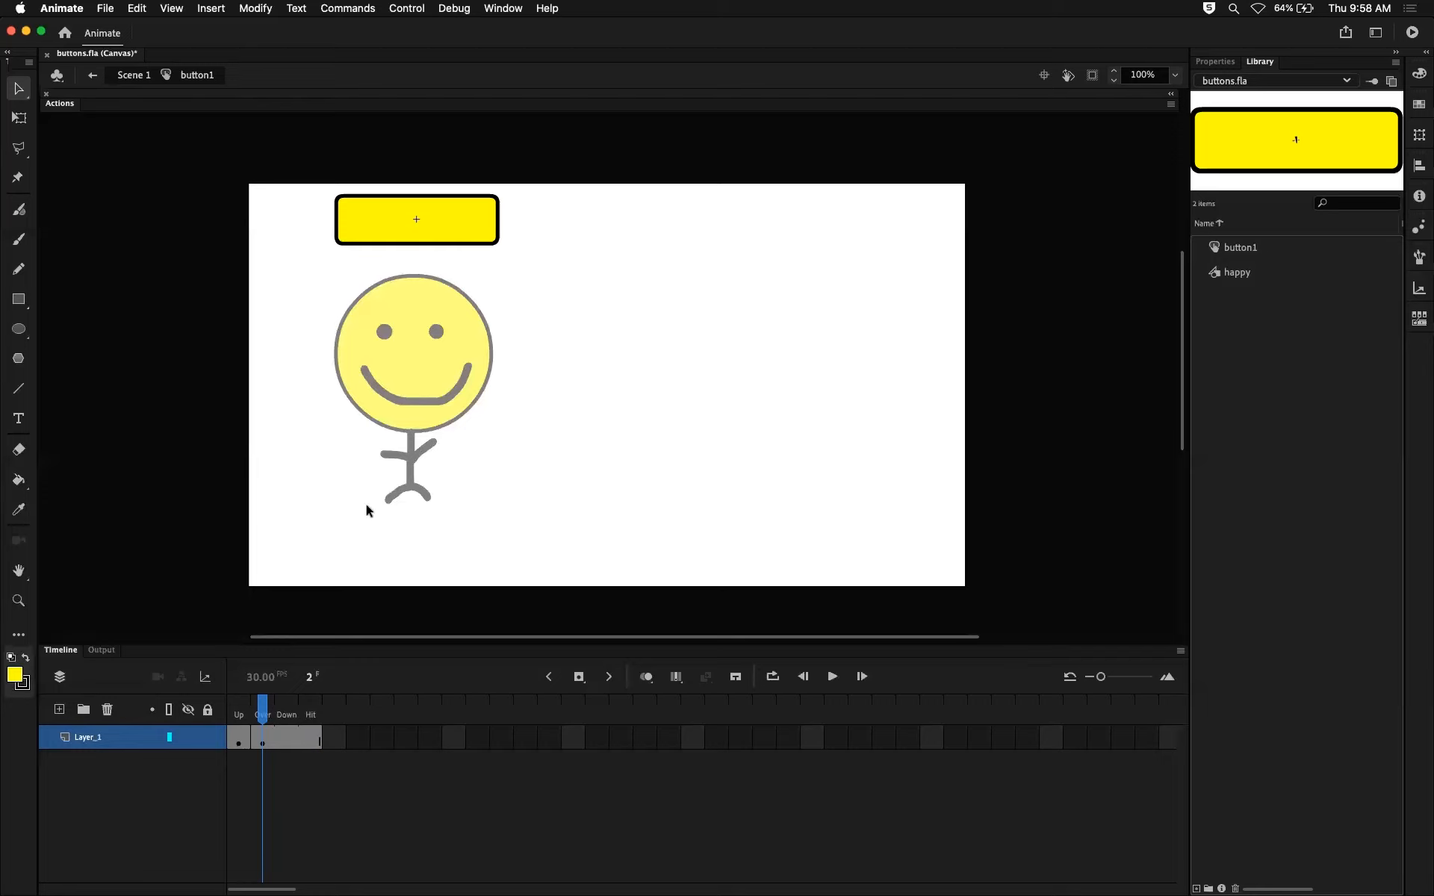
Rename Layer_1 of the button1 symbol as box and clear the selection.
double_click(88, 737)
type("box")
key("Return")
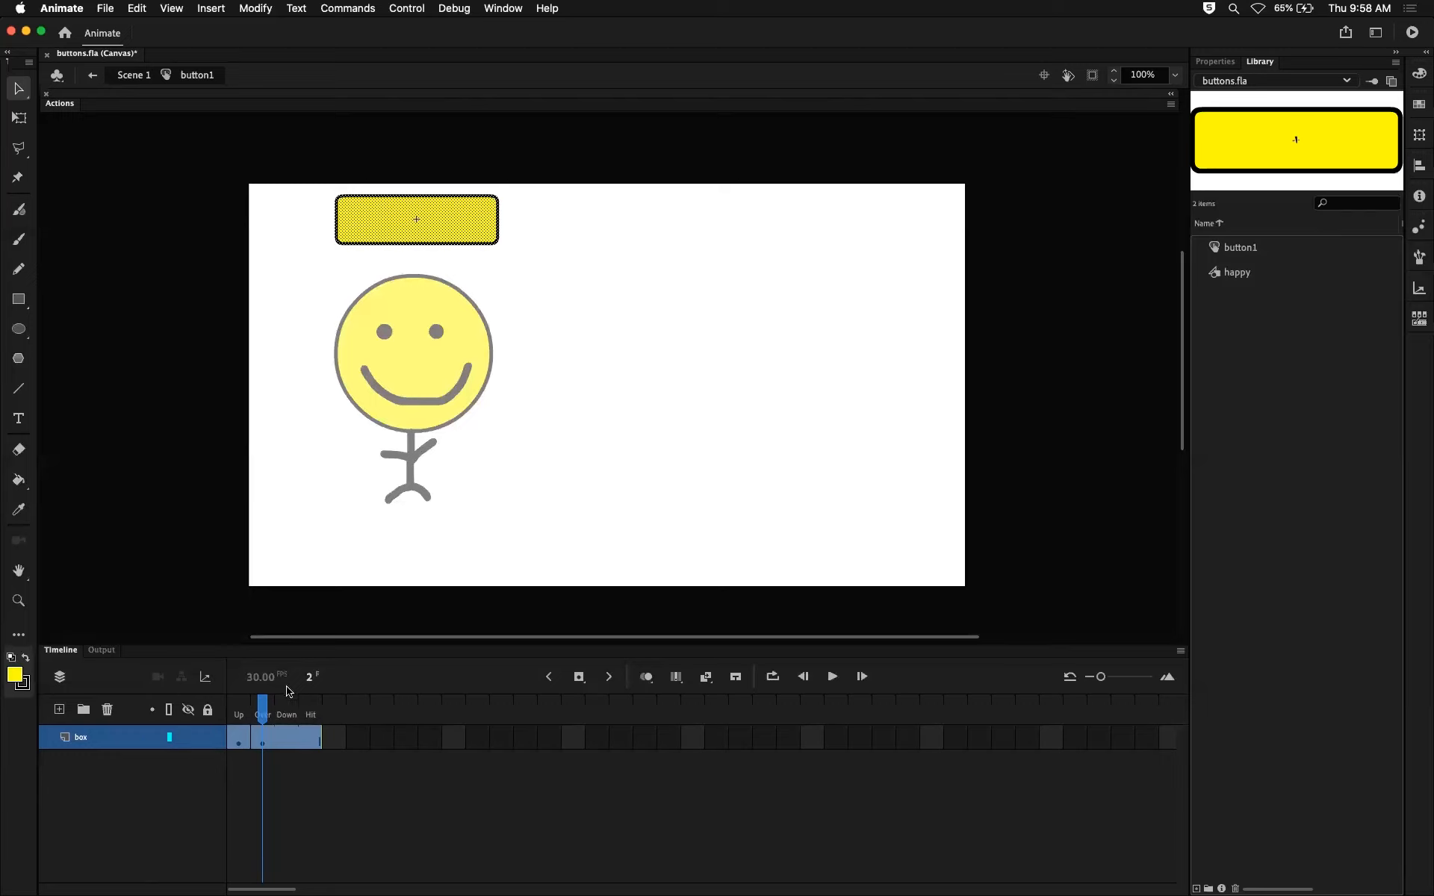
left_click(130, 760)
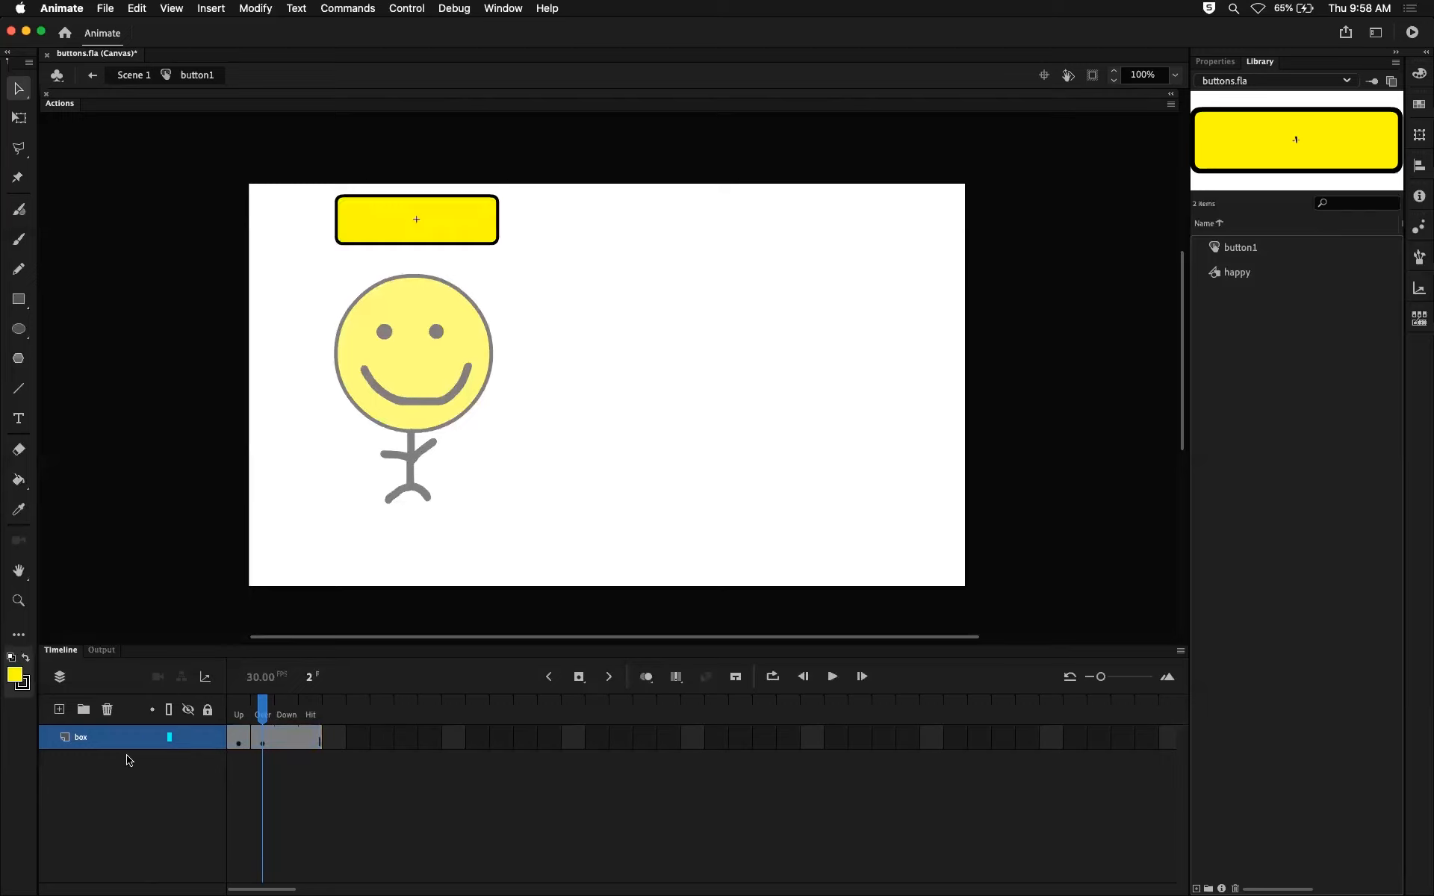
Add a new layer above box, name it label, and clear the selection.
left_click(60, 711)
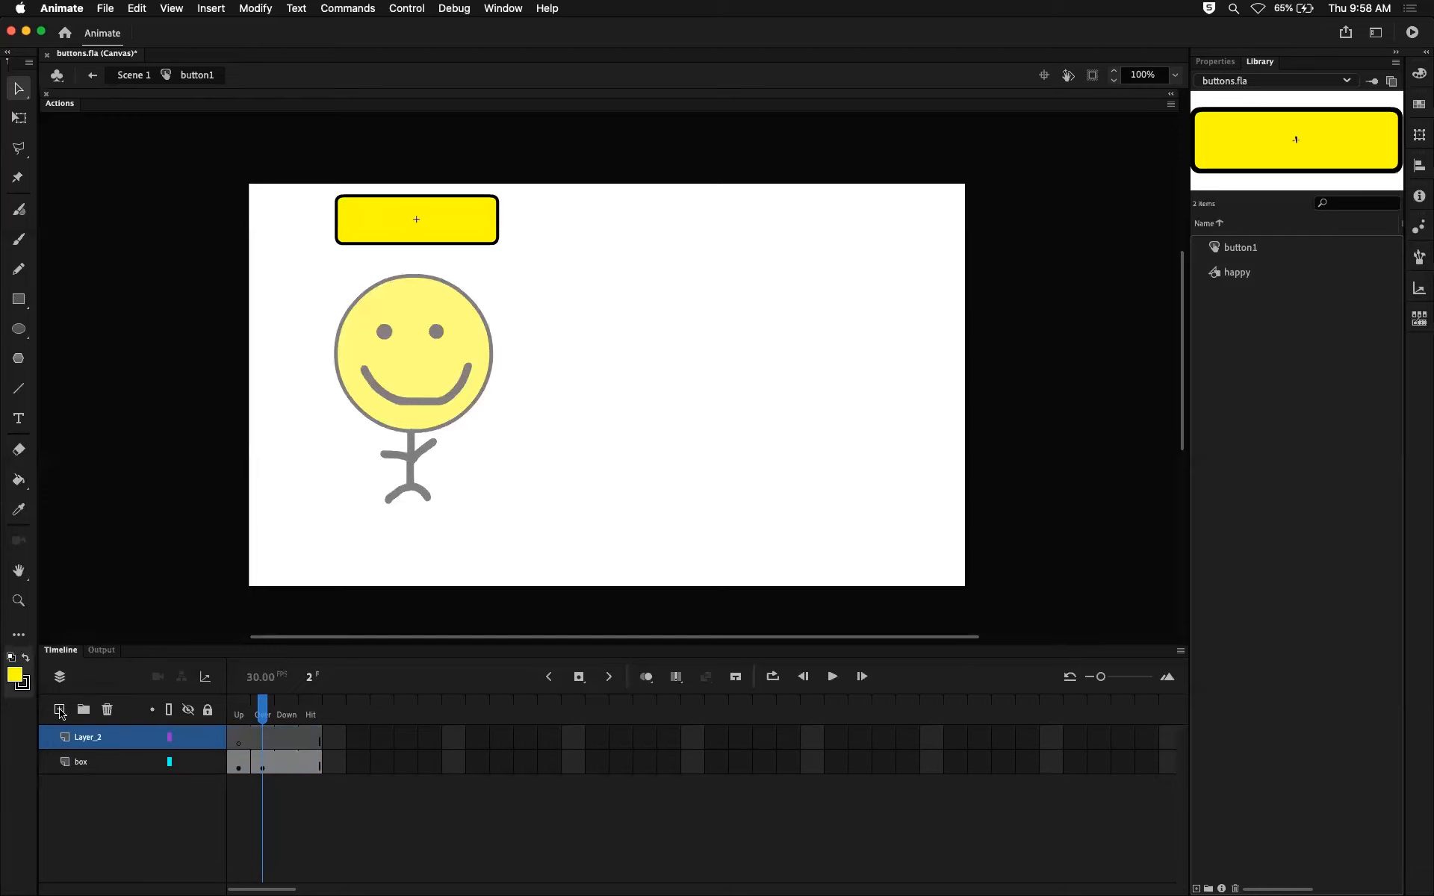
left_click(91, 739)
double_click(91, 739)
type("label")
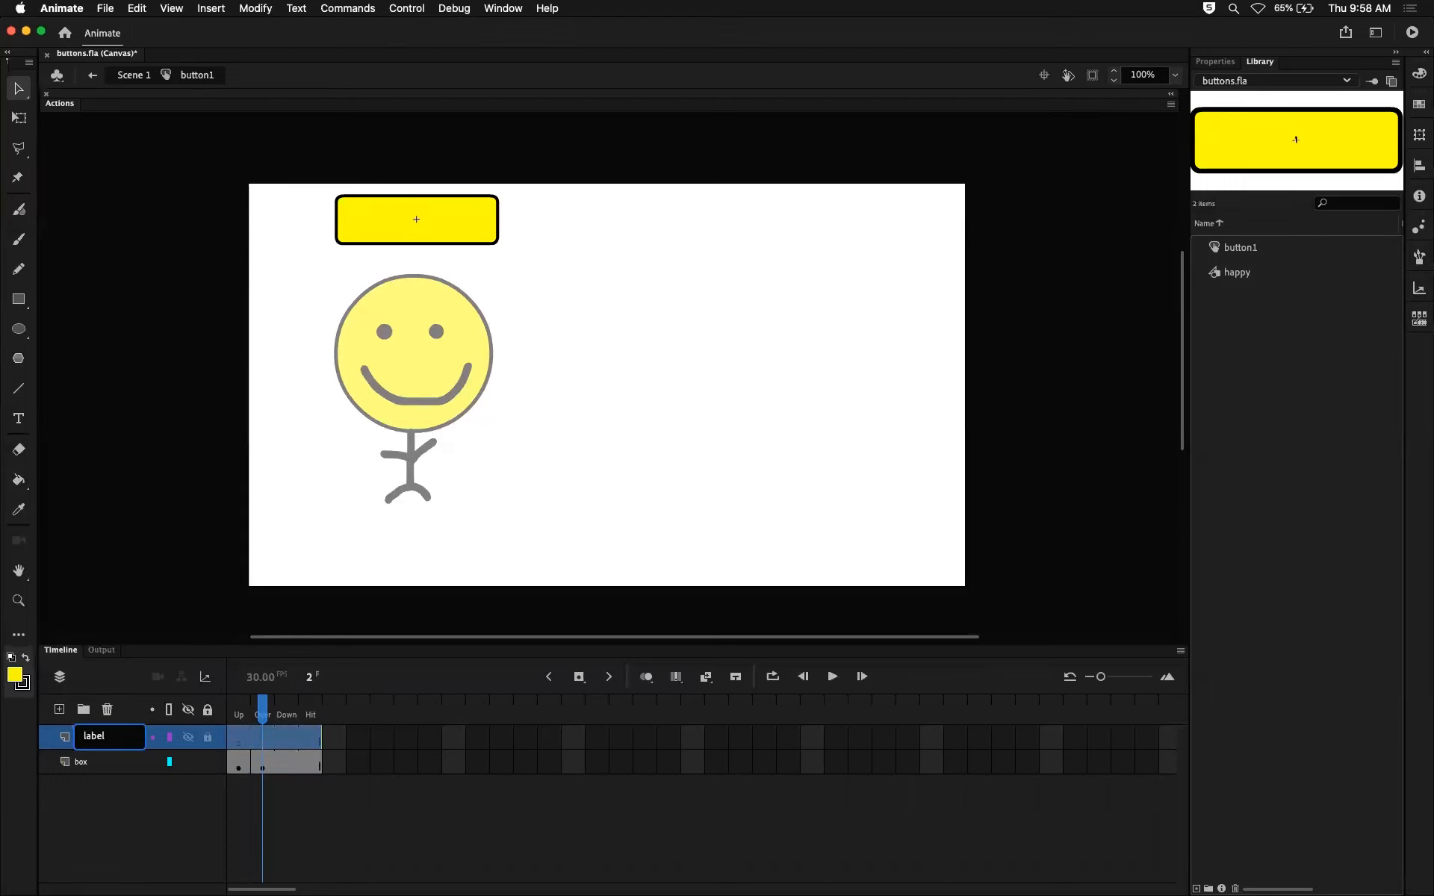
key("Return")
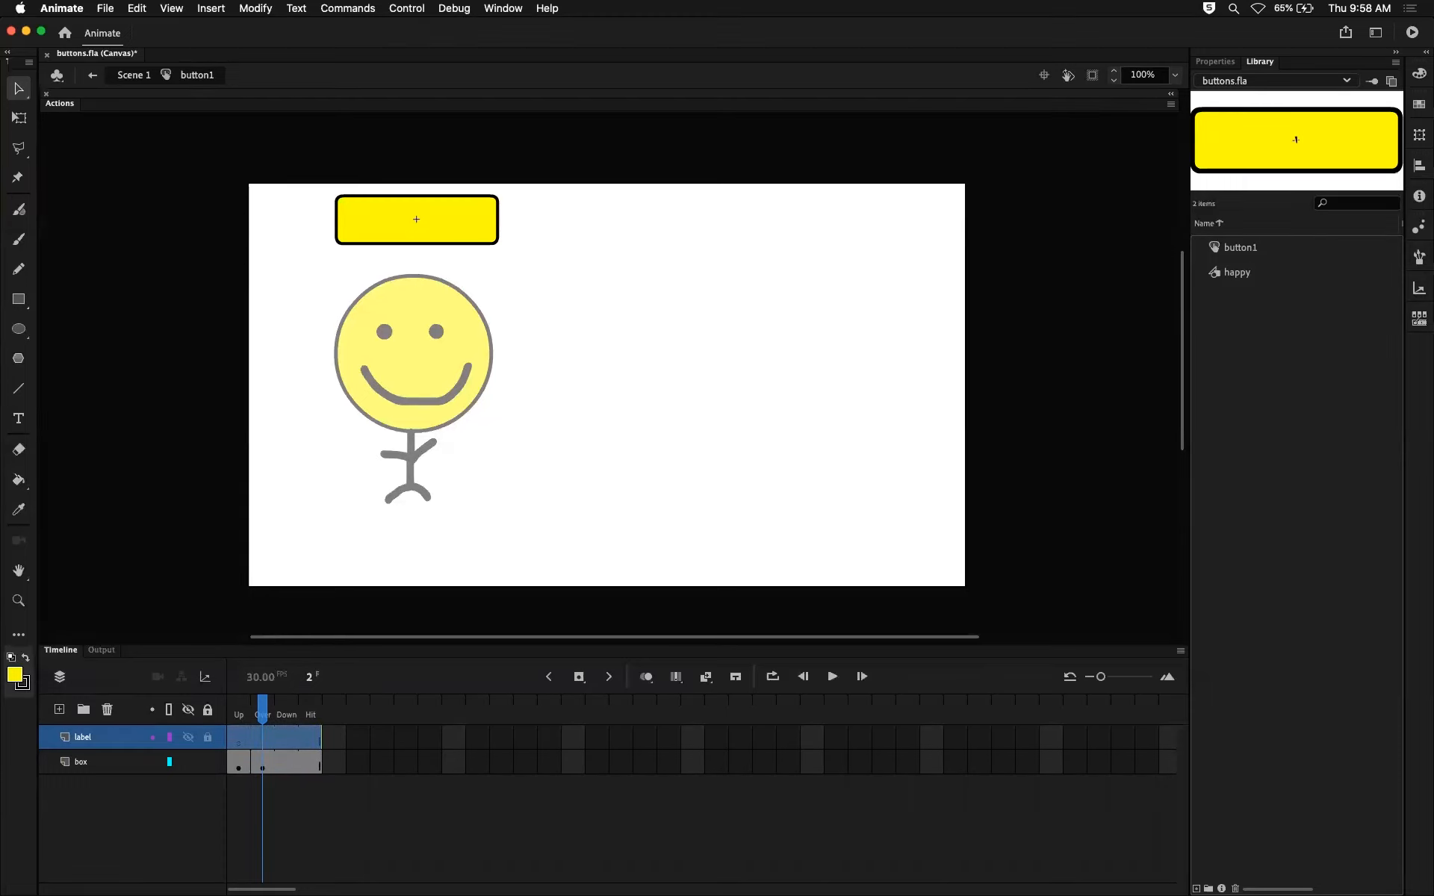
left_click(272, 837)
Select the label layer's Up frame and set the Text tool to Static Text with a black fill.
left_click(237, 739)
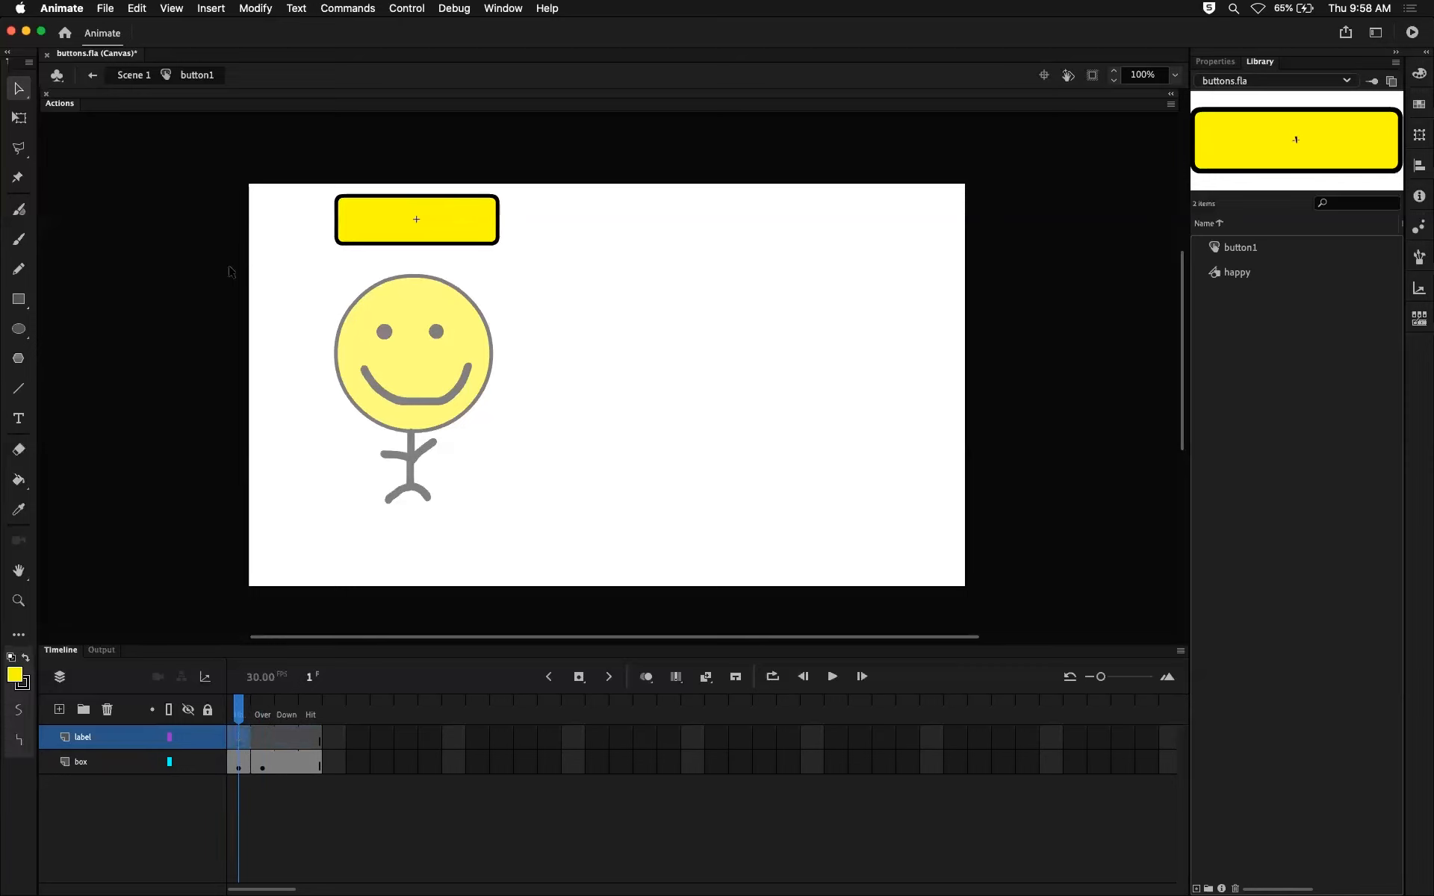
left_click(20, 417)
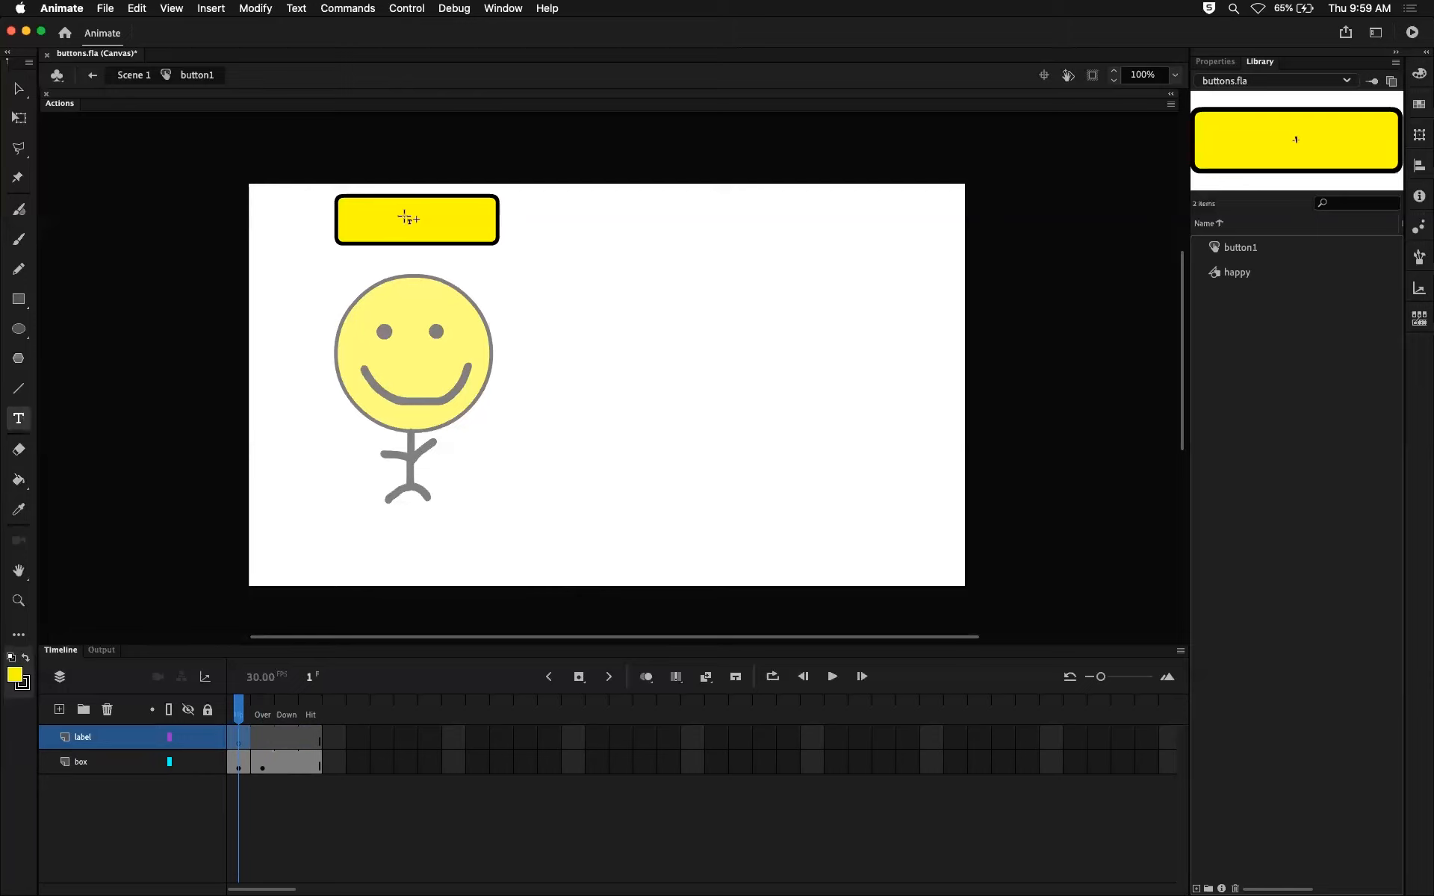
left_click(1215, 61)
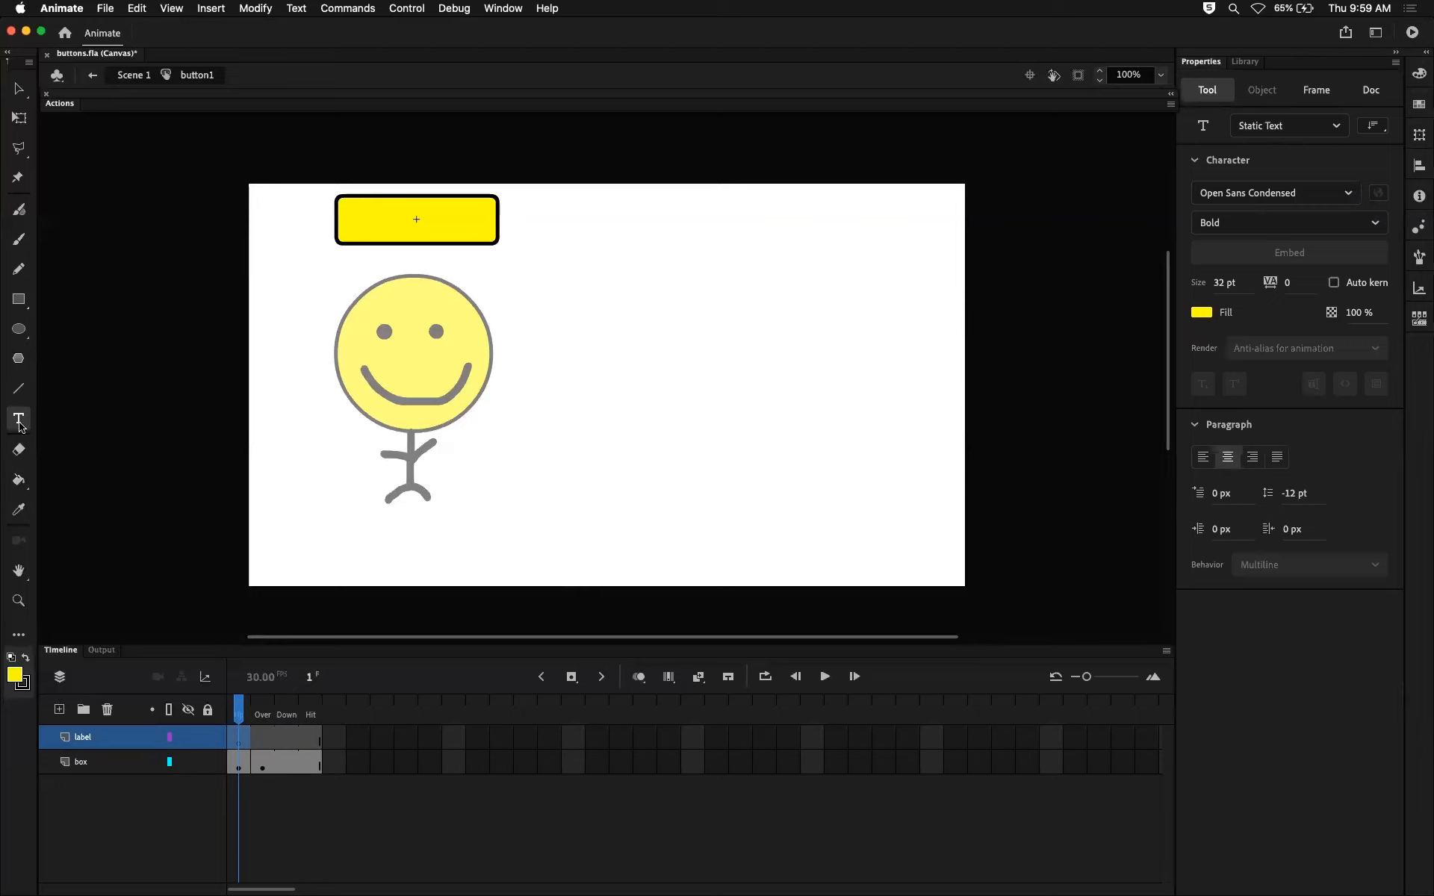
left_click(1338, 128)
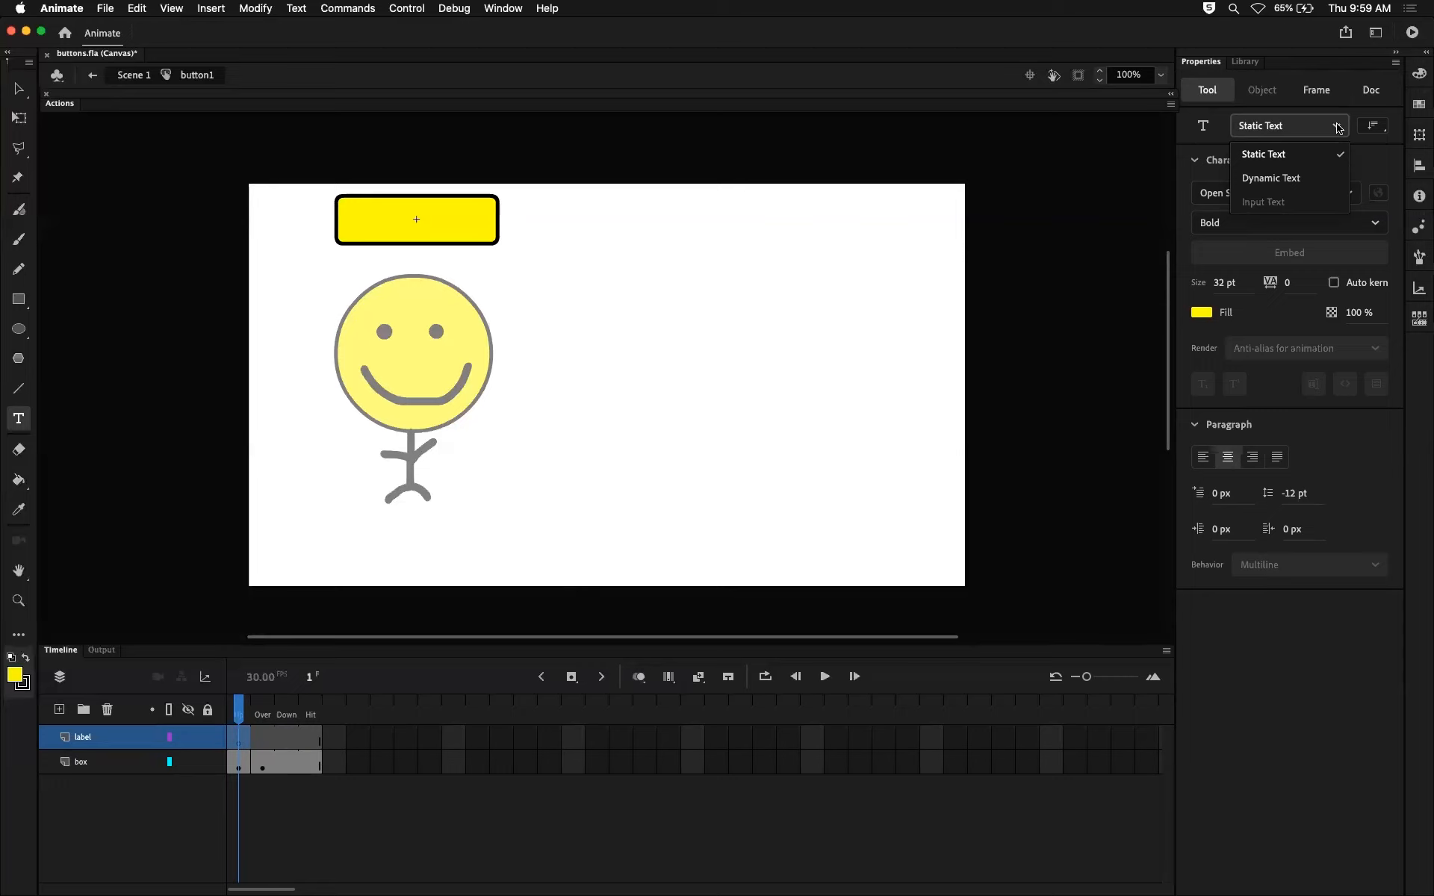
left_click(1306, 147)
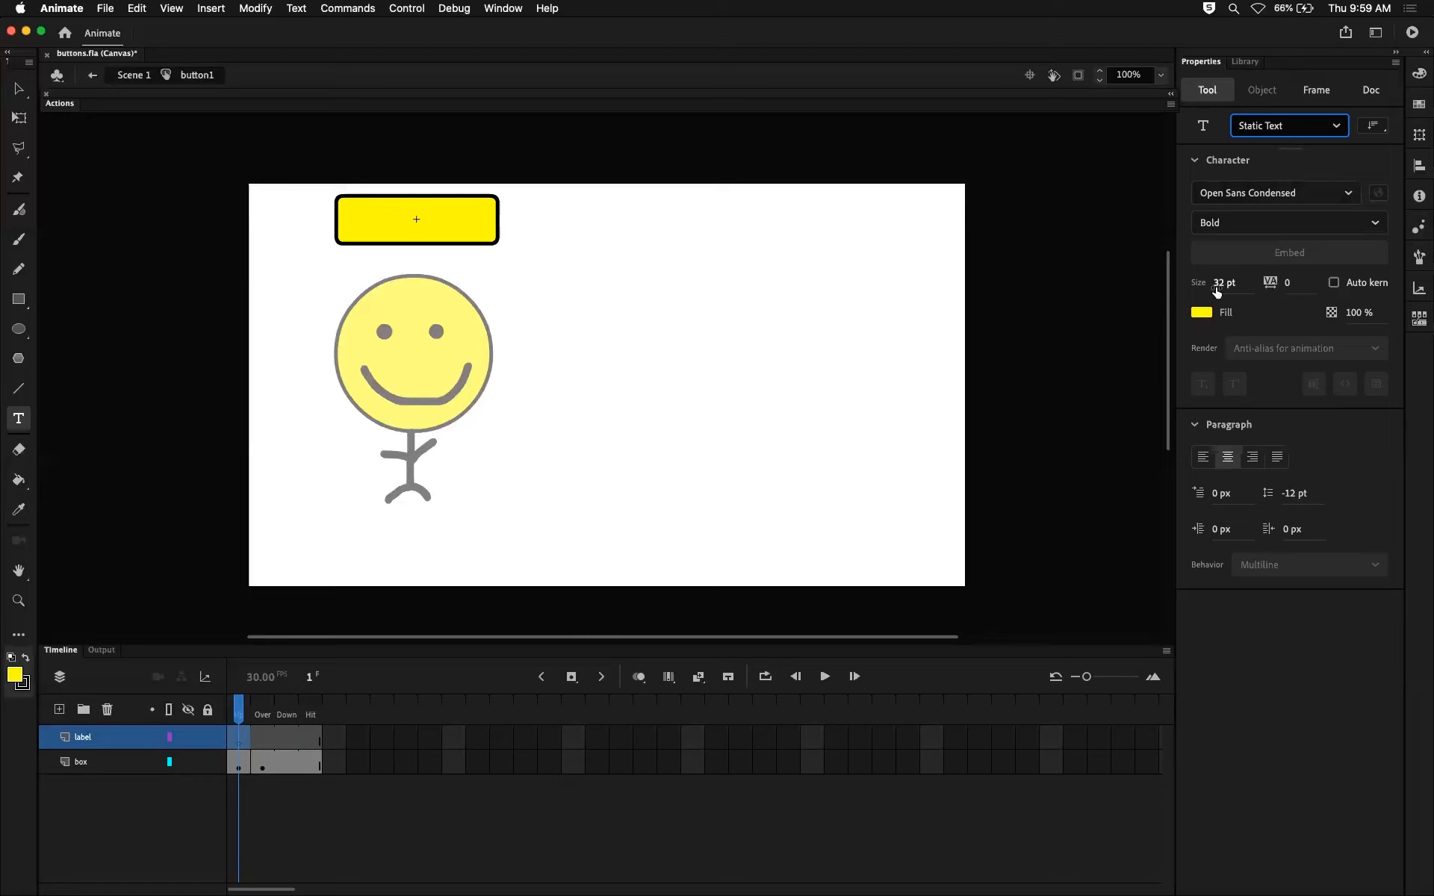
left_click(1202, 313)
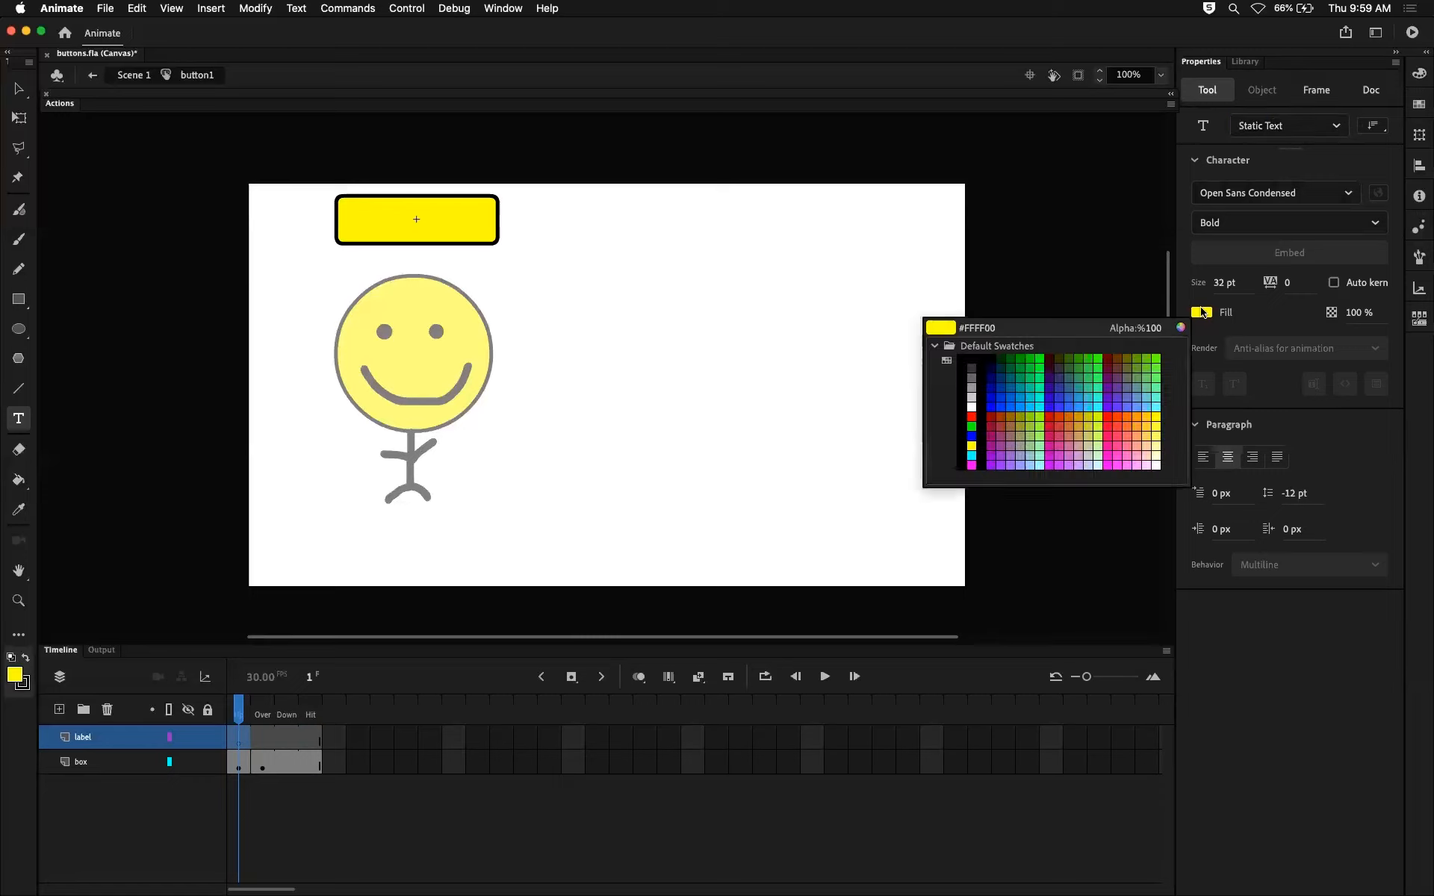
left_click(977, 399)
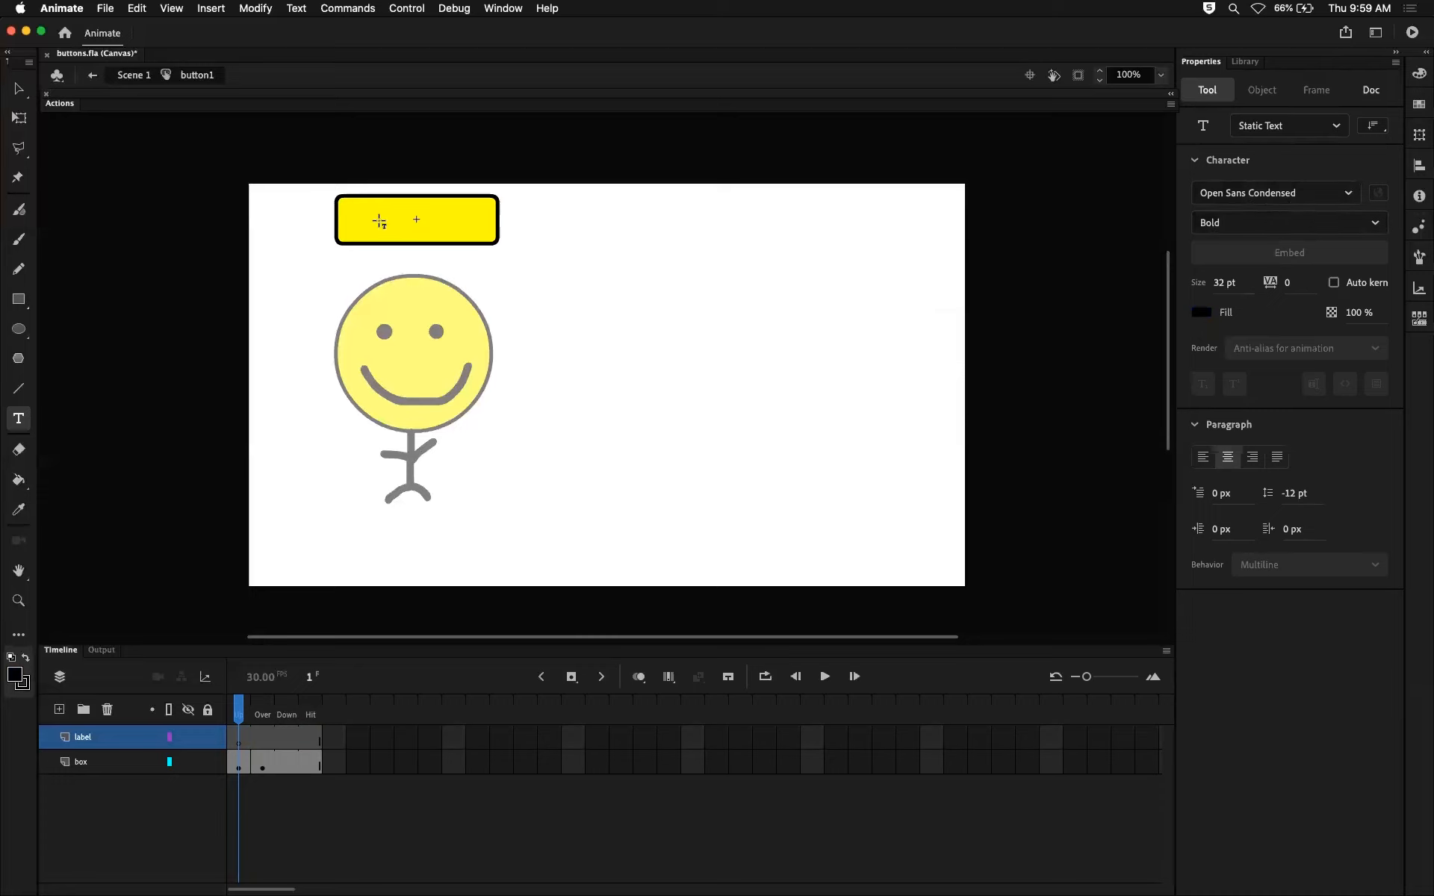
Add the text MOVE over the yellow rectangle on the label layer.
left_click(380, 216)
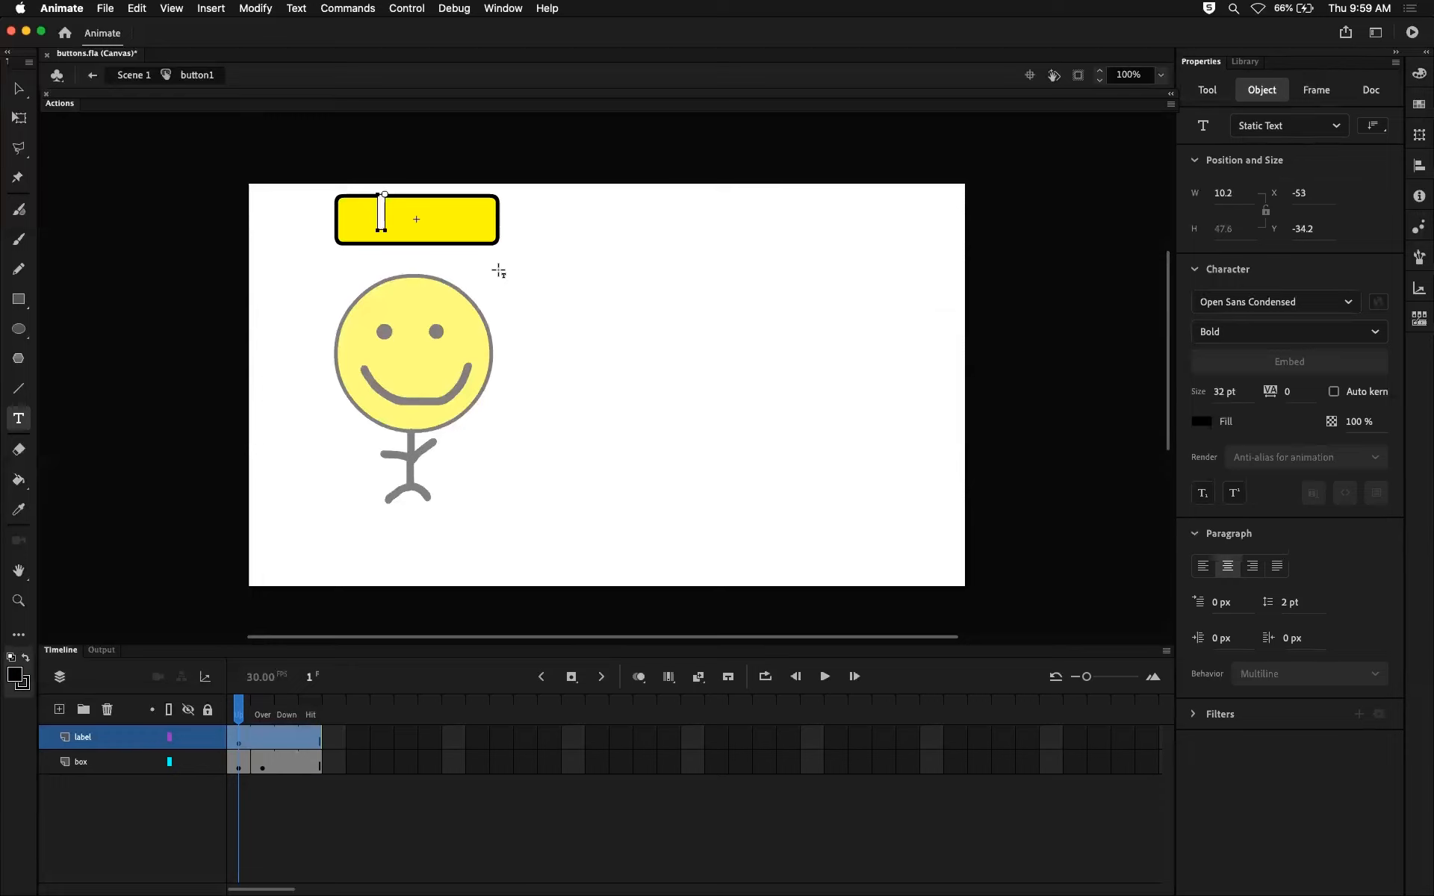
type("MOVE")
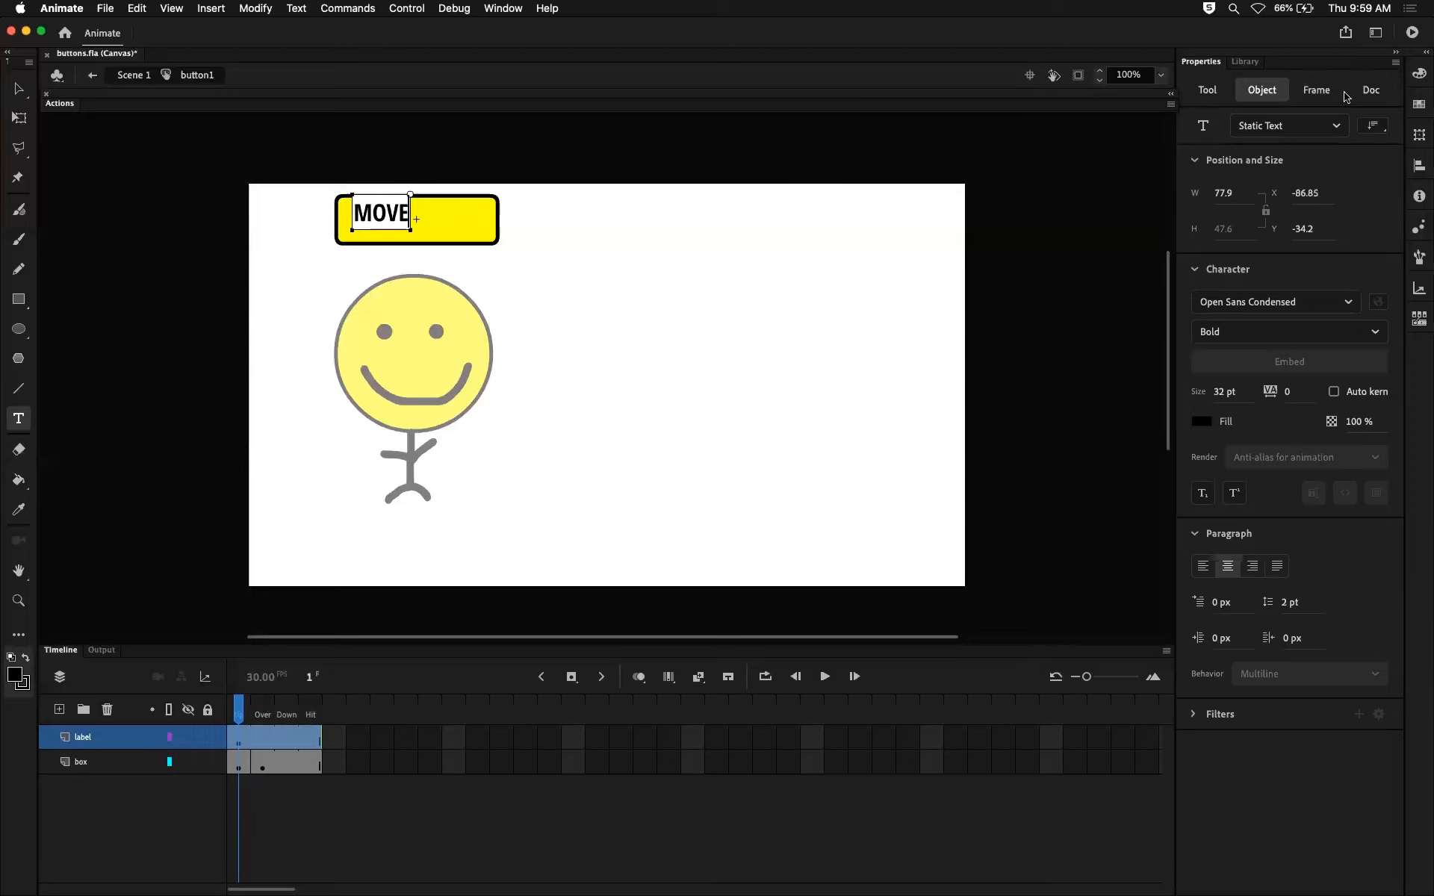
Set the font of the MOVE text on the label layer to Open Sans.
left_click(22, 89)
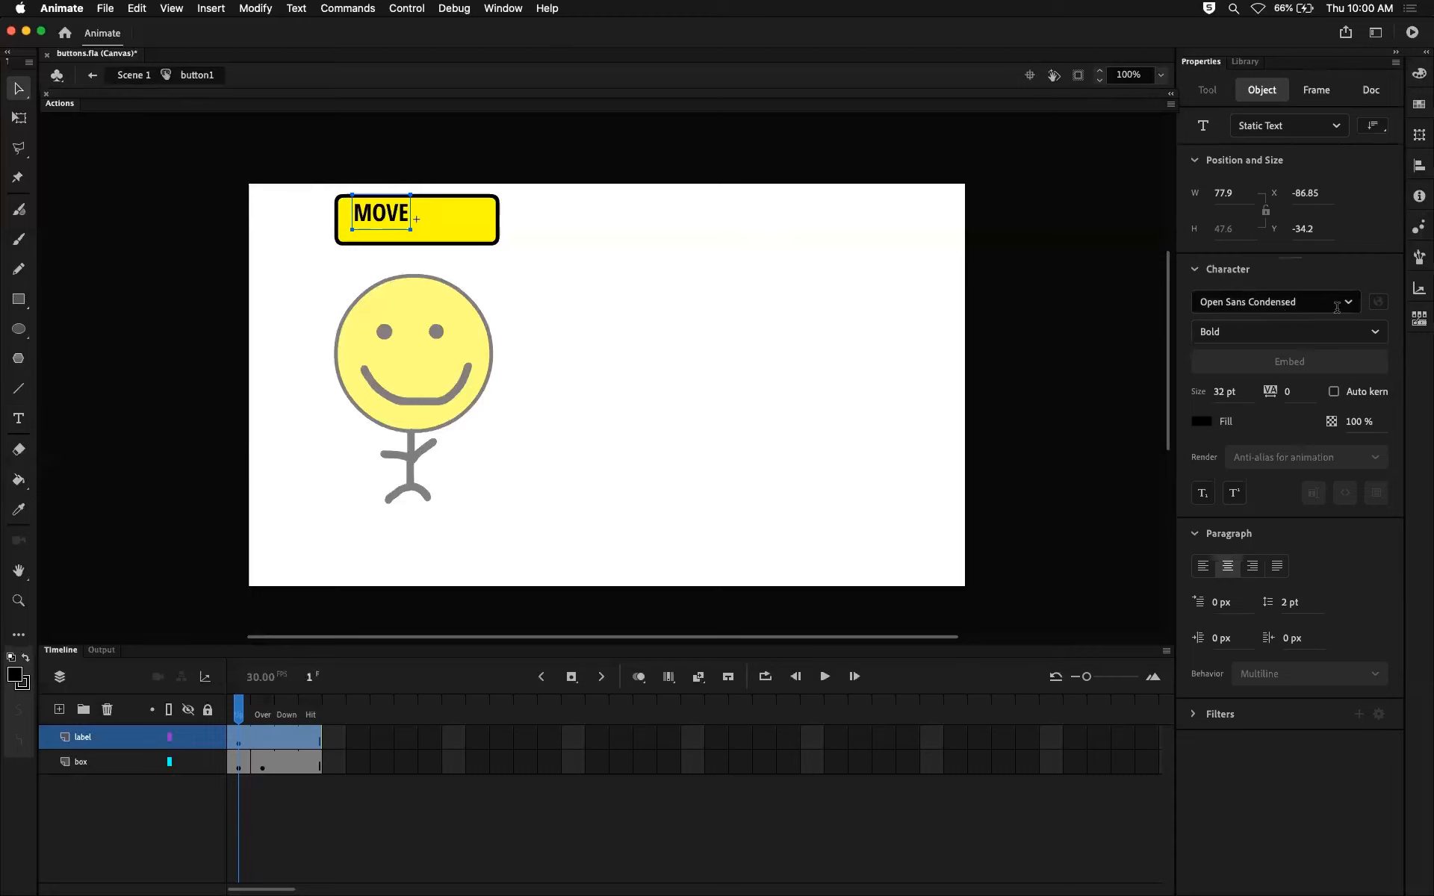
left_click(1290, 299)
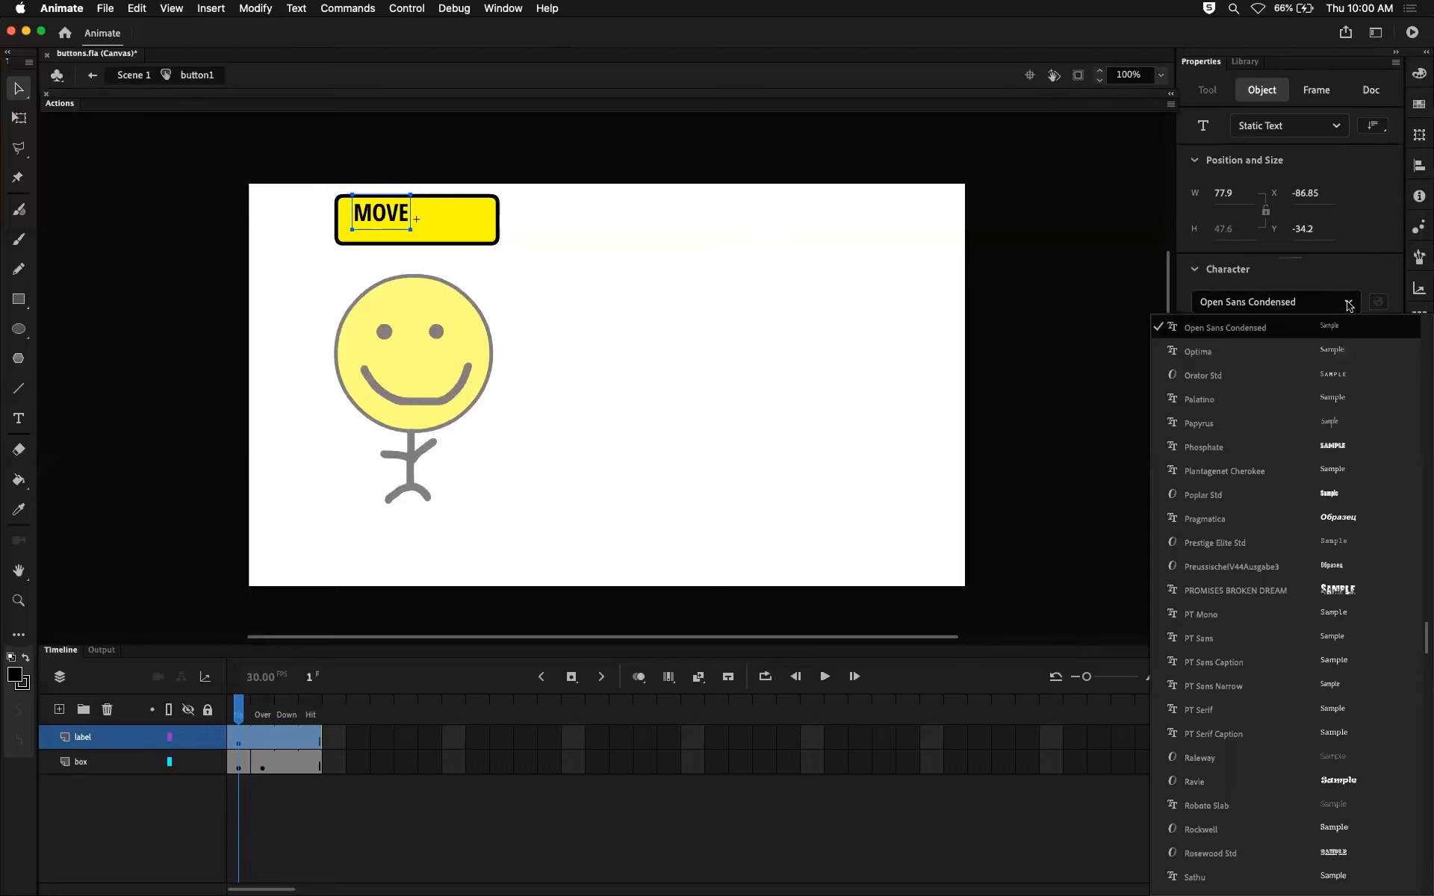
scroll(1274, 356, "up", 1)
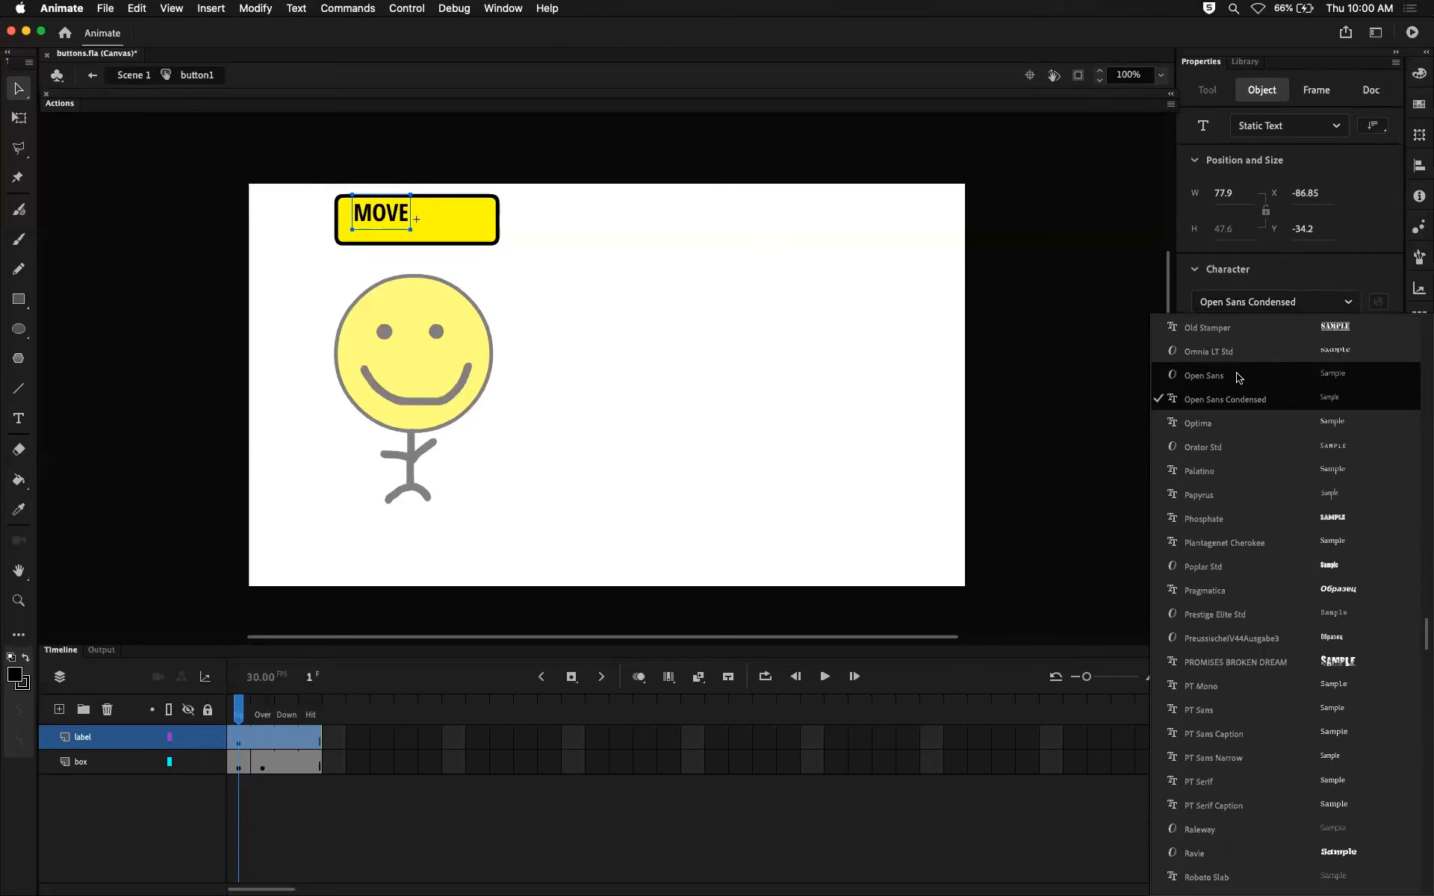
left_click(1239, 376)
Move the MOVE text by eye to the middle of the yellow rectangle.
left_click_drag(377, 214, 411, 227)
key("Up")
key("Up")
key("Left")
key("Left")
key("Down")
key("Right")
left_click(602, 329)
left_click(420, 224)
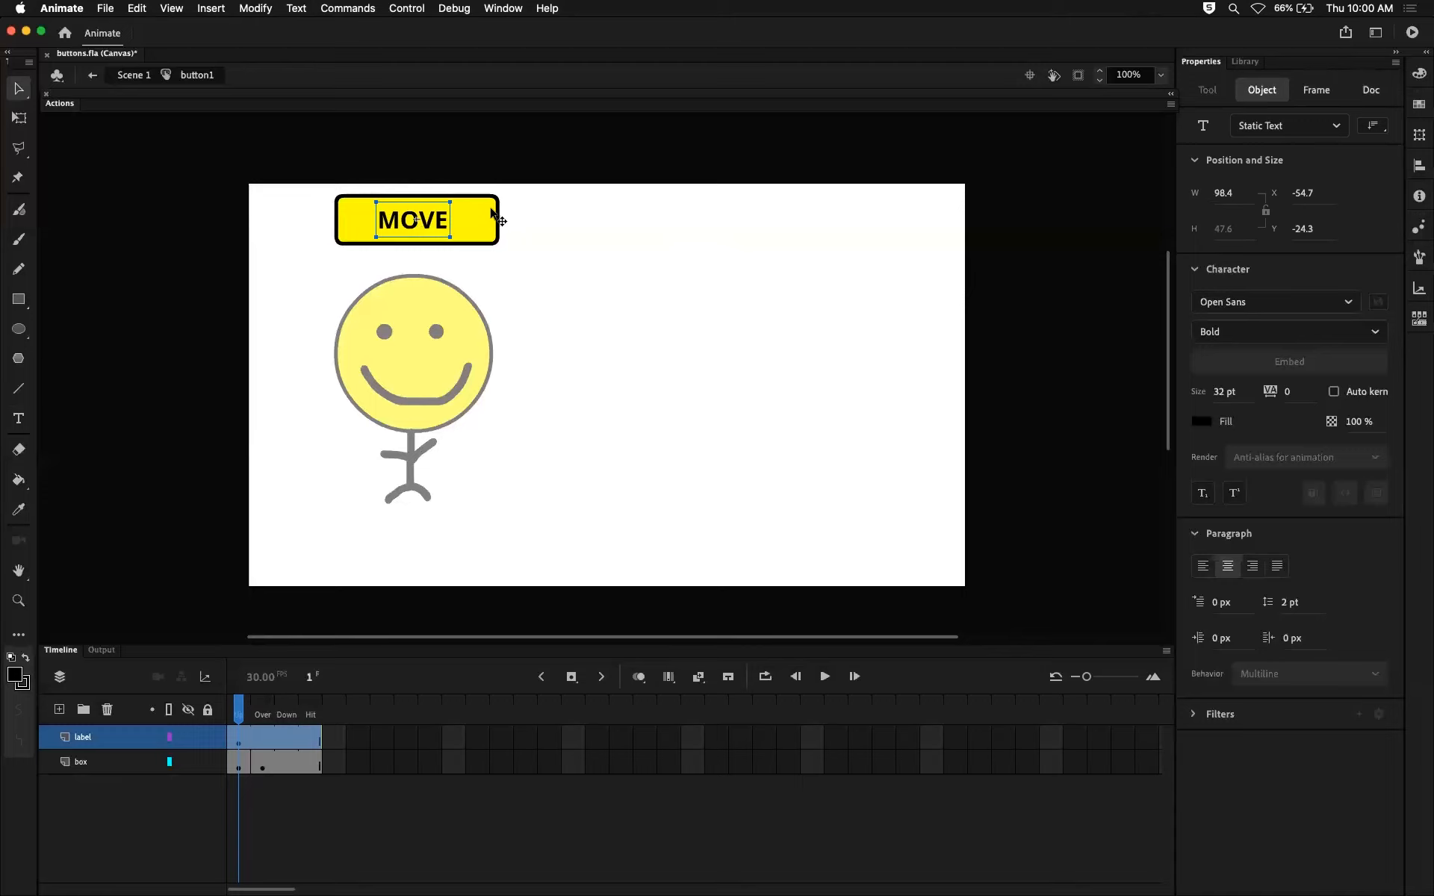
Nudge the MOVE text horizontally and vertically to fine-tune its placement inside the yellow rectangle.
key("Right")
key("Right")
key("Right")
key("Right")
key("Right")
key("Right")
key("Right")
key("Right")
key("Right")
key("Right")
key("Right")
key("Right")
key("Right")
key("Right")
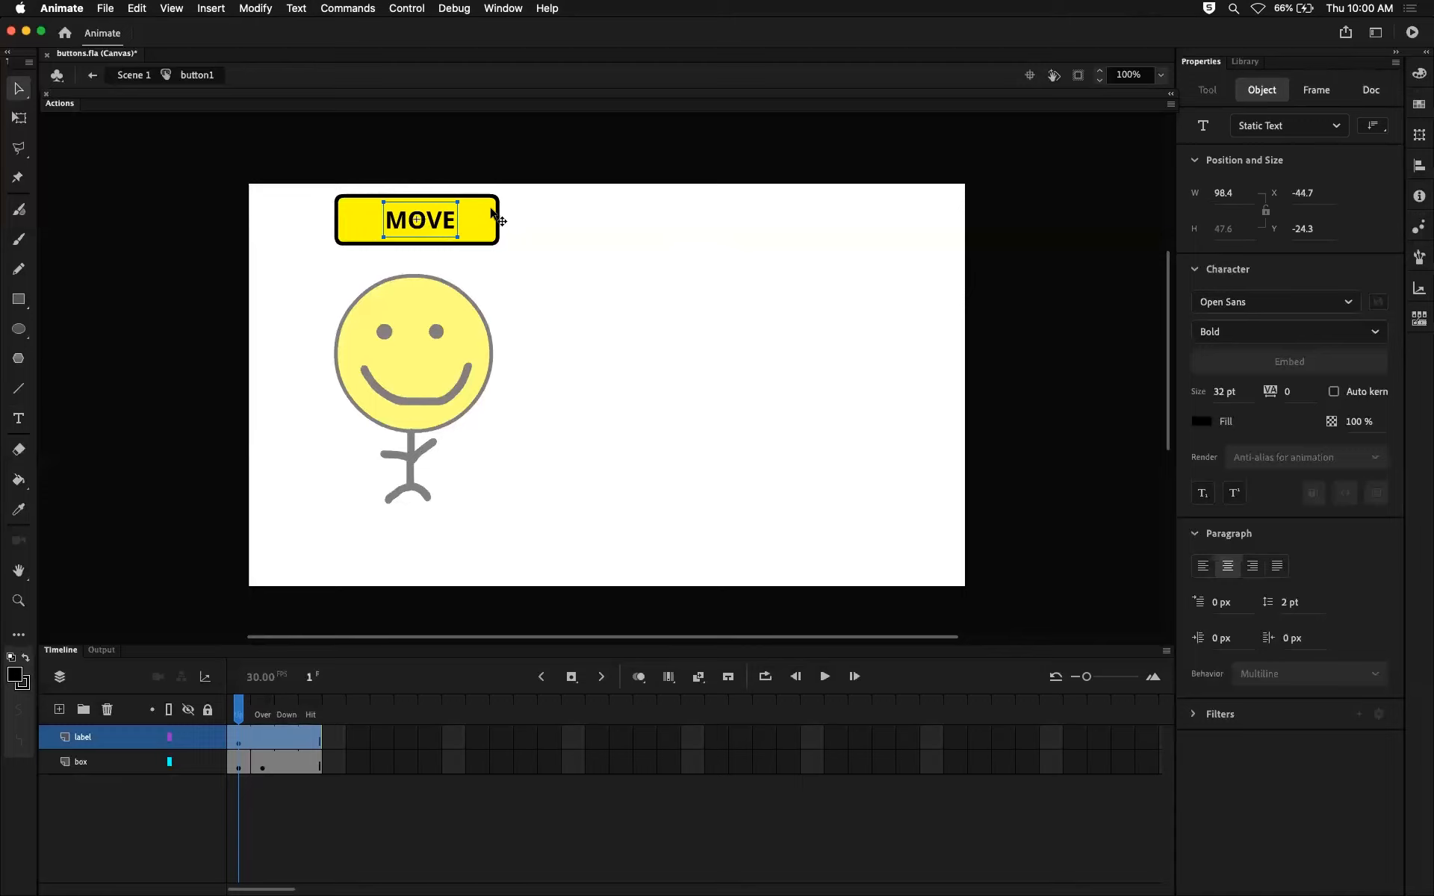
key("Left")
key("Left")
key("Left")
key("Left")
key("Left")
key("Left")
key("Left")
key("Left")
key("Left")
key("Left")
key("Left")
key("Left")
key("Left")
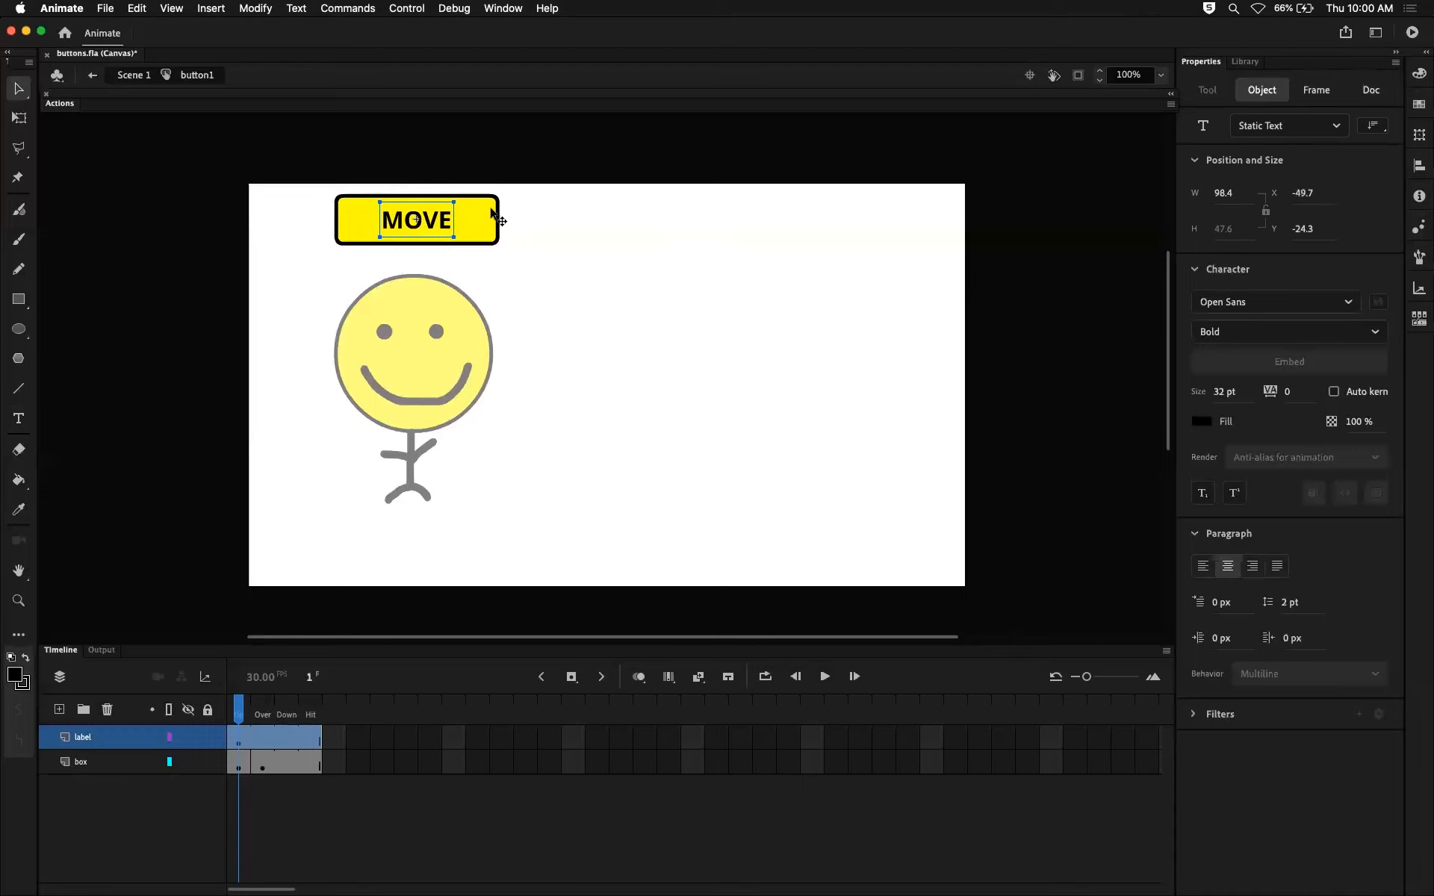
key("Down")
key("Down")
key("Down")
key("Down")
key("Down")
key("Down")
key("Down")
key("Down")
key("Down")
key("Down")
key("Down")
key("Down")
key("Down")
key("Down")
key("Down")
key("Down")
key("Down")
key("Down")
key("Down")
key("Down")
key("Up")
key("Up")
key("Up")
key("Up")
key("Up")
key("Up")
key("Up")
key("Up")
key("Up")
key("Up")
key("Up")
key("Up")
key("Up")
key("Up")
key("Up")
key("Up")
key("Up")
key("Up")
key("Up")
key("Up")
key("Down")
key("Down")
key("Down")
key("Down")
key("Down")
key("Down")
key("Down")
key("Down")
key("Down")
key("Down")
key("Down")
key("Down")
key("Down")
key("Down")
key("Down")
key("Down")
key("Down")
key("Down")
key("Down")
key("Down")
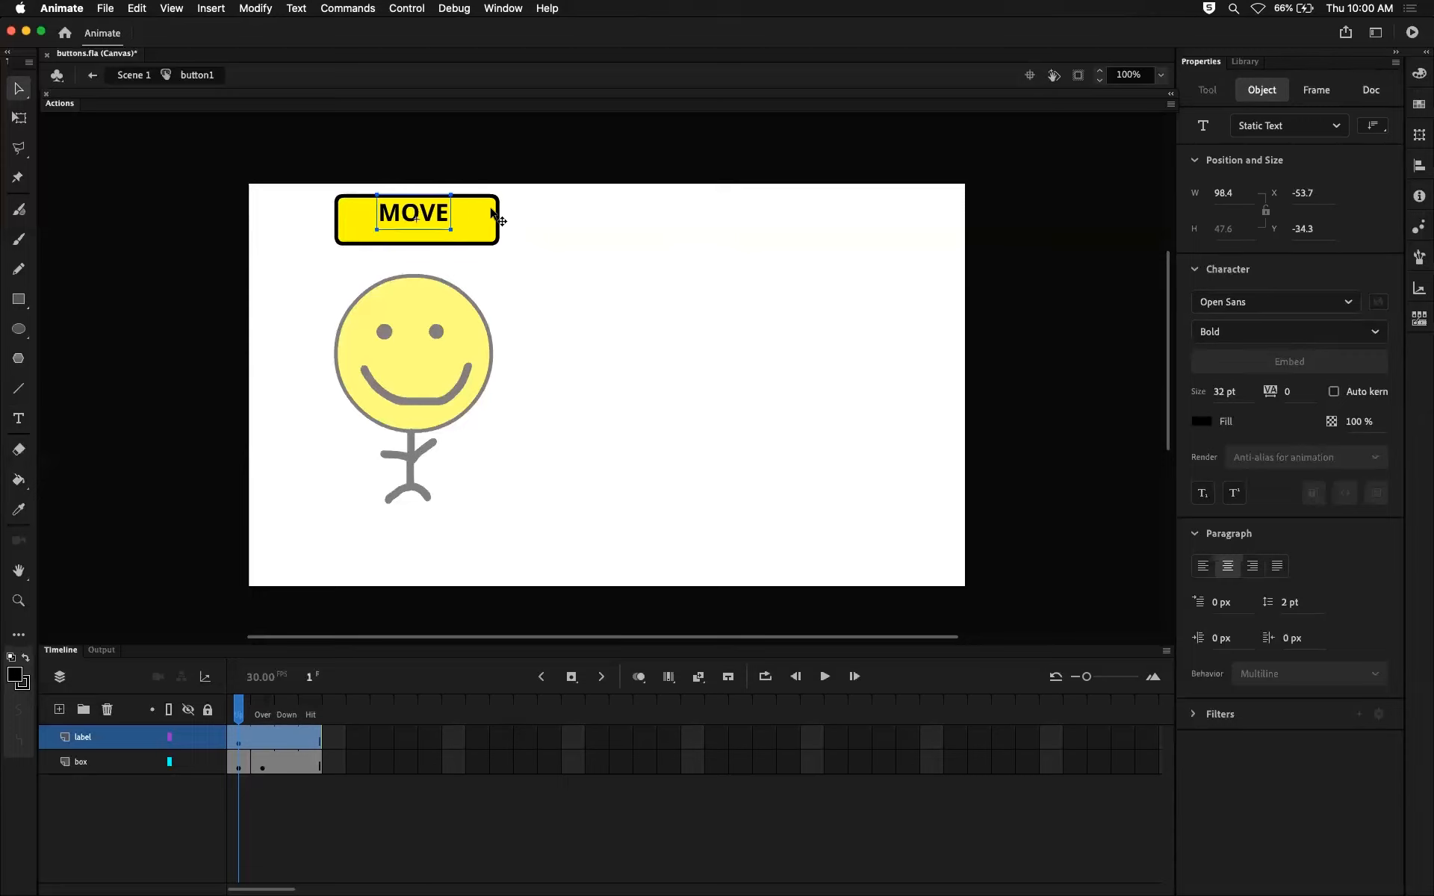
key("Up")
key("Up")
key("Up")
key("Up")
key("Up")
key("Up")
key("Up")
key("Up")
key("Up")
key("Up")
key("Up")
key("Up")
key("Up")
key("Up")
key("Up")
key("Up")
key("Up")
key("Up")
key("Up")
key("Up")
key("Down")
key("Down")
key("Down")
key("Down")
key("Down")
key("Down")
key("Down")
key("Down")
key("Down")
key("Down")
key("Down")
key("Down")
key("Down")
key("Down")
key("Down")
key("Down")
key("Down")
key("Down")
key("Down")
key("Down")
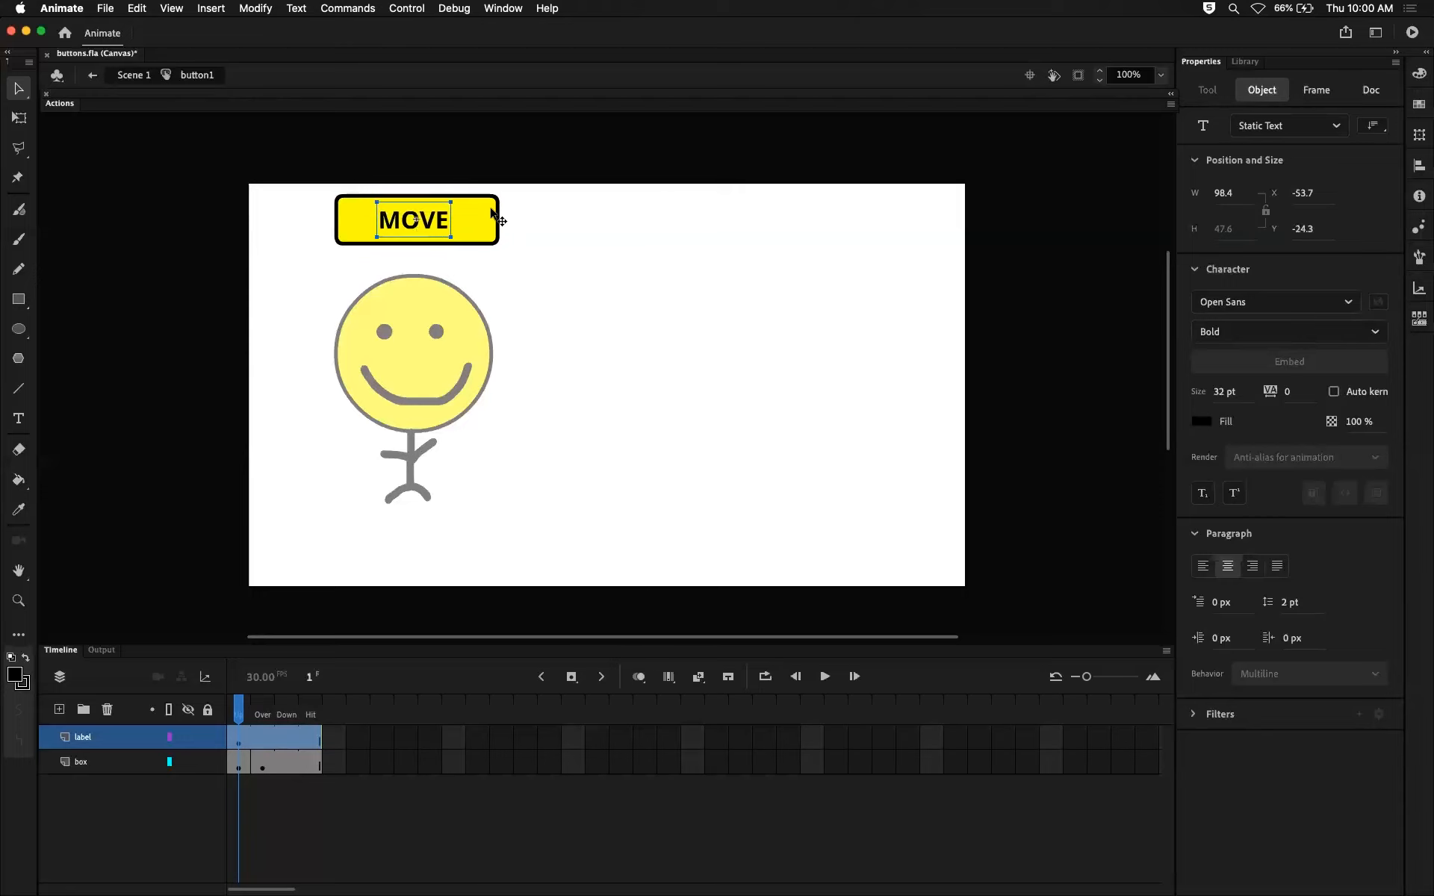
Centre the MOVE text horizontally and vertically relative to the stage and clear the selection.
left_click(1228, 568)
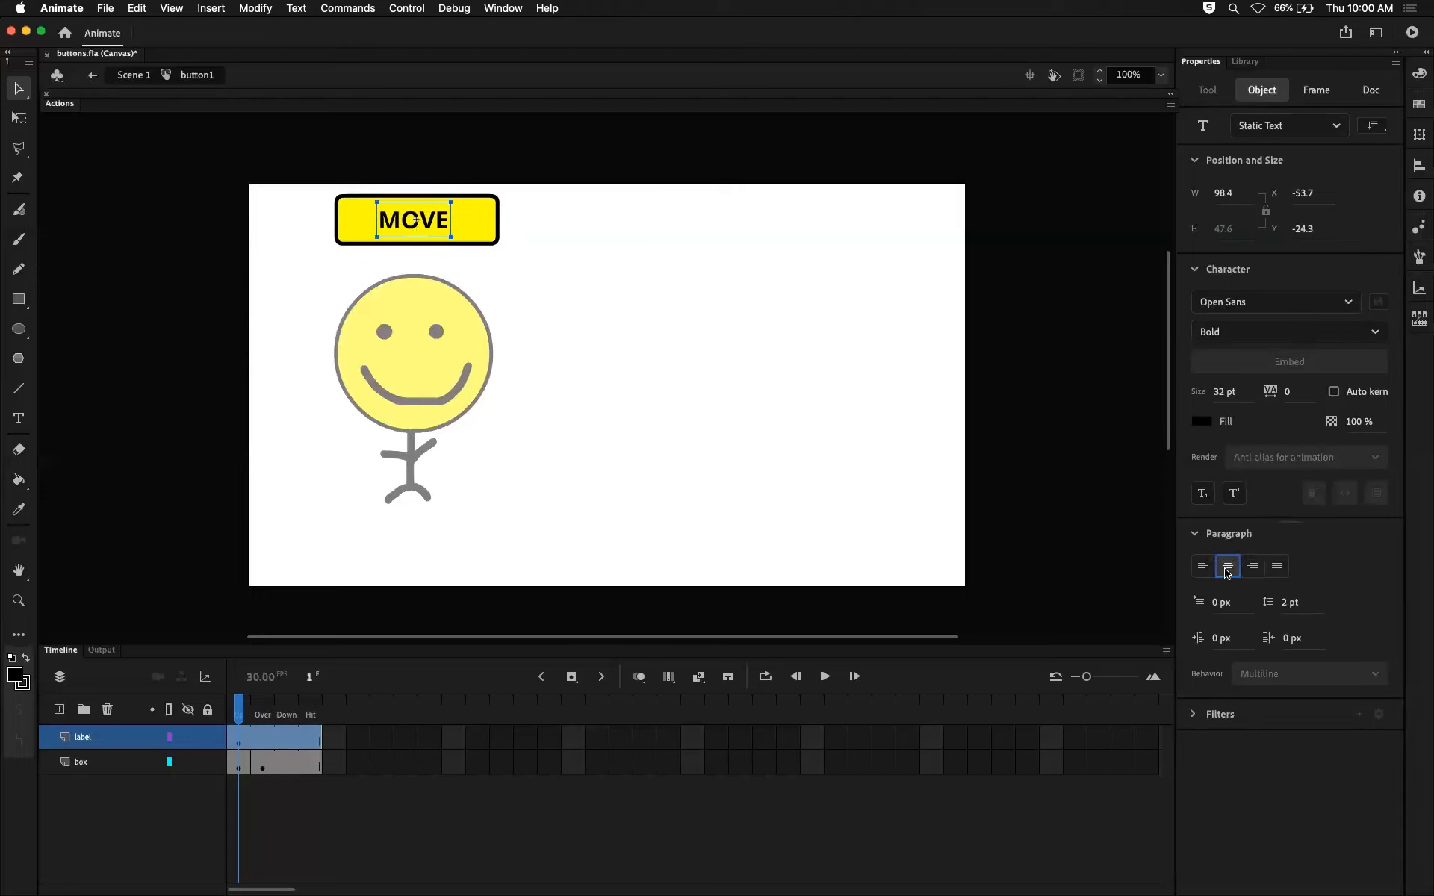
left_click(1419, 166)
left_click(1286, 192)
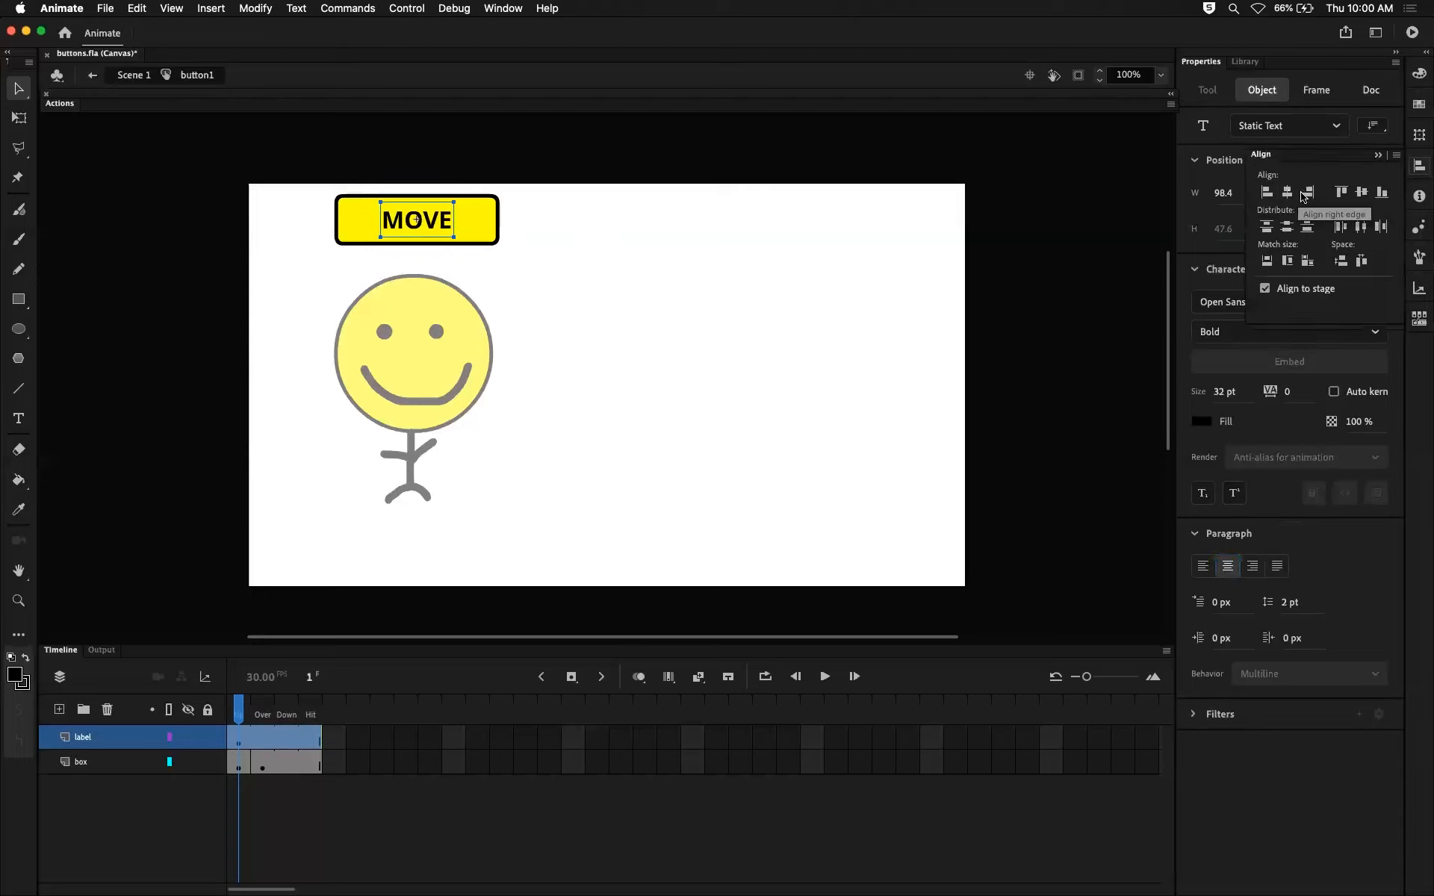
left_click(1362, 195)
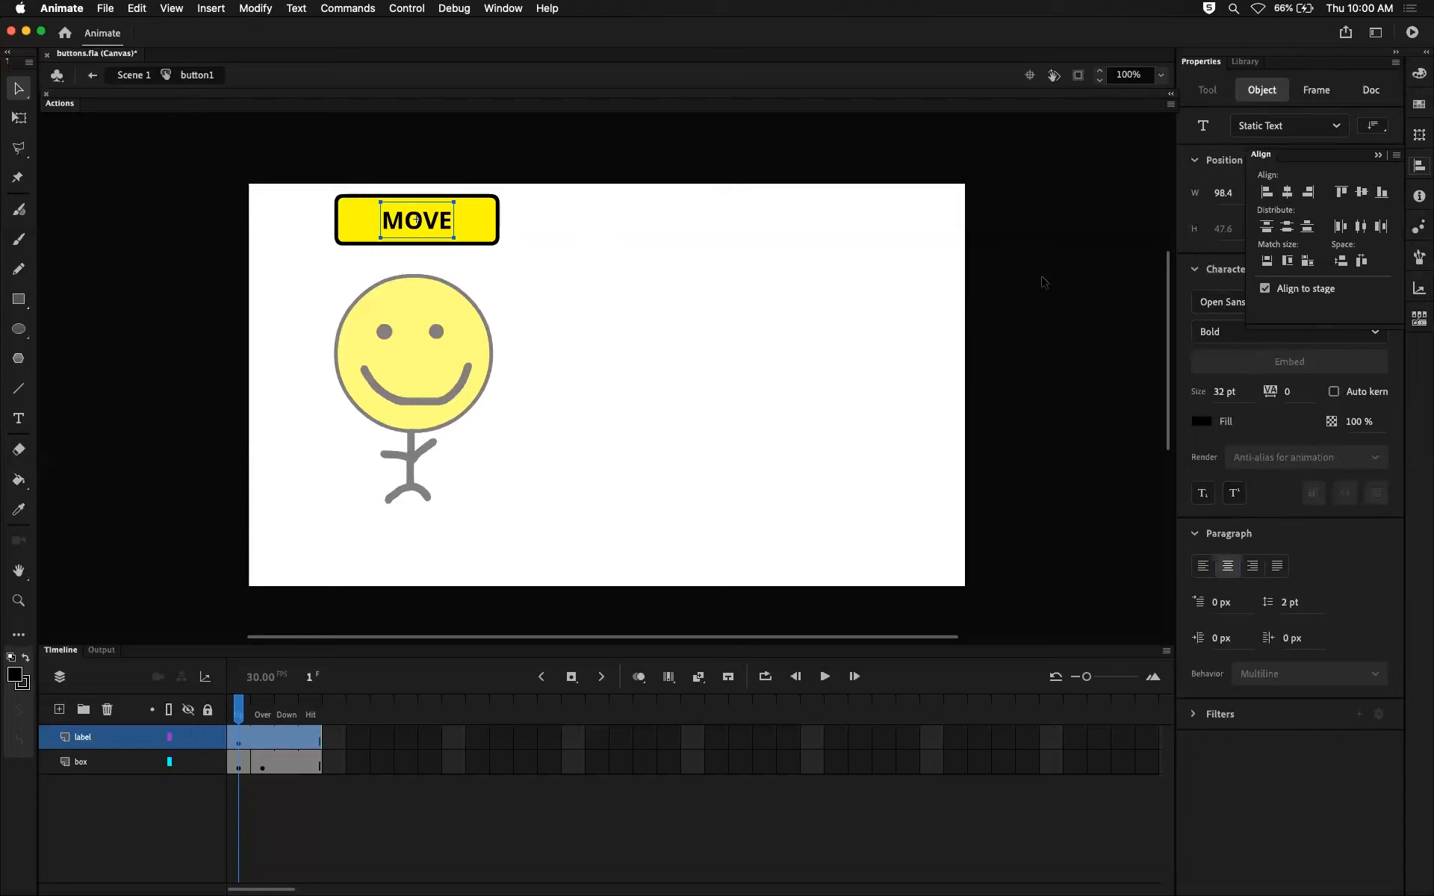
left_click(851, 217)
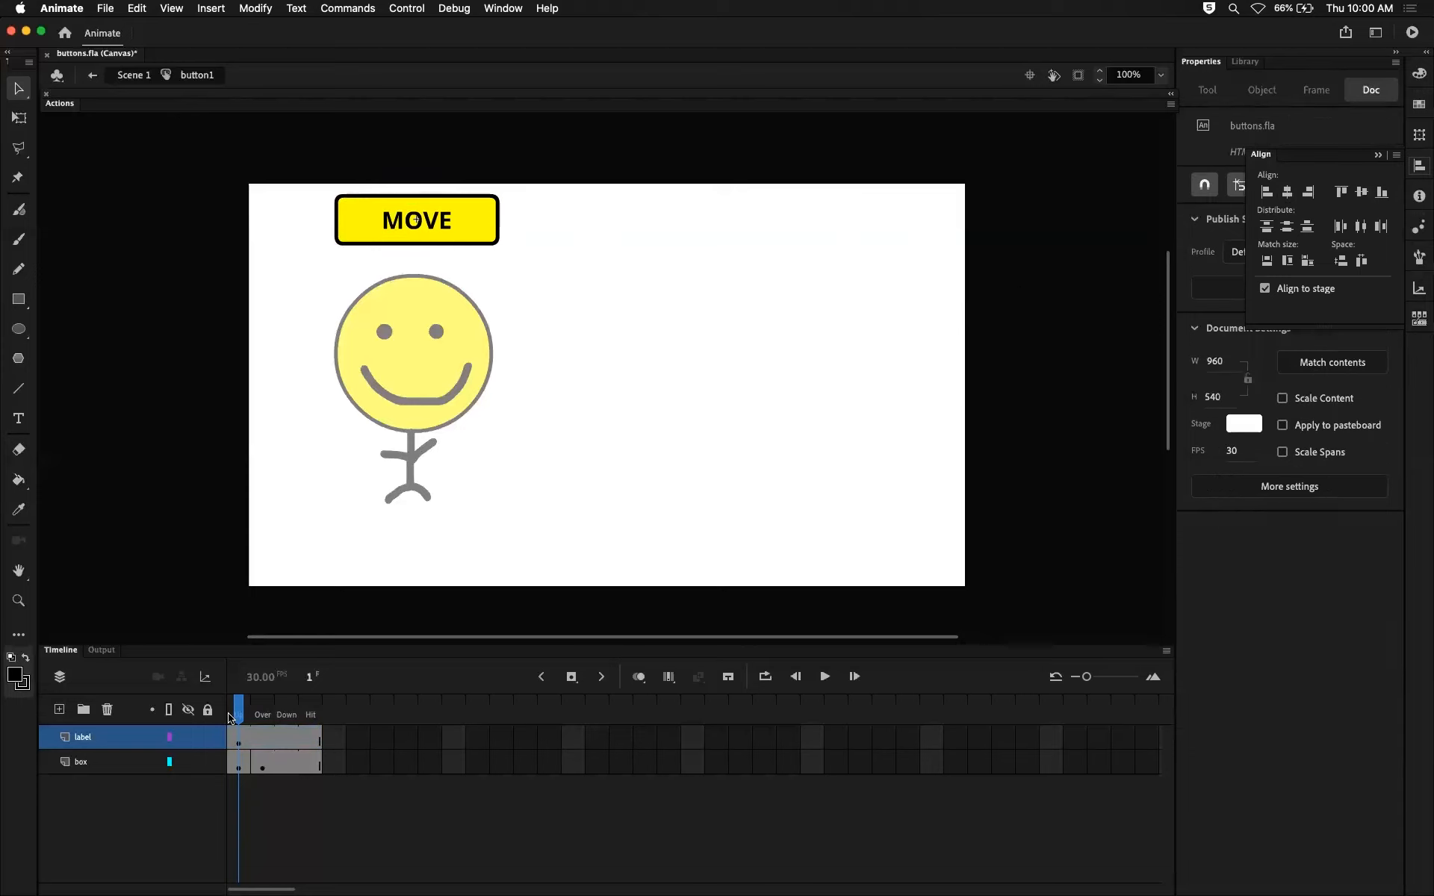
Examine the Up keyframes of the label and box layers and compare them with the box layer's Over keyframe.
left_click(241, 769)
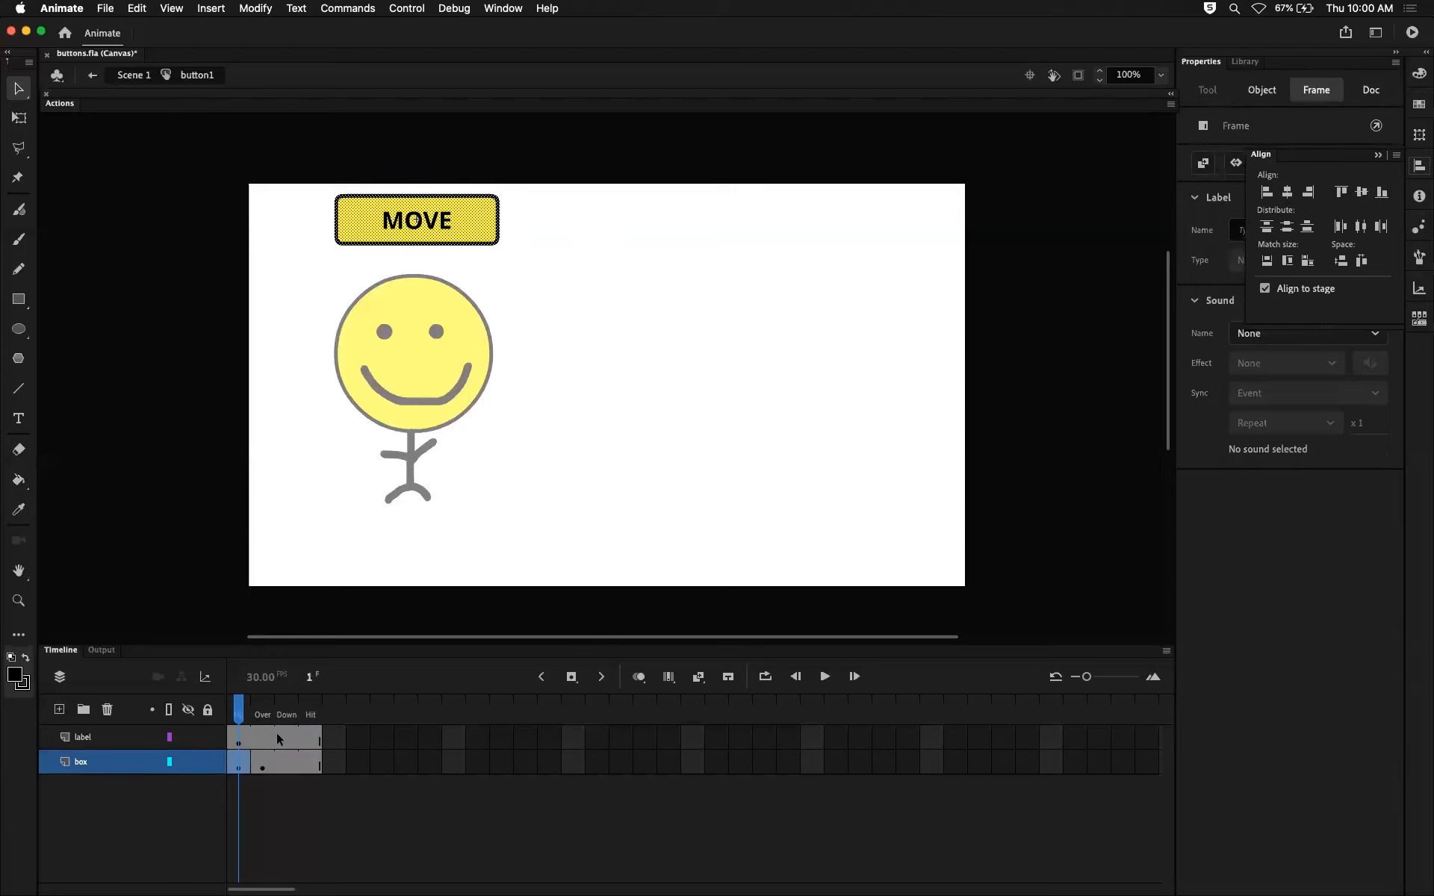
left_click(239, 740)
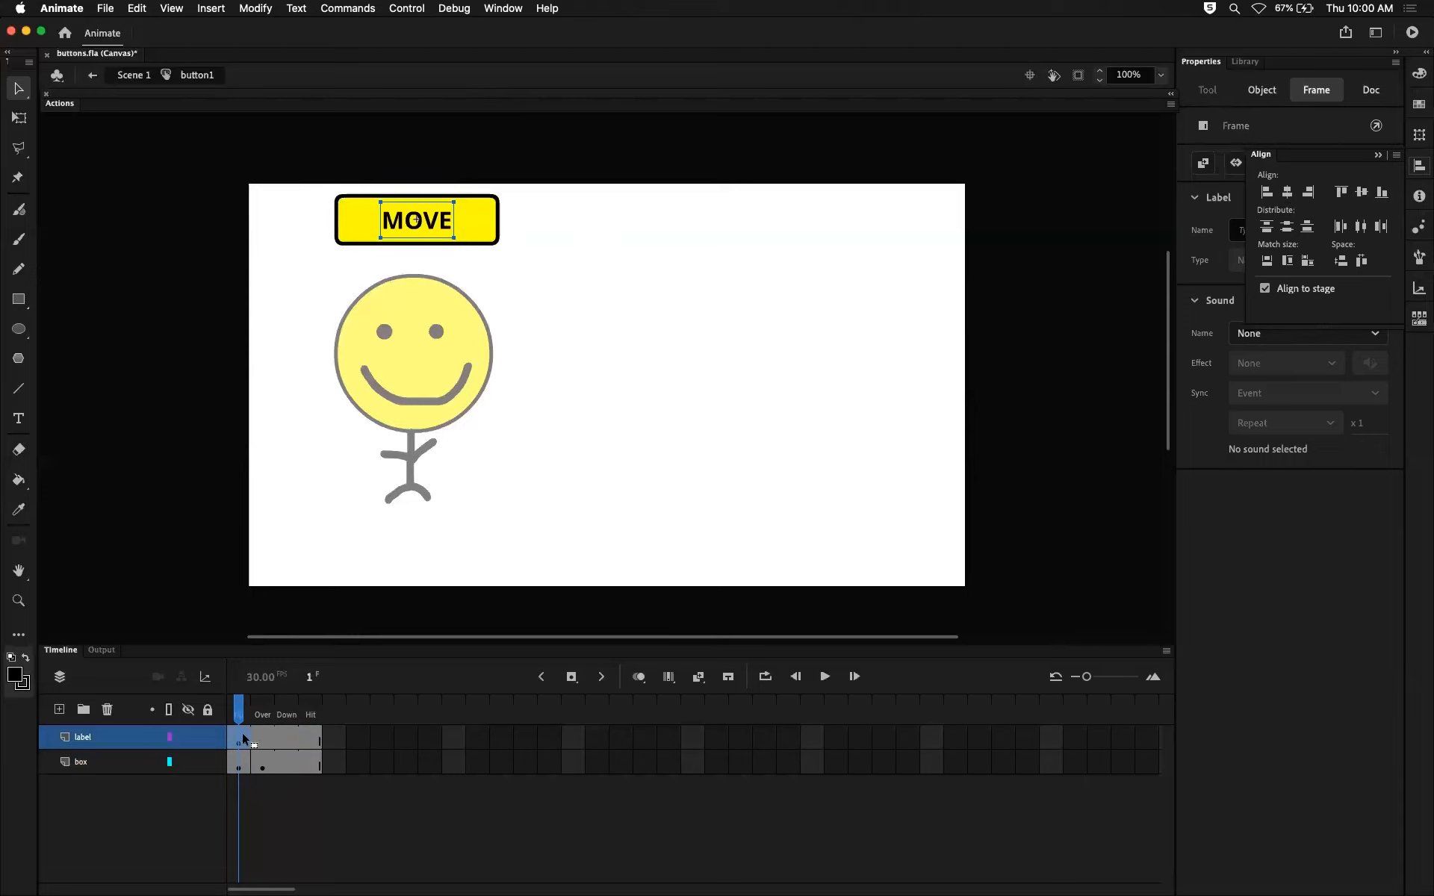
left_click(585, 225)
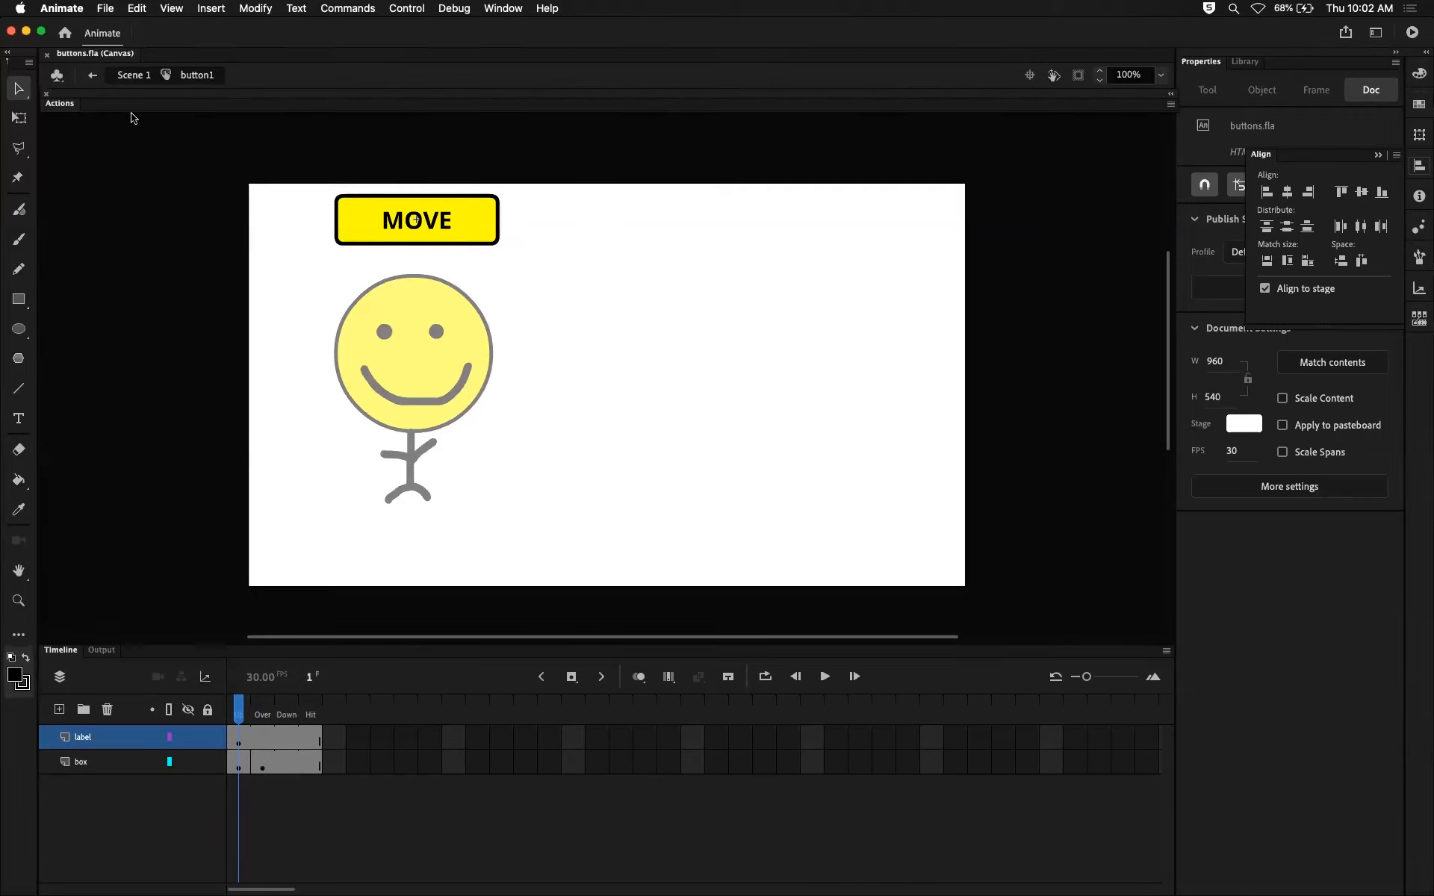
mouse_move(244, 711)
left_mouse_down()
mouse_move(262, 713)
mouse_move(239, 713)
left_mouse_up()
left_click(240, 743)
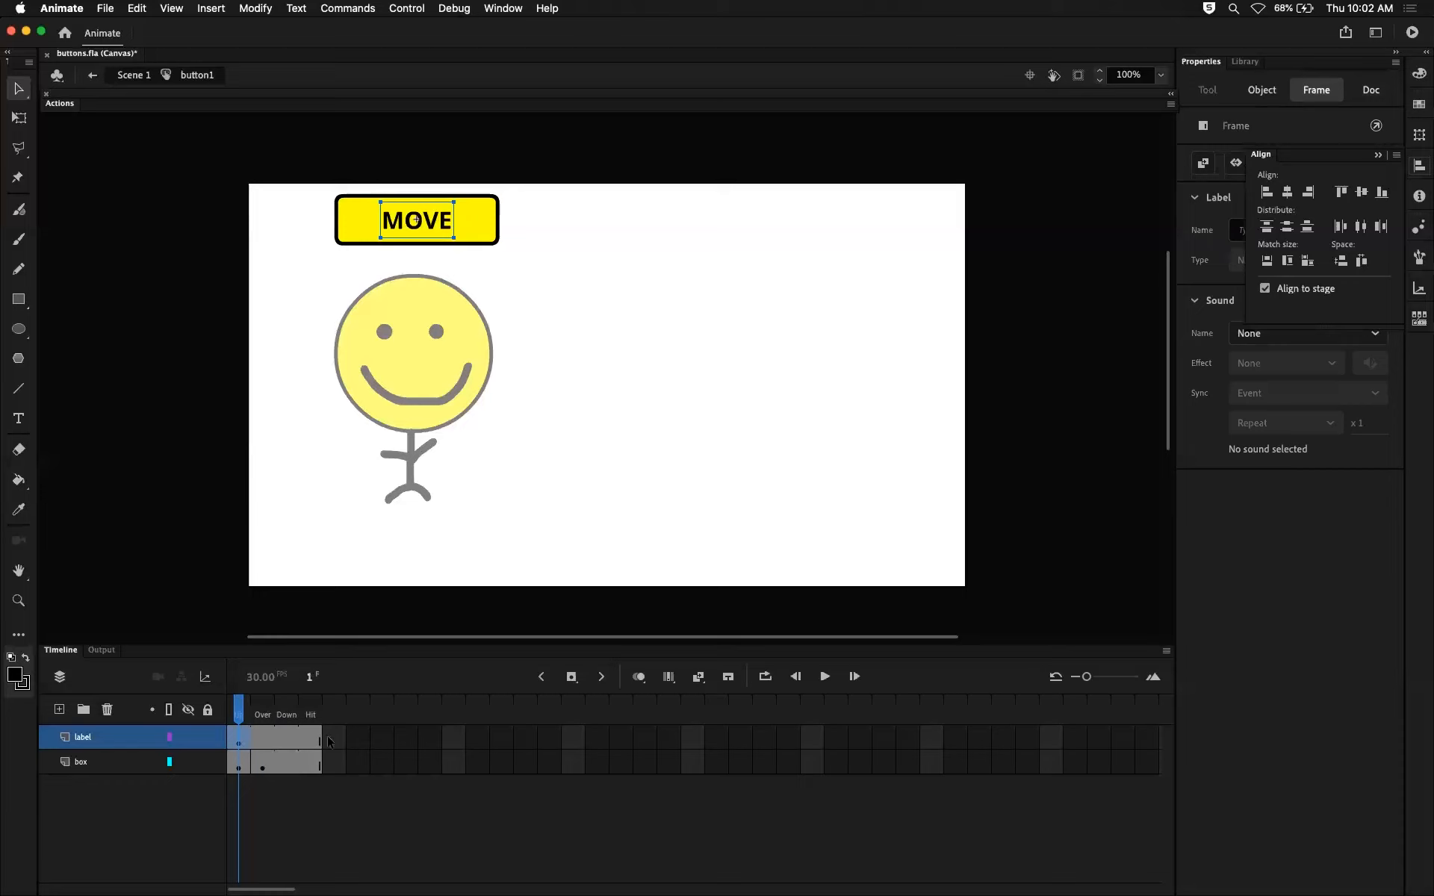
left_click(236, 767)
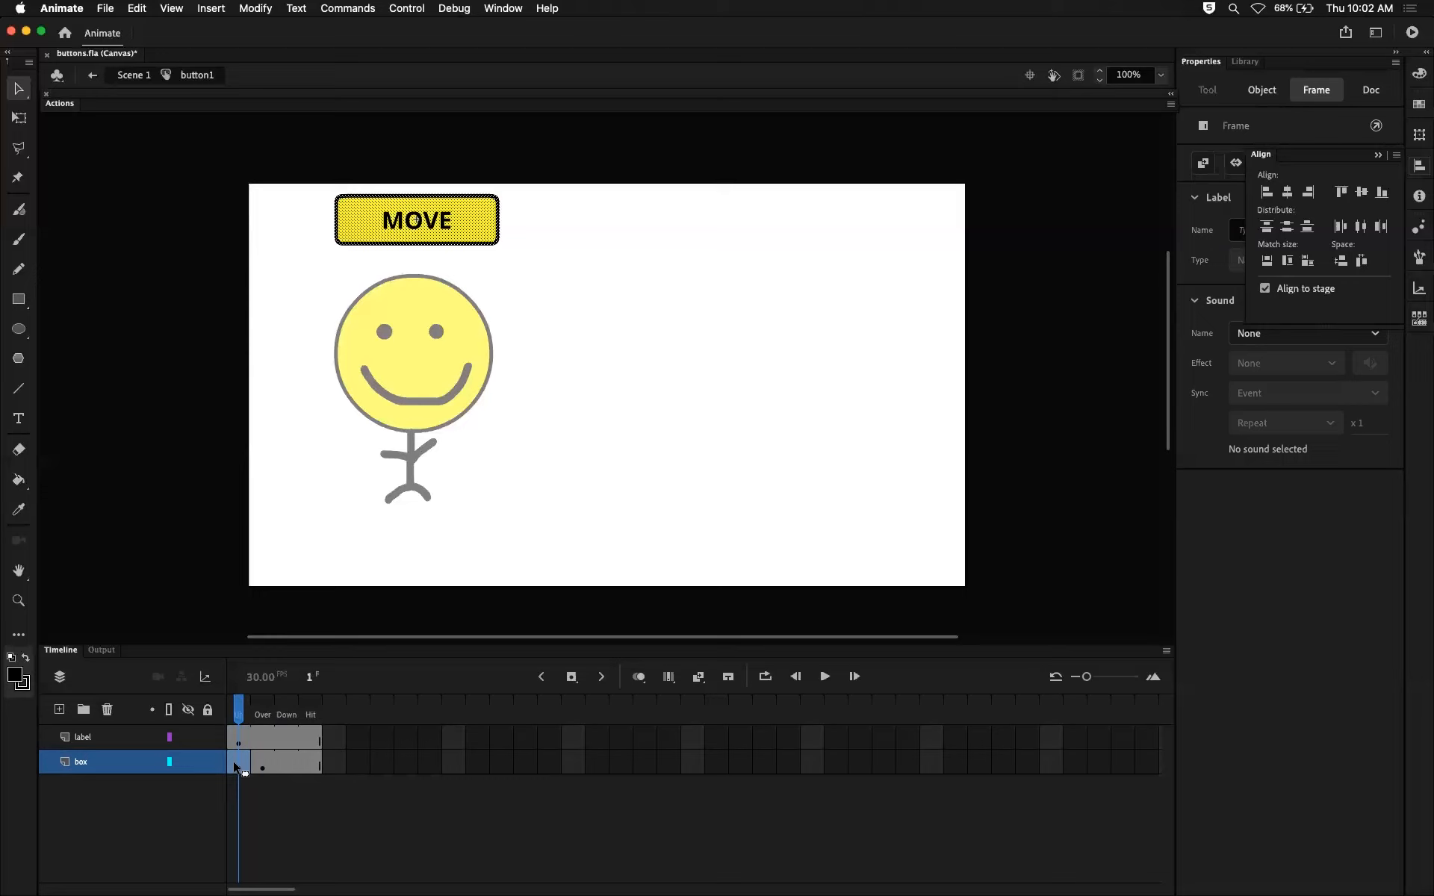
left_click(258, 768)
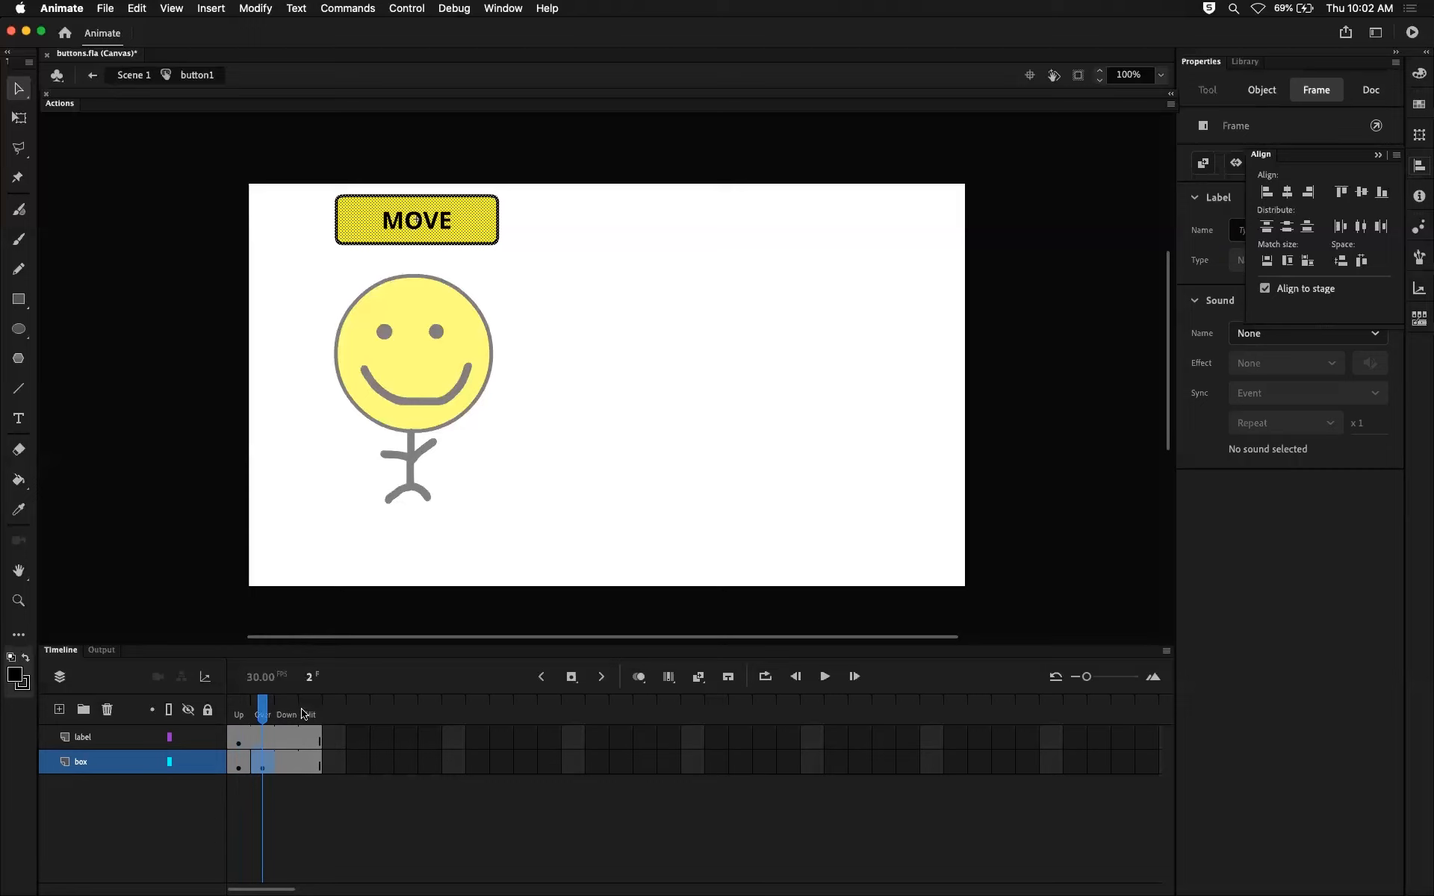
left_click(548, 443)
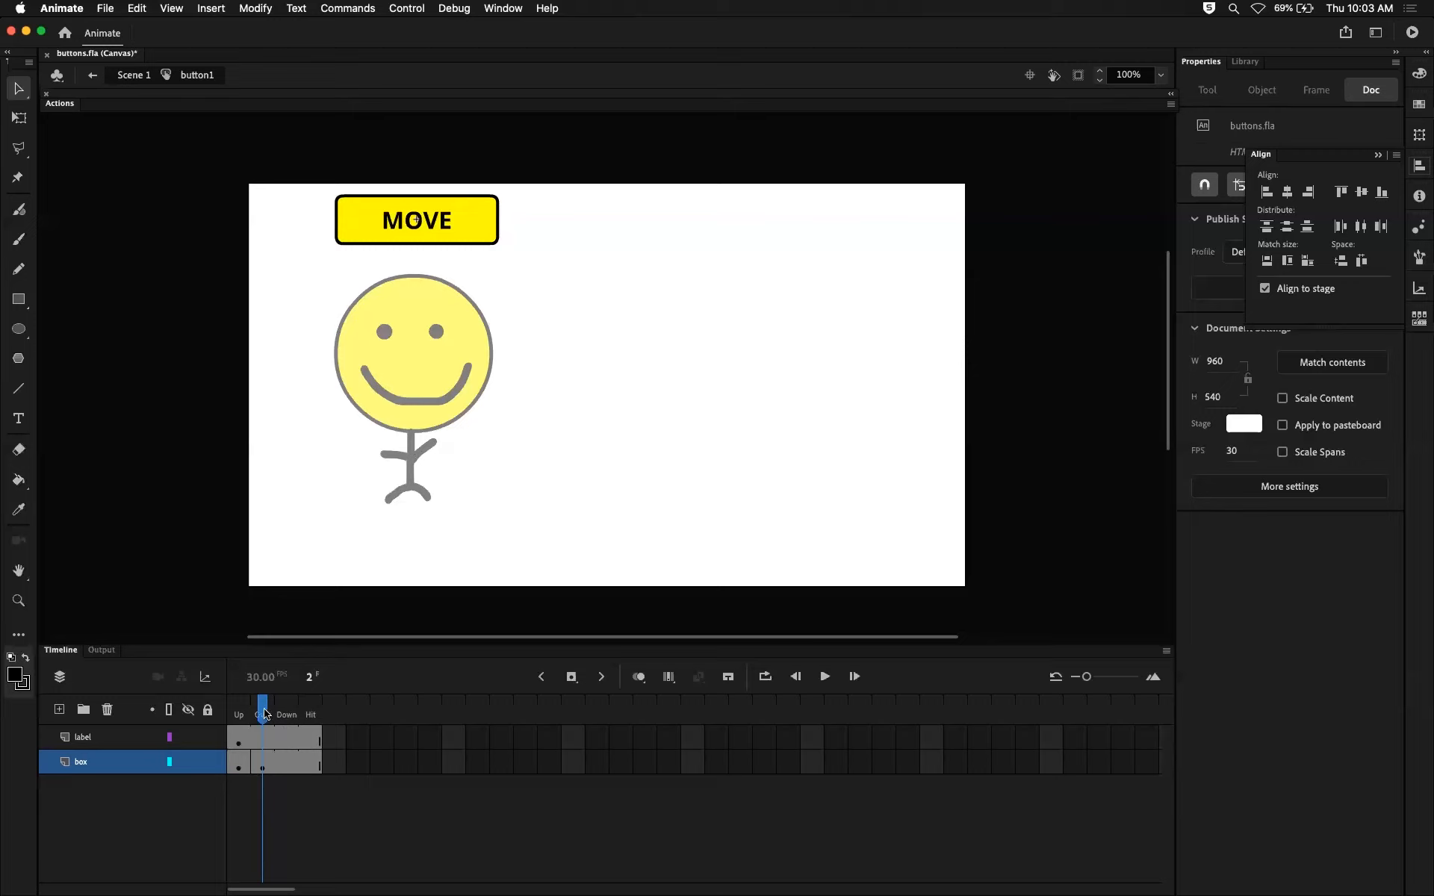
mouse_move(265, 716)
left_mouse_down()
mouse_move(238, 715)
mouse_move(263, 715)
left_mouse_up()
left_click(262, 762)
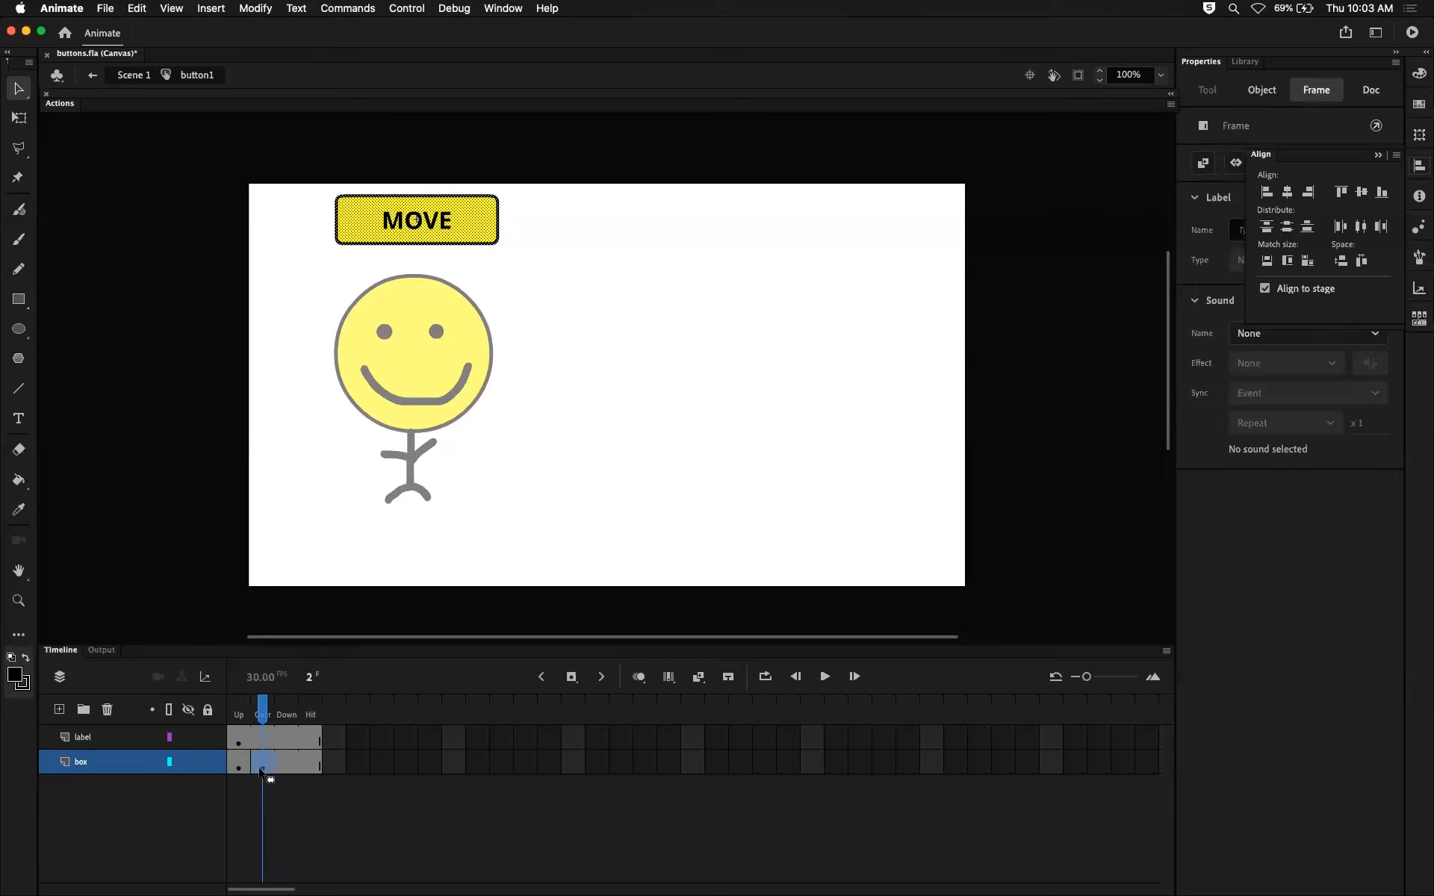
left_click(239, 768)
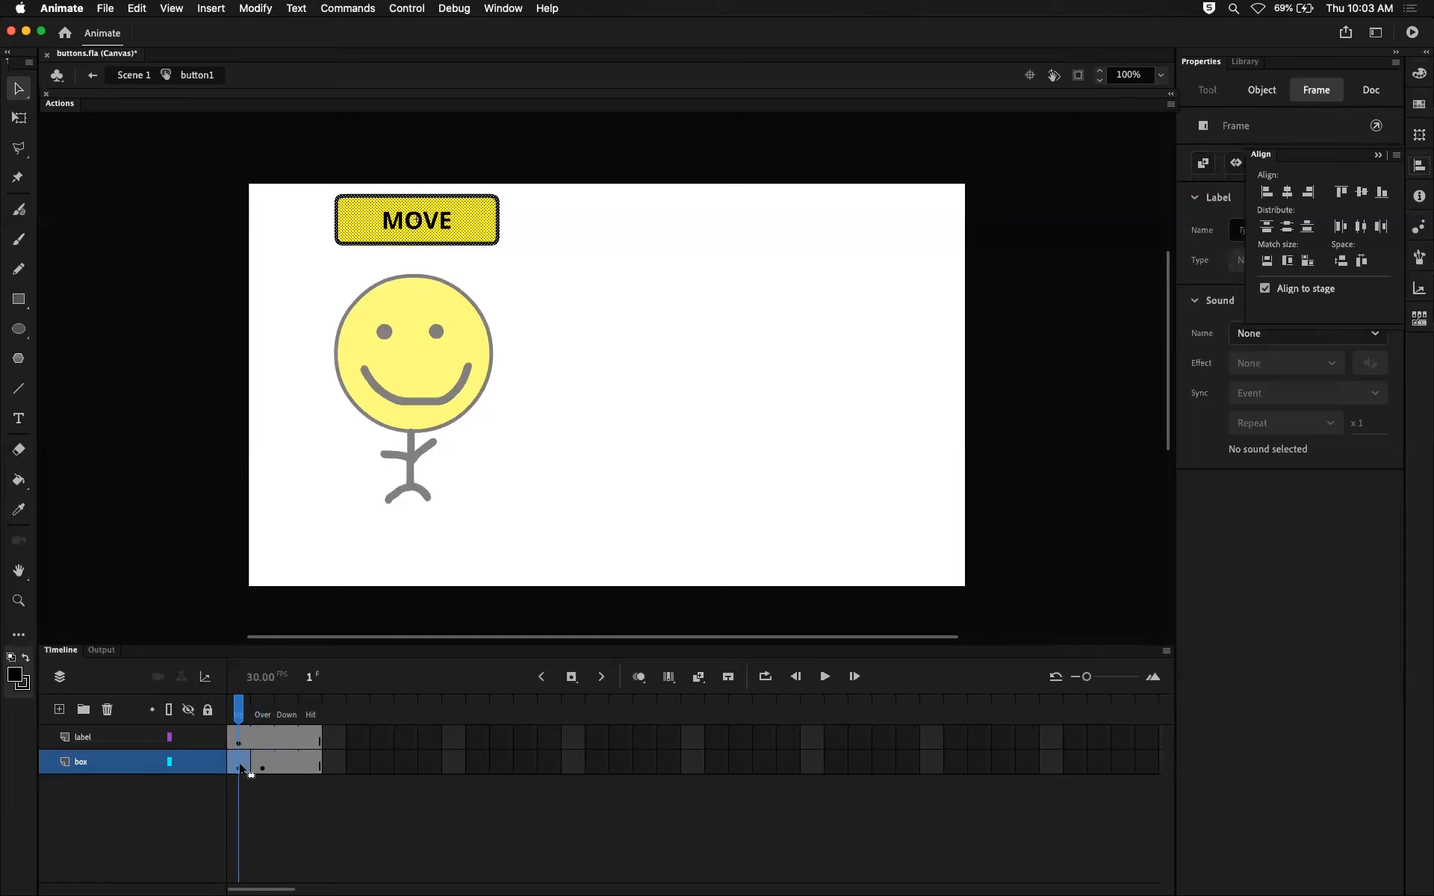
left_click(262, 767)
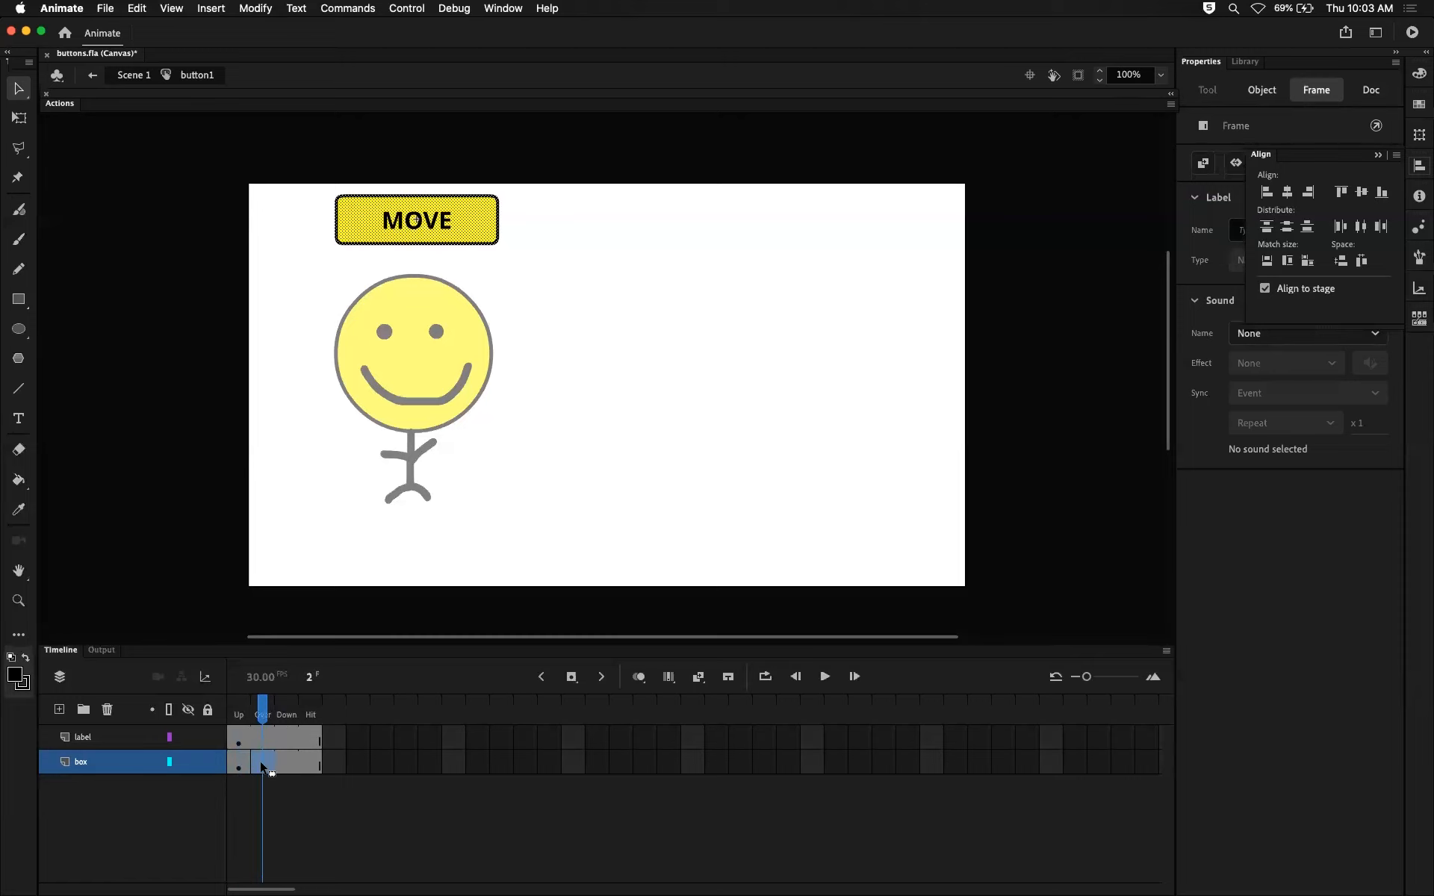
Try selecting the border segments and corners of the Over-state rectangle one by one, and clear the selection.
left_click(519, 219)
left_click(499, 220)
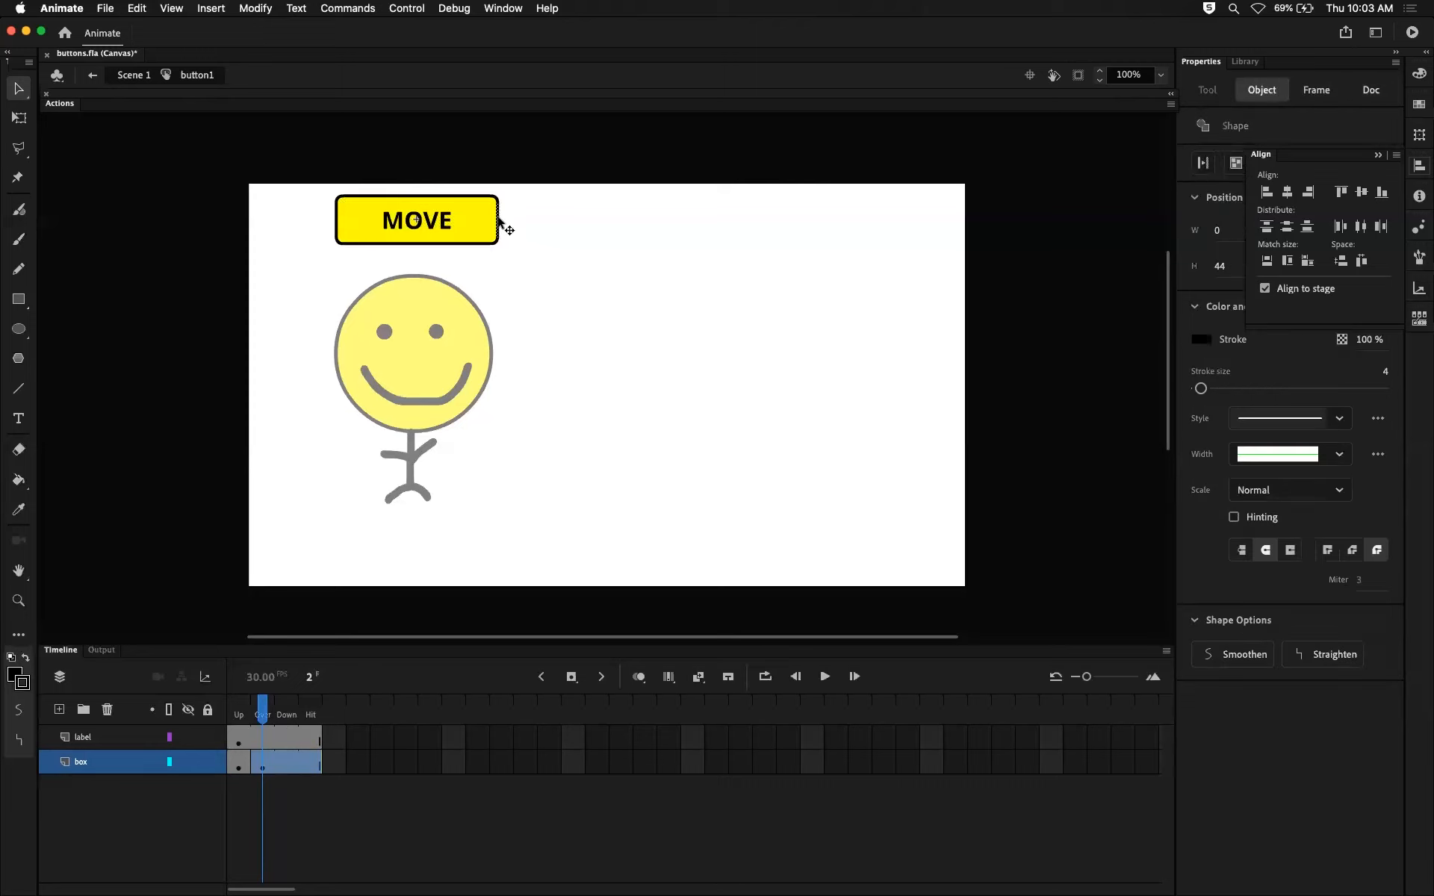
left_click(465, 197)
left_click(529, 212)
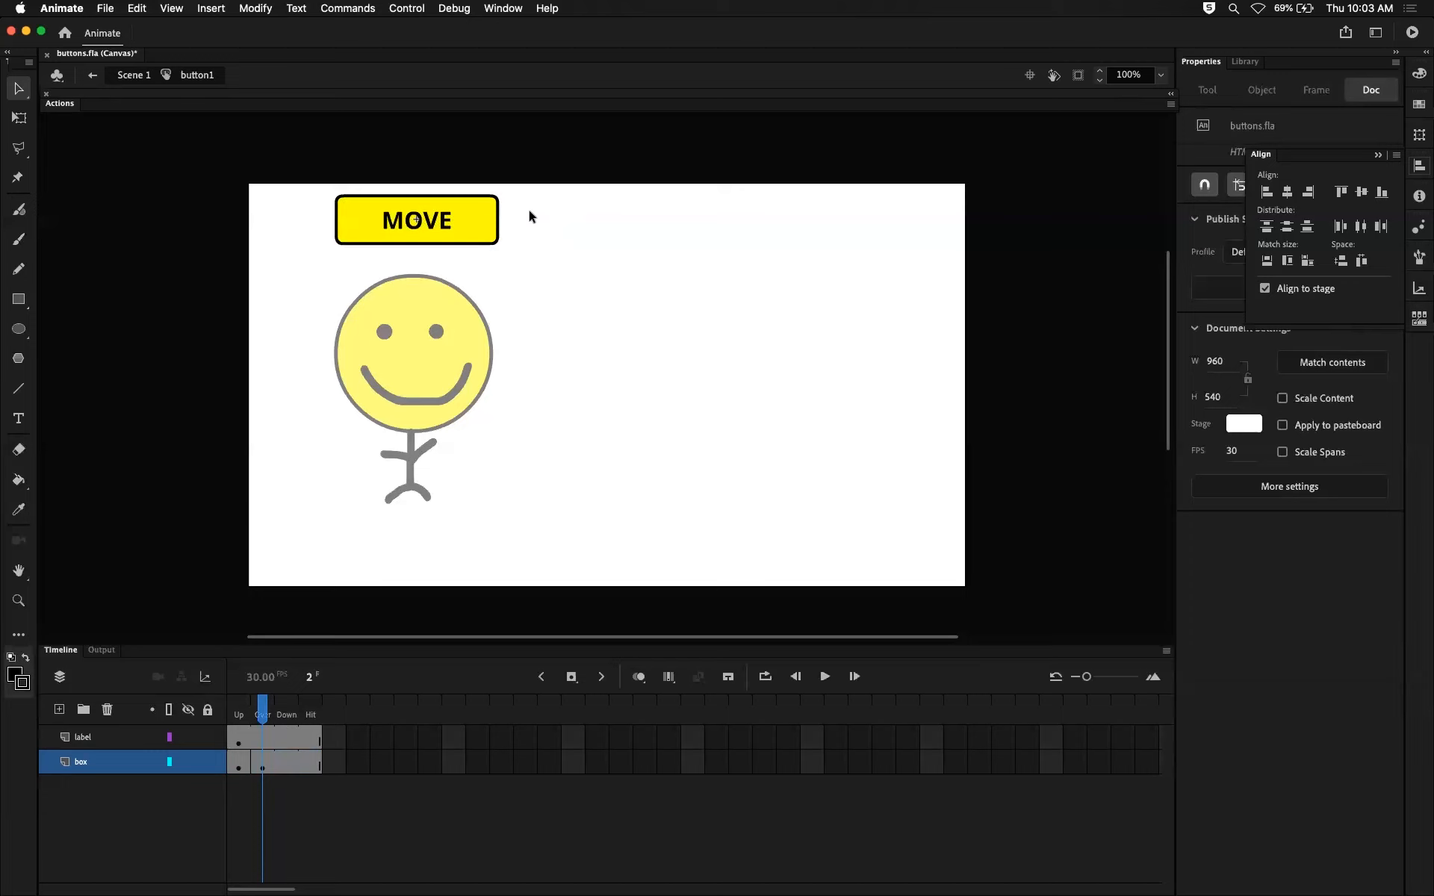
left_click(456, 197)
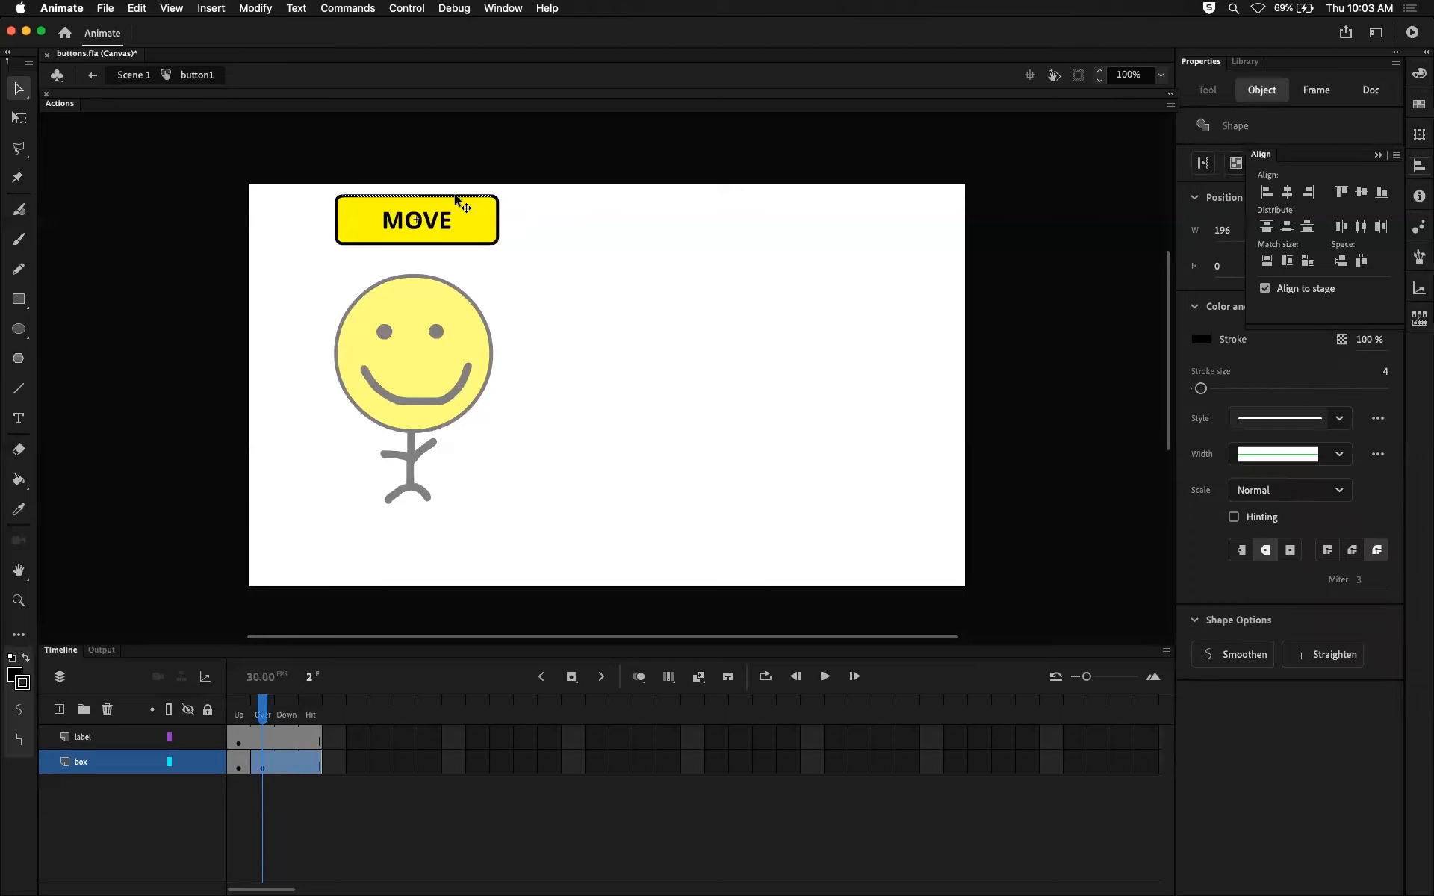
key("shift+Up")
key("shift+Down")
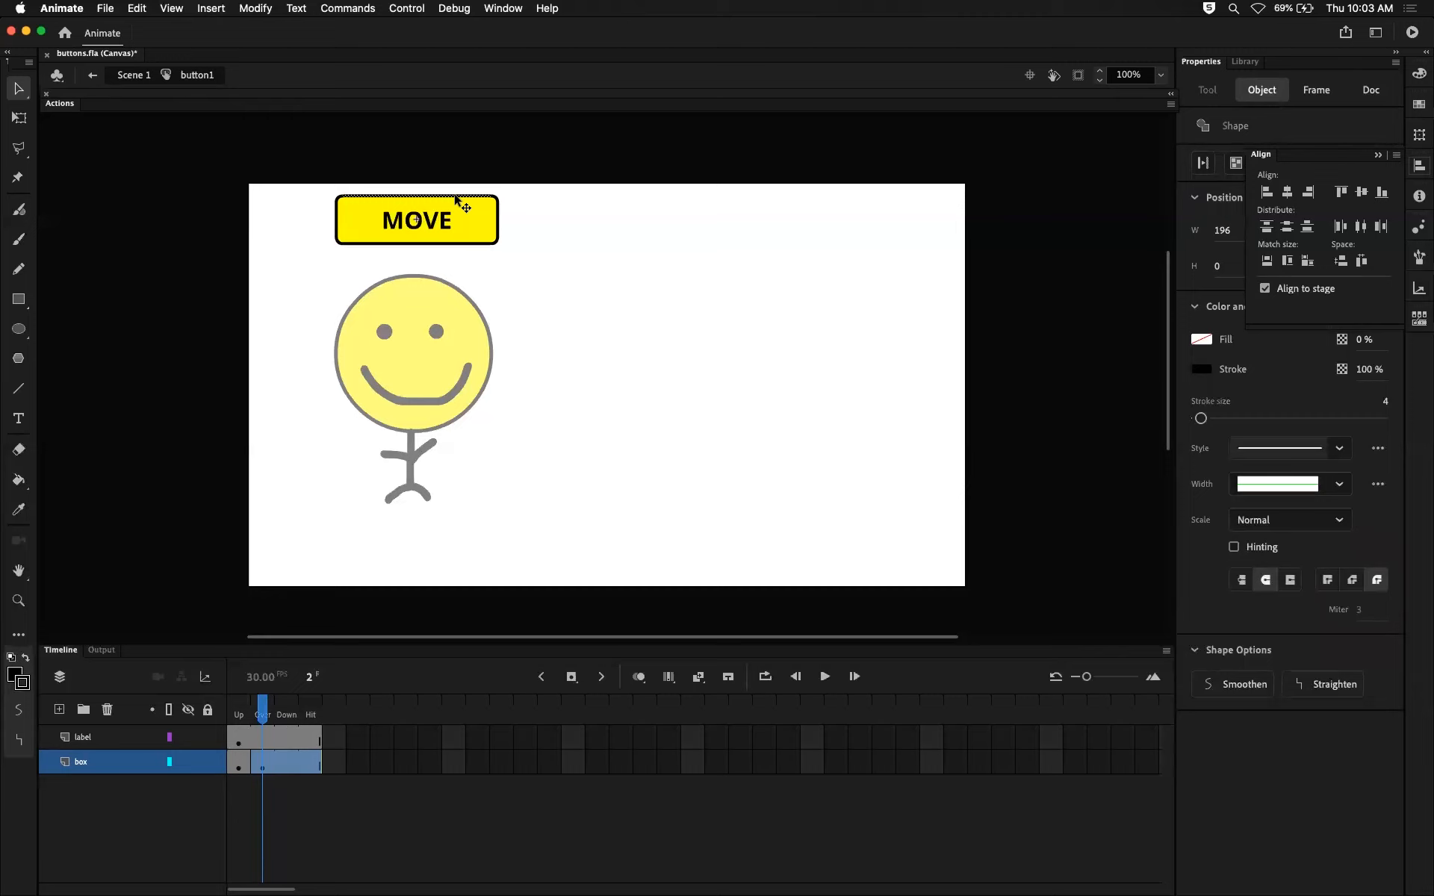
left_click(497, 199, "shift")
left_click(498, 226, "shift")
left_click(495, 244, "shift")
left_click(474, 243, "shift")
left_click(338, 241, "shift")
left_click(335, 226, "shift")
left_click(336, 198, "shift")
left_click(676, 356)
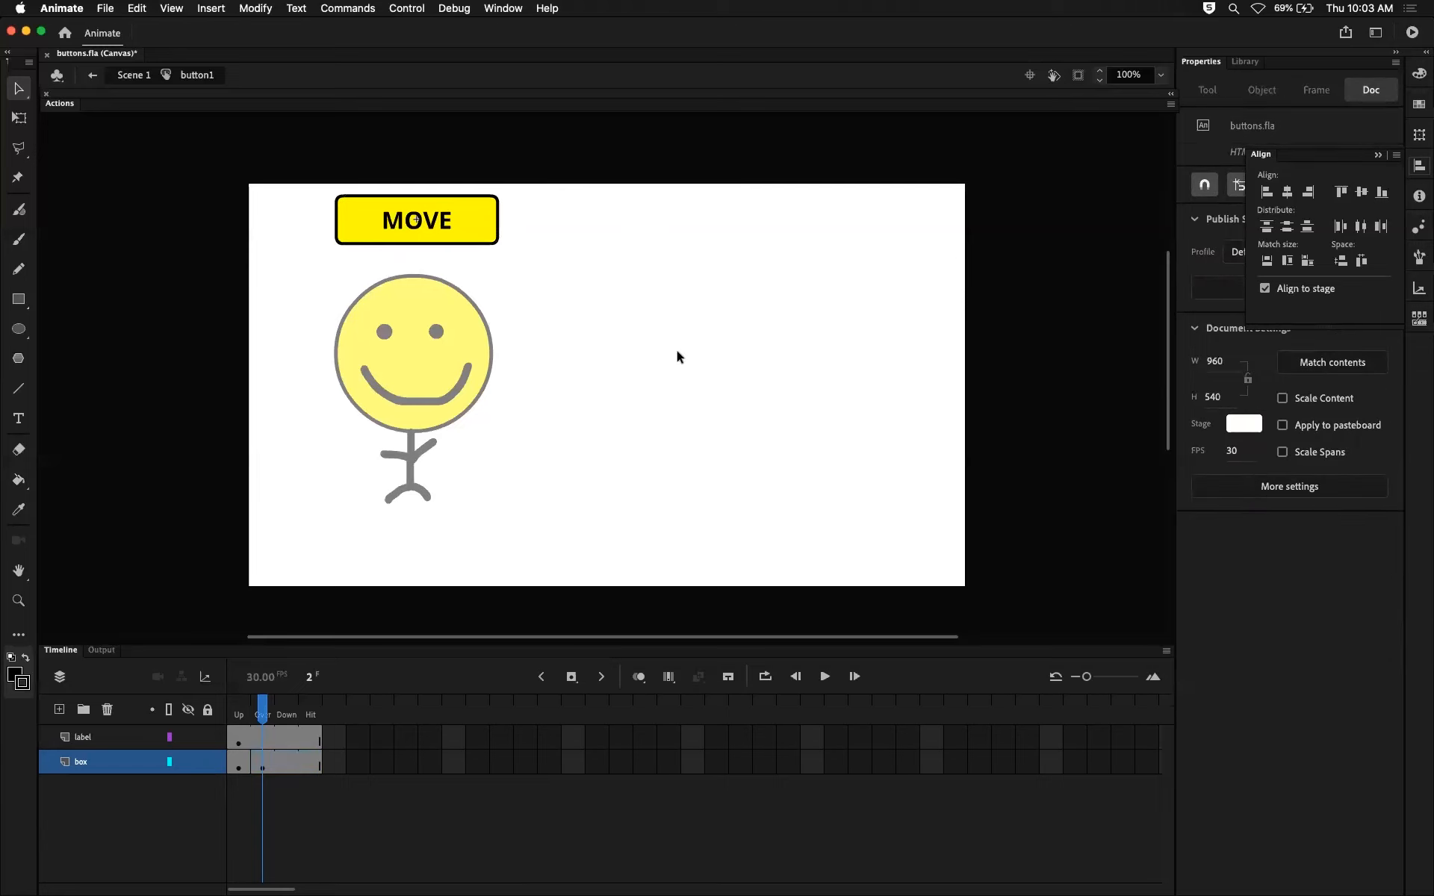
Set the stroke of the box layer's Over-state rectangle to green #009966 and return the playhead to the Up frame.
left_click(263, 766)
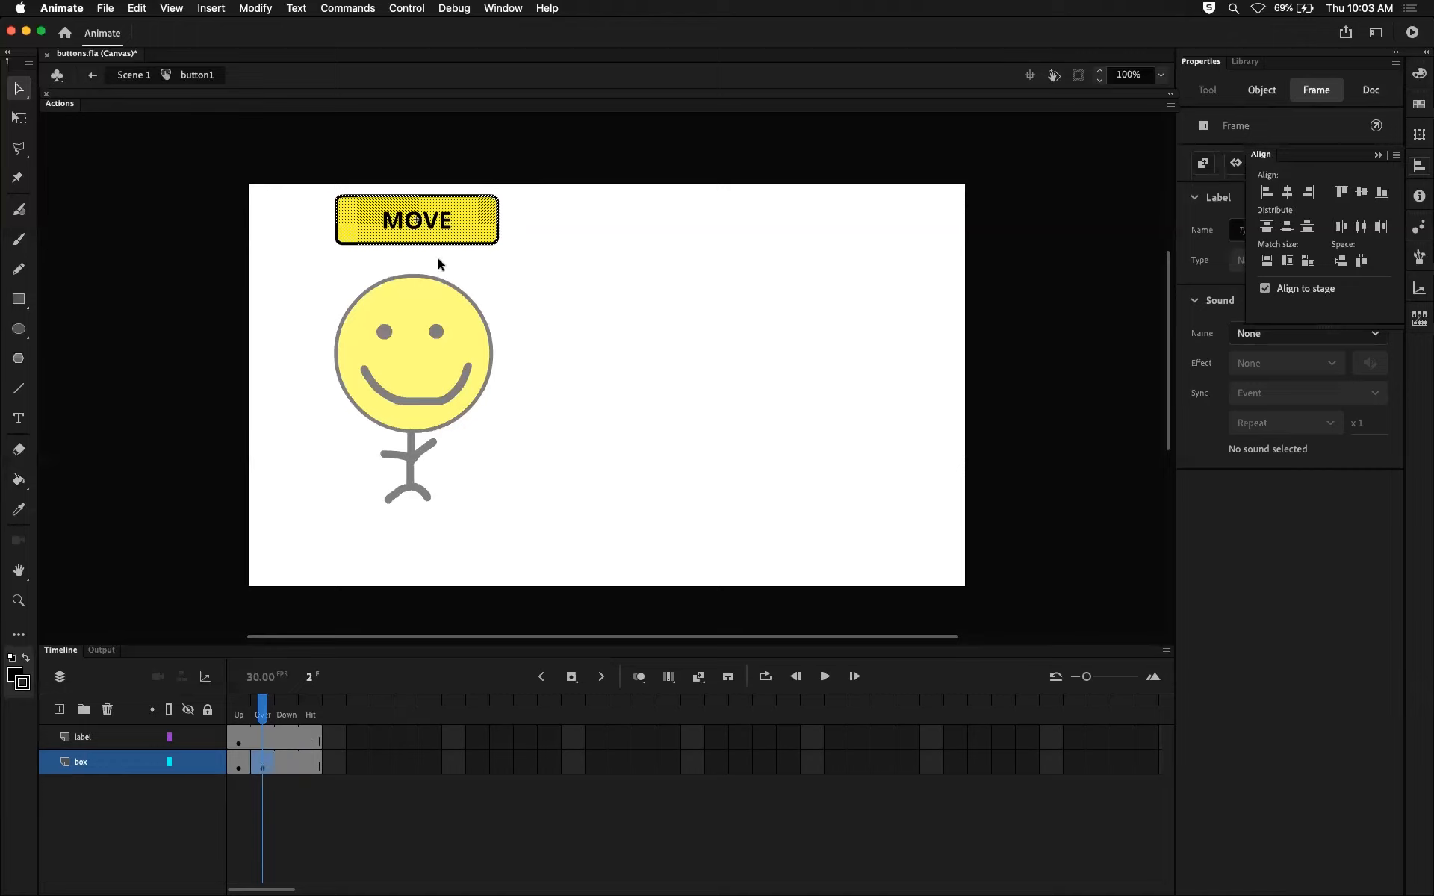
left_click(1378, 155)
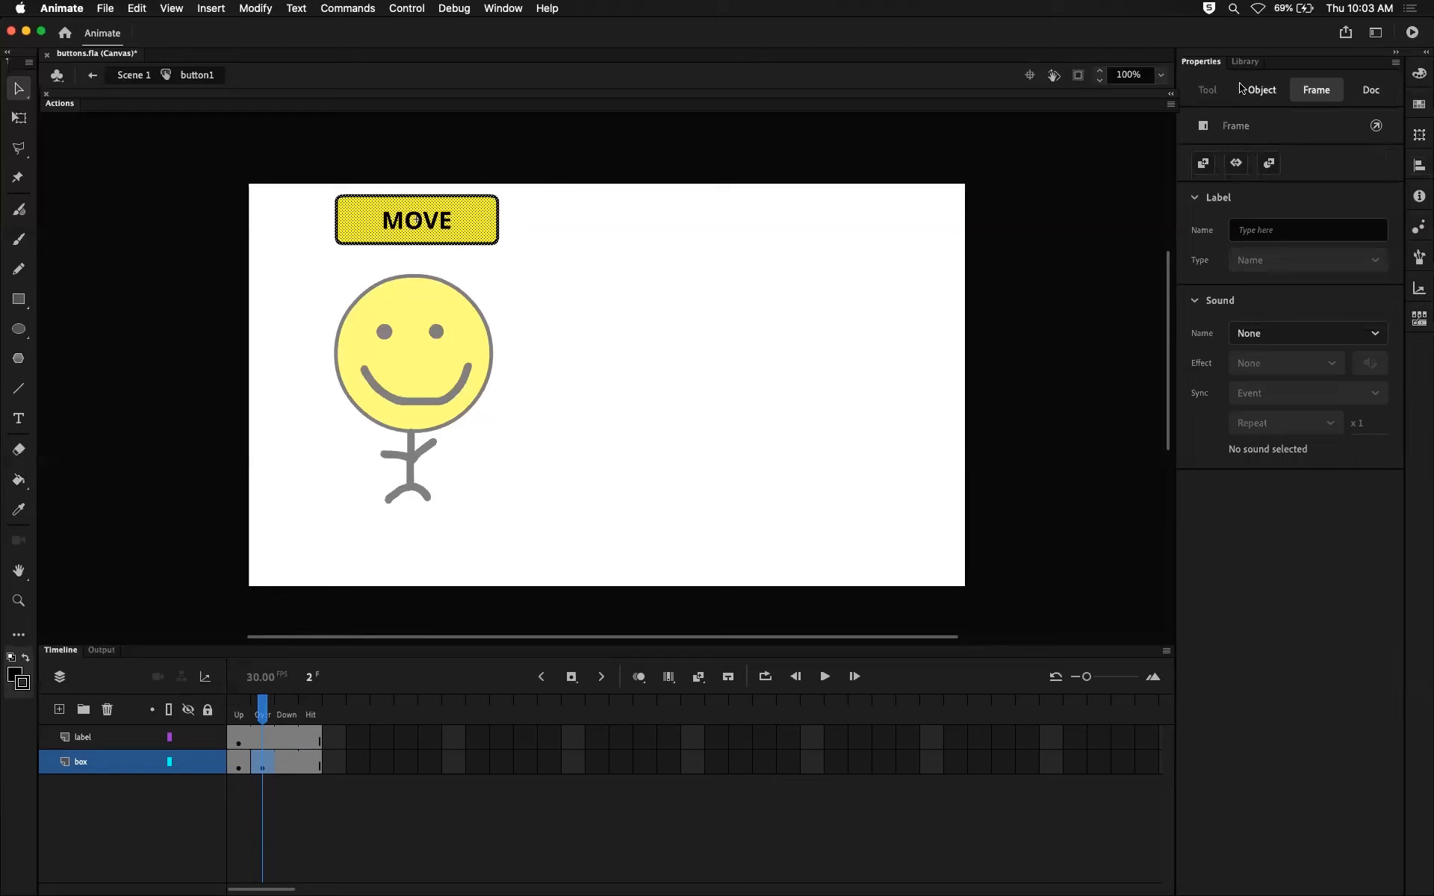
left_click(472, 229)
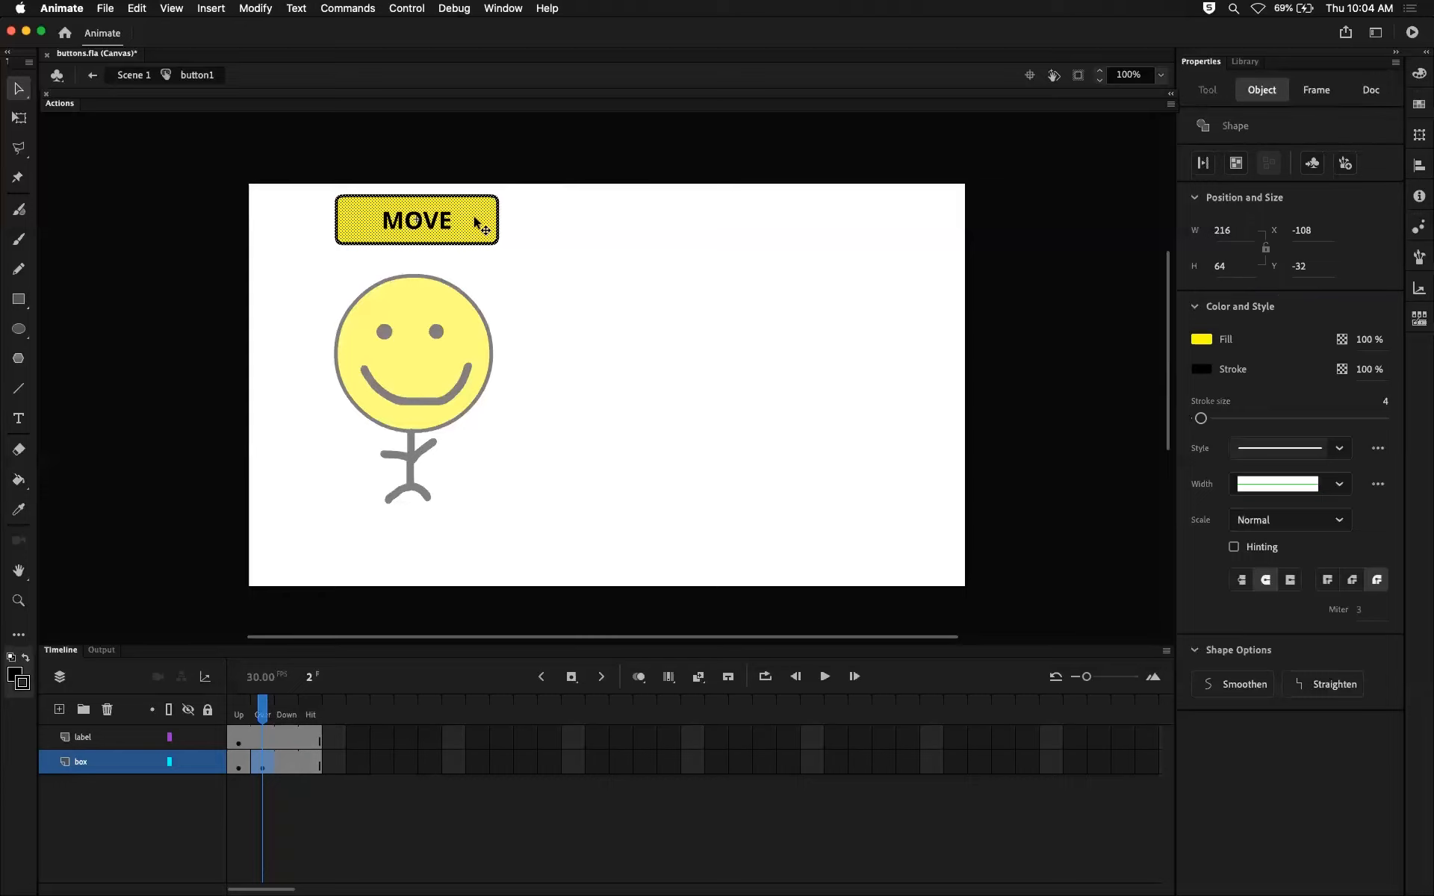
left_click(475, 219, "shift")
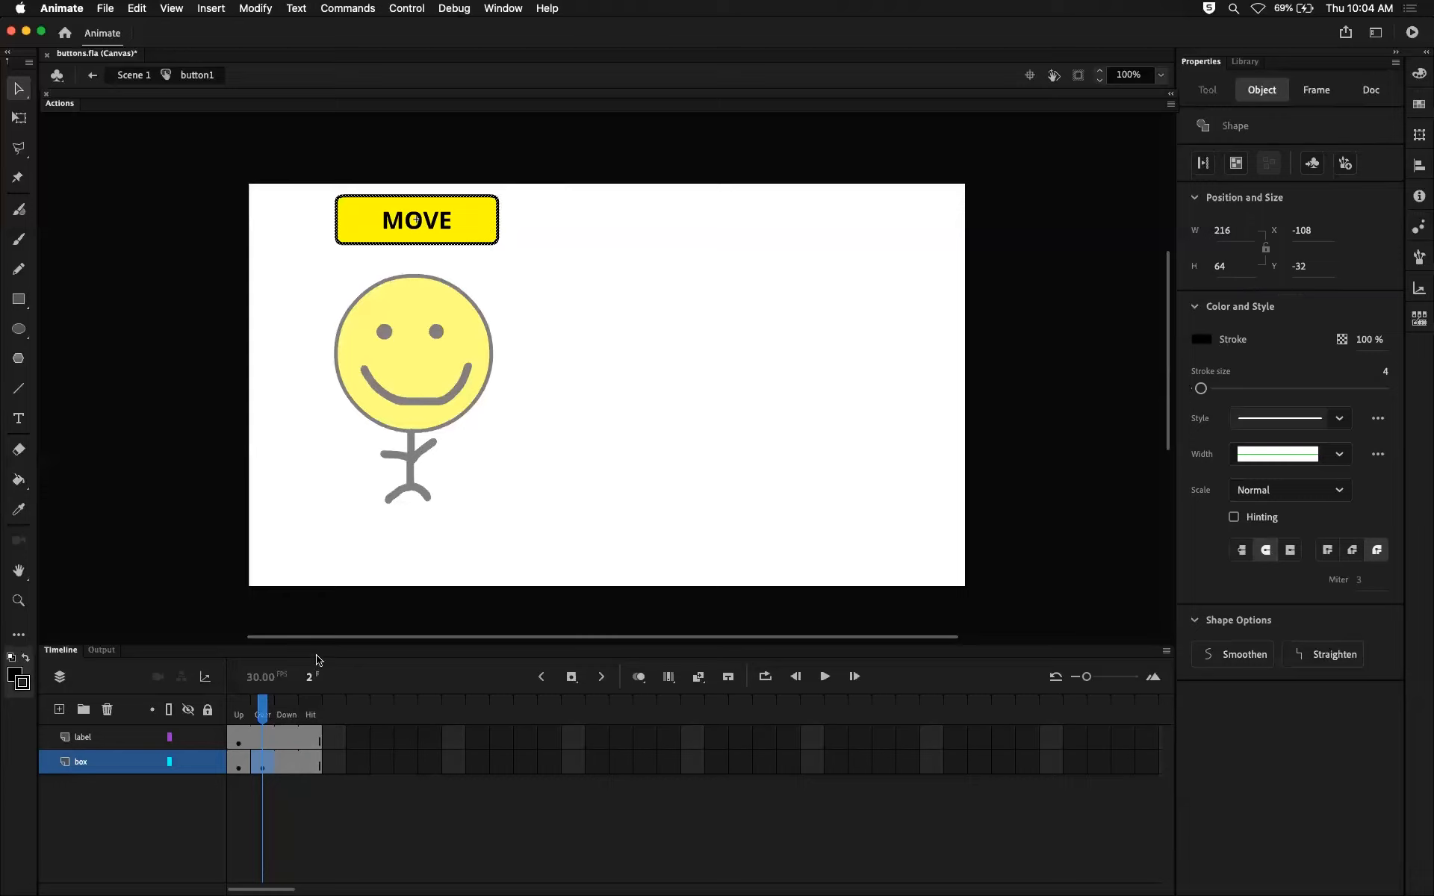
left_click(266, 769)
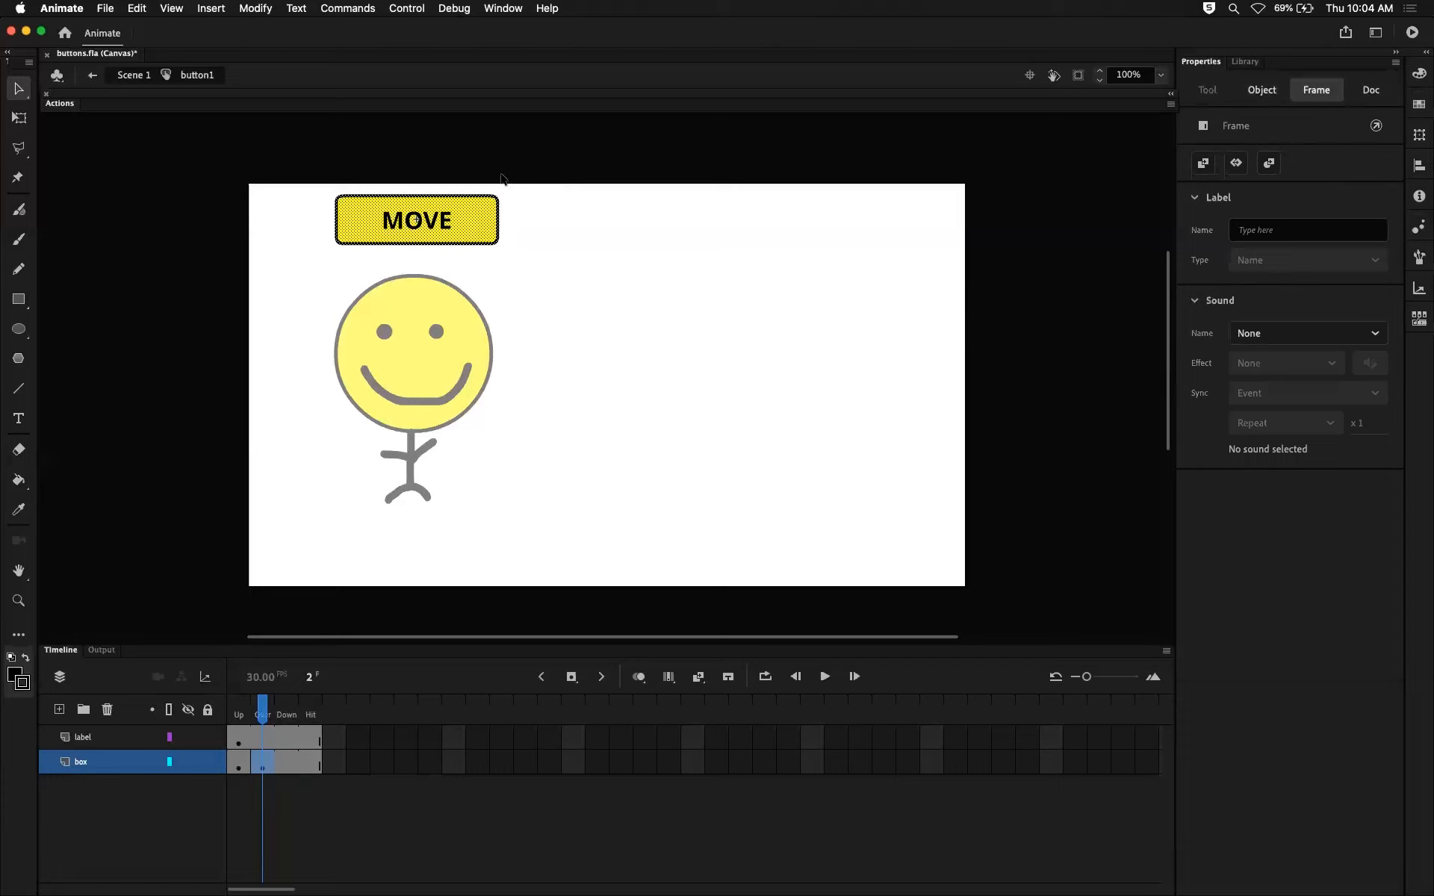
left_click(486, 209)
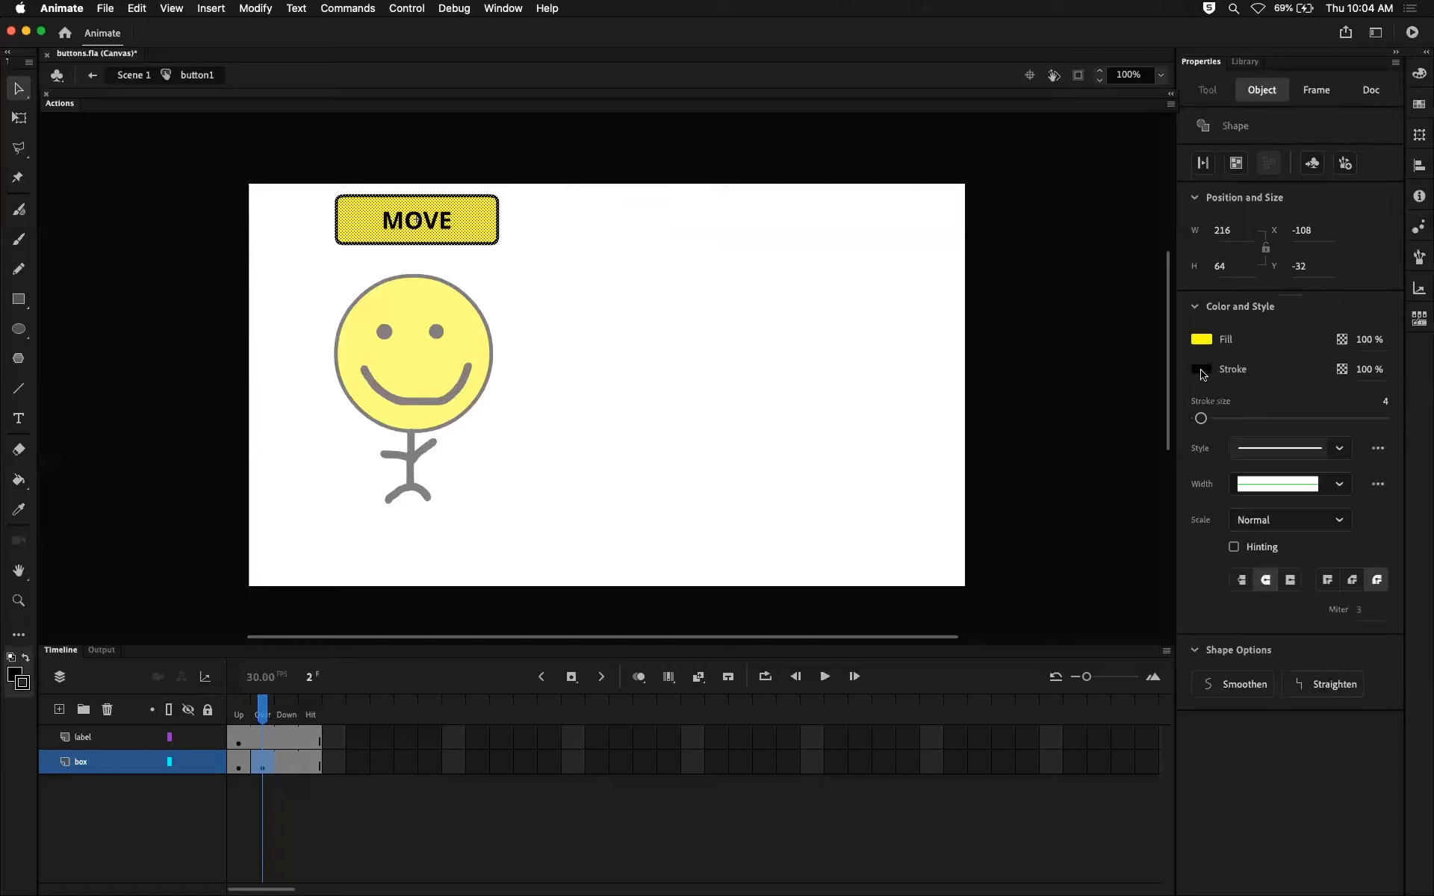
left_click(1201, 370)
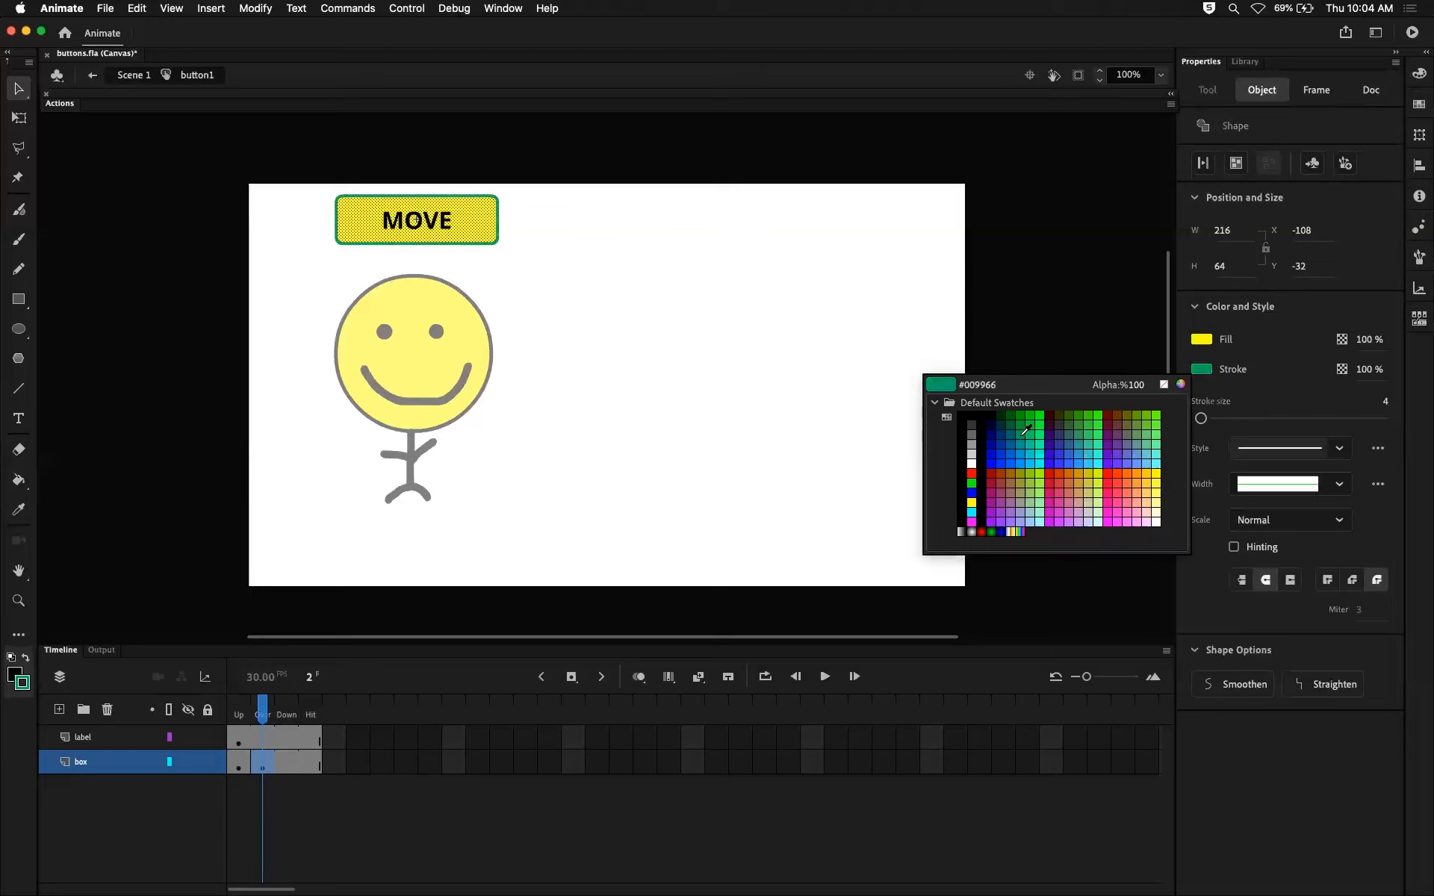
left_click(1023, 433)
left_click(609, 467)
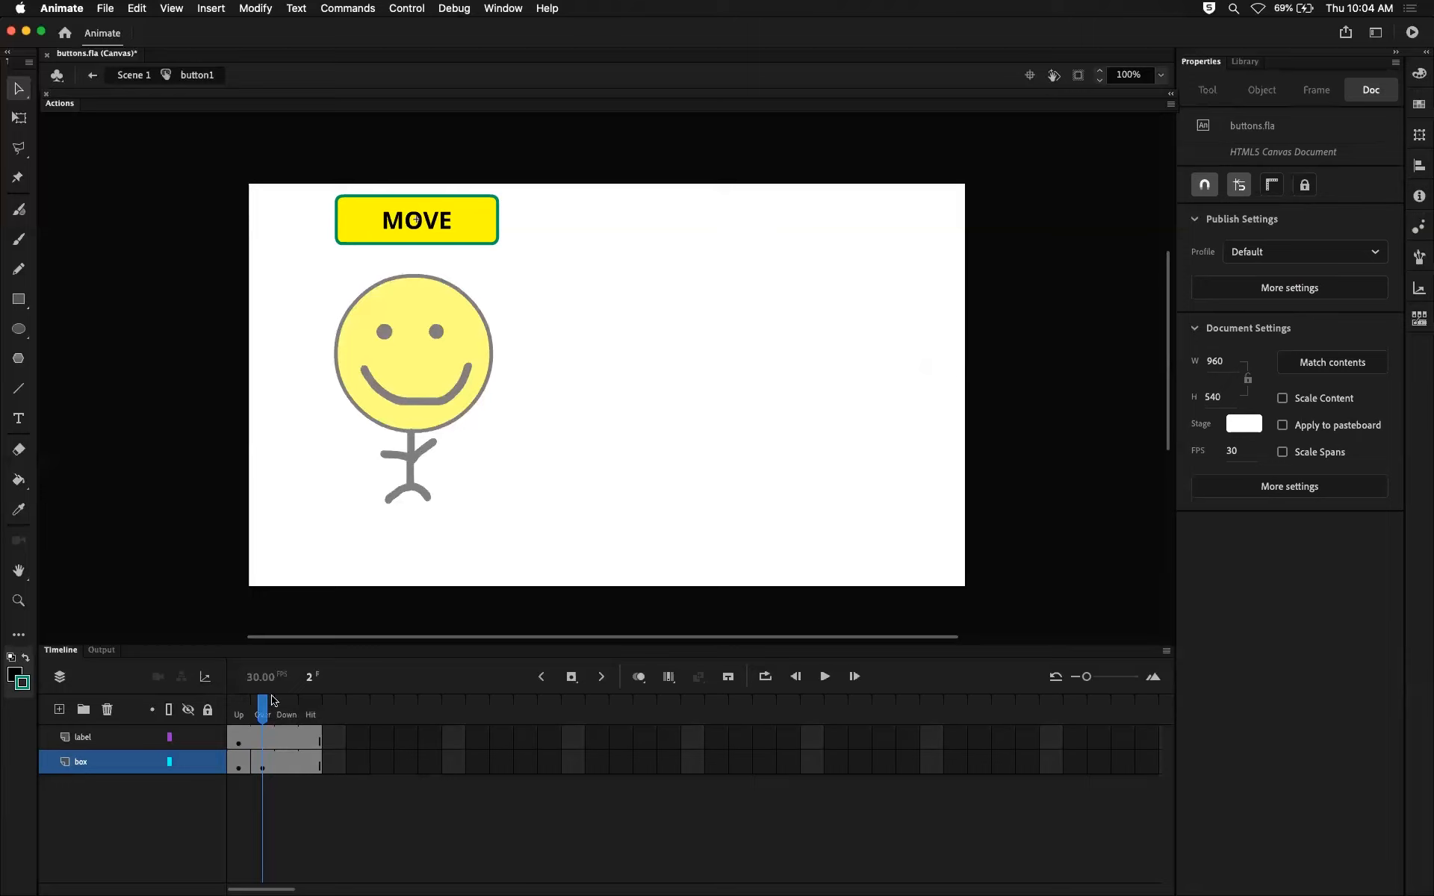
mouse_move(259, 704)
left_mouse_down()
mouse_move(227, 713)
mouse_move(272, 705)
mouse_move(239, 696)
left_mouse_up()
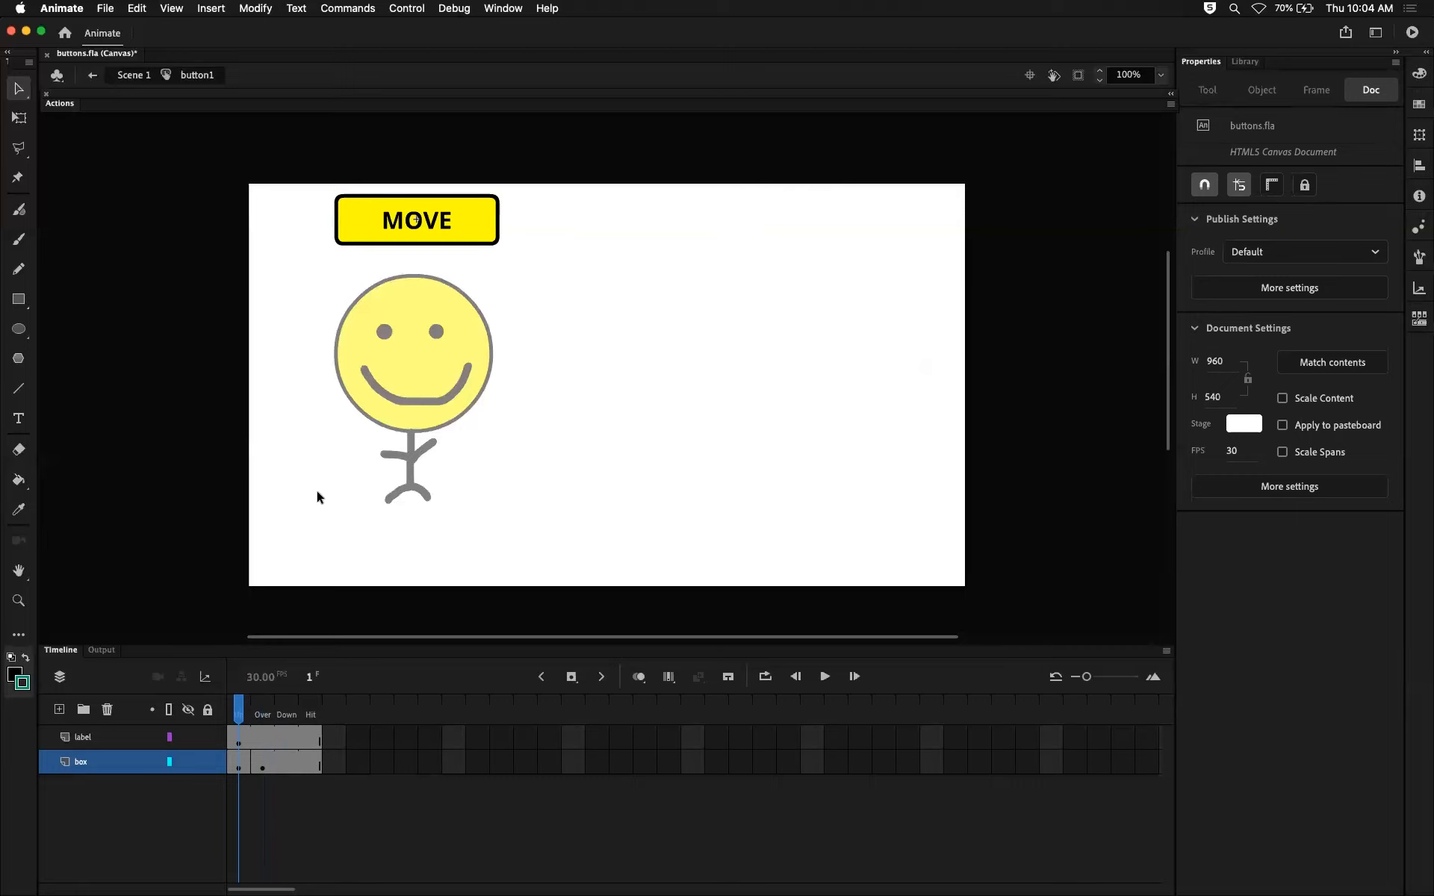
Test the MOVE button's Over state in the browser preview and compare it with the Over frame of the button1 timeline in Animate.
key("super+Return")
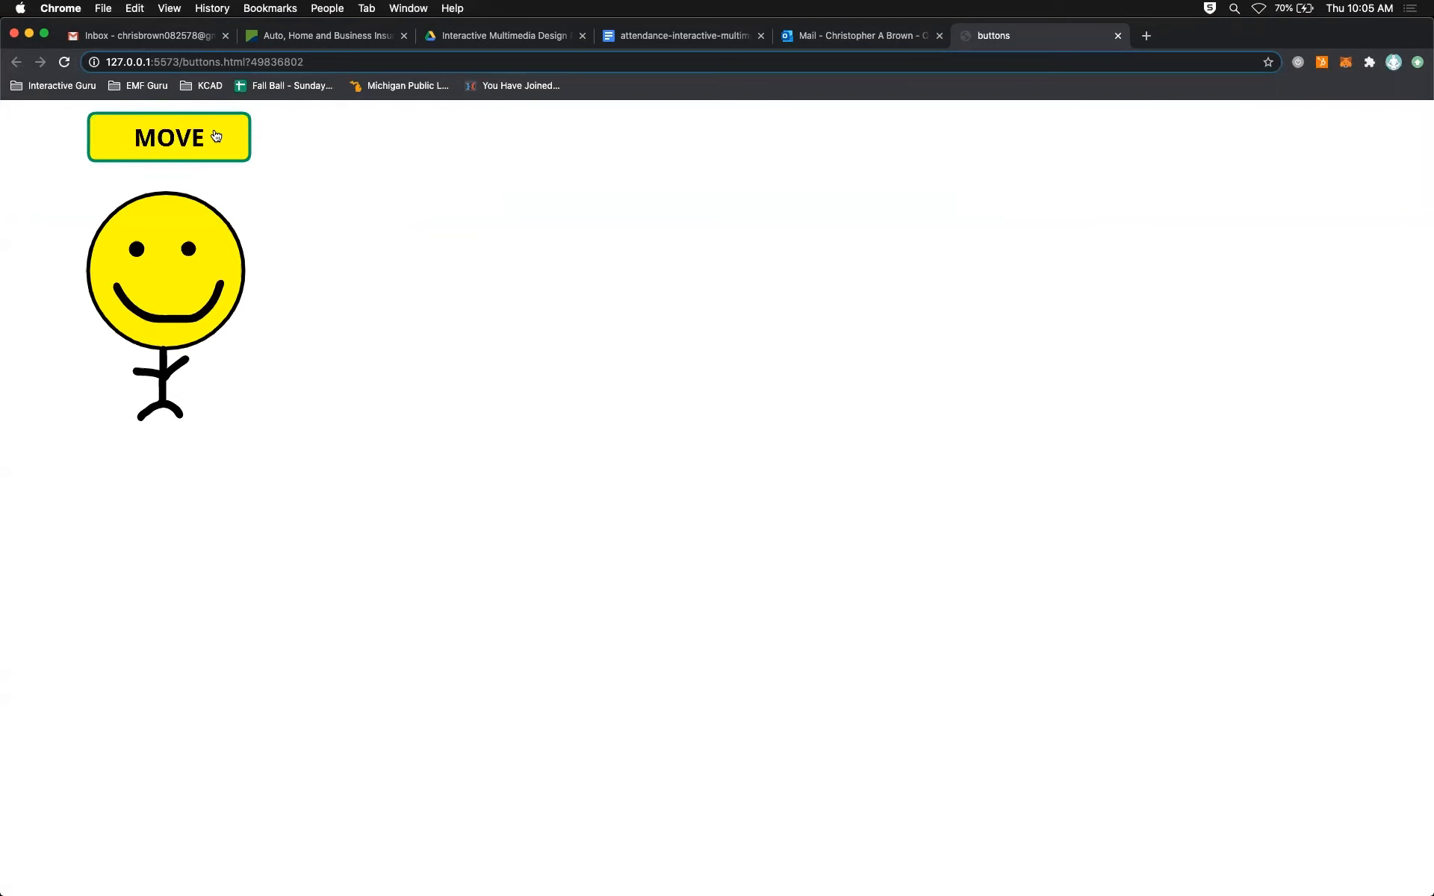
key("super+Tab")
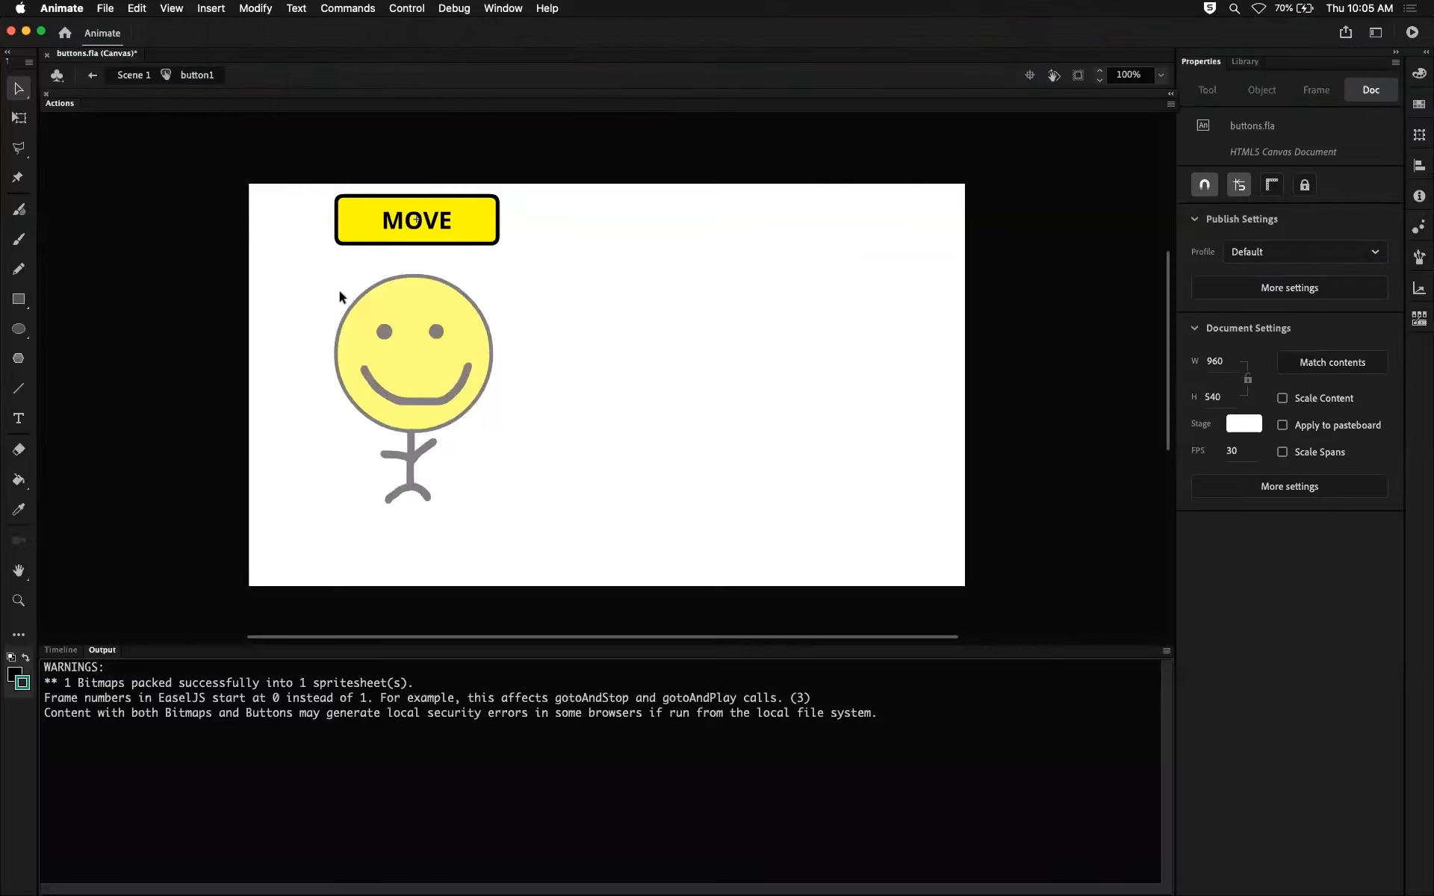
left_click(61, 650)
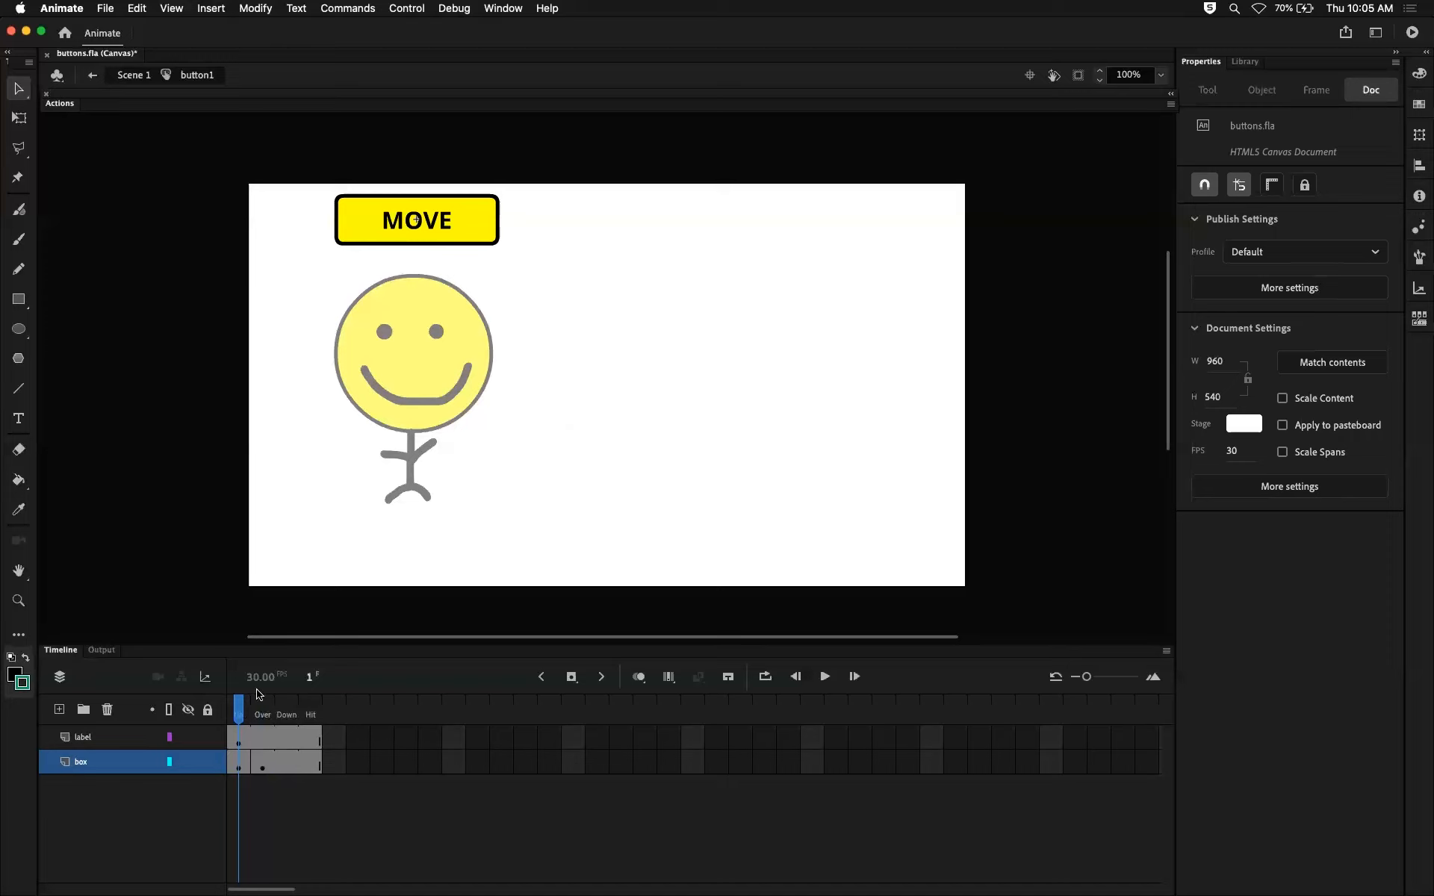
left_click_drag(240, 710, 267, 709)
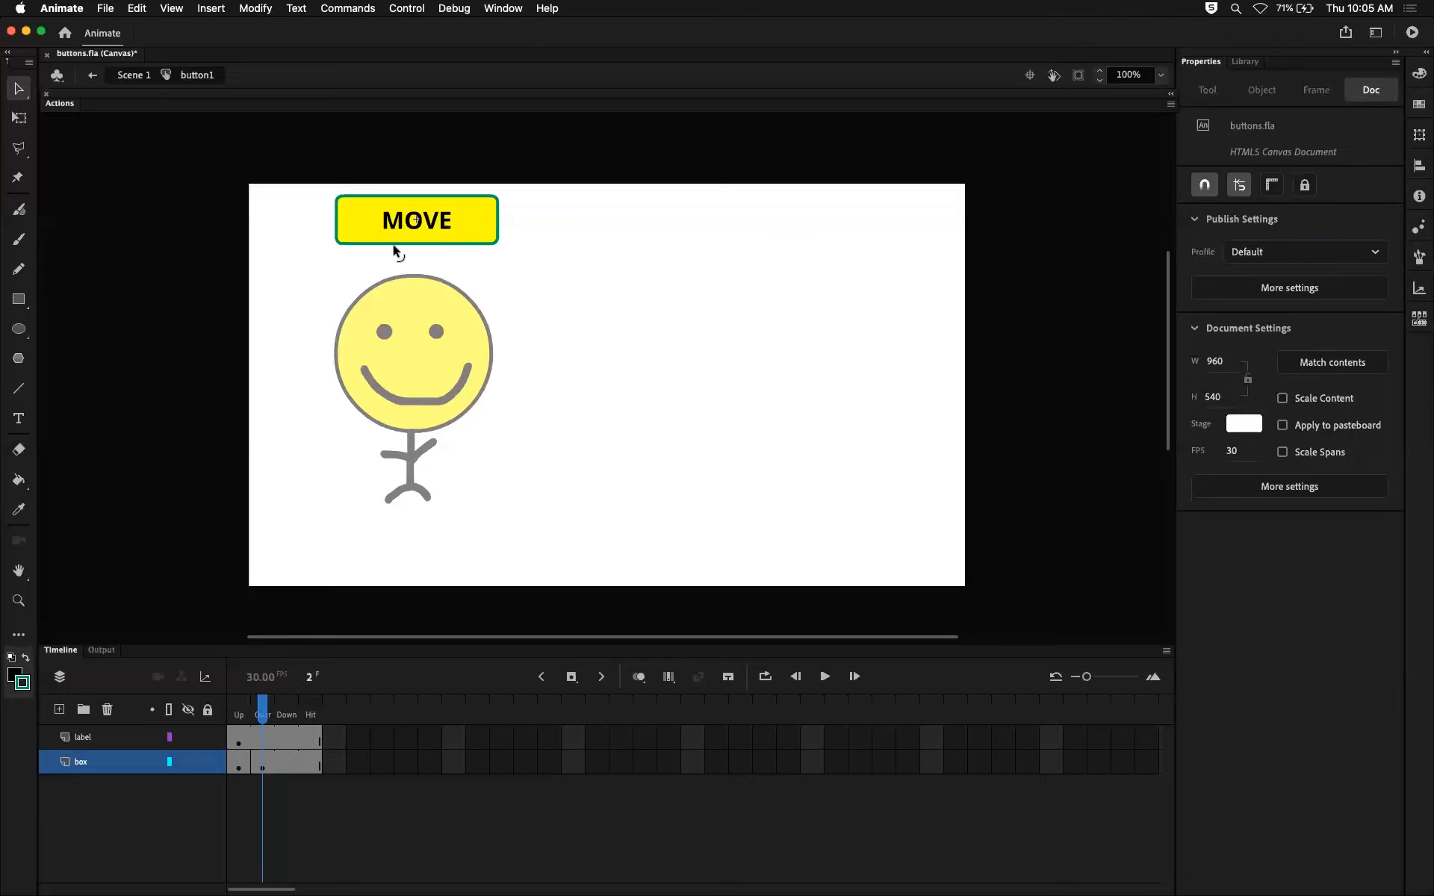
mouse_move(262, 710)
left_mouse_down()
mouse_move(239, 711)
mouse_move(263, 709)
left_mouse_up()
mouse_move(265, 707)
left_mouse_down()
mouse_move(286, 709)
mouse_move(256, 709)
left_mouse_up()
key("super+Return")
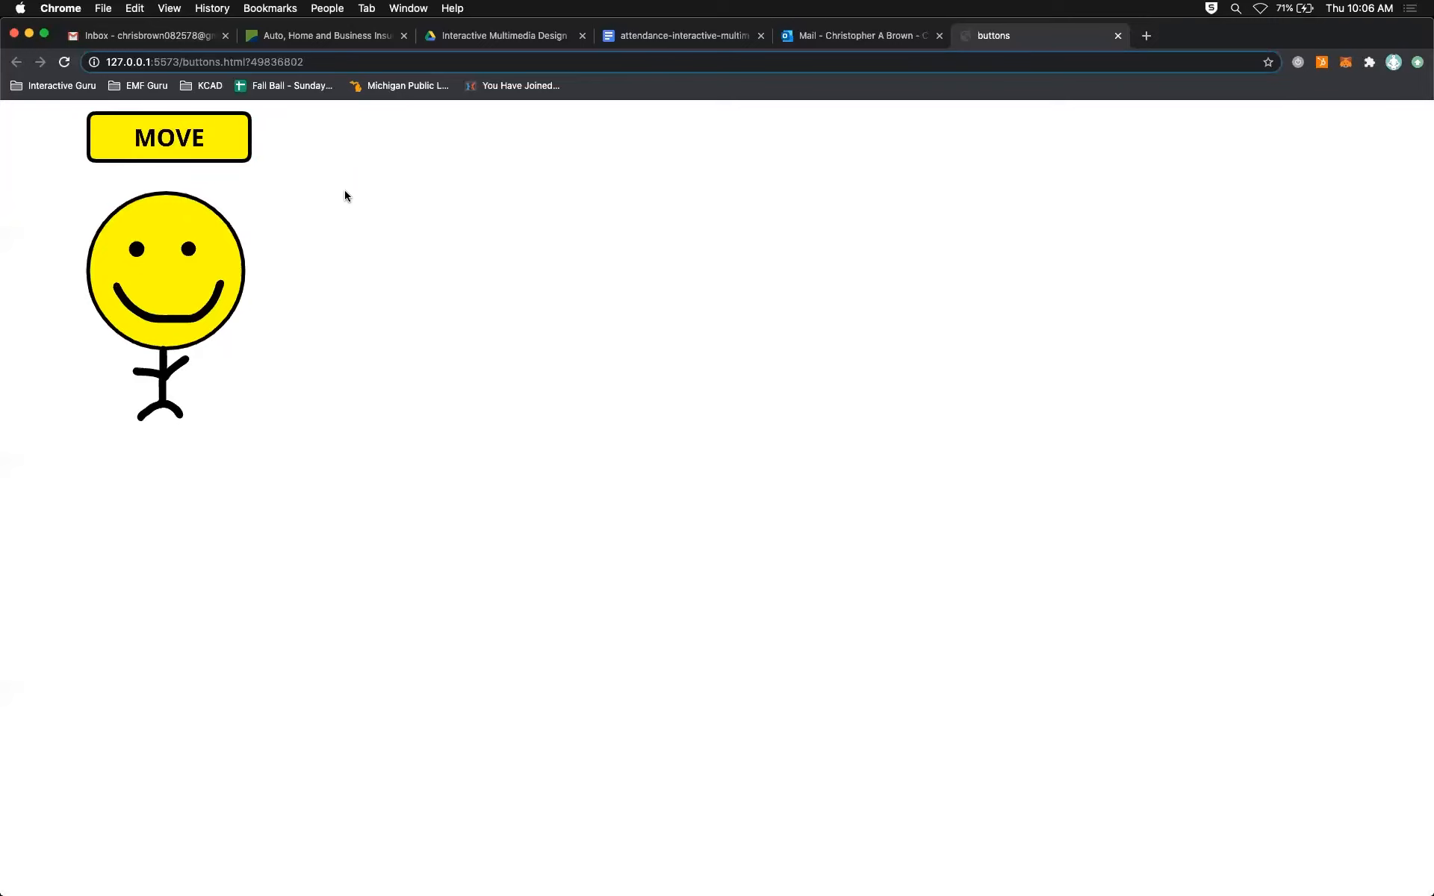
key("super+Tab")
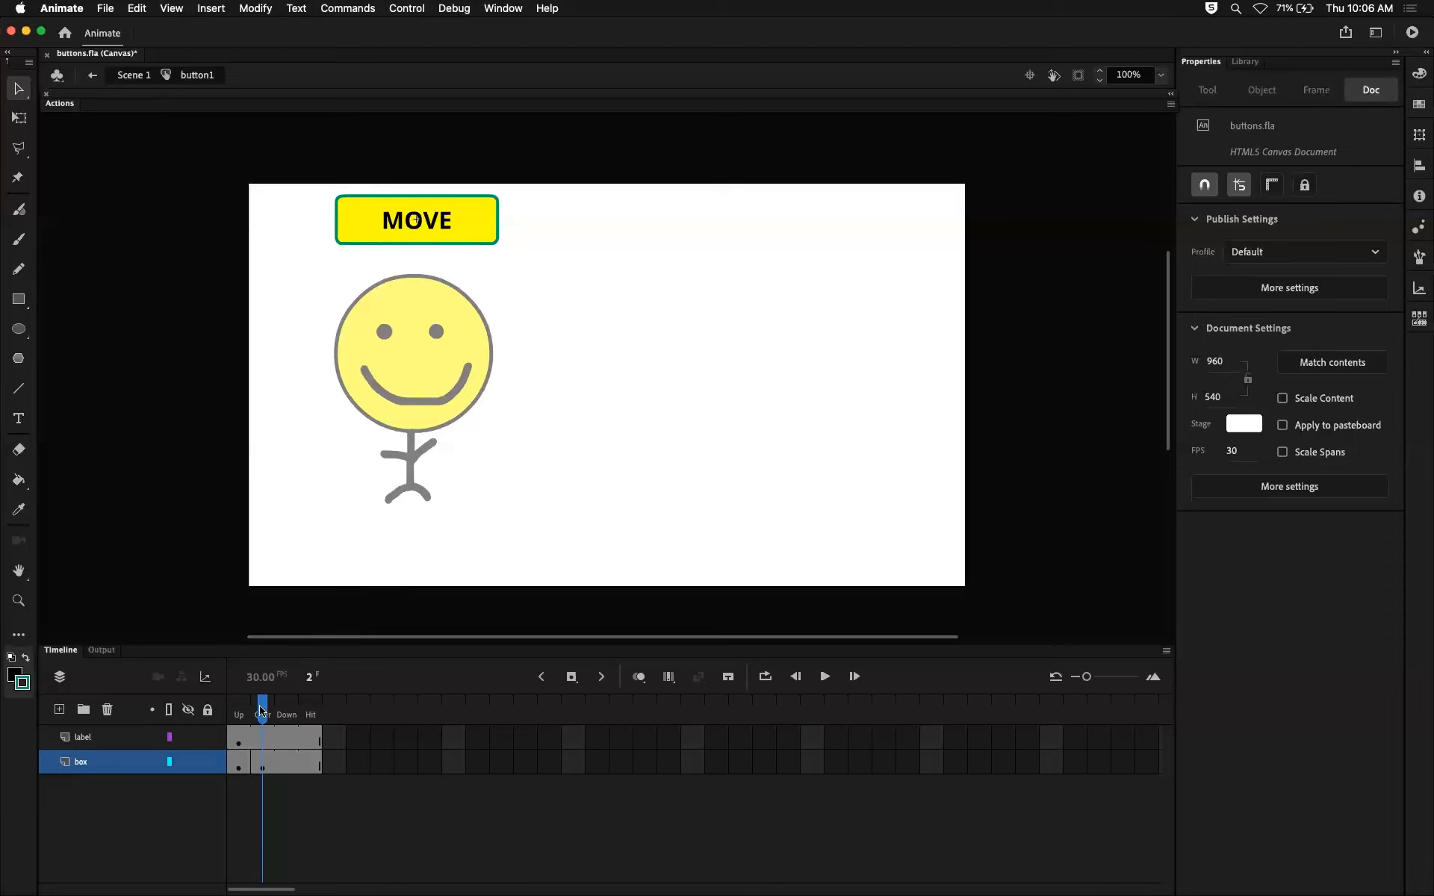
Lock the label layer and insert a keyframe in the box layer at the Down state.
left_click(287, 714)
left_click(283, 760)
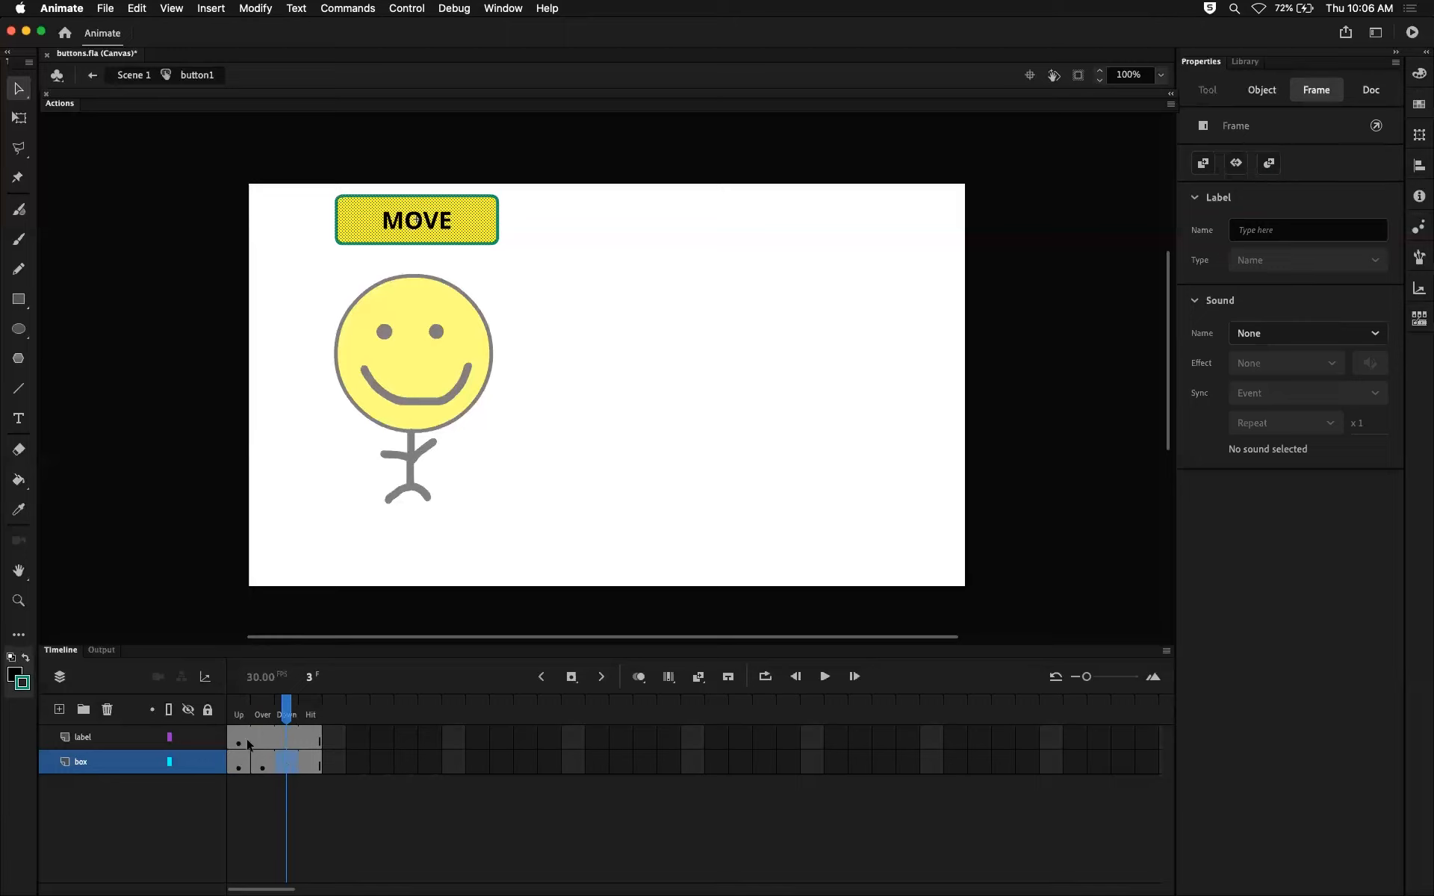
left_click(208, 737)
left_click(304, 799)
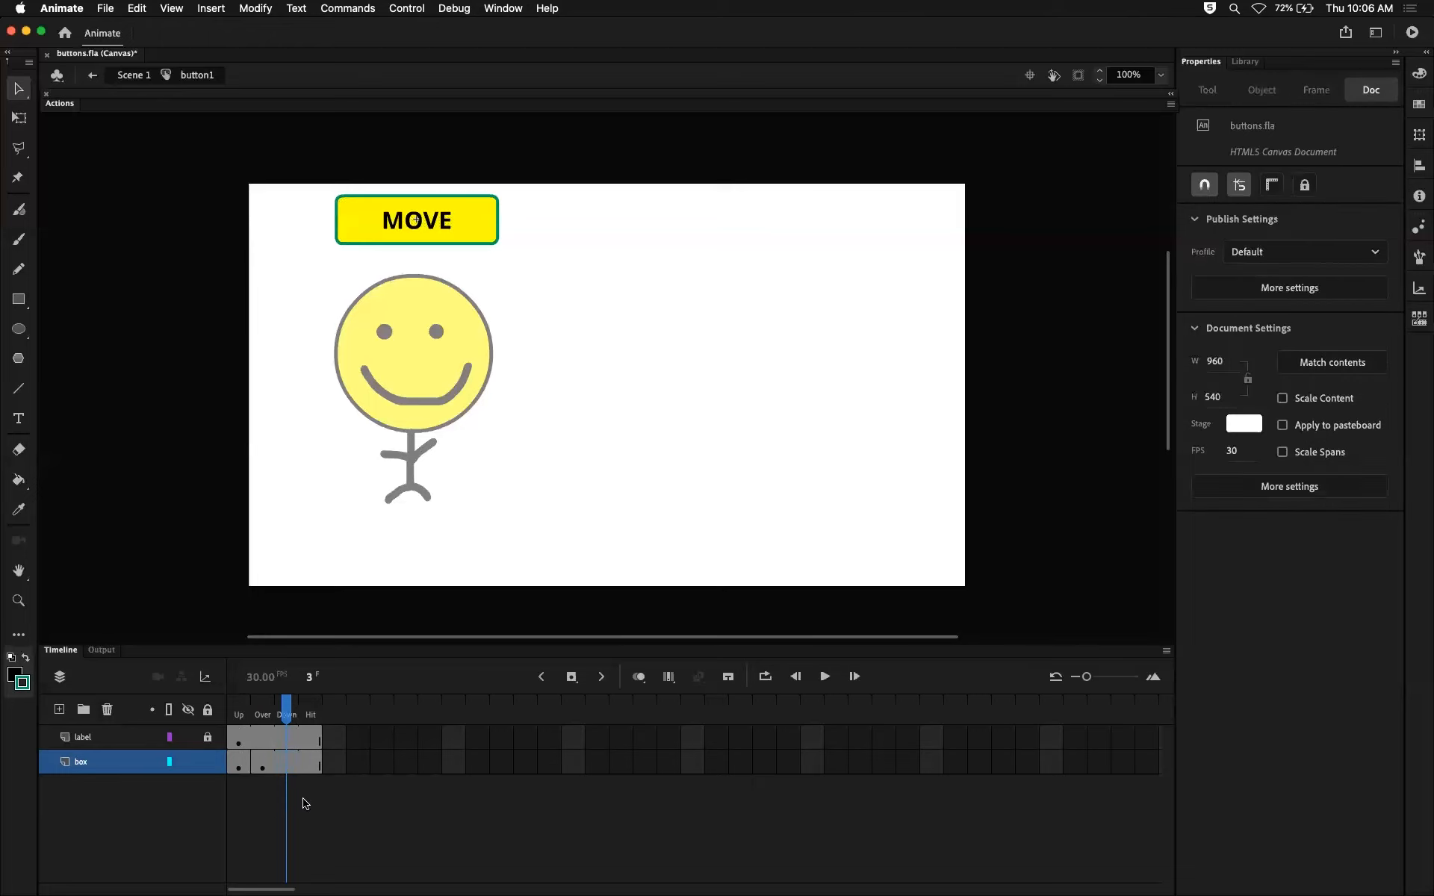
left_click(287, 766)
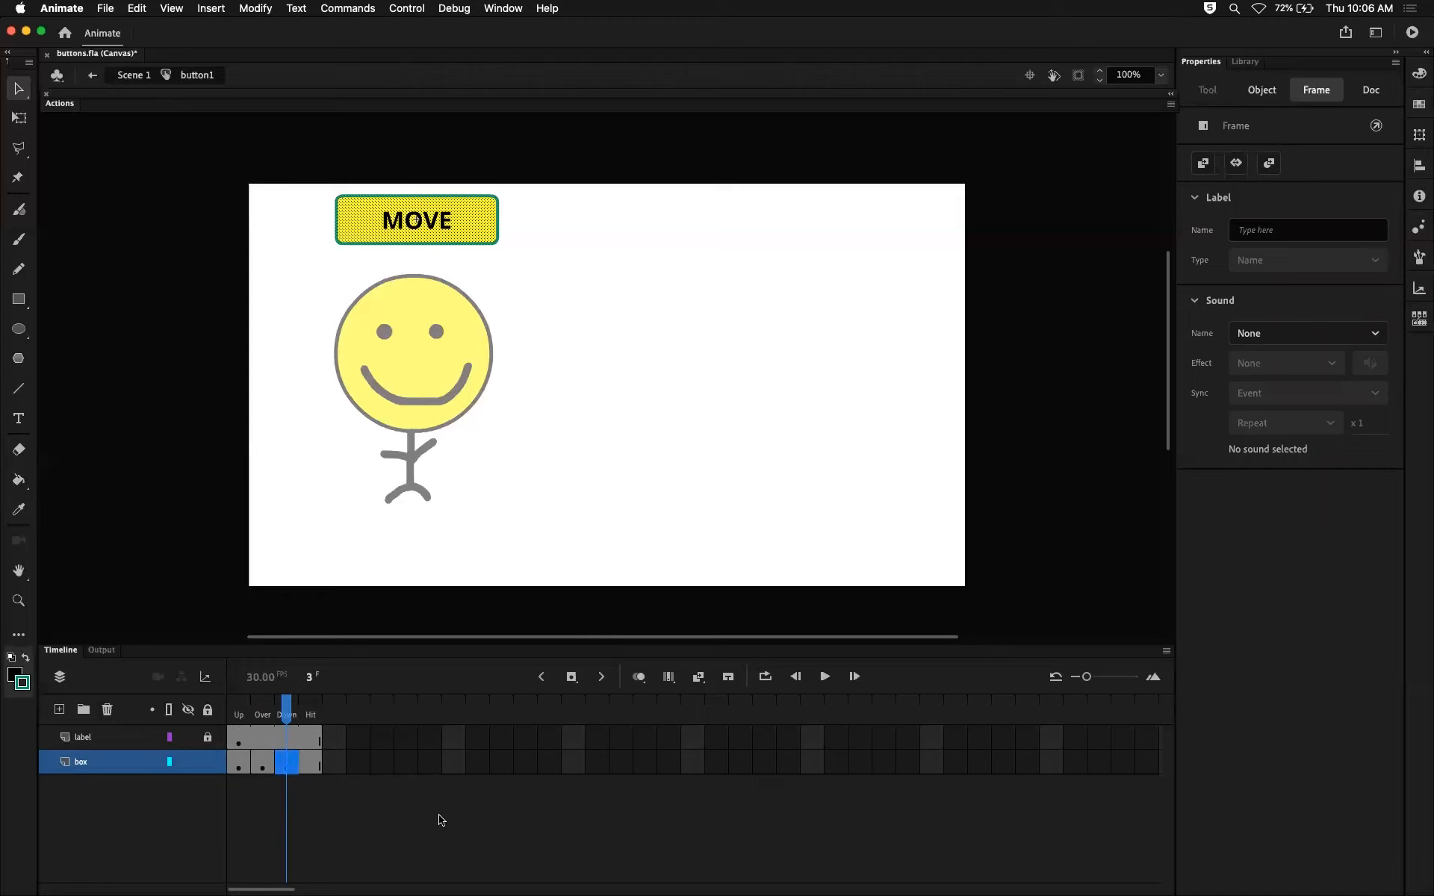
left_click(318, 790)
left_click(288, 766)
left_click(535, 249)
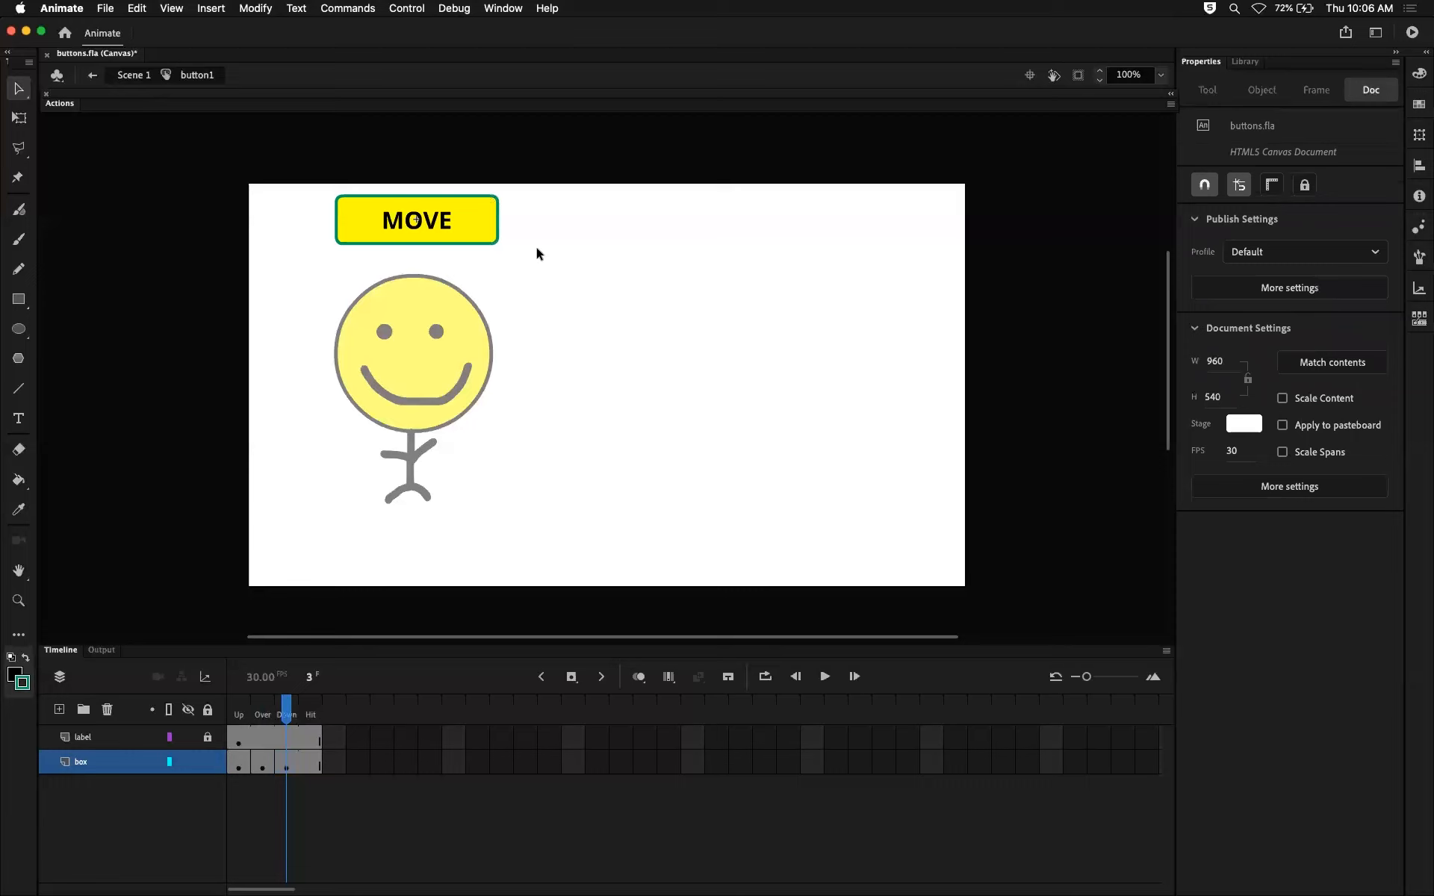
Fill the box layer's Down-state rectangle with the green sampled from its border and clear the selection.
left_click(478, 224)
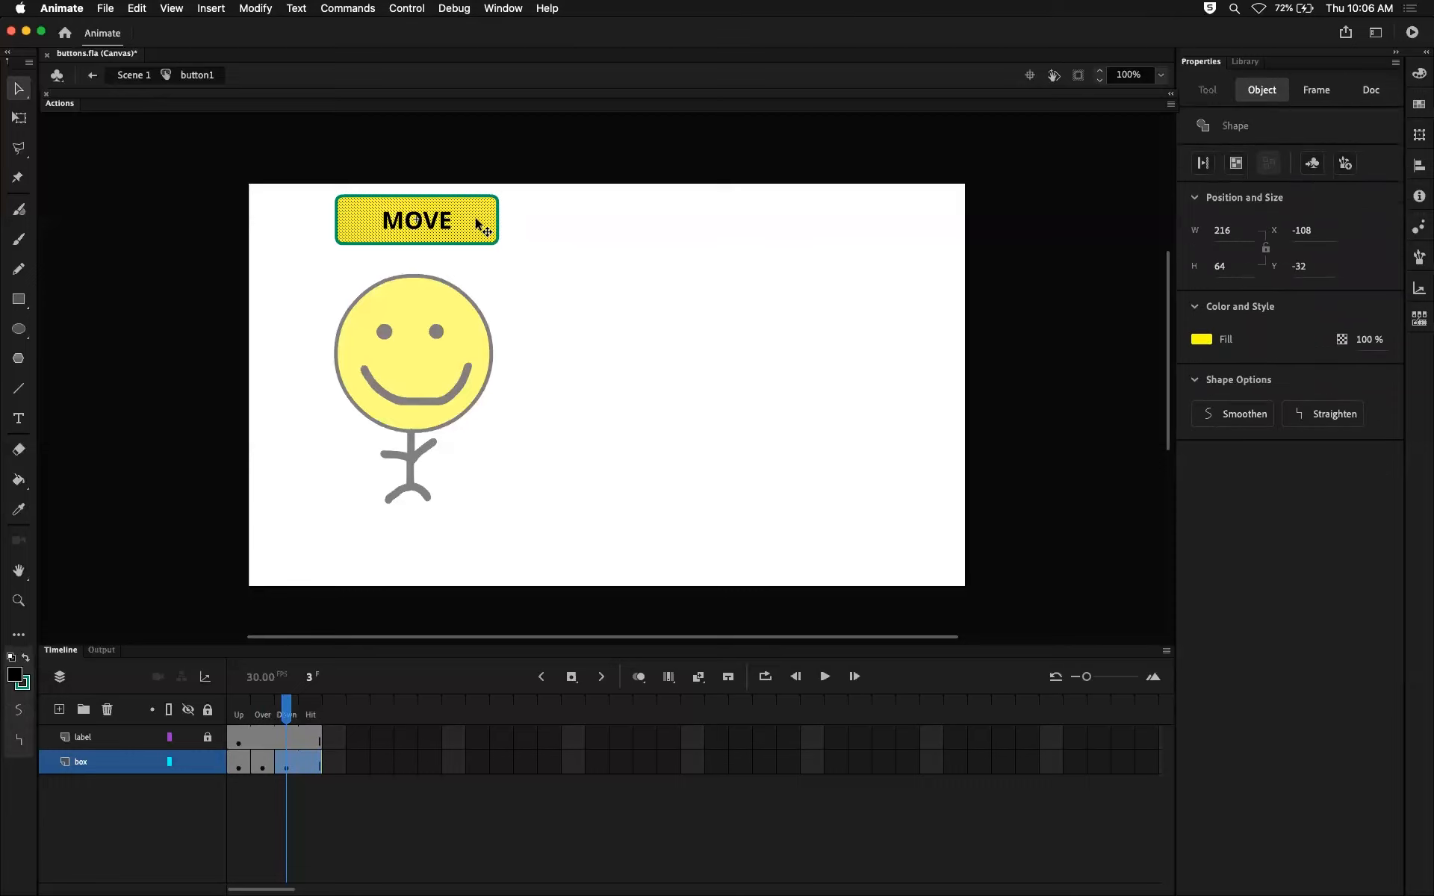
left_click(1202, 340)
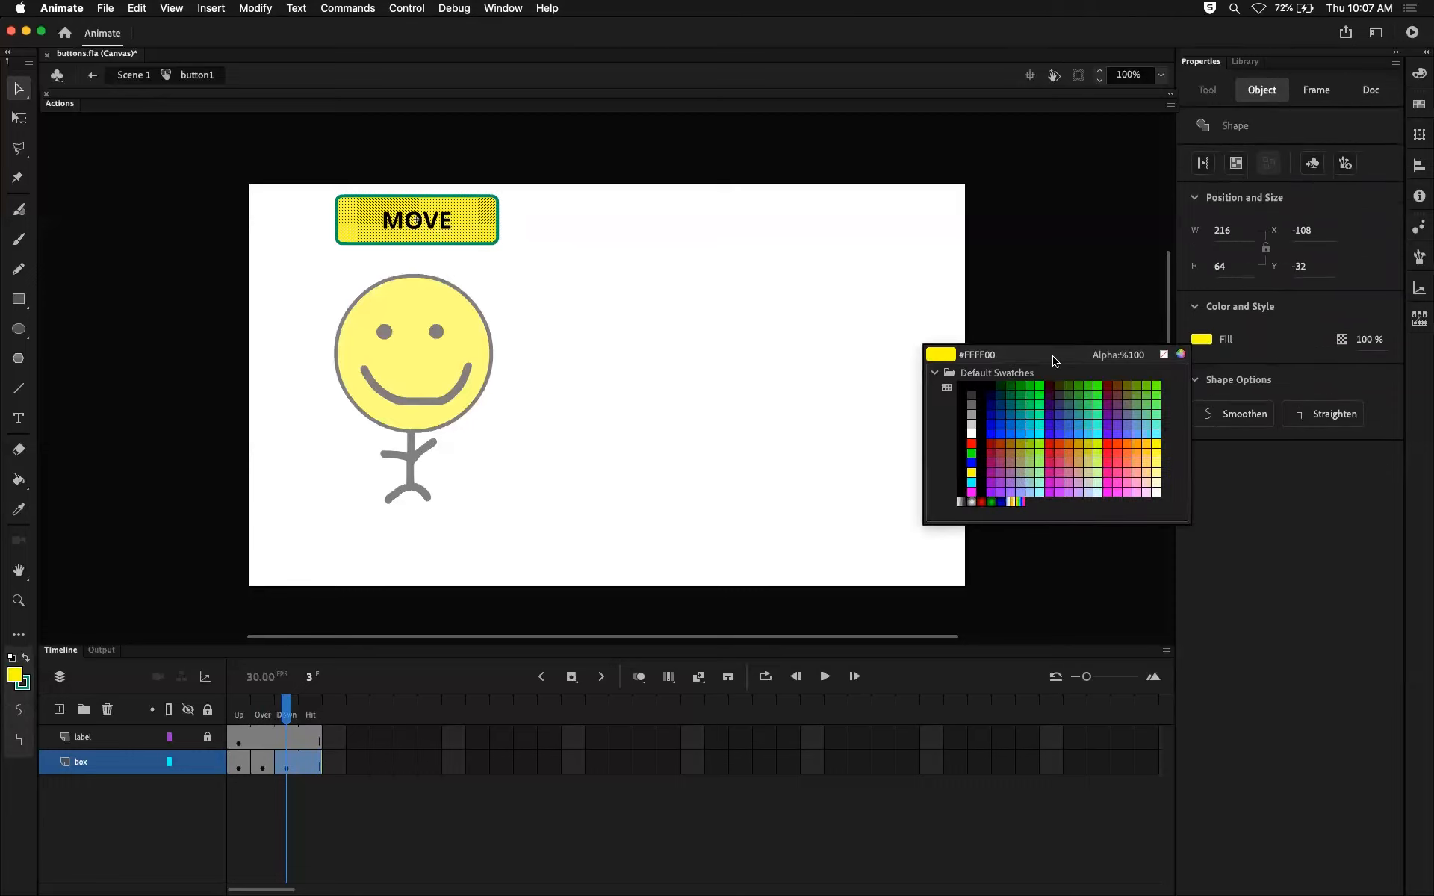
left_click(499, 216)
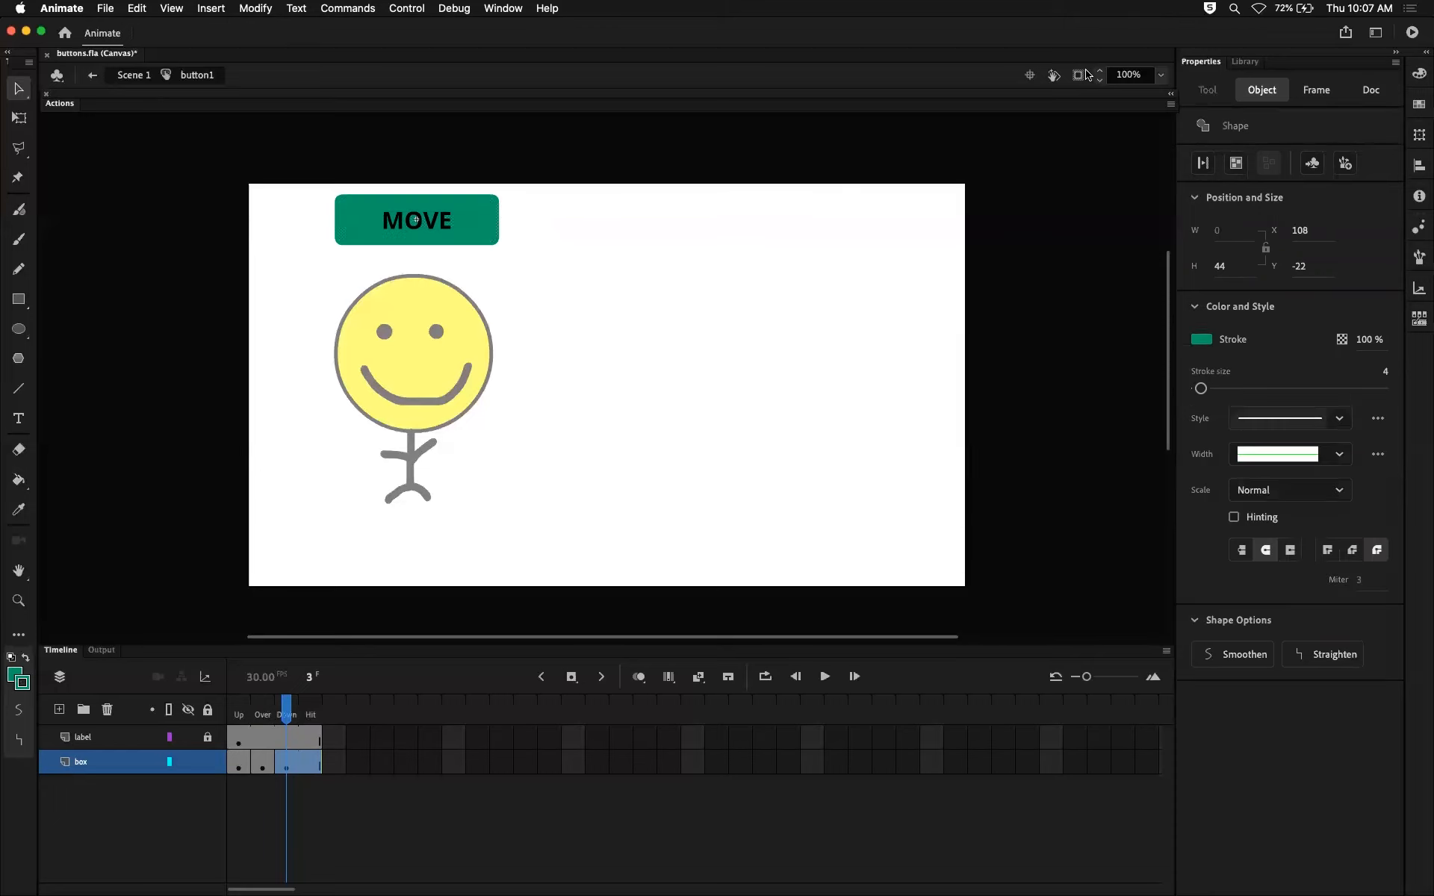
left_click(626, 257)
Examine the Up, Over and Down states in turn and compare the three keyframes of the box layer.
mouse_move(292, 704)
left_mouse_down()
mouse_move(230, 704)
mouse_move(314, 705)
mouse_move(226, 701)
left_mouse_up()
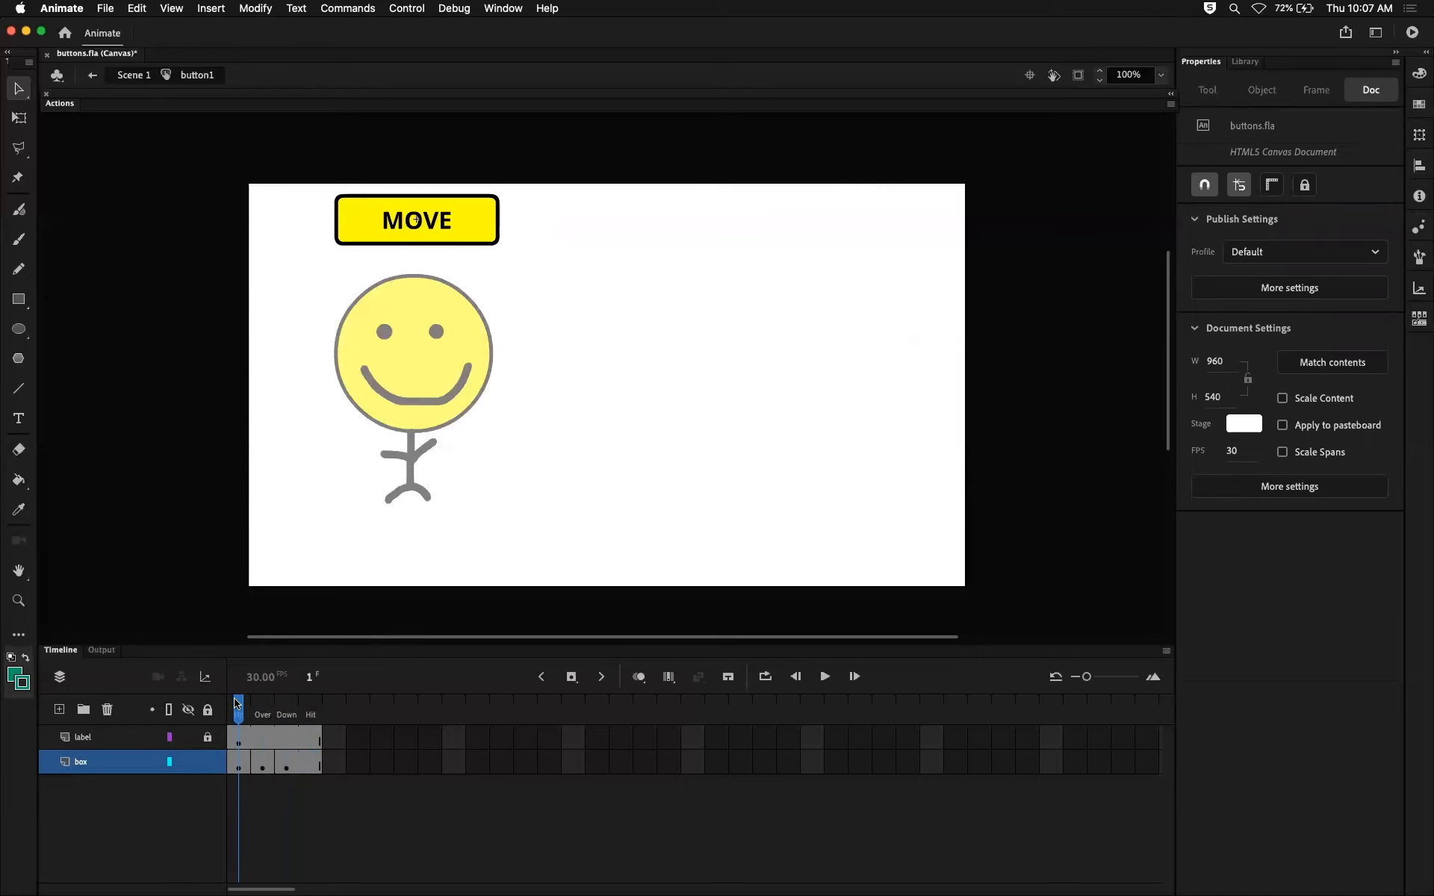
left_click_drag(237, 705, 257, 705)
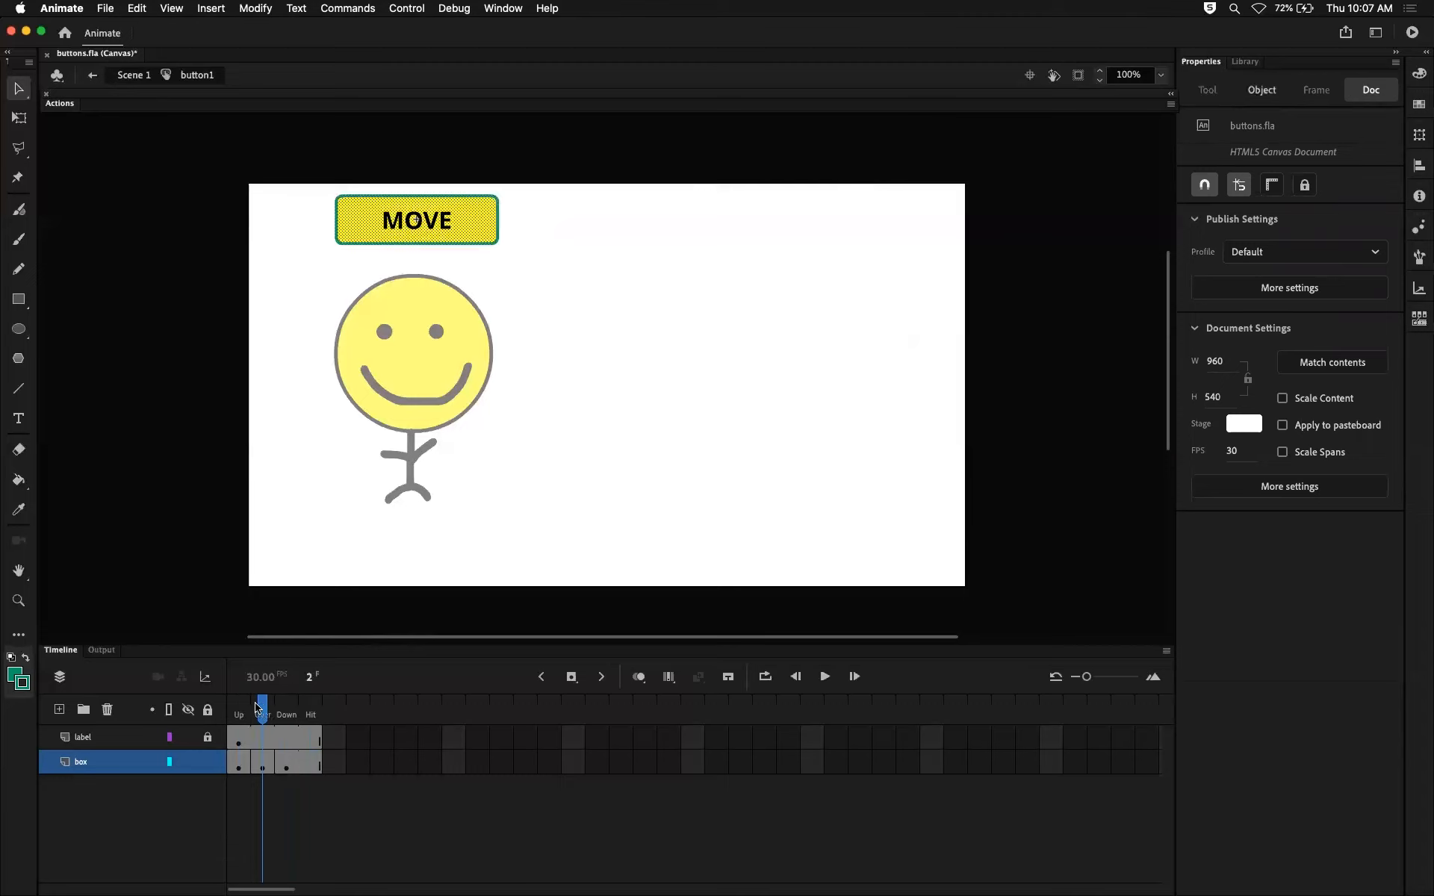
left_click_drag(257, 705, 286, 712)
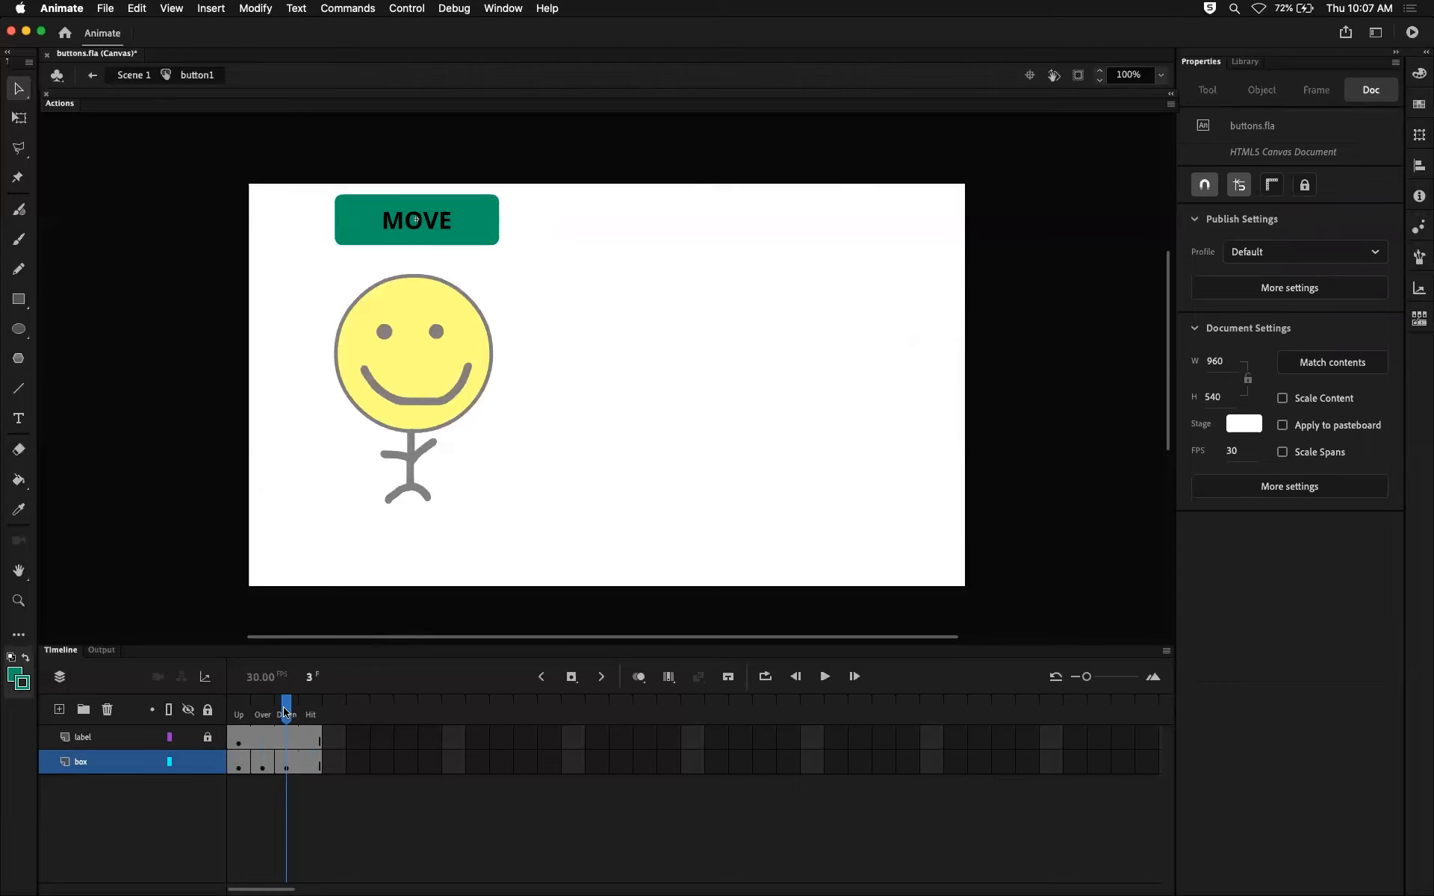
left_click(238, 763)
left_click(262, 765)
left_click(286, 763)
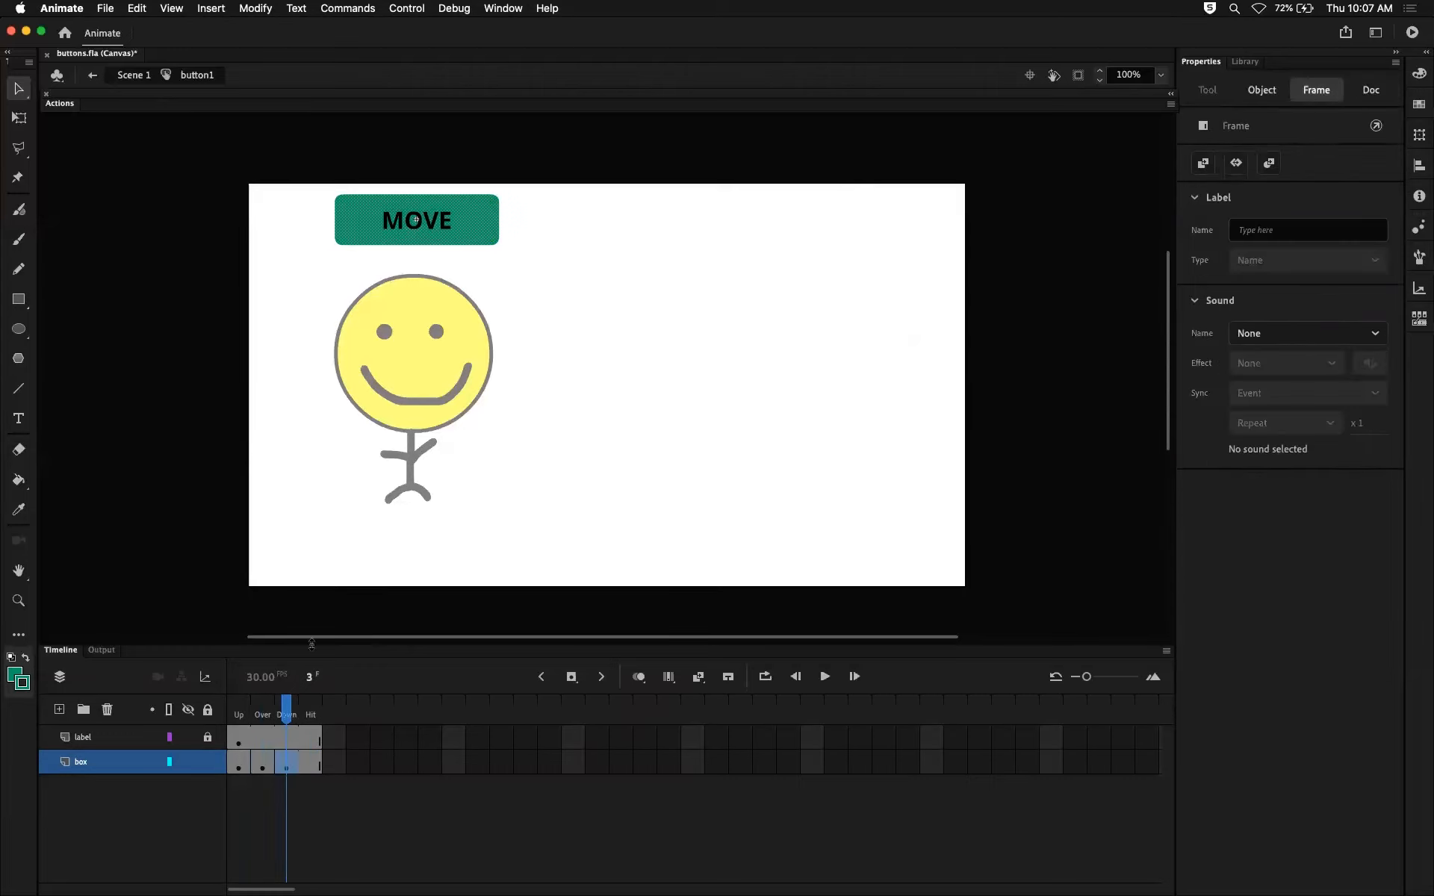
Test the MOVE button's Down state in the browser preview with repeated presses and return to the Animate timeline.
key("super+Return")
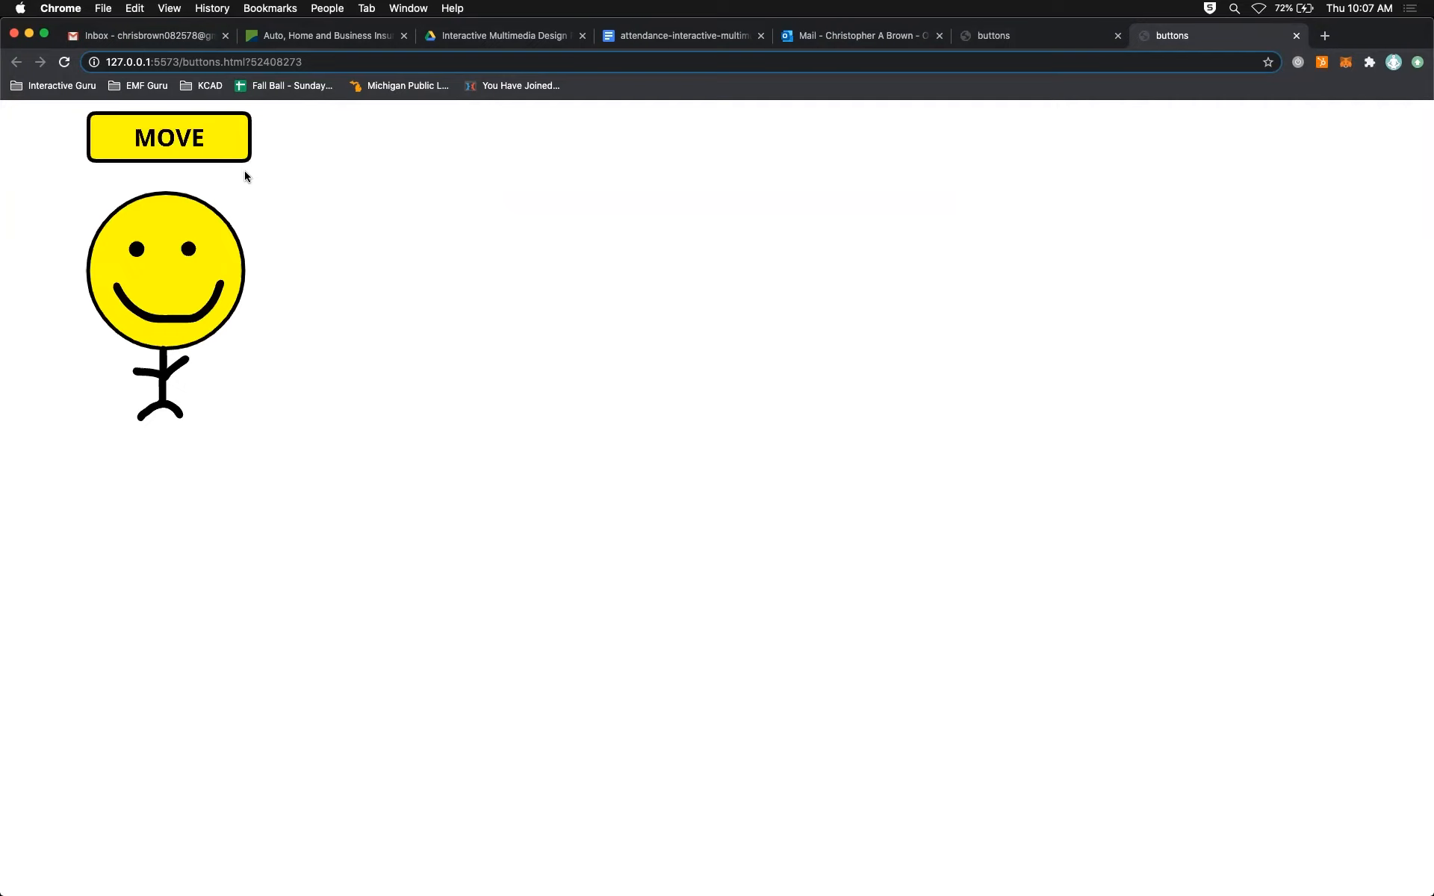
left_click(210, 146)
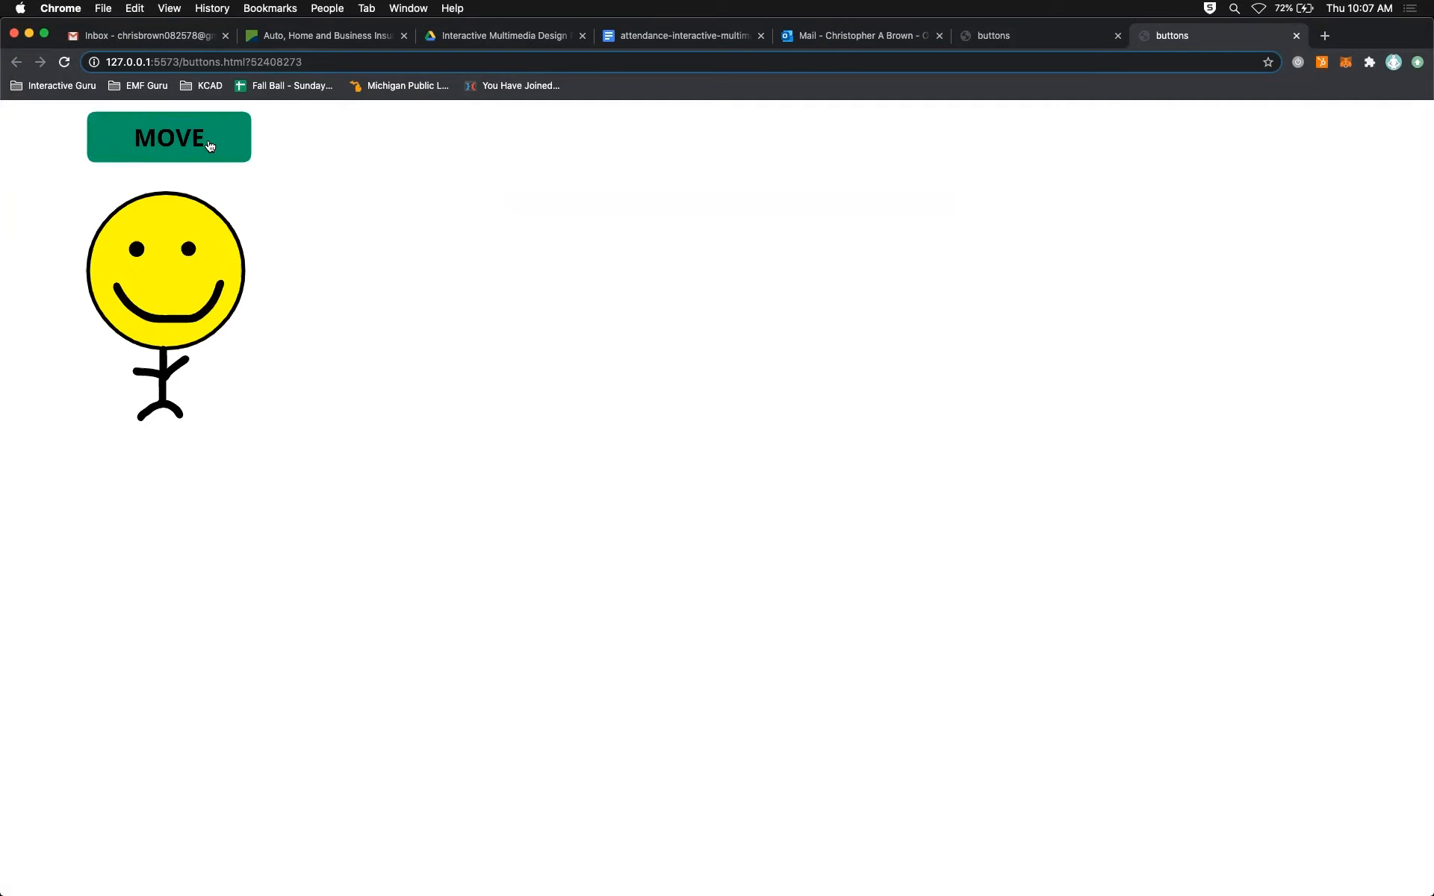
left_click(210, 146)
left_click(210, 145)
left_click(201, 138)
left_click(200, 139)
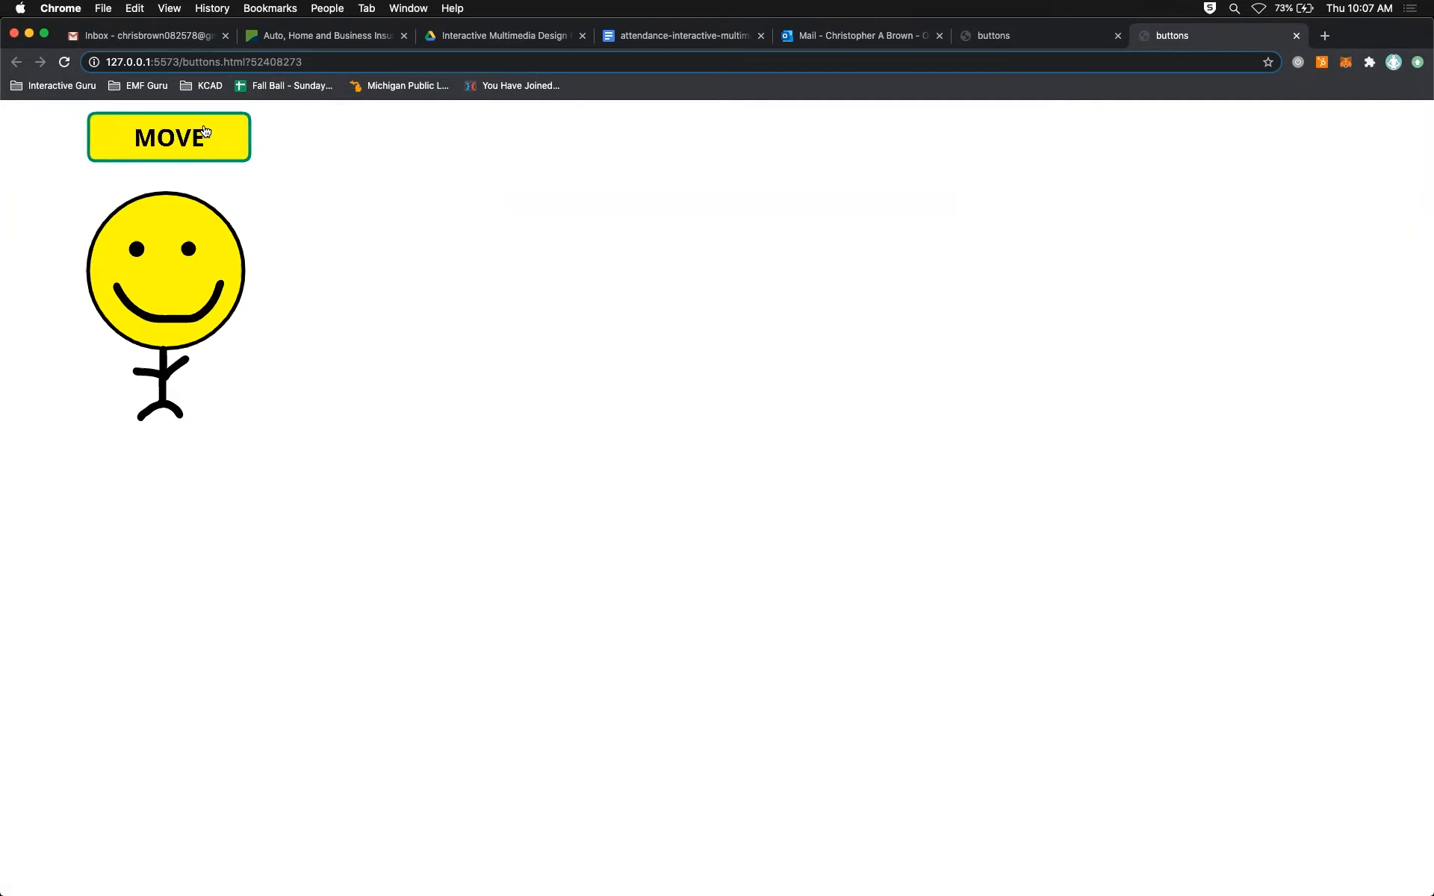
left_click(205, 132)
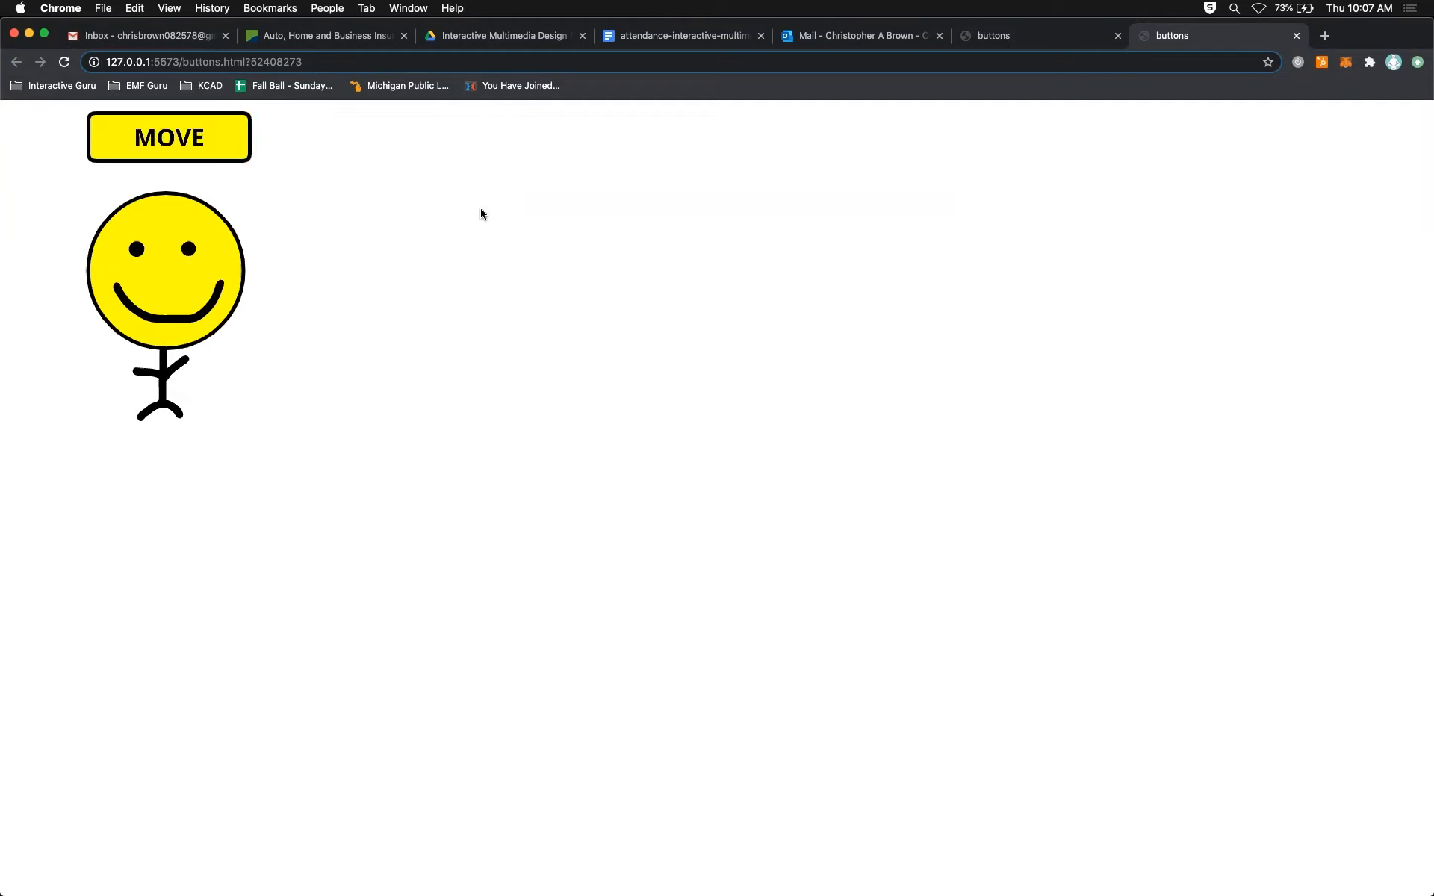
key("super+Tab")
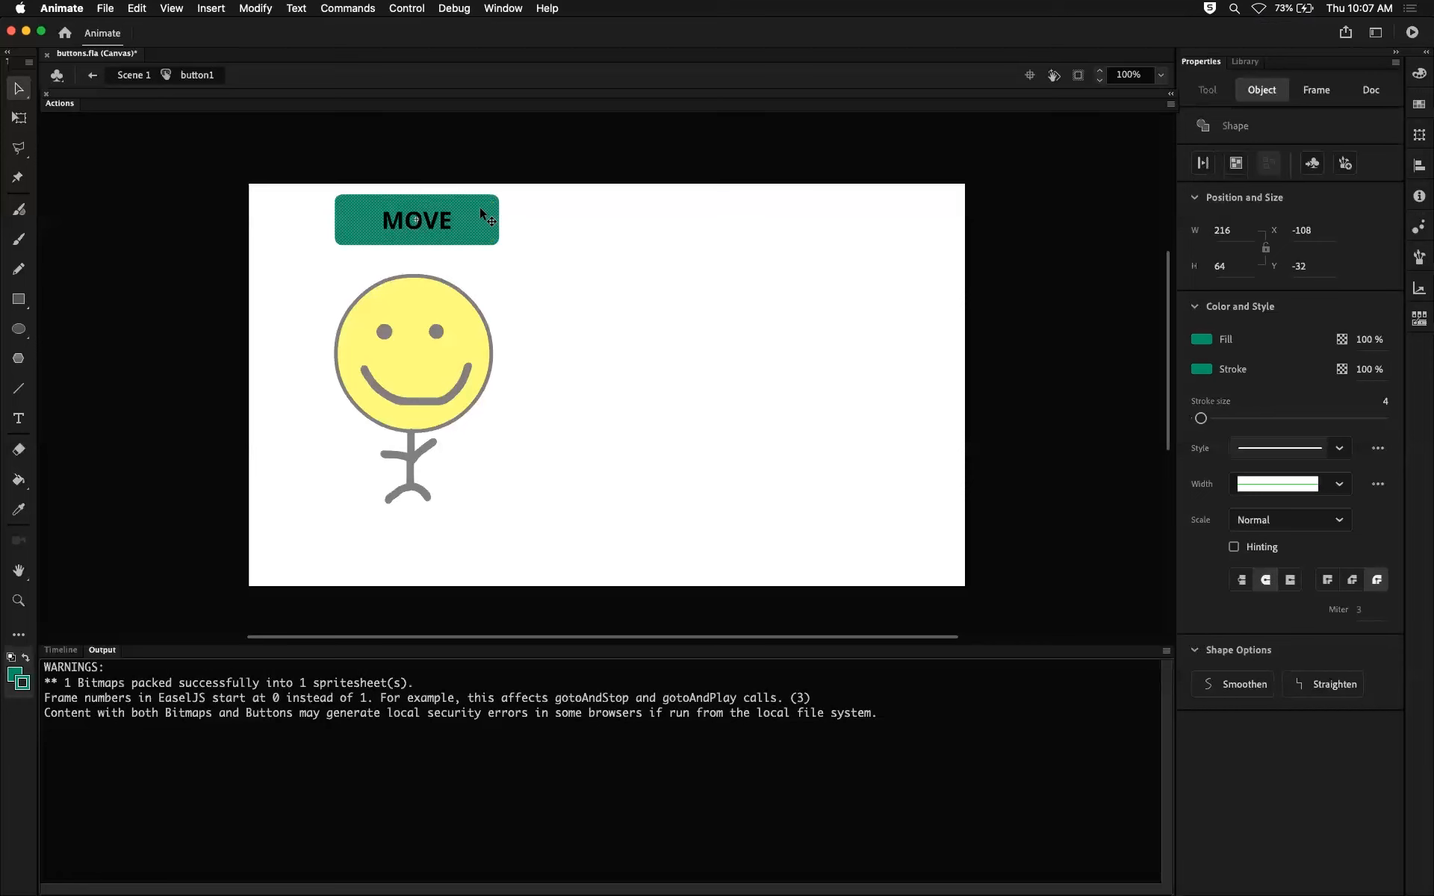
left_click(60, 651)
Examine the Hit frame of the label and box layers.
left_click_drag(288, 708, 318, 704)
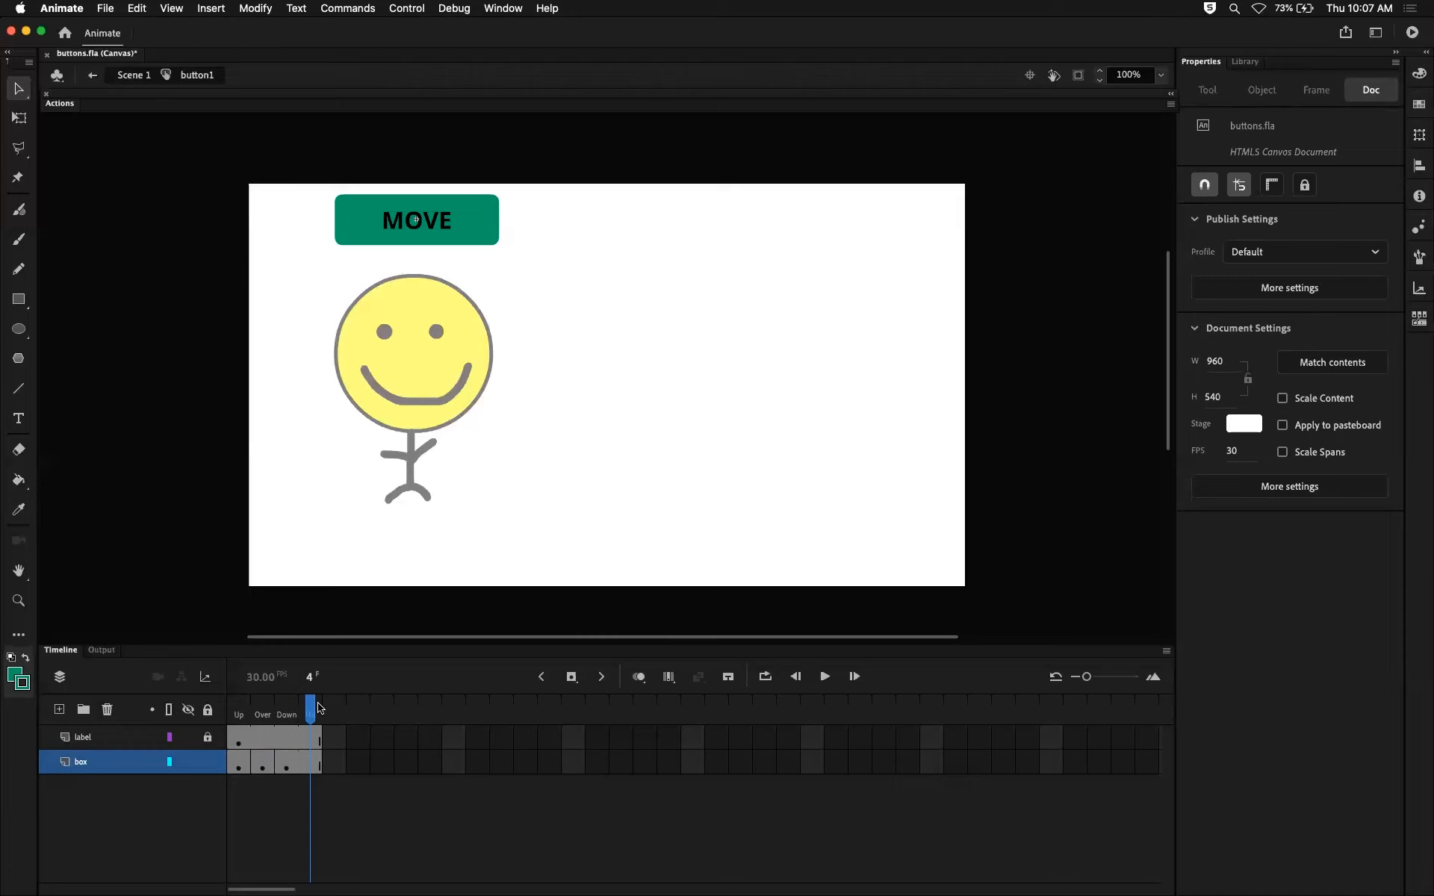
left_click(310, 739)
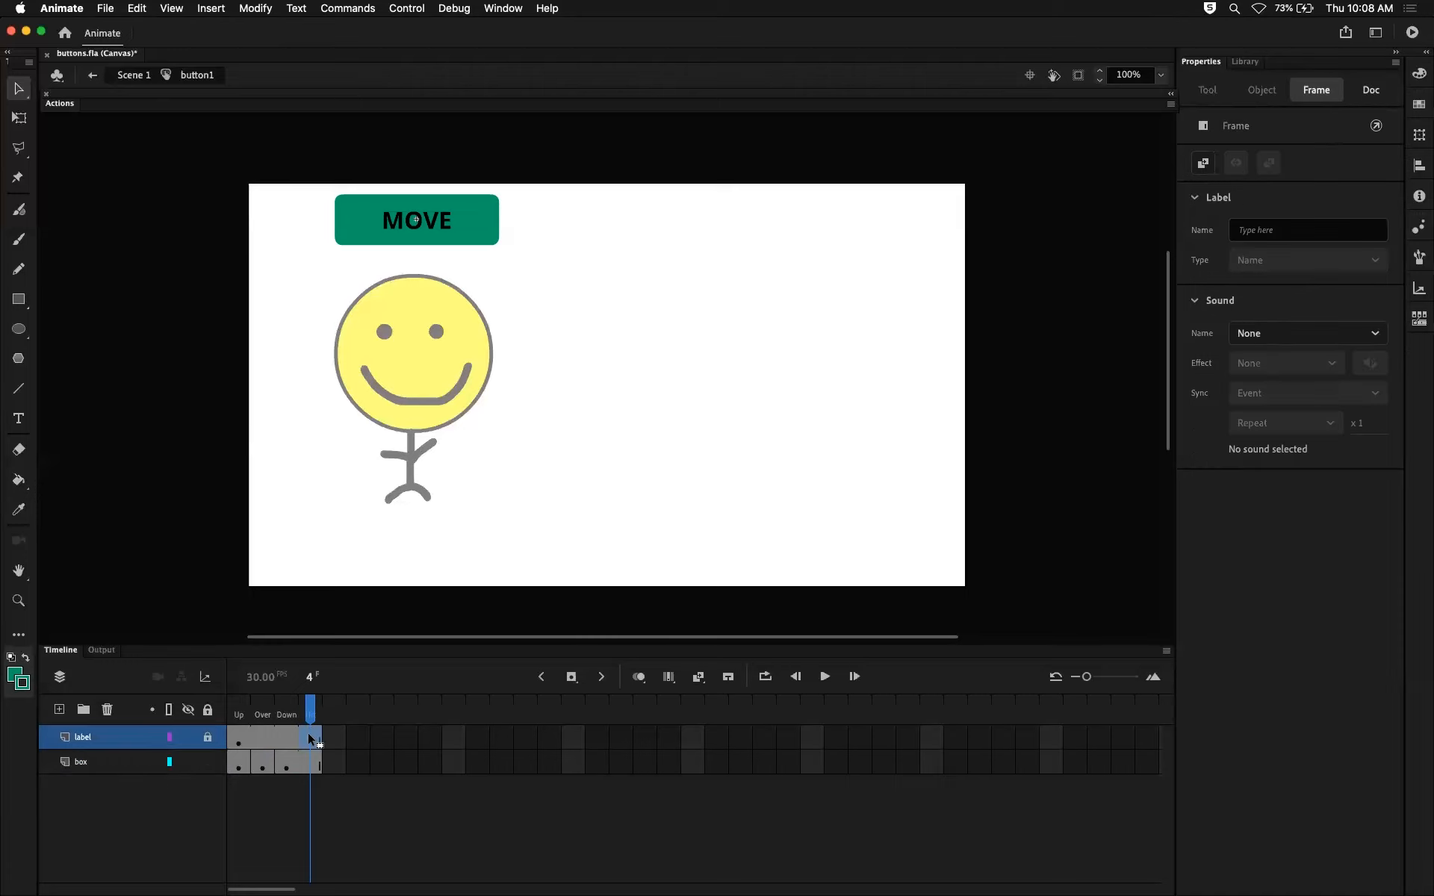
left_click(308, 751)
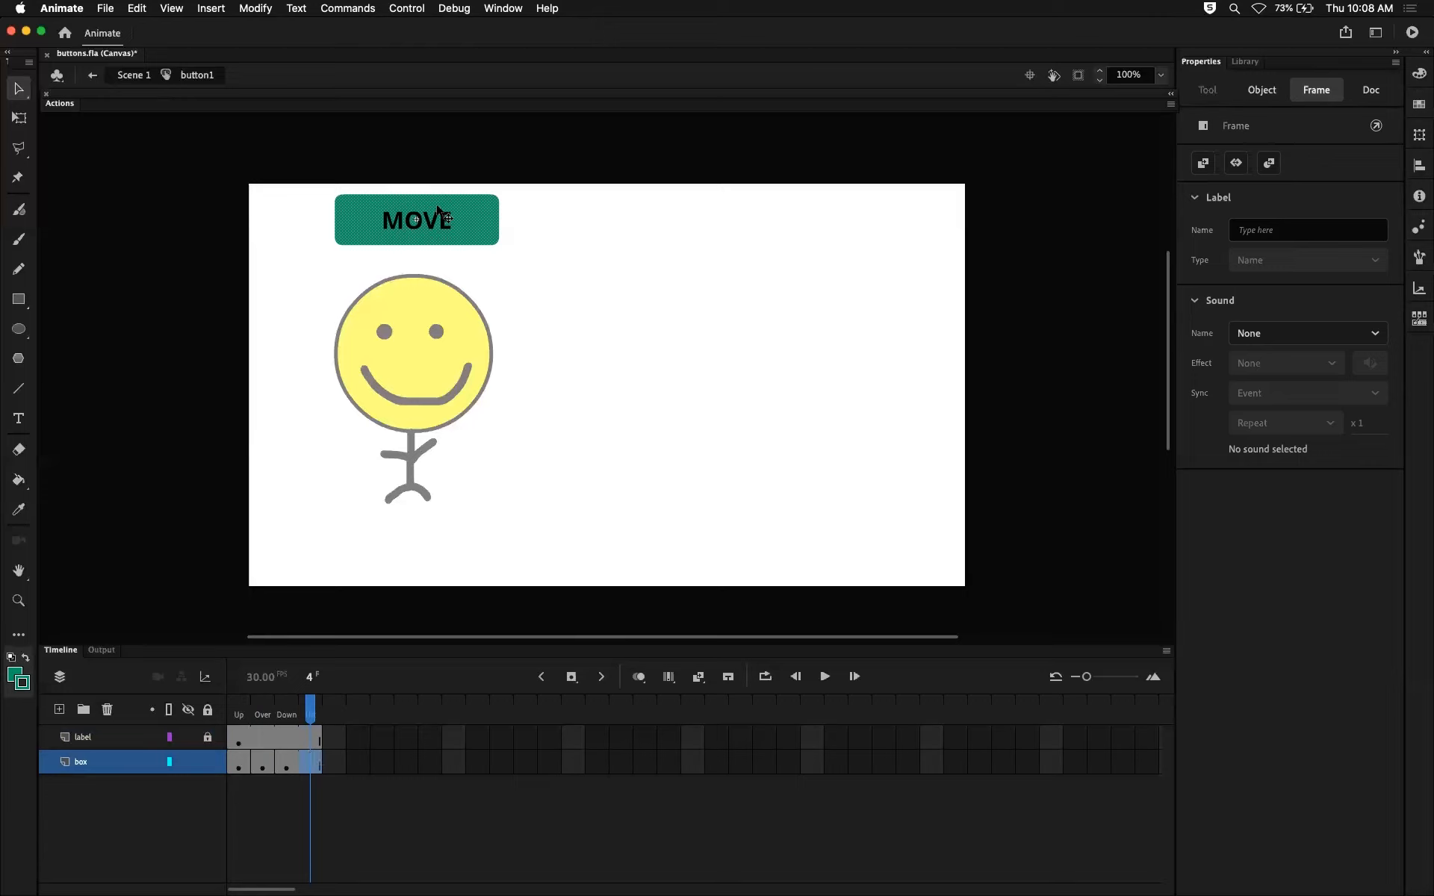
left_click(296, 707)
left_click(312, 706)
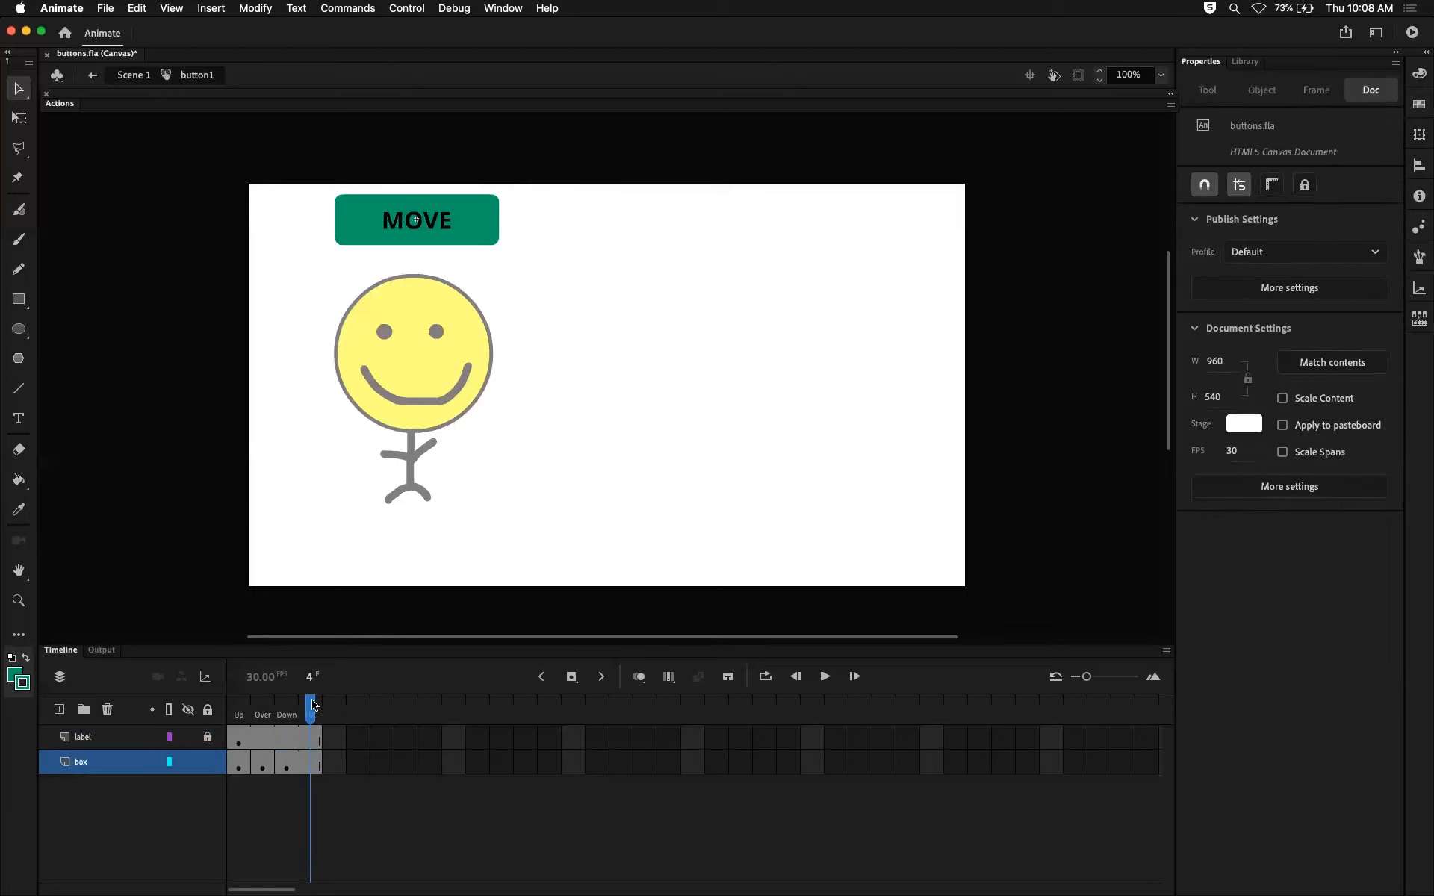
Test the MOVE button's clickable area in the browser preview at several points and return to the Animate timeline.
key("super+Return")
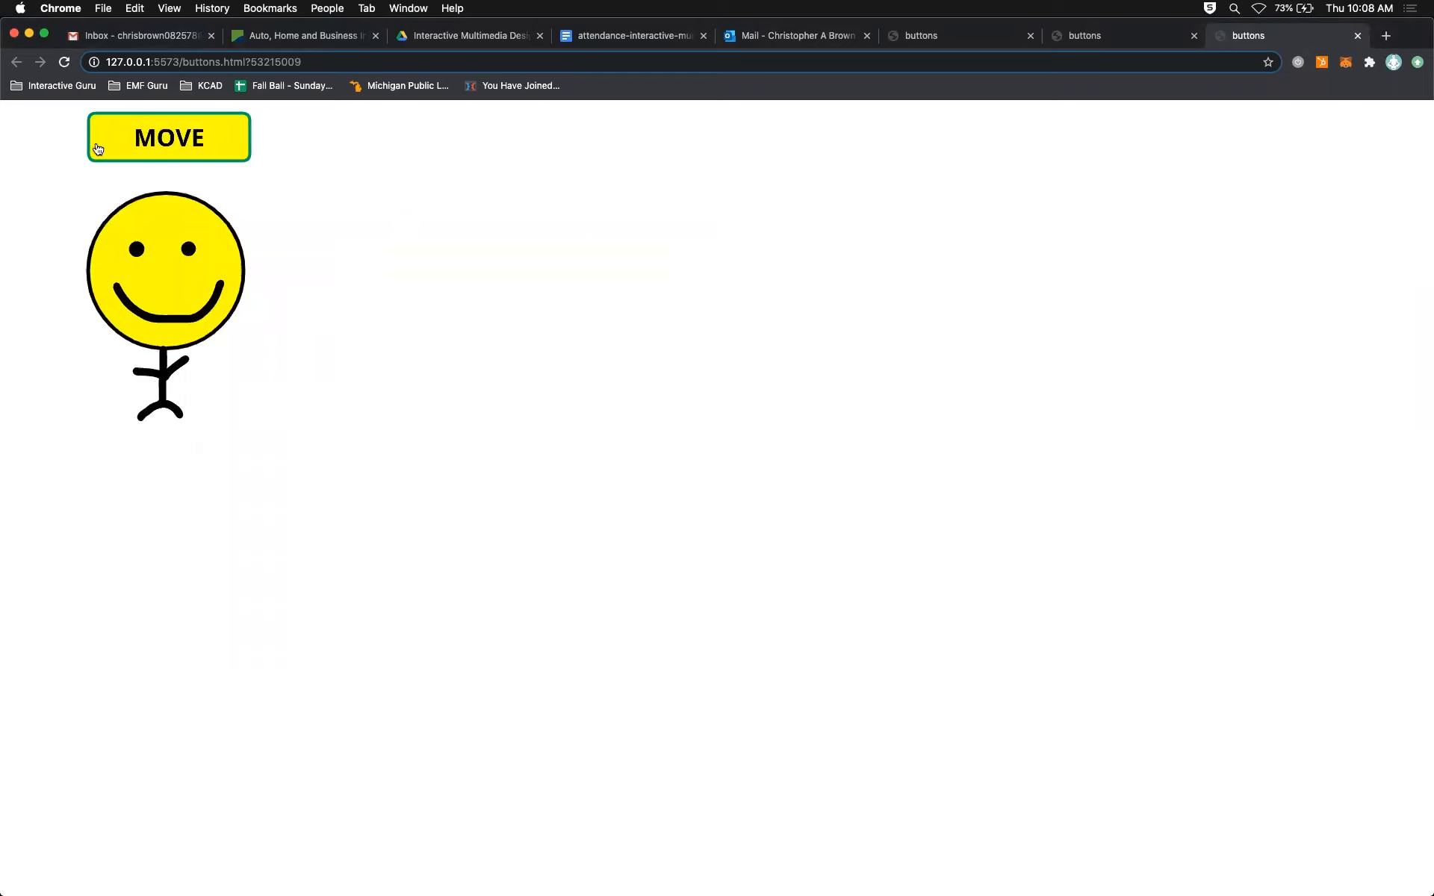
left_click(220, 158)
left_click(158, 148)
left_click(244, 152)
key("super+Tab")
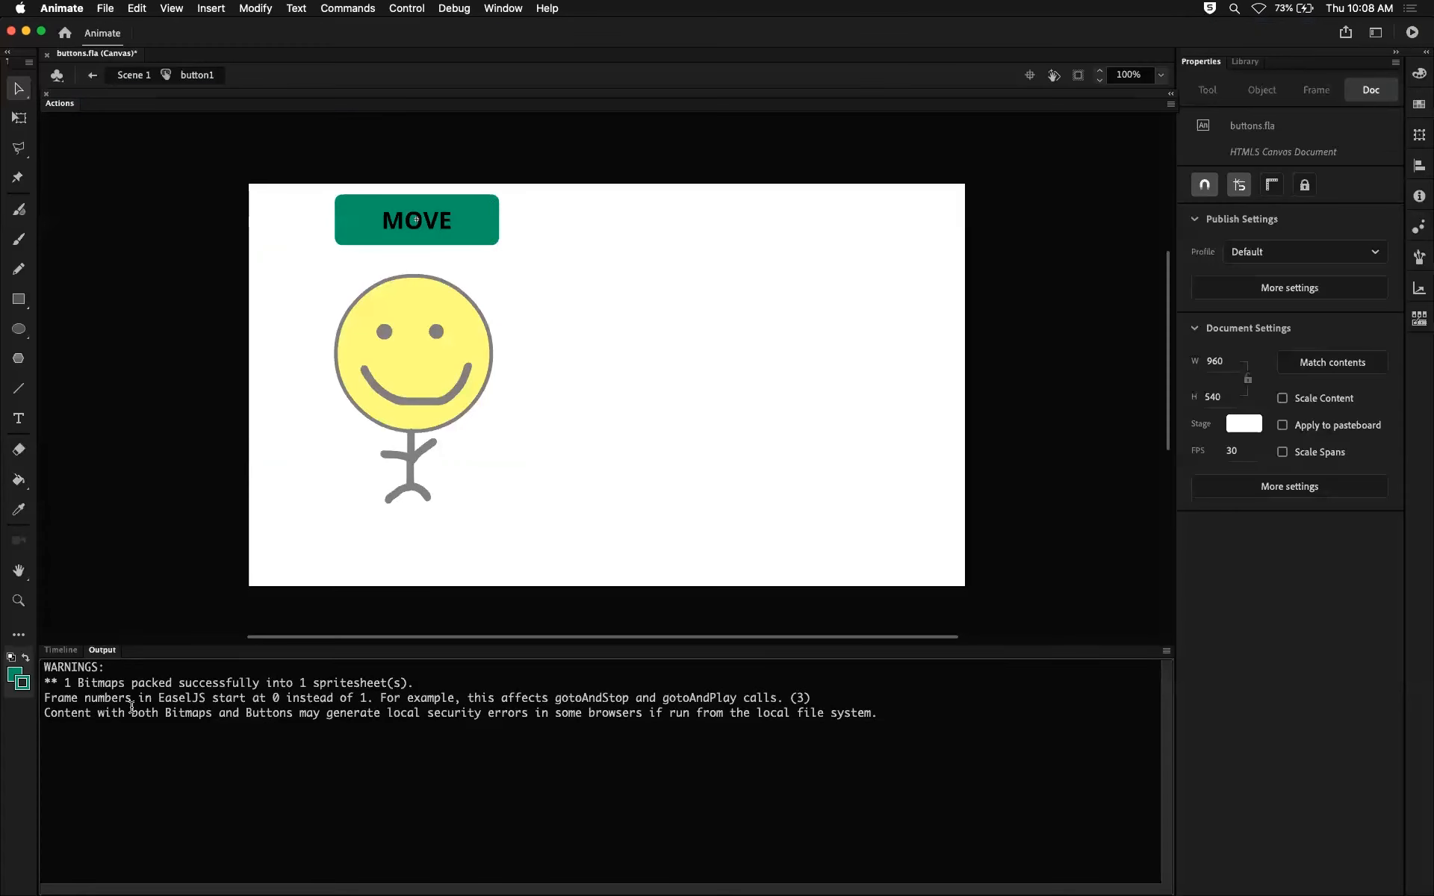
left_click(54, 650)
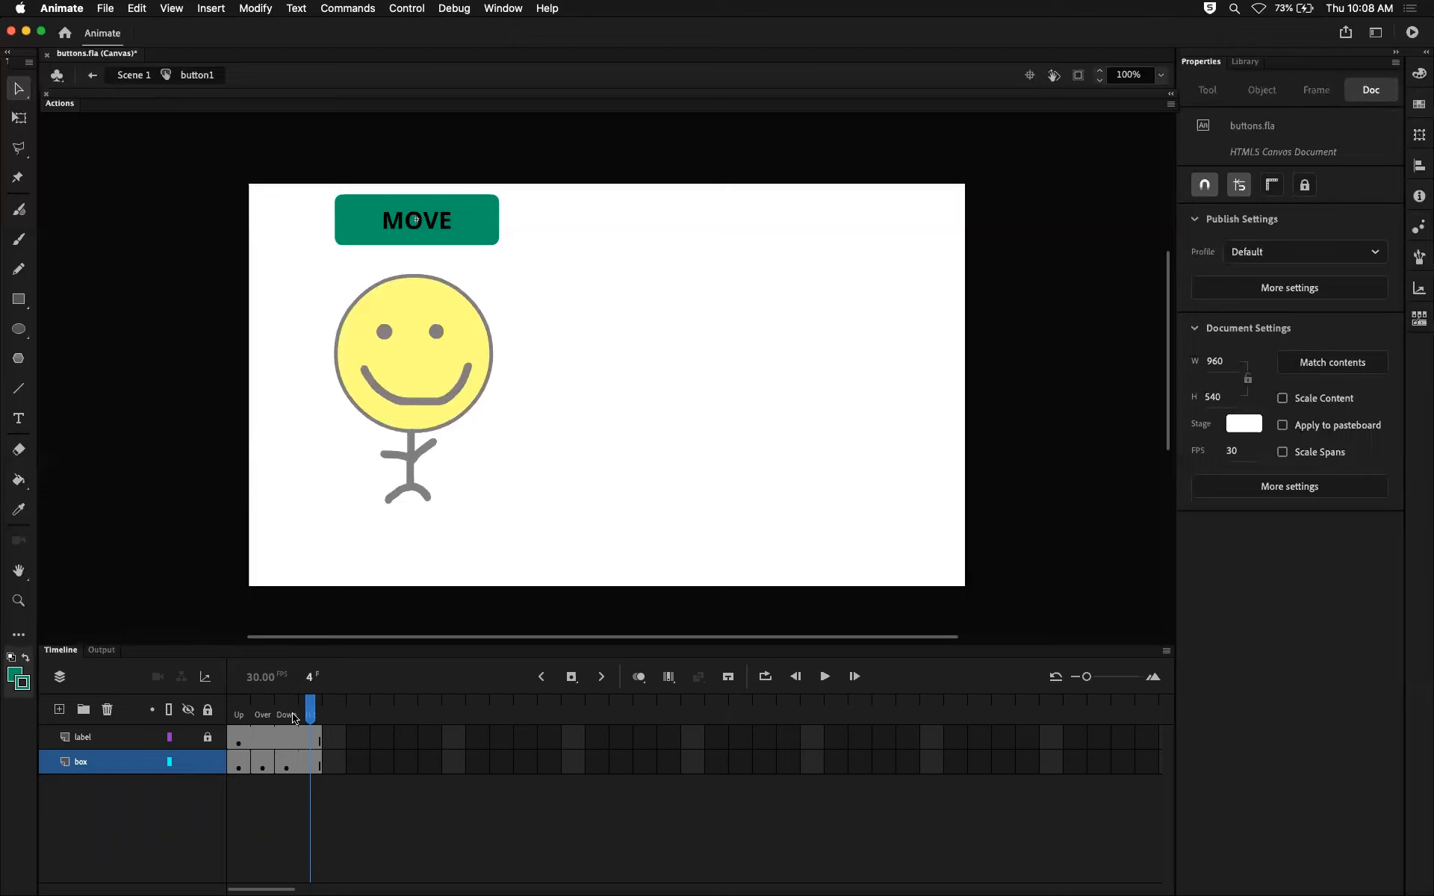
Insert a Hit-state keyframe in the box layer and draw a large green rounded rectangle to the right of the smiley.
left_click(268, 706)
left_click_drag(268, 699, 311, 713)
left_click(310, 762)
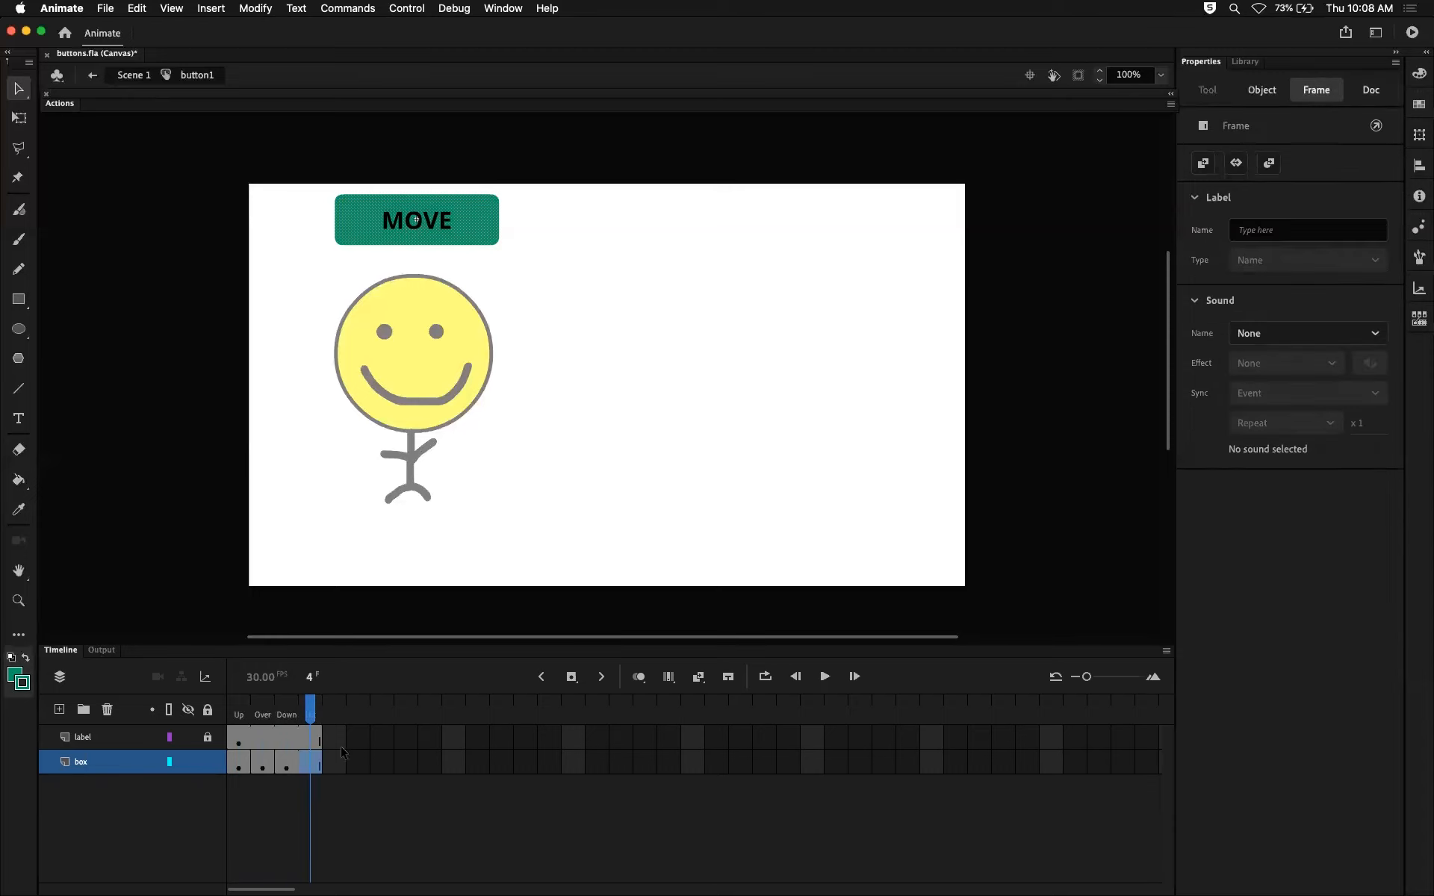
mouse_move(306, 710)
left_mouse_down()
mouse_move(287, 711)
mouse_move(322, 717)
left_mouse_up()
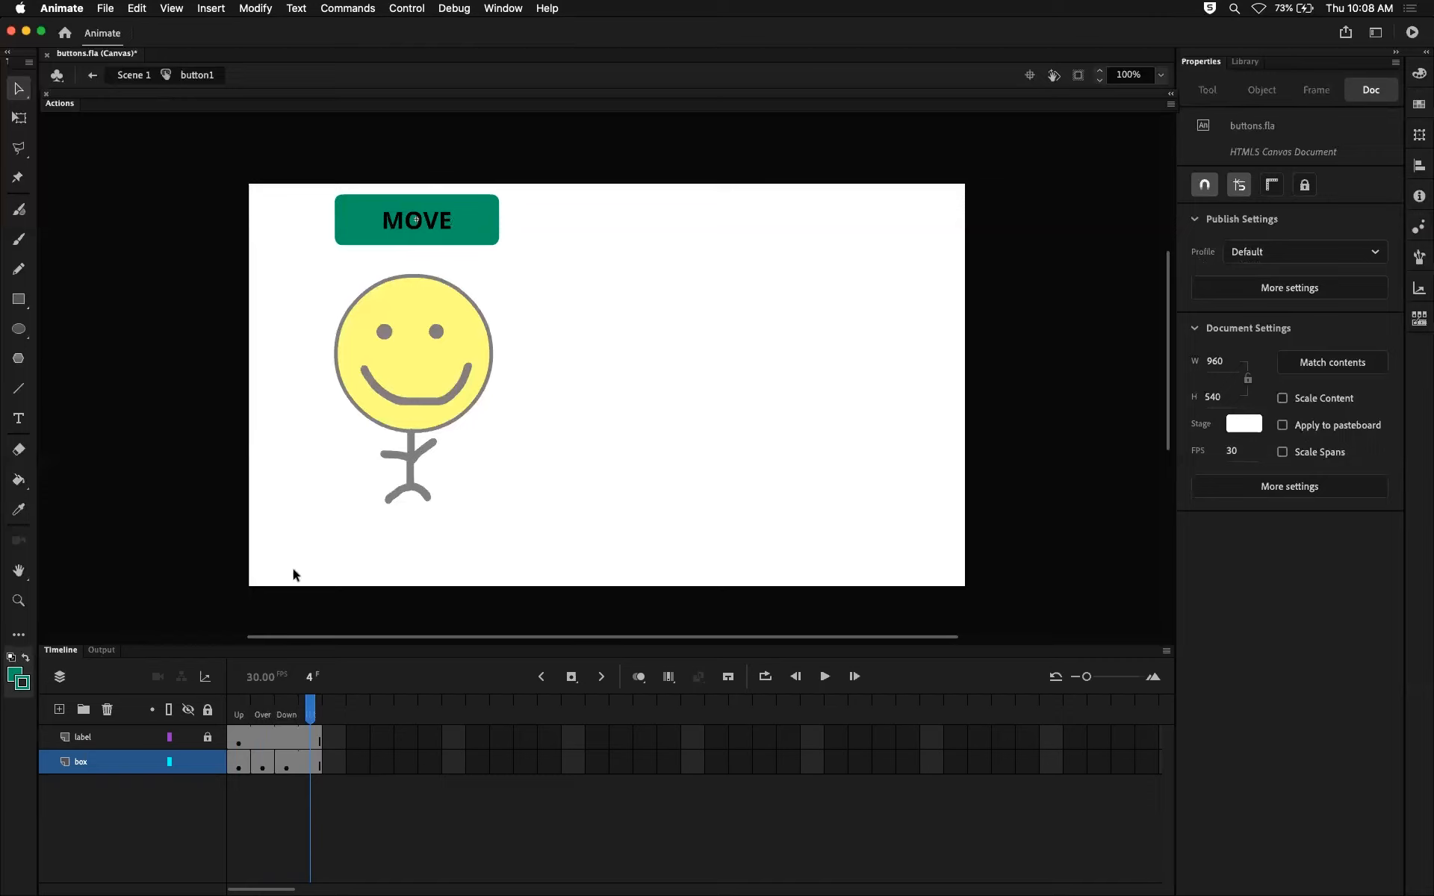
left_click(313, 761)
key("F6")
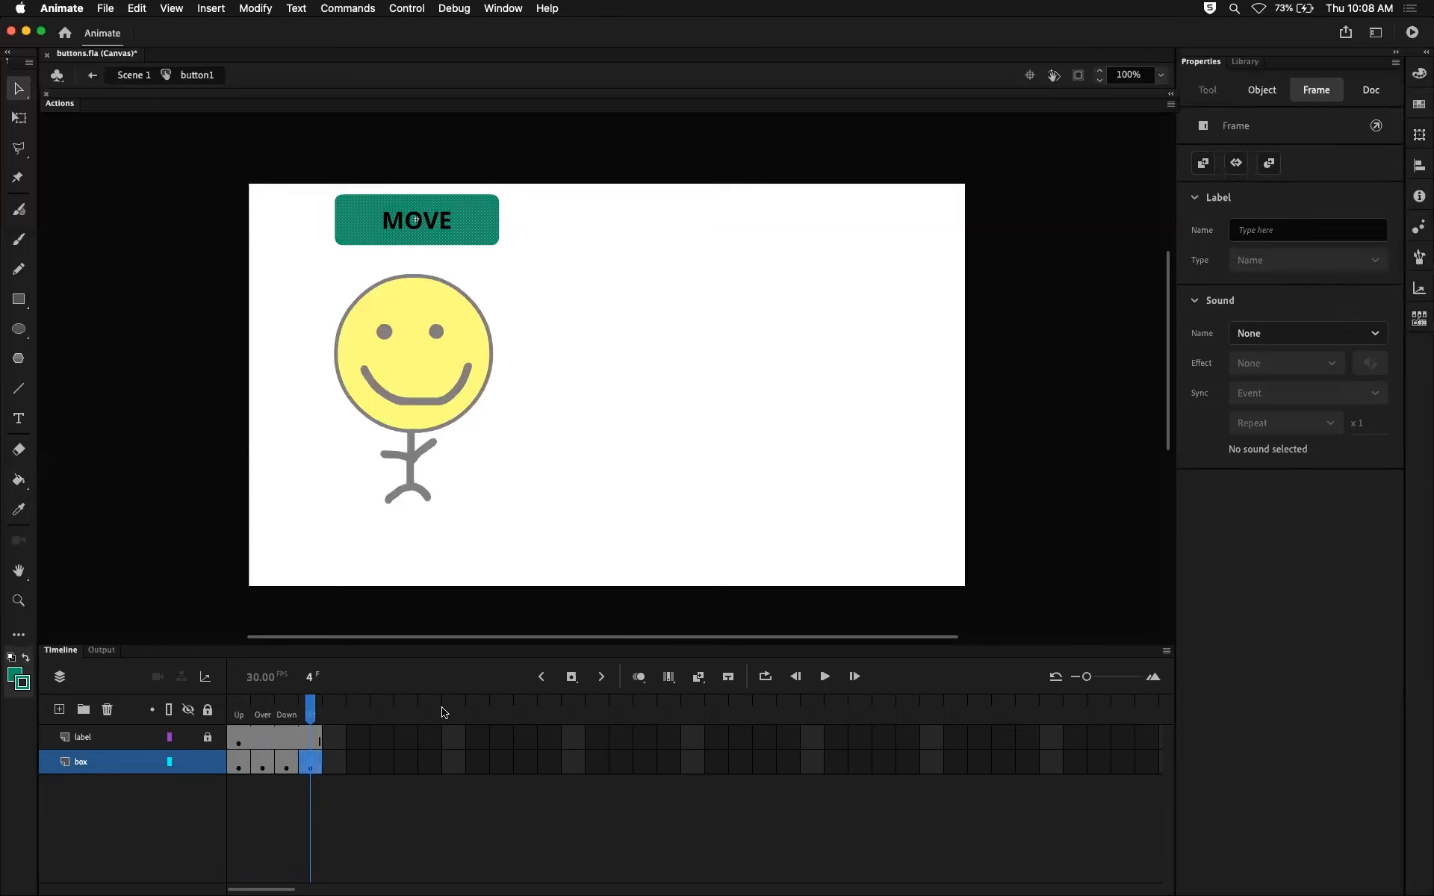
left_click(19, 299)
left_click_drag(654, 264, 908, 546)
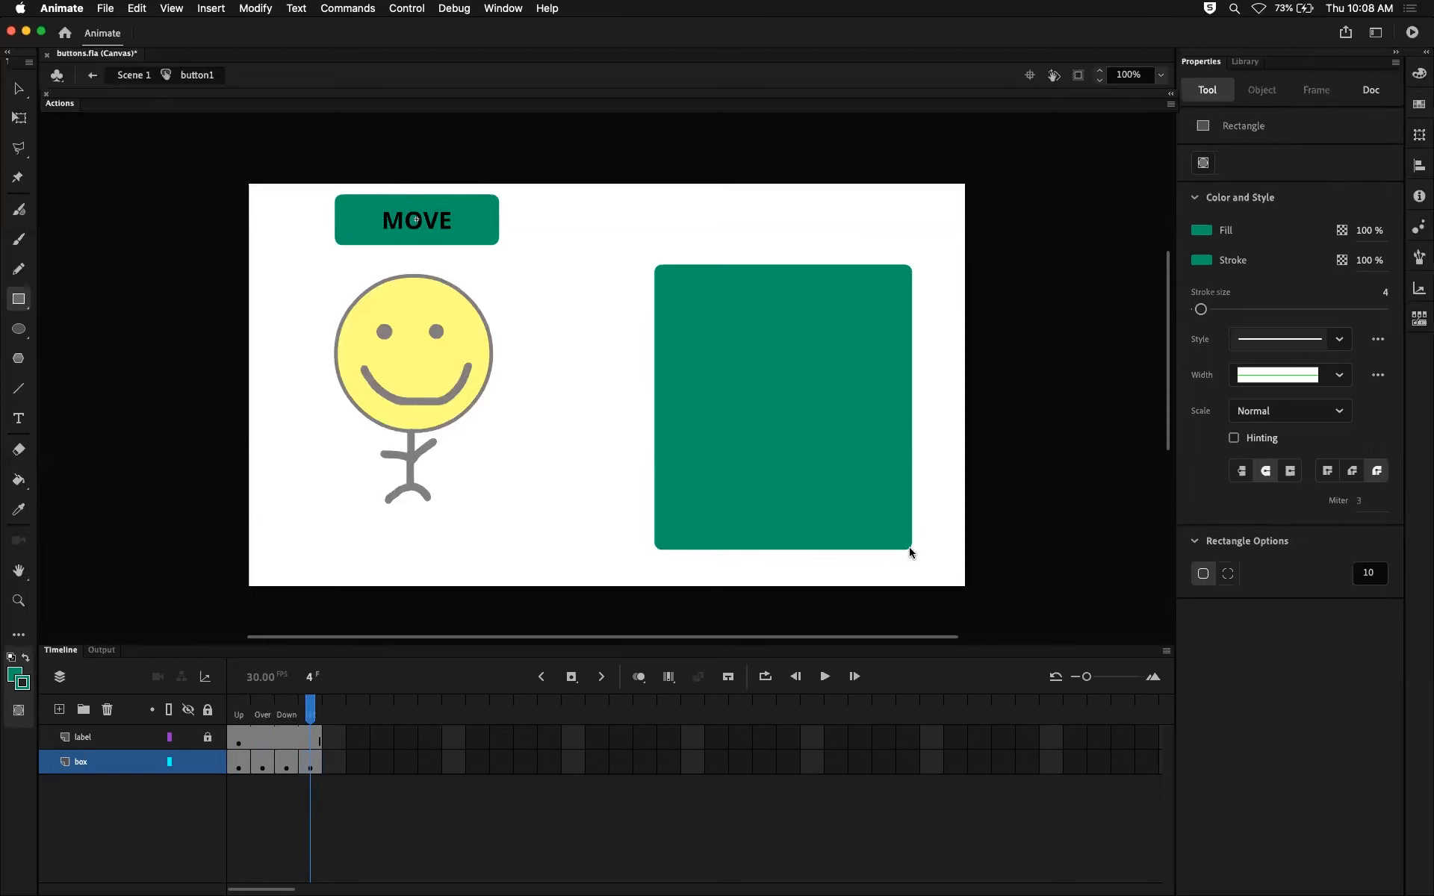
Open a fresh browser preview of the enlarged Hit state and close the three older preview pages.
left_click(311, 715)
mouse_move(312, 715)
left_mouse_down()
mouse_move(240, 717)
mouse_move(323, 718)
left_mouse_up()
key("super+Return")
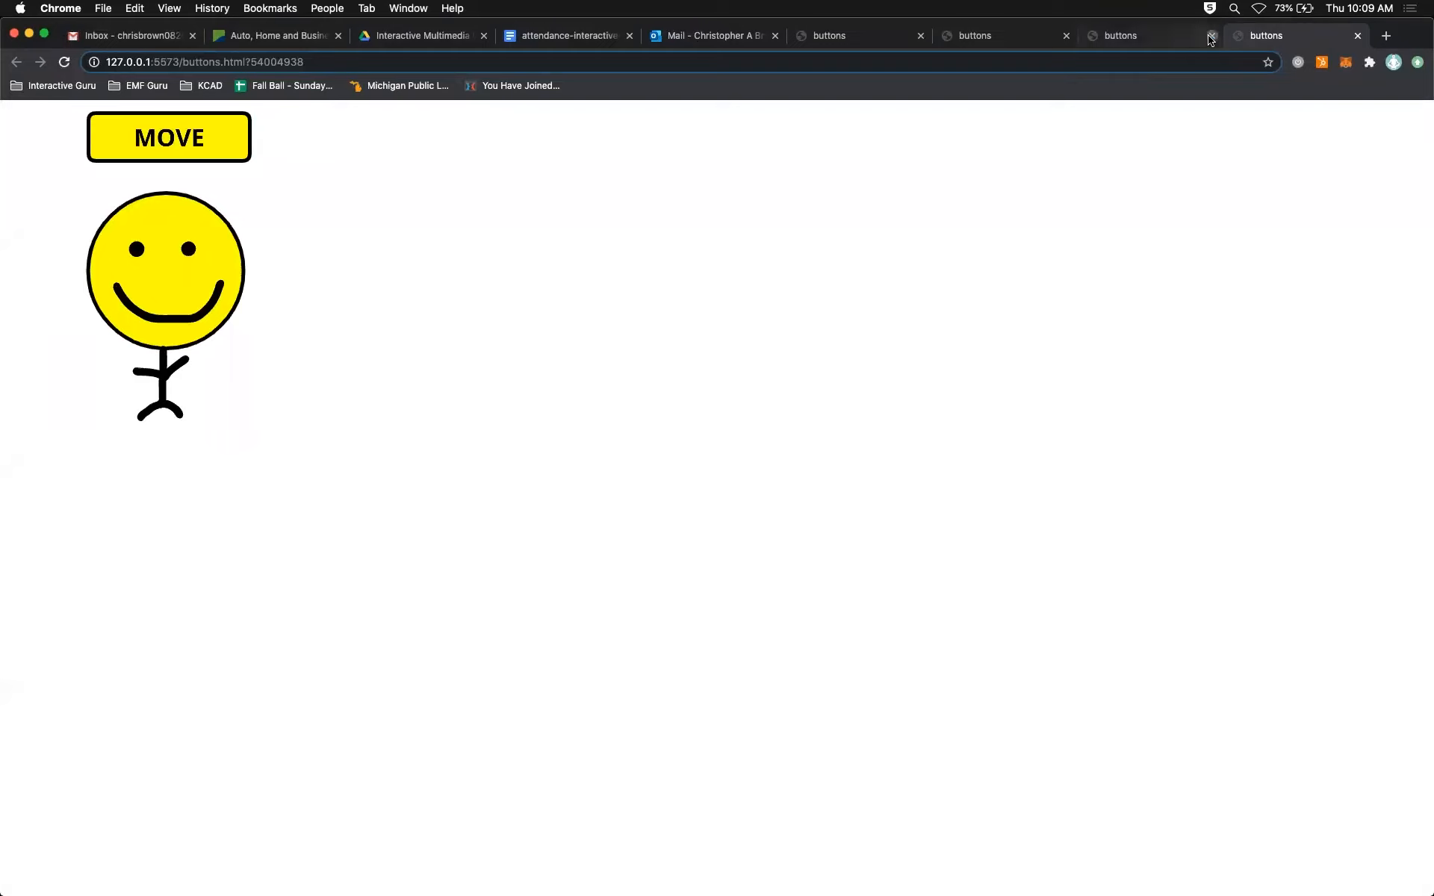
left_click(1211, 35)
left_click(1066, 35)
left_click(921, 36)
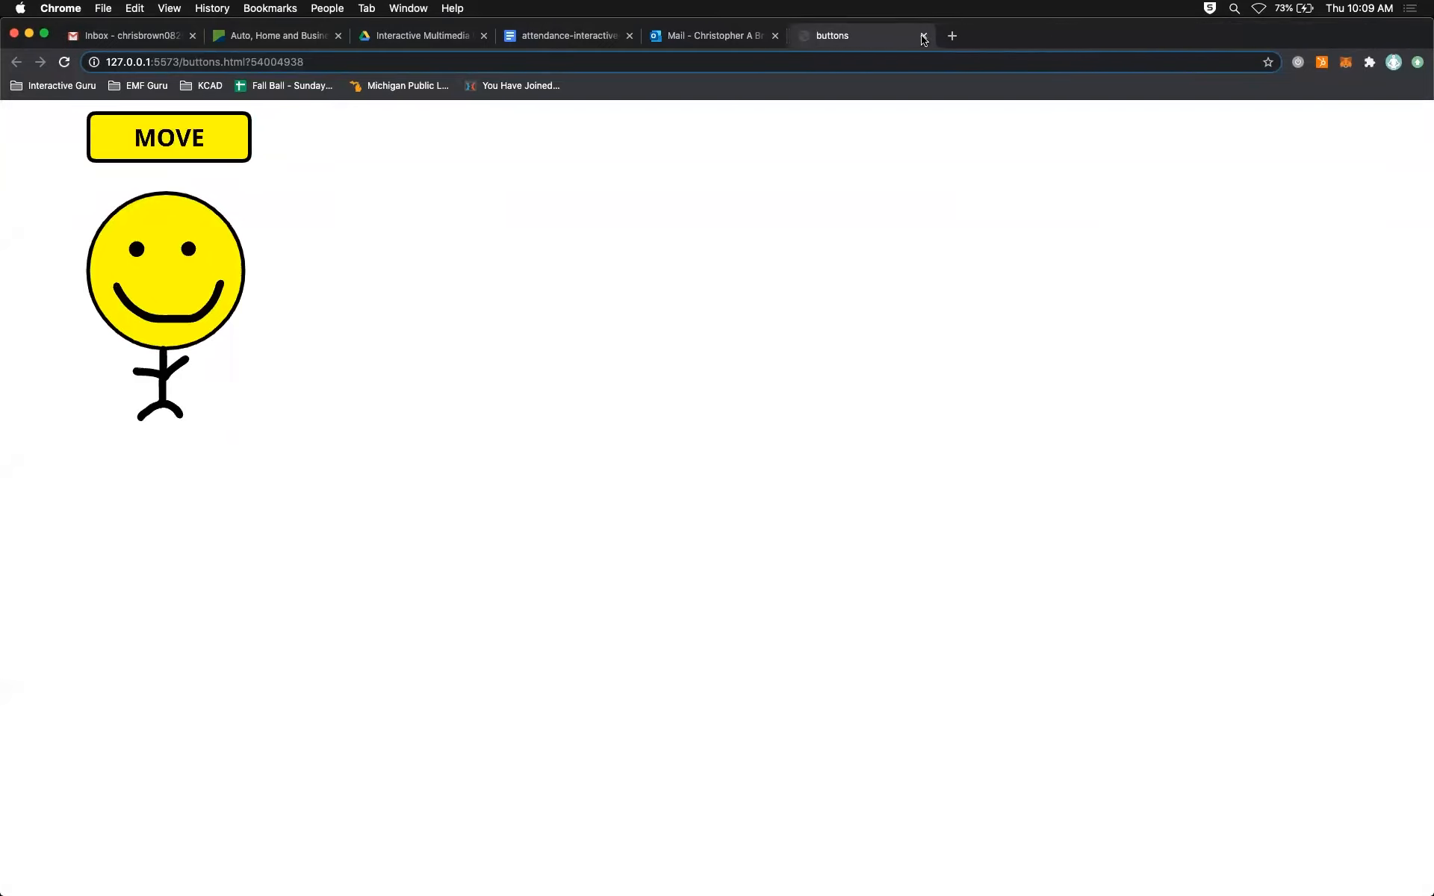
Test the MOVE button and the enlarged hit area beside the smiley in the browser preview, and return to the Animate timeline.
left_click(224, 137)
left_click(223, 137)
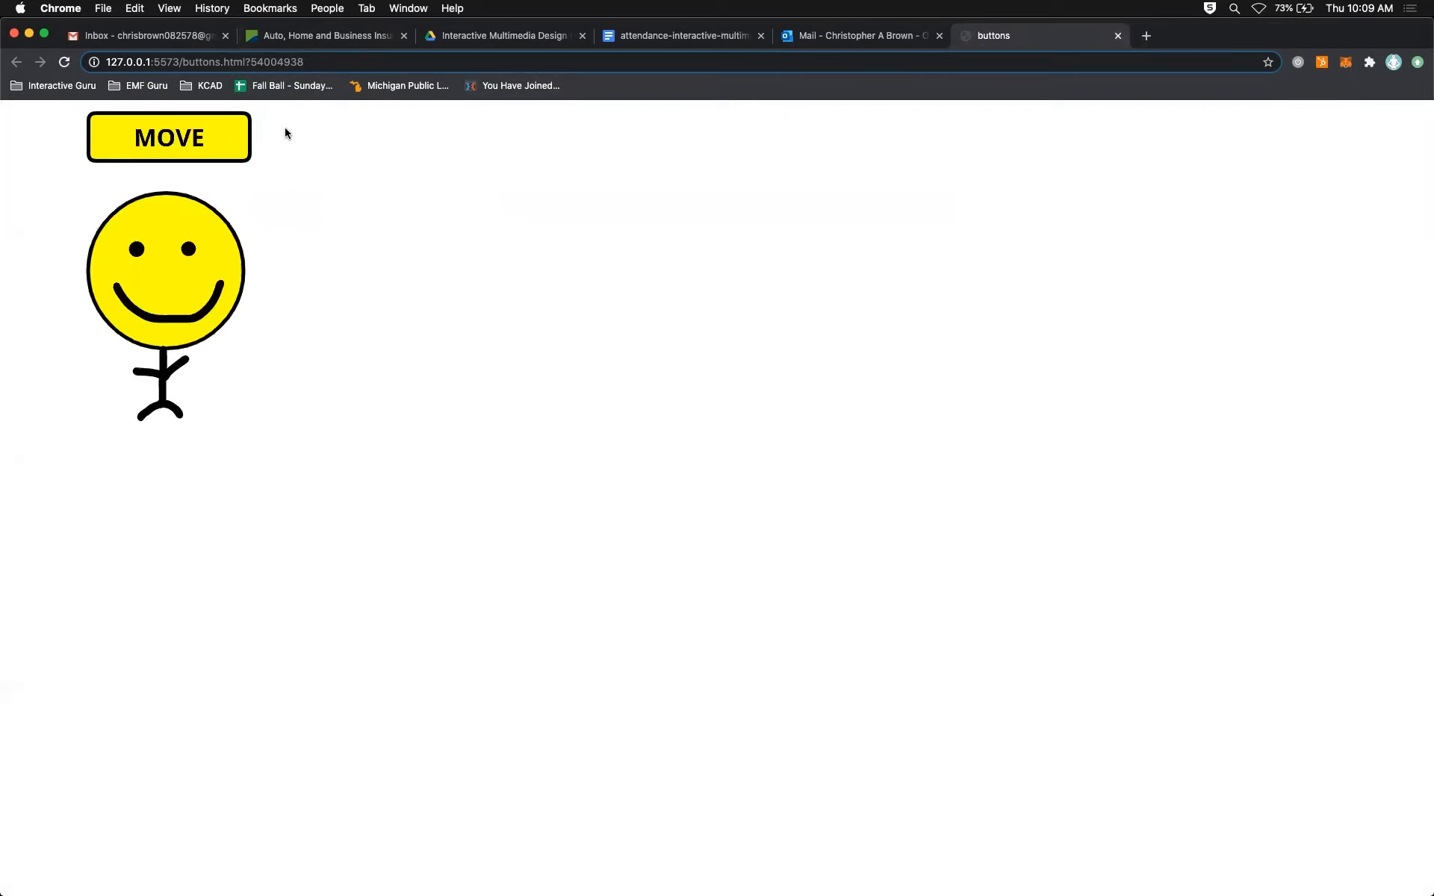
left_click(217, 137)
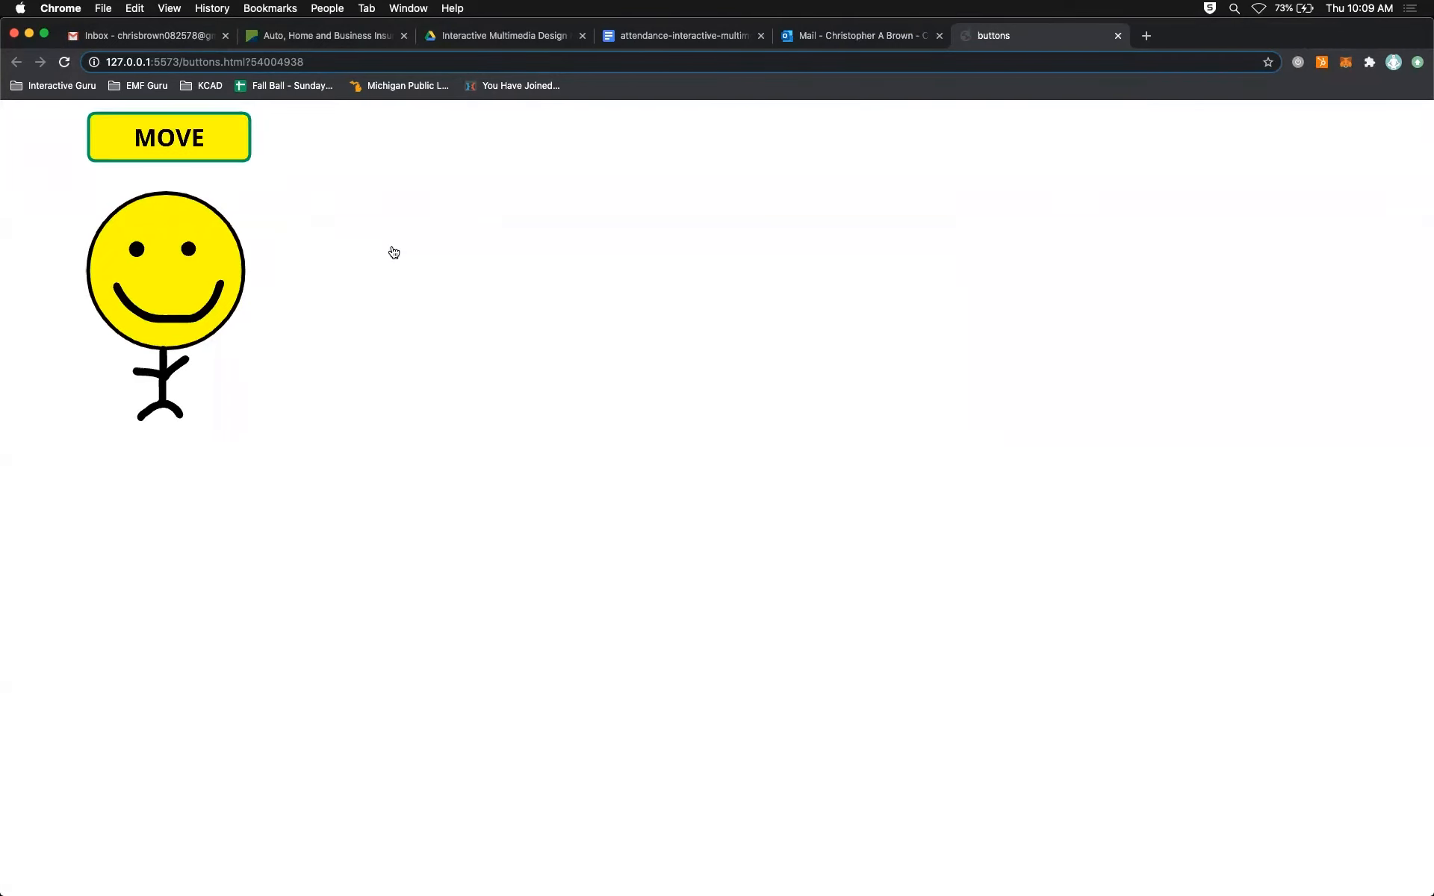
key("super+Tab")
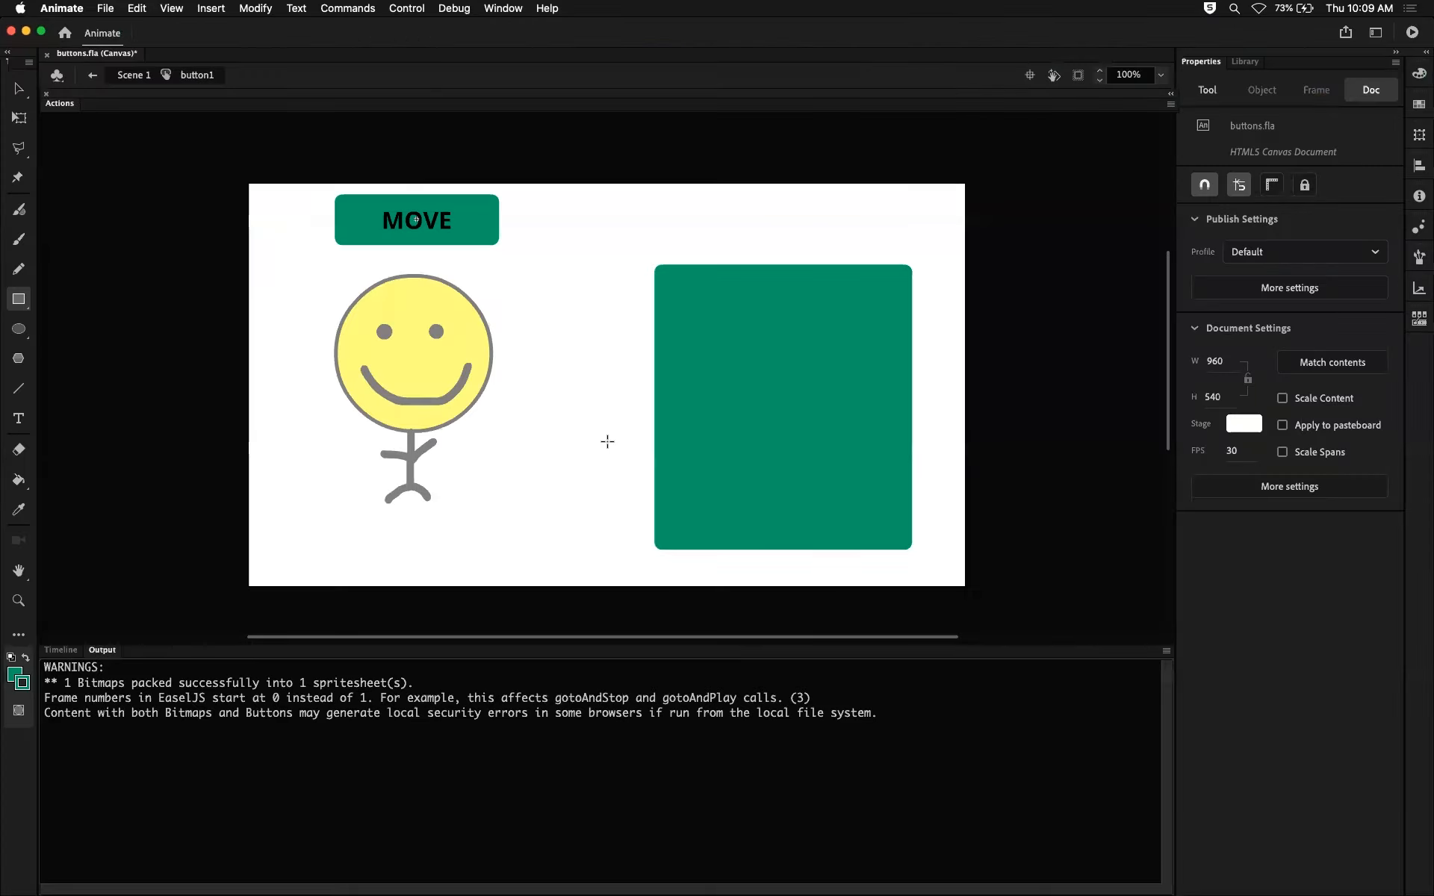
left_click(60, 649)
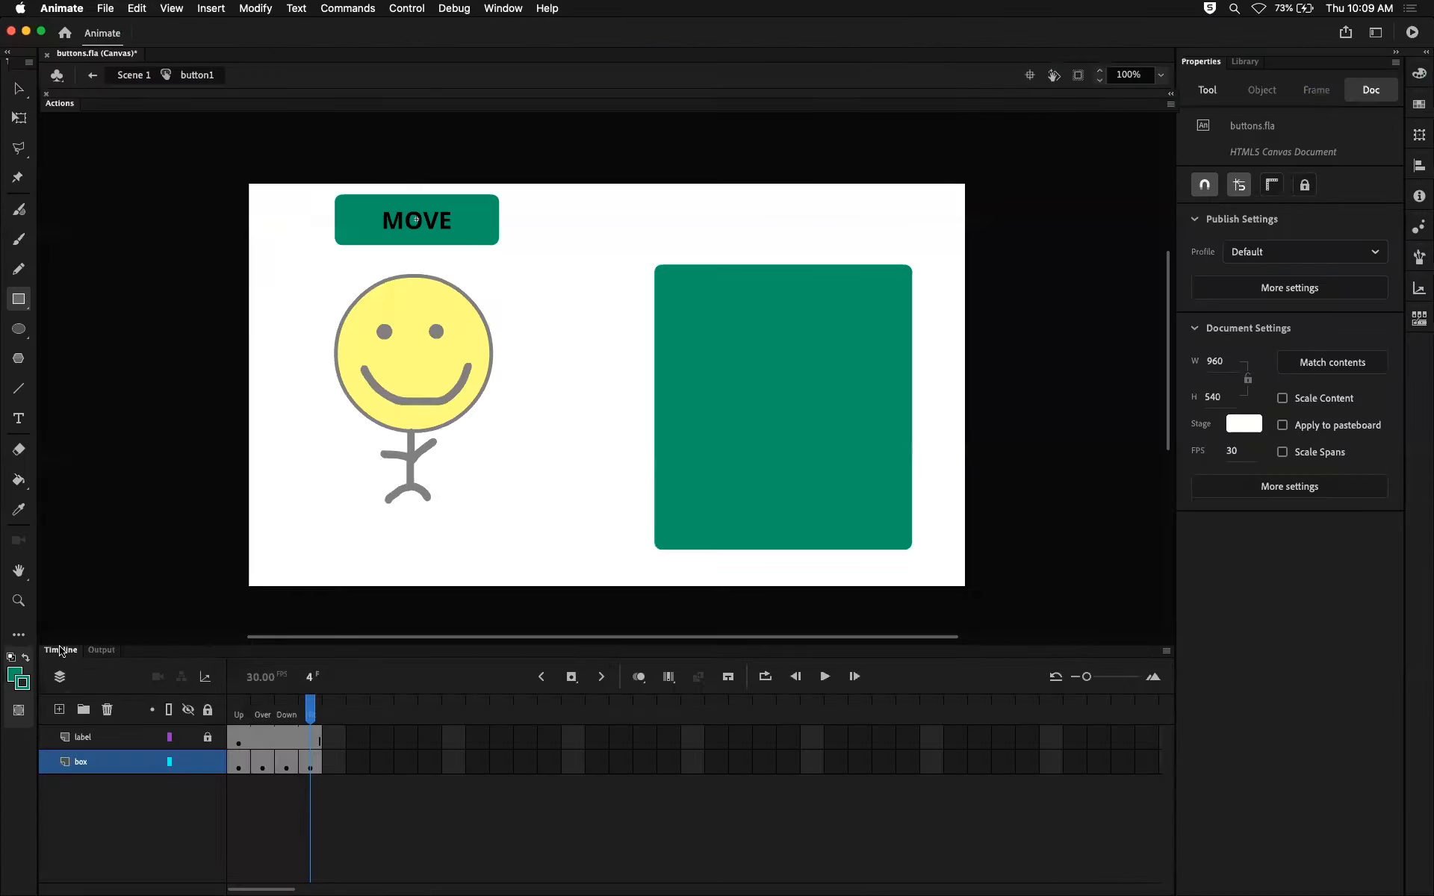
Undo the large green rectangle and the added Hit-state keyframe in the box layer, and check the Hit frame's contents.
left_click(318, 760)
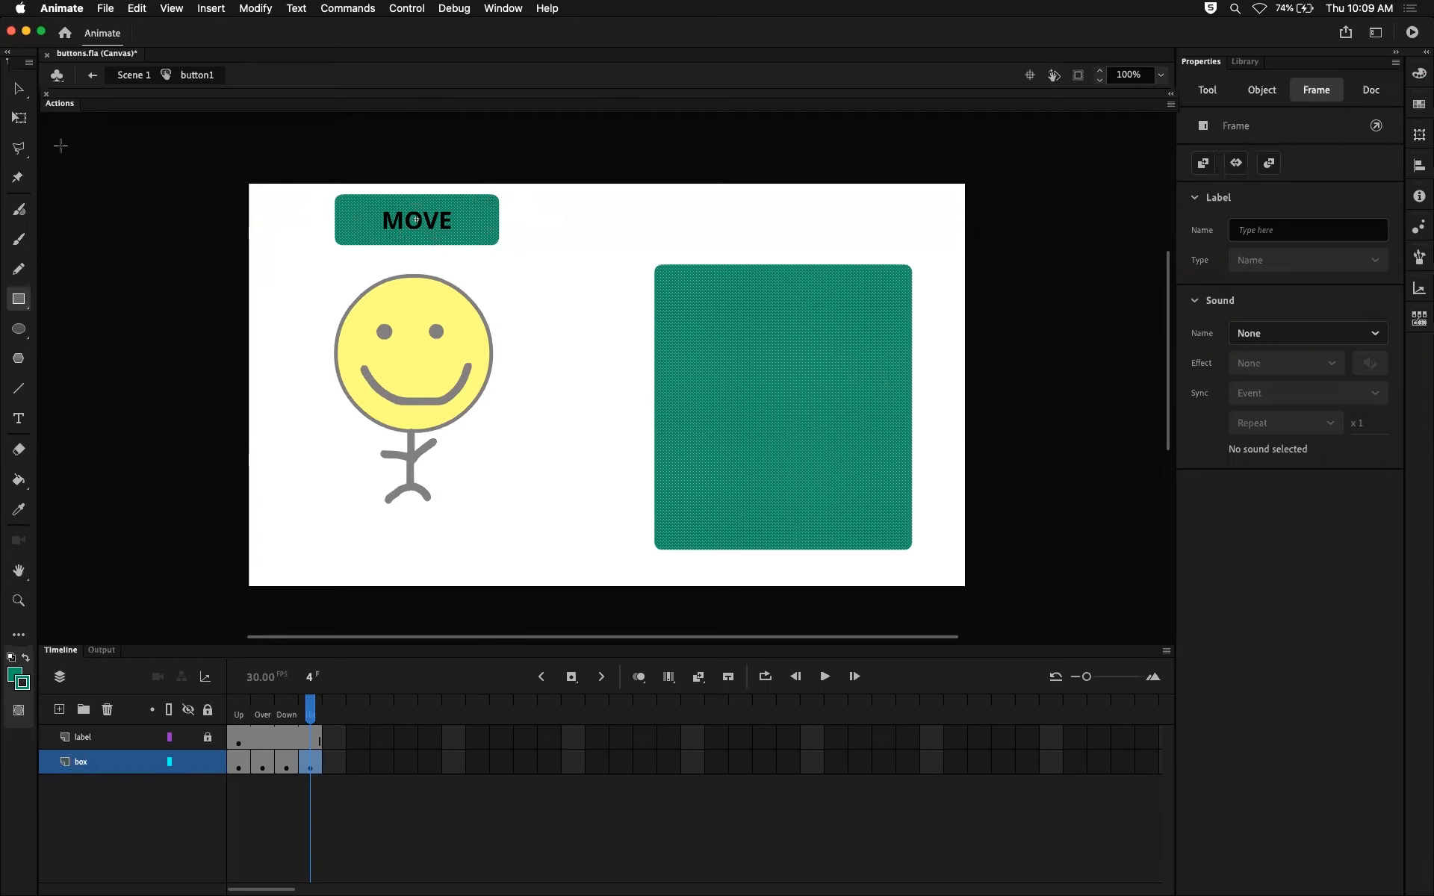
left_click(15, 91)
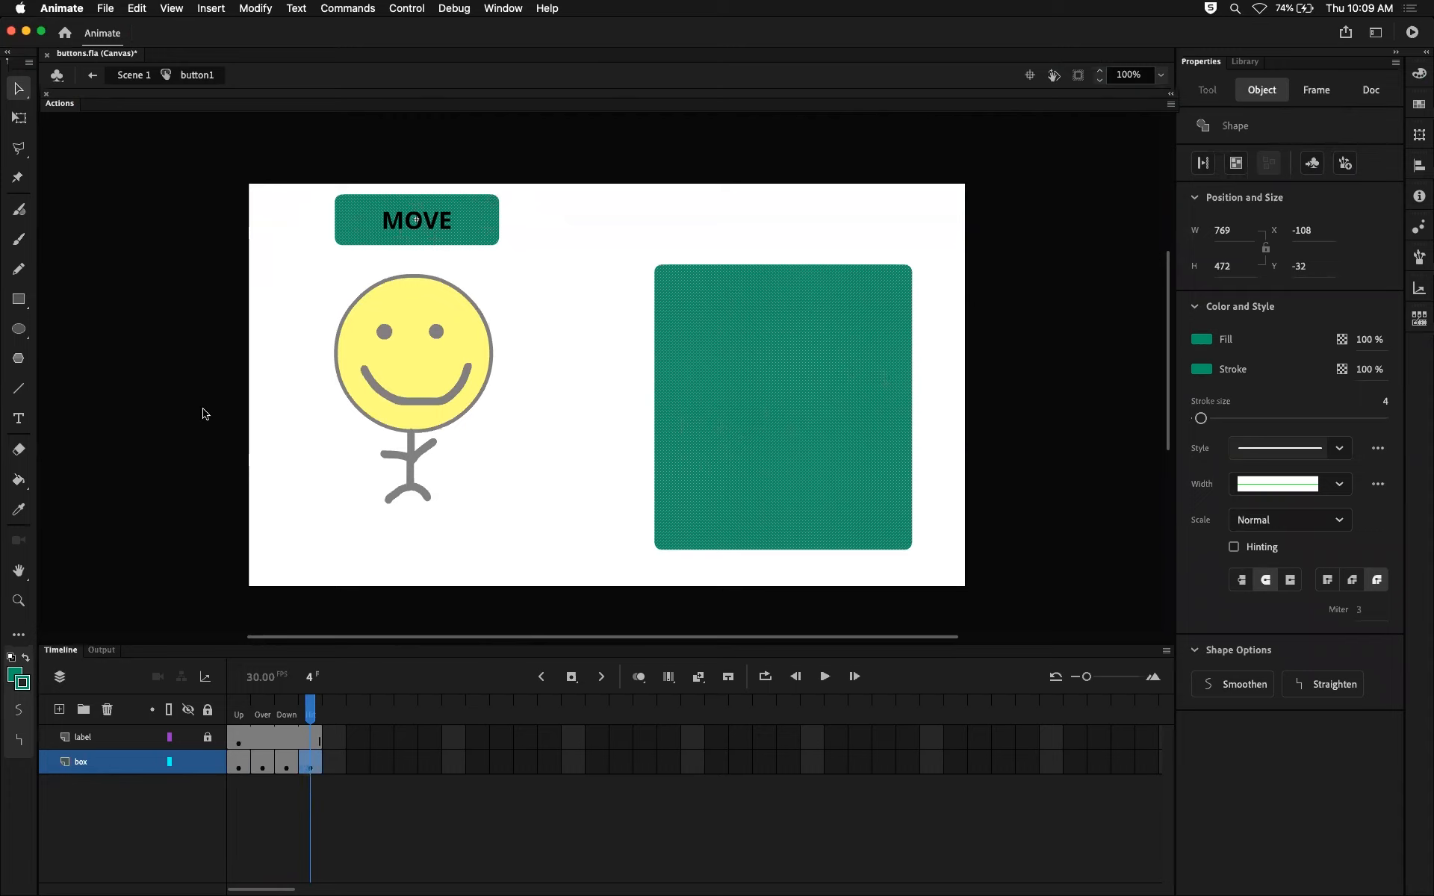
left_click(202, 413)
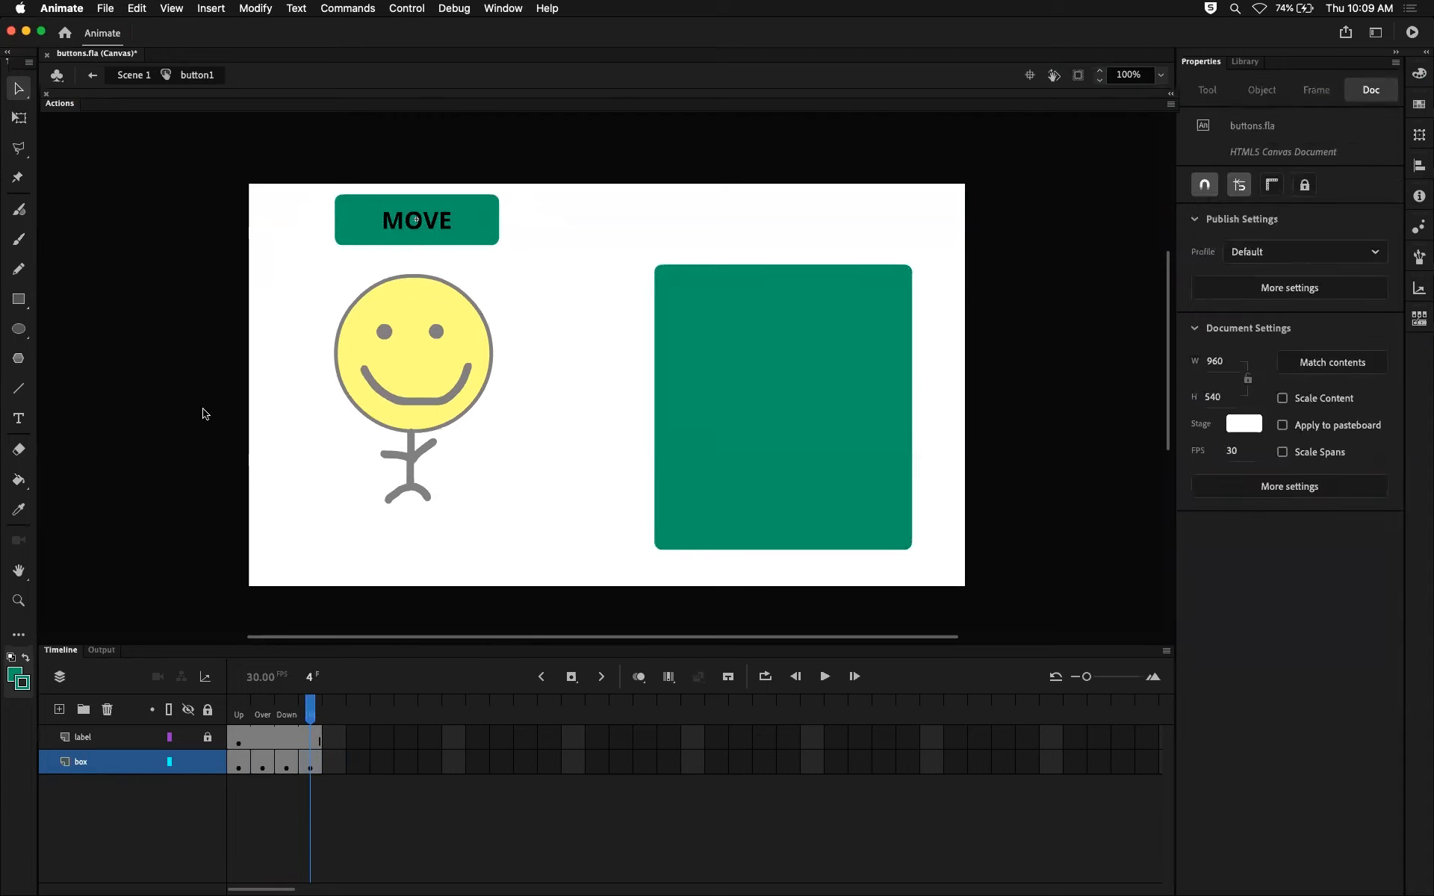
key("super+z")
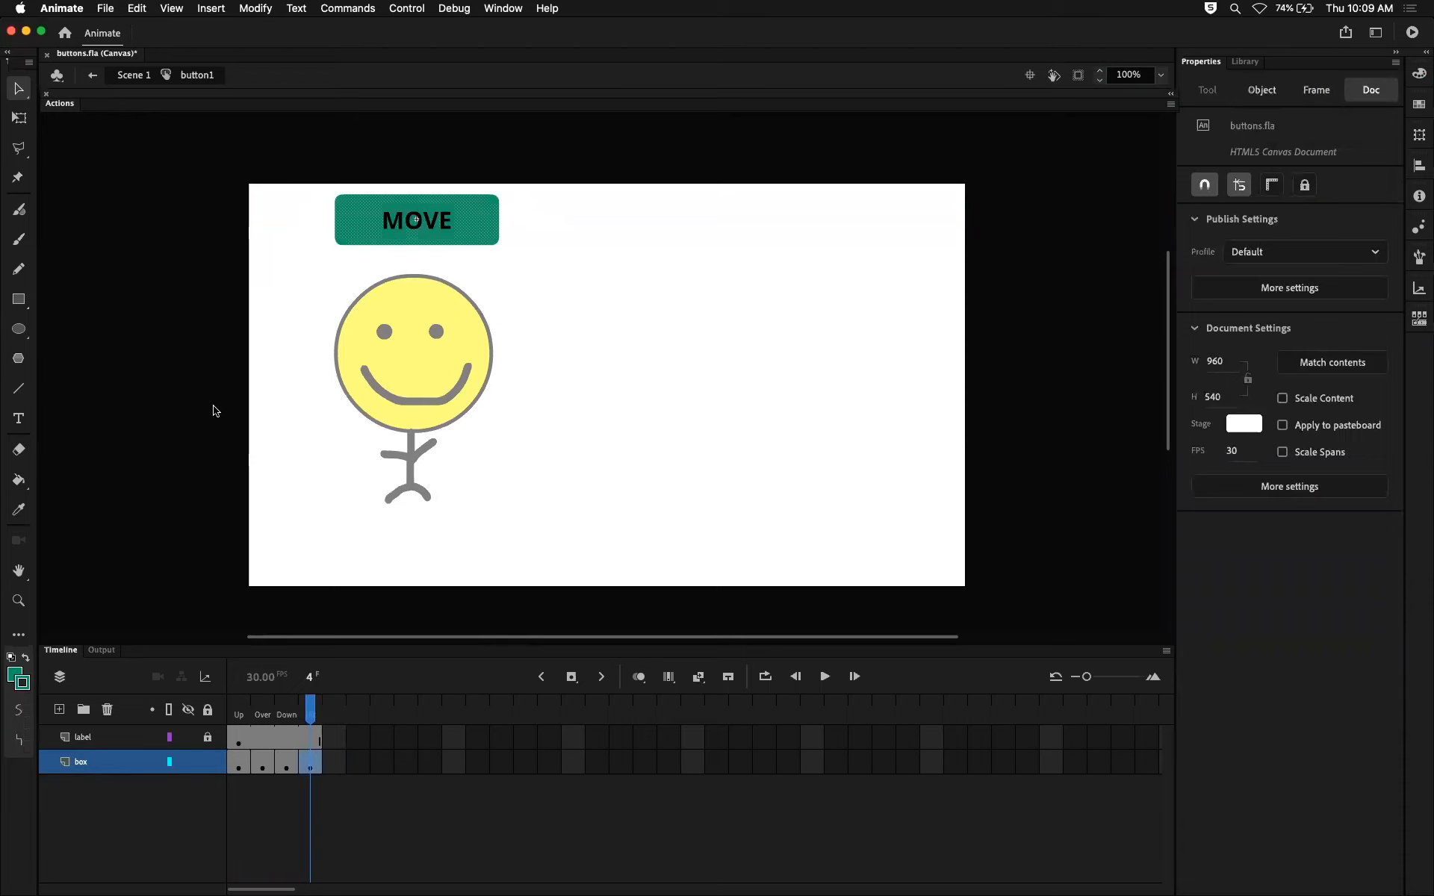
mouse_move(311, 713)
left_mouse_down()
mouse_move(297, 712)
mouse_move(318, 708)
left_mouse_up()
left_click(308, 762)
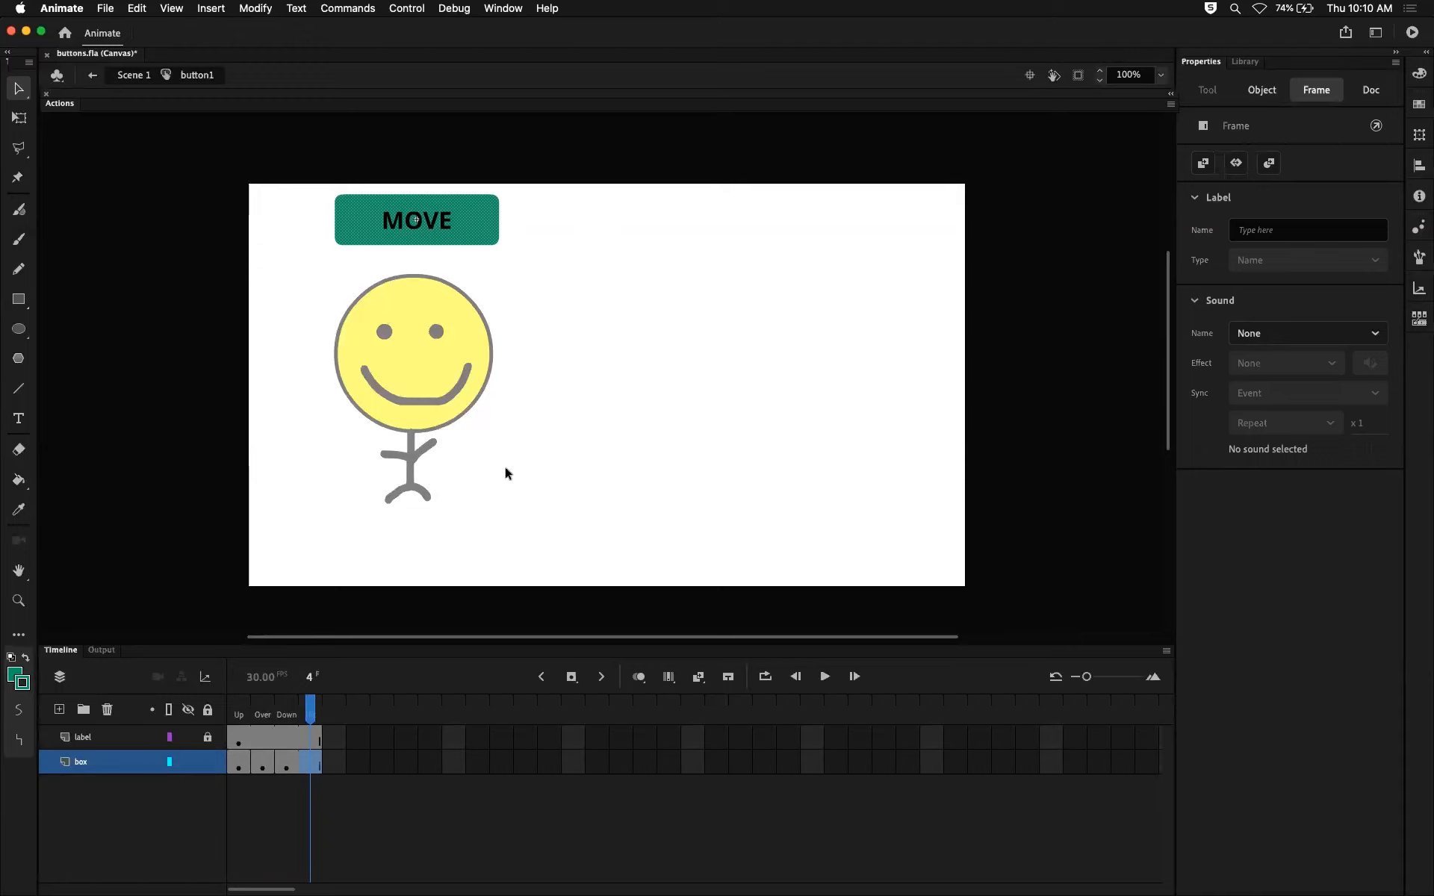
left_click(362, 538)
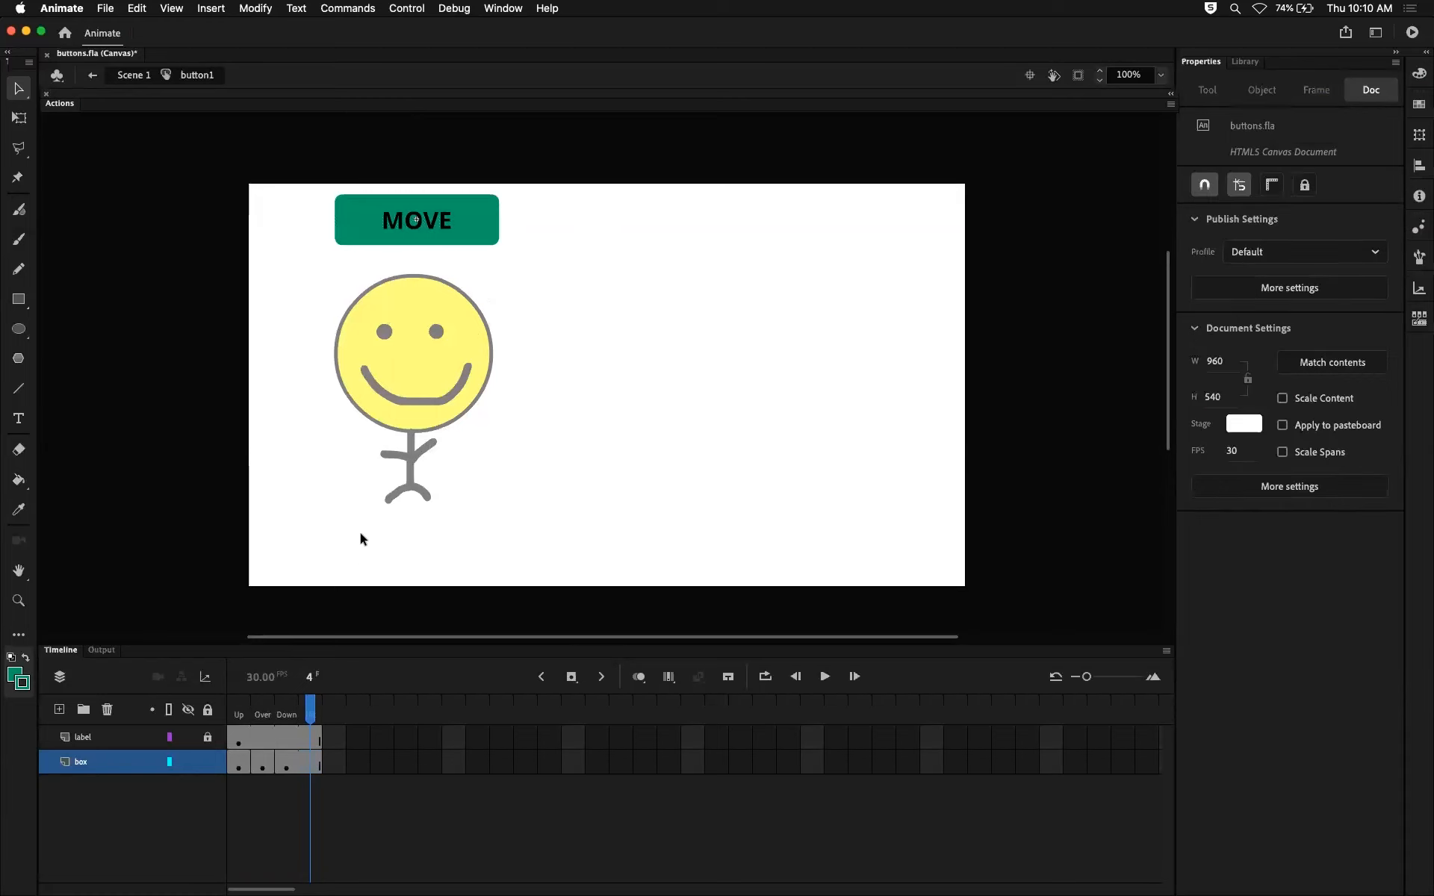
Delete the box fill in the Over and Down states of the MOVE button, keeping only the green outline.
left_click(296, 721)
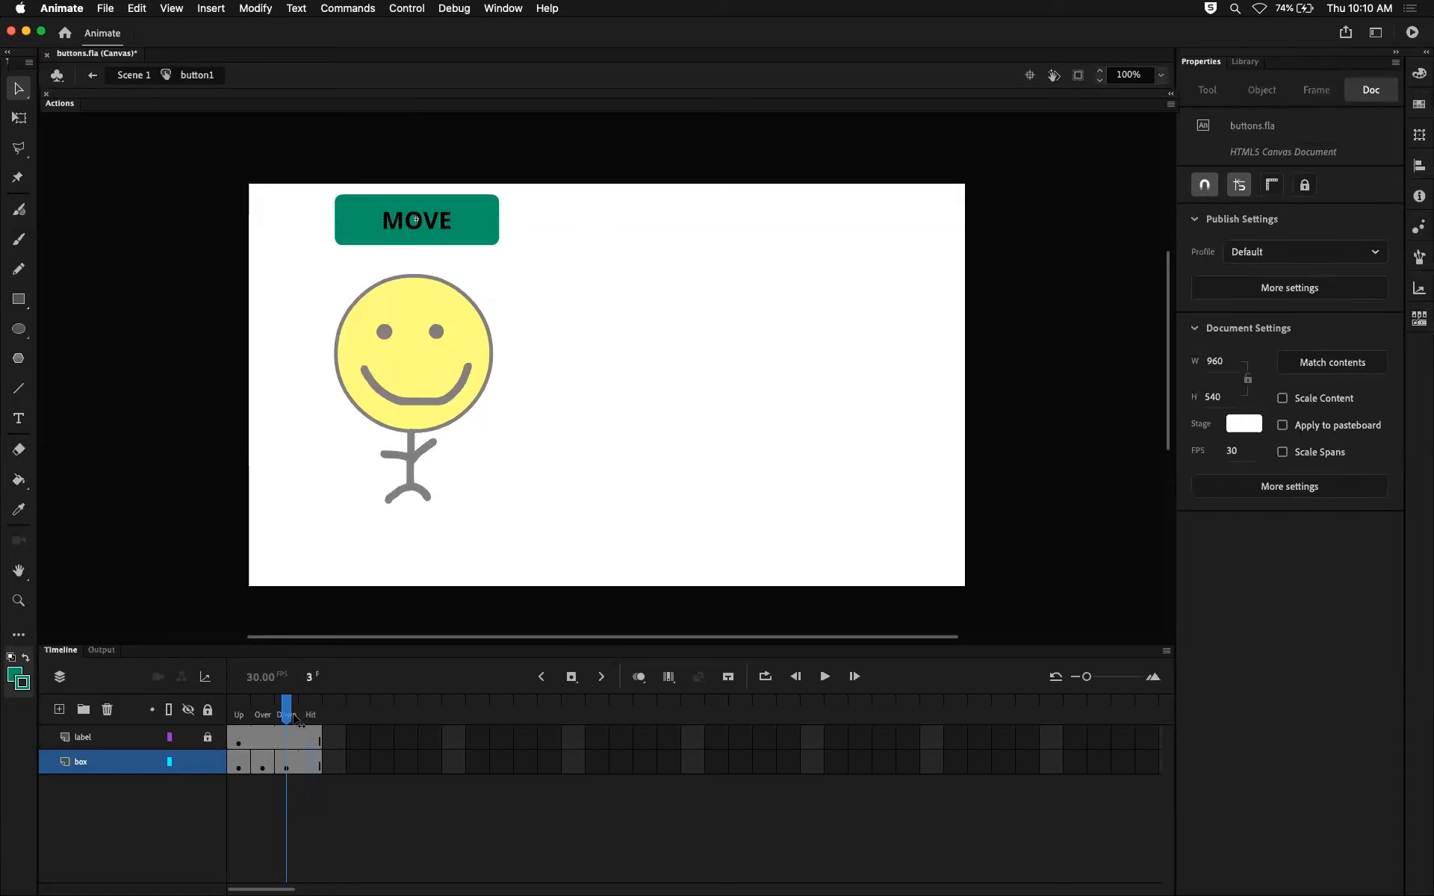
left_click(259, 769)
left_click(527, 315)
left_click(470, 227)
key("Delete")
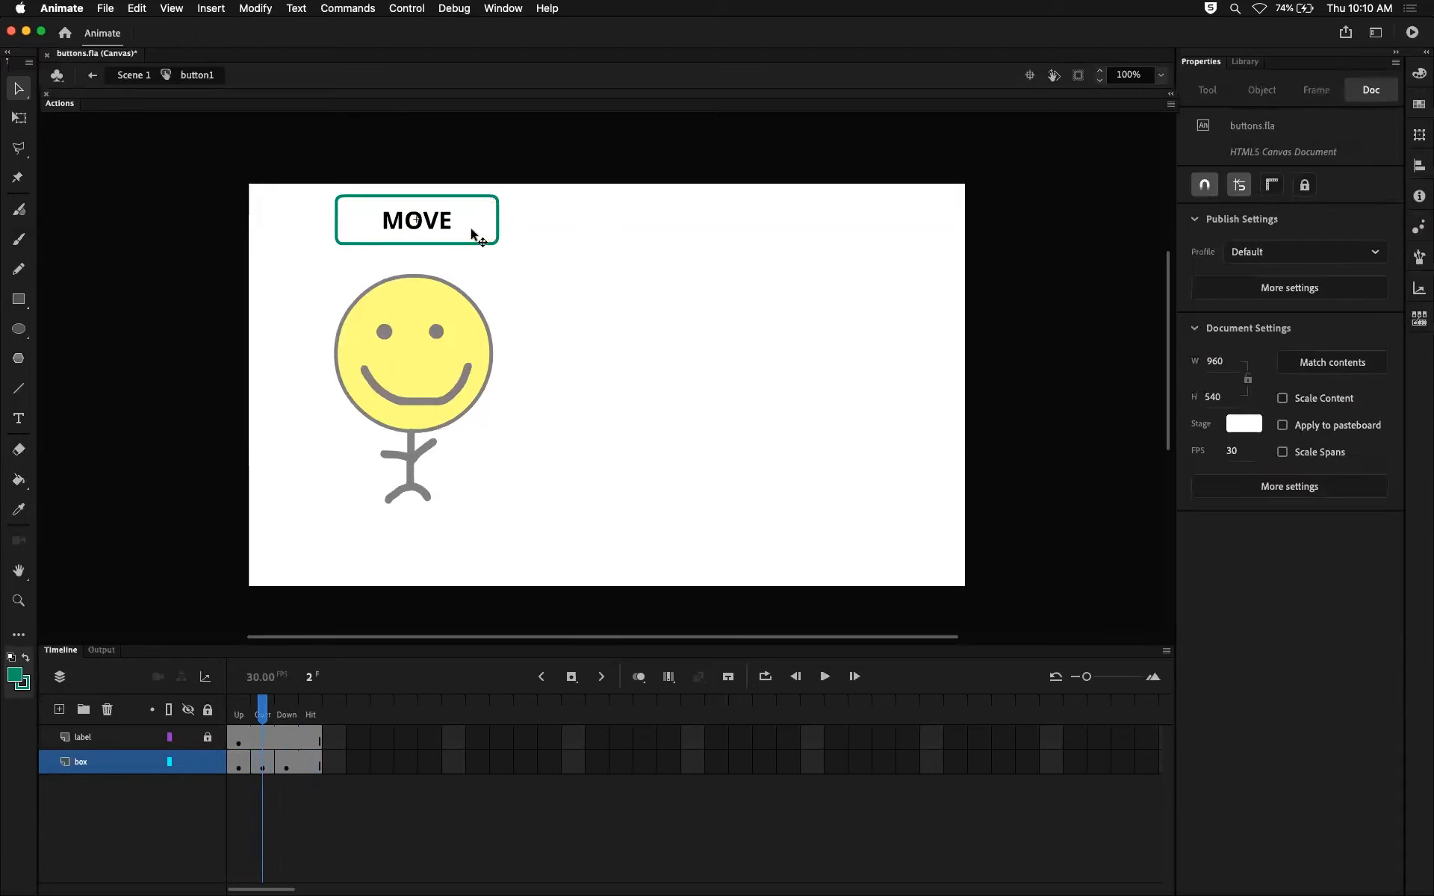
left_click(291, 762)
left_click(516, 238)
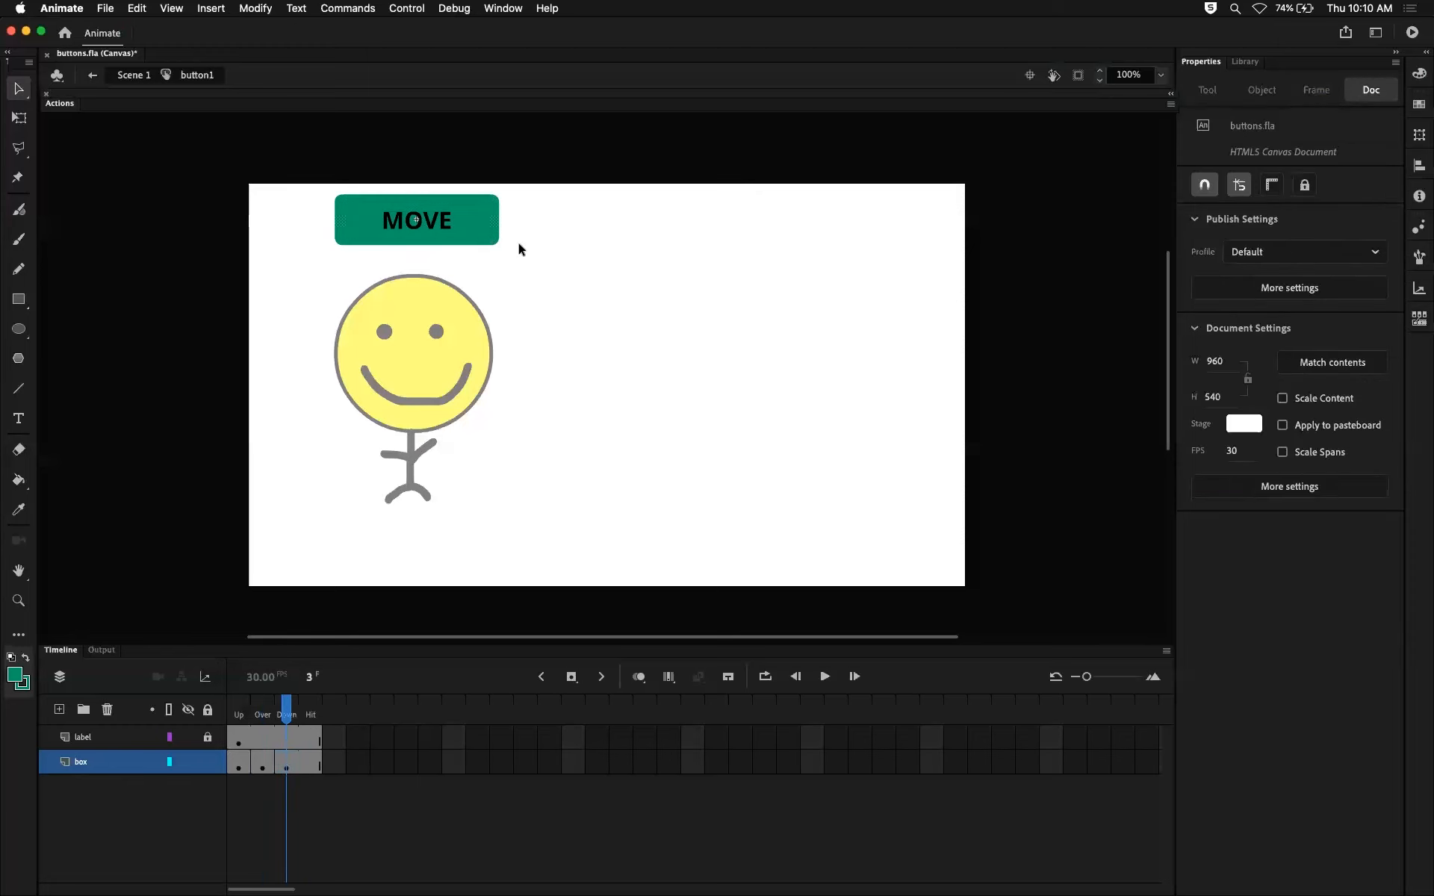
left_click(478, 227)
key("Delete")
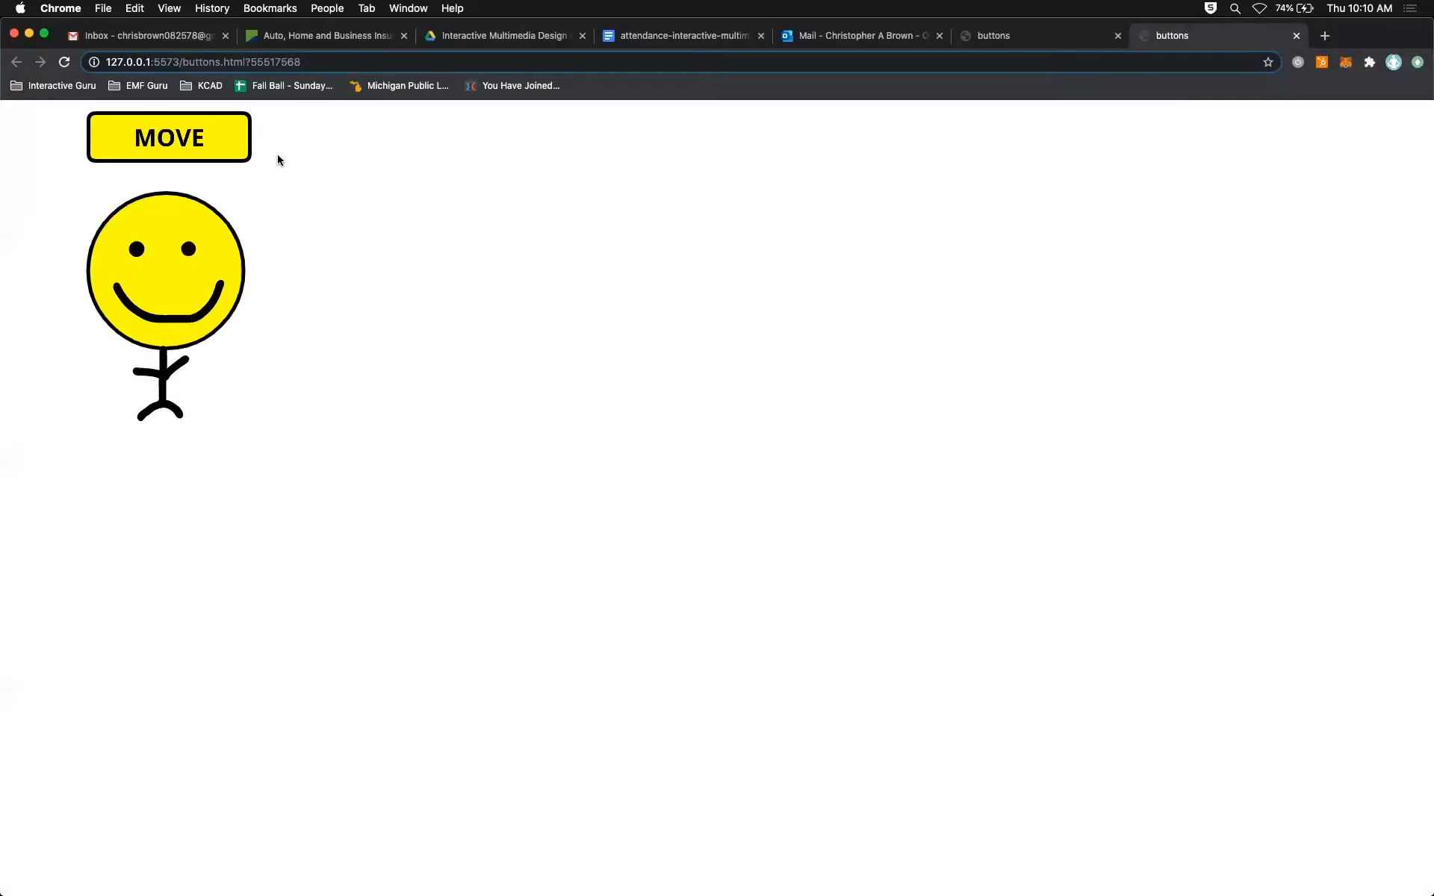
Test the outline-only MOVE button in the browser preview on its letters, empty interior and border, and return to the Animate timeline.
left_click(196, 139)
left_click(191, 141)
left_click(173, 141)
left_click(166, 141)
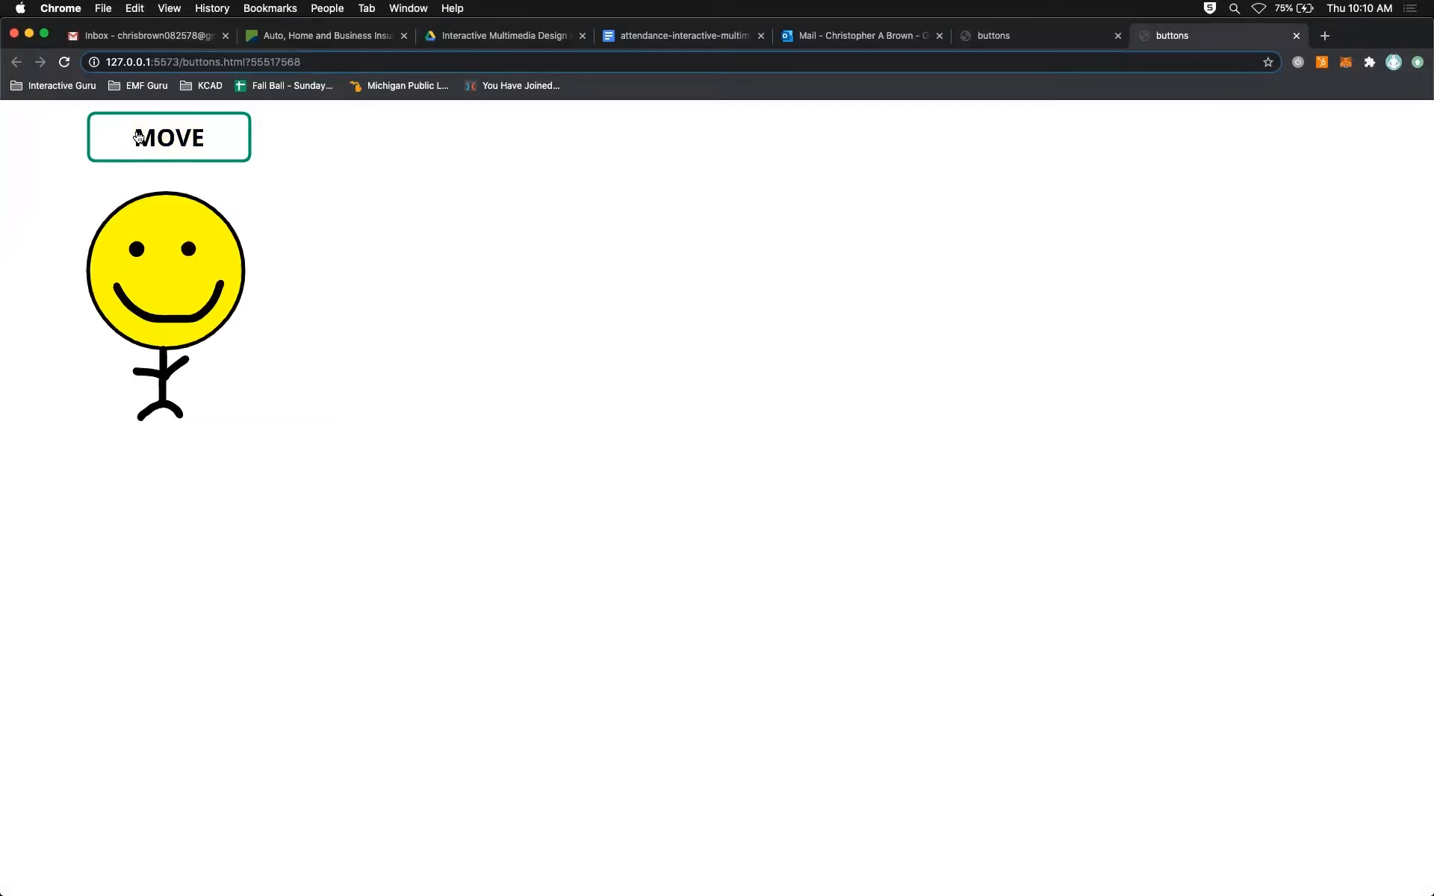
left_click(151, 144)
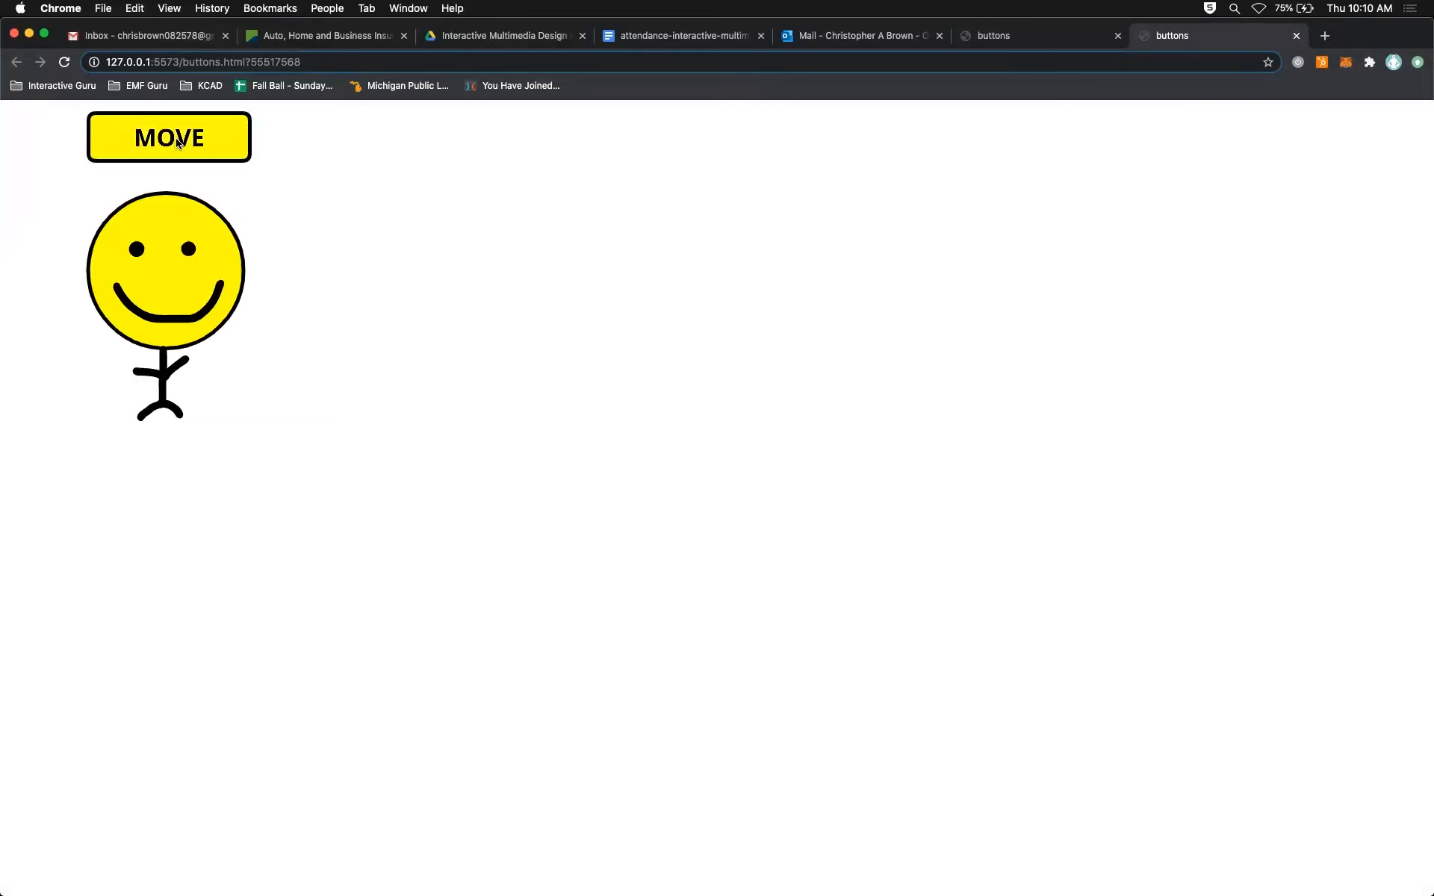
left_click(221, 141)
left_click(153, 135)
left_click(151, 117)
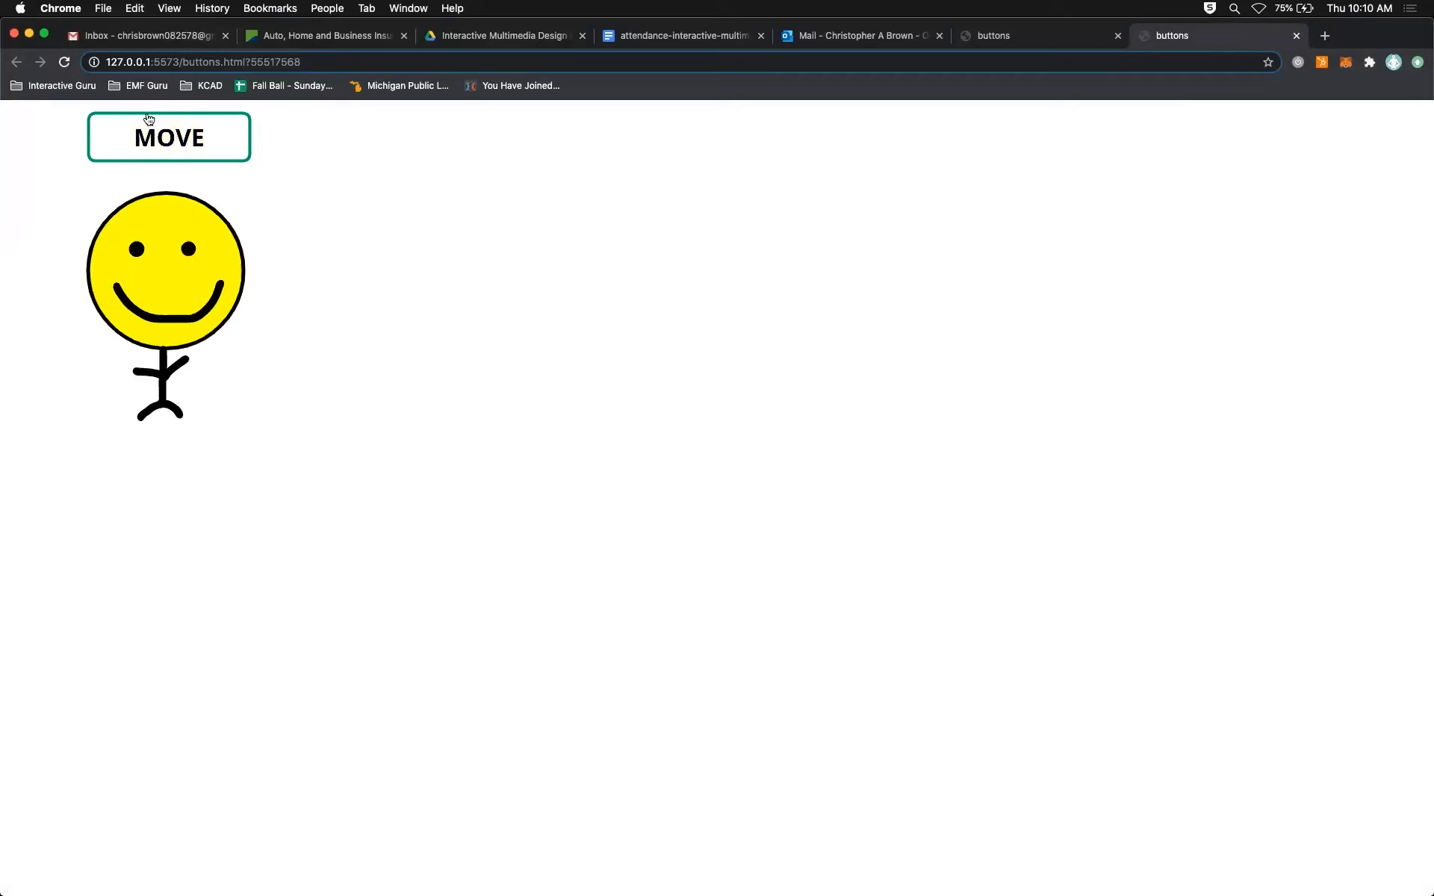
left_click(92, 128)
left_click(165, 143)
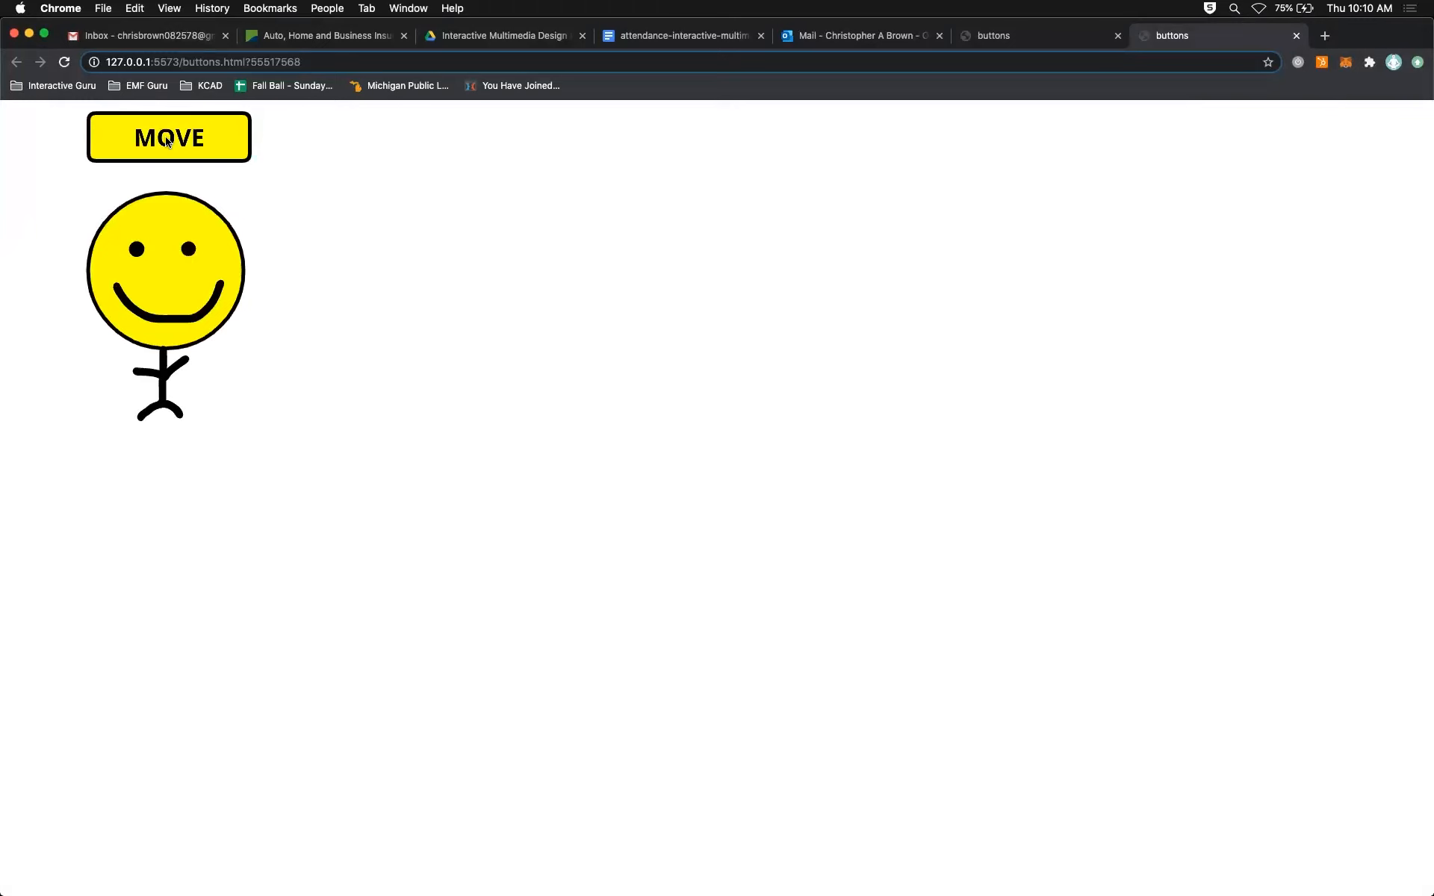
key("super+Tab")
left_click(59, 650)
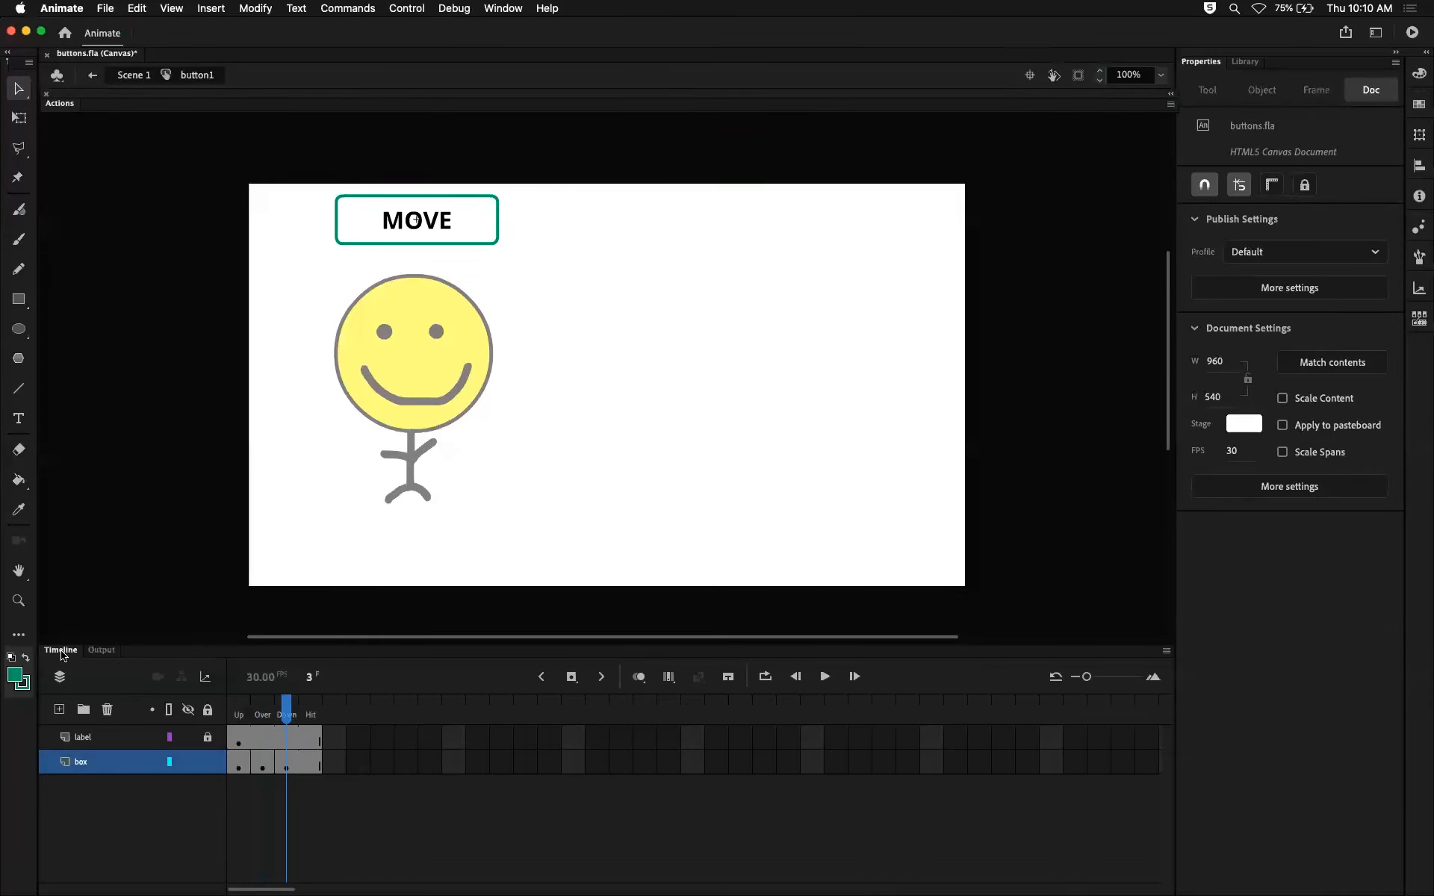
Delete the box fill in the Up state of the MOVE button.
left_click(238, 762)
left_click(565, 277)
left_click(478, 218)
key("Delete")
Check the unfilled Hit frame, test the MOVE button's interior in a fresh browser preview, and return to the Animate timeline.
left_click_drag(239, 704, 308, 724)
key("super+Return")
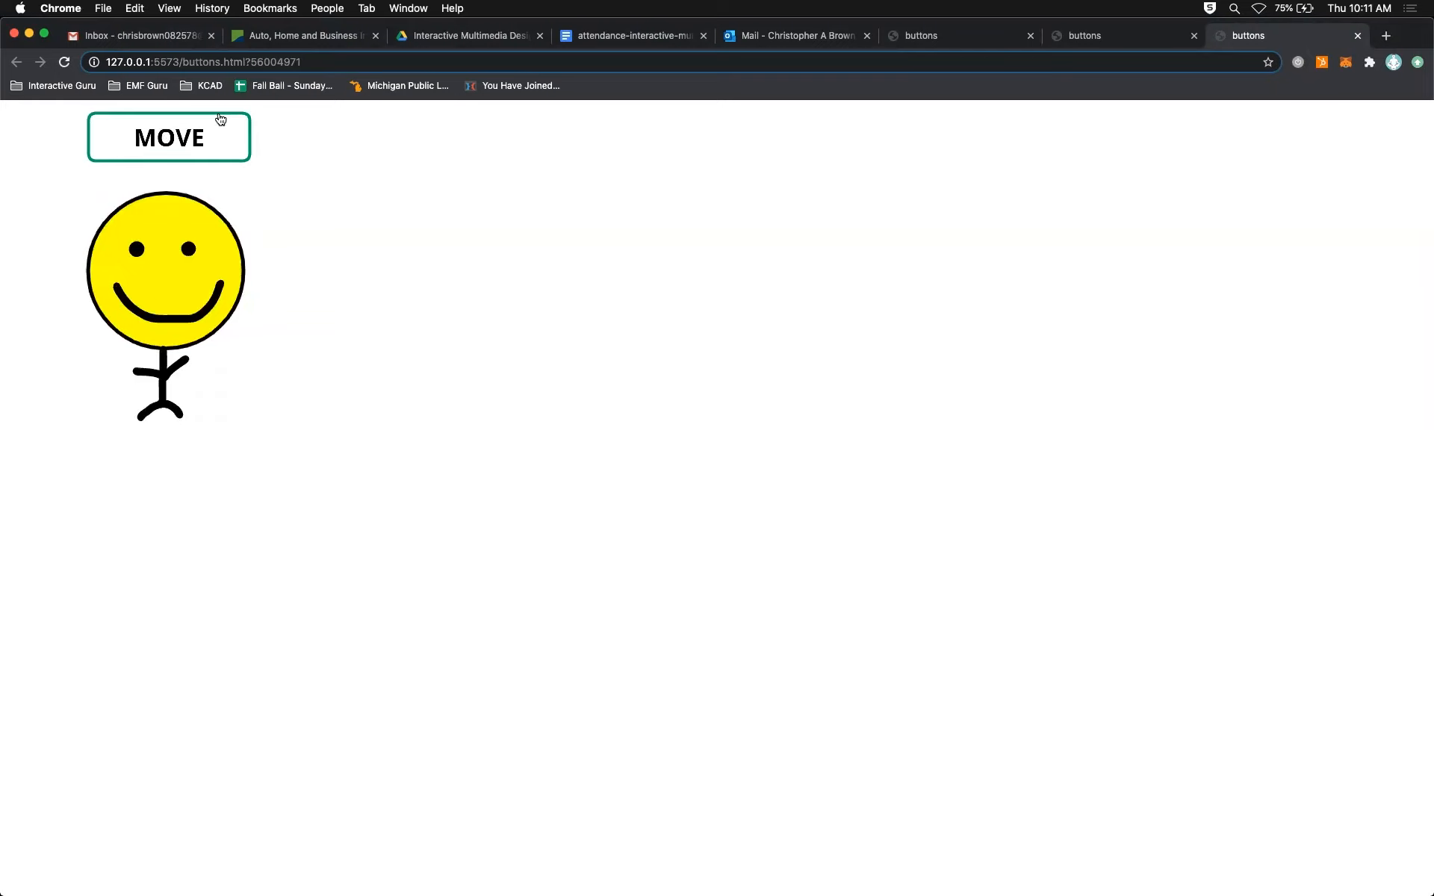
left_click(200, 139)
left_click(185, 143)
key("super+Tab")
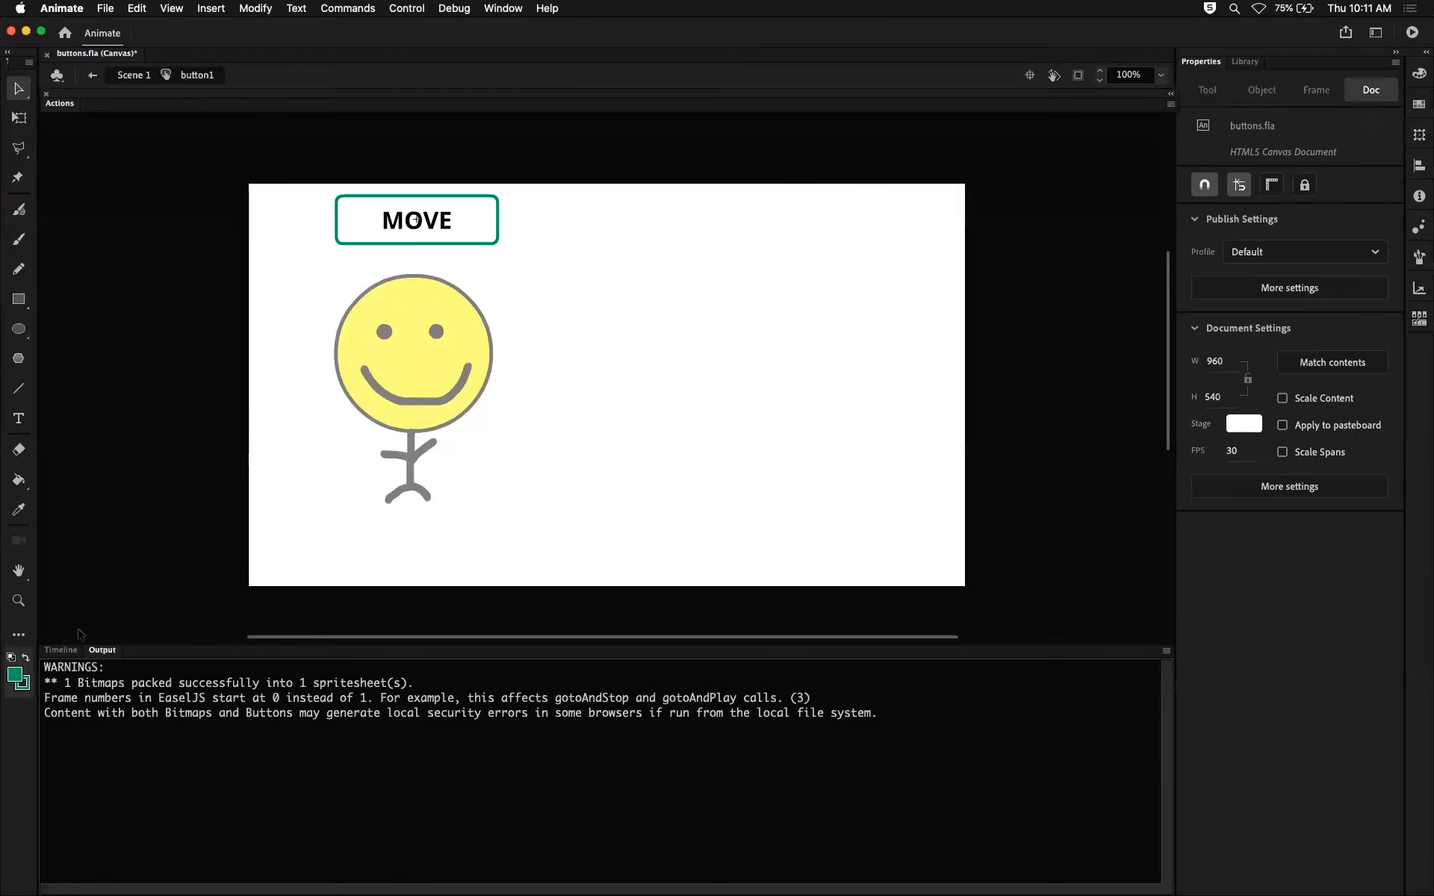
left_click(61, 651)
Insert a Hit-state keyframe in the box layer and draw a filled green rounded rectangle covering the whole MOVE button.
left_click(312, 762)
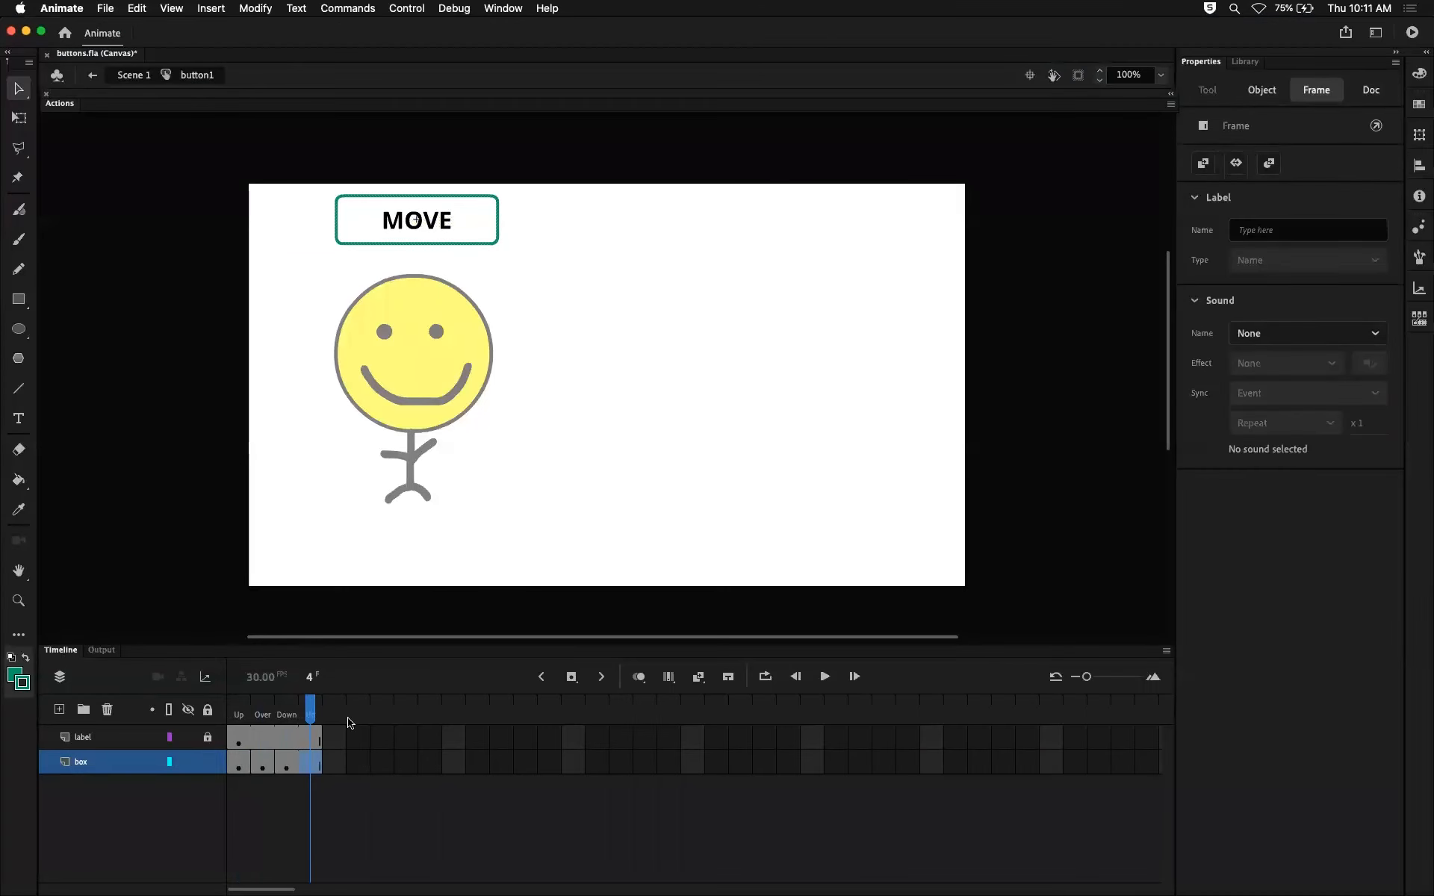
key("F6")
left_click(19, 300)
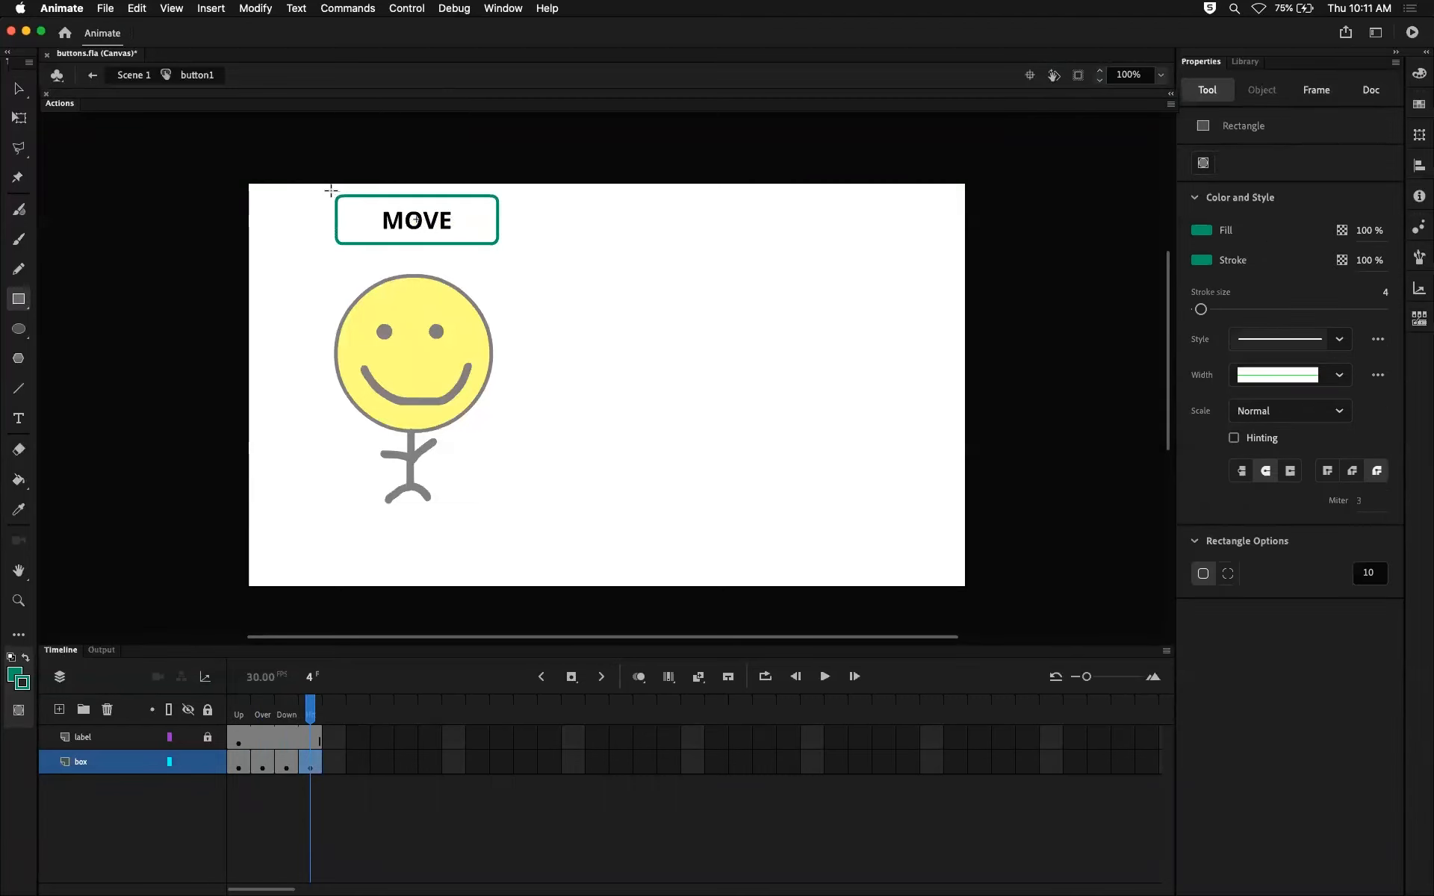
left_click_drag(328, 192, 503, 249)
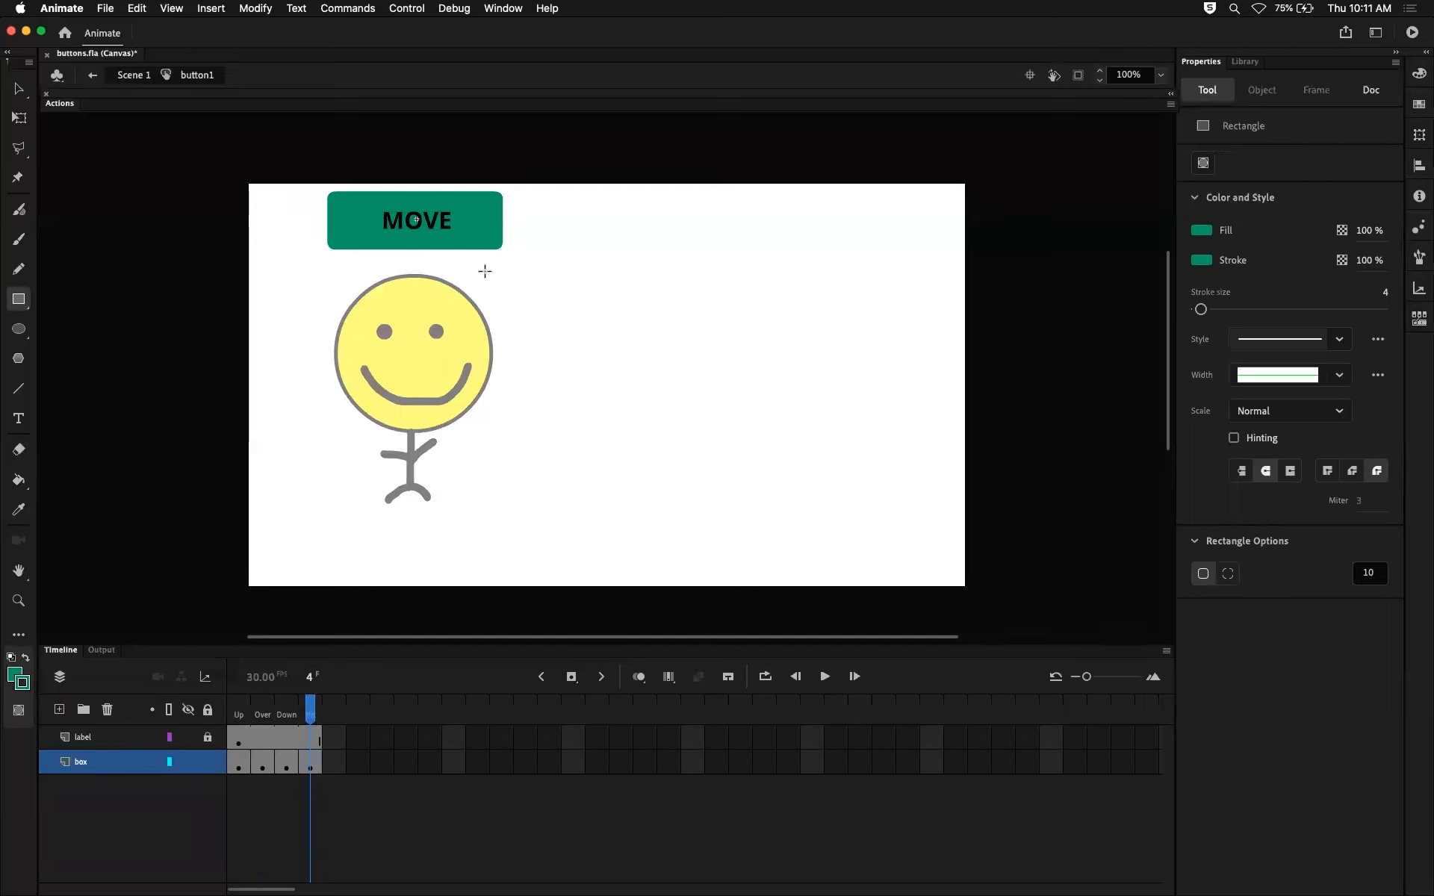
Preview the button with its filled Hit area in the browser, close the preview pages, and return to the Animate timeline.
key("super+Return")
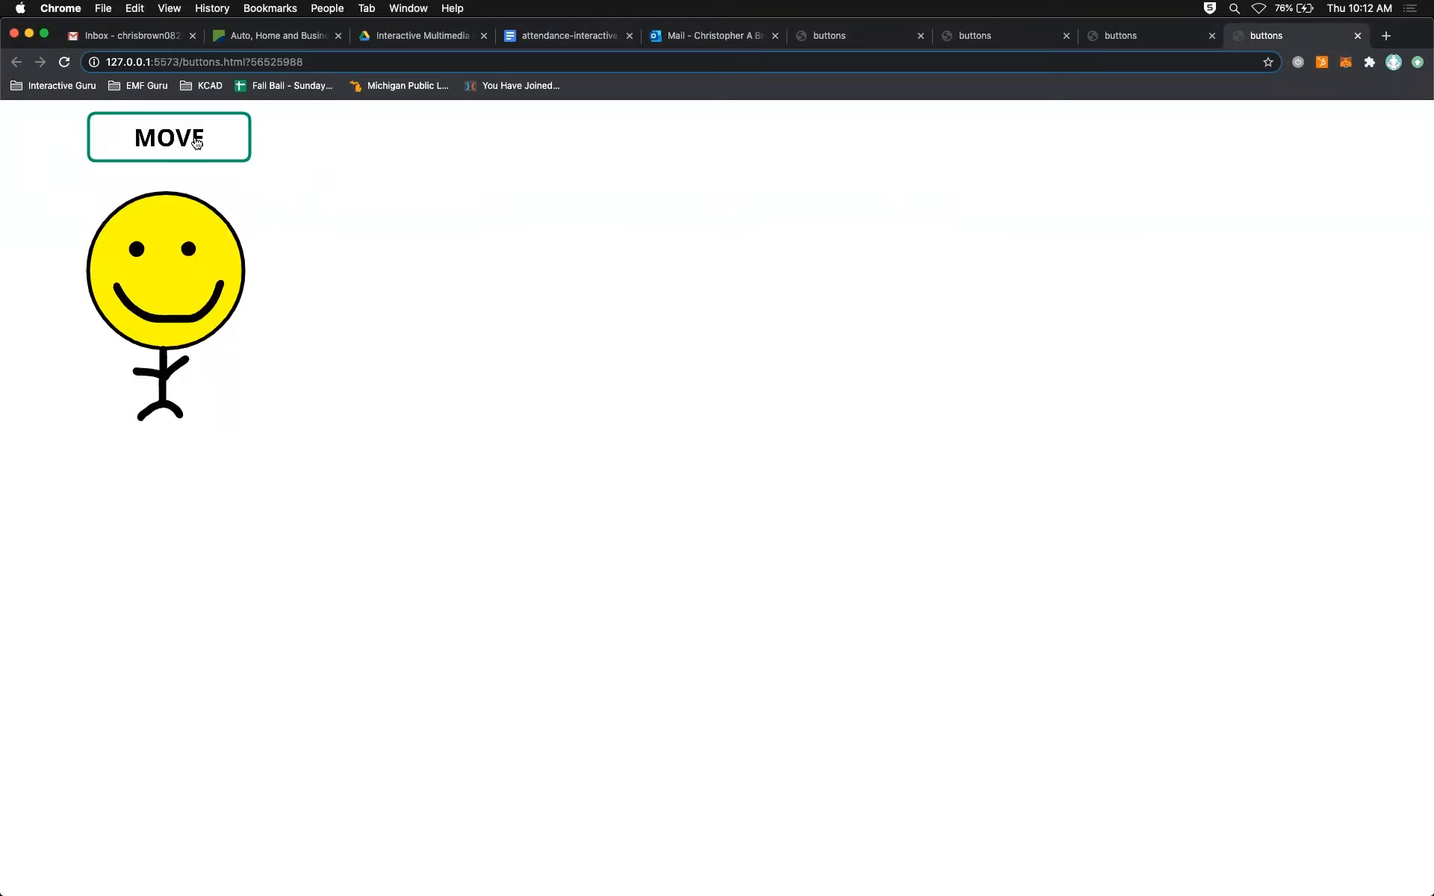
left_click(1358, 36)
left_click(1356, 35)
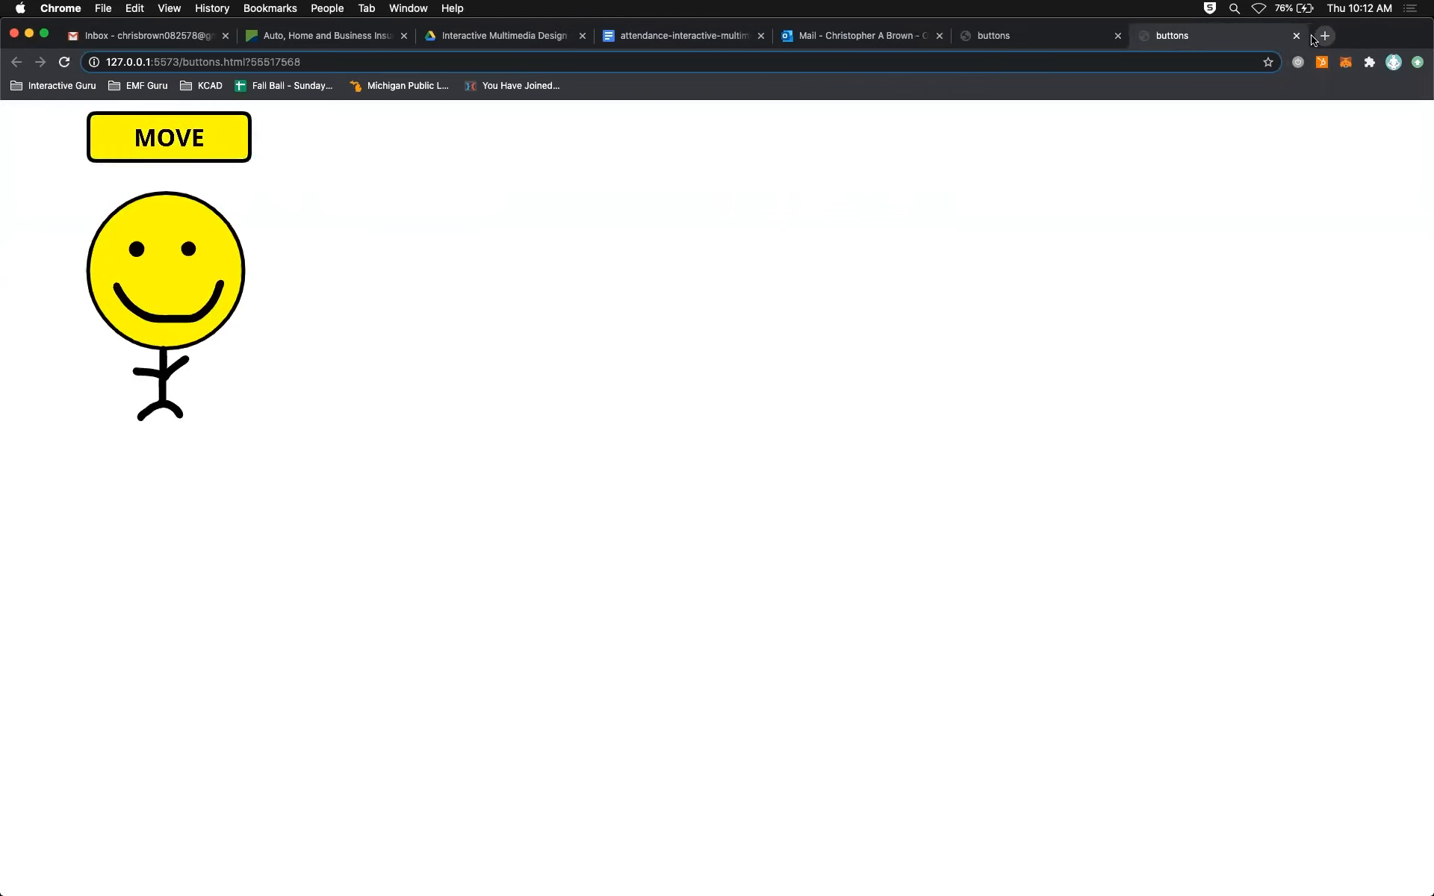
left_click(1296, 35)
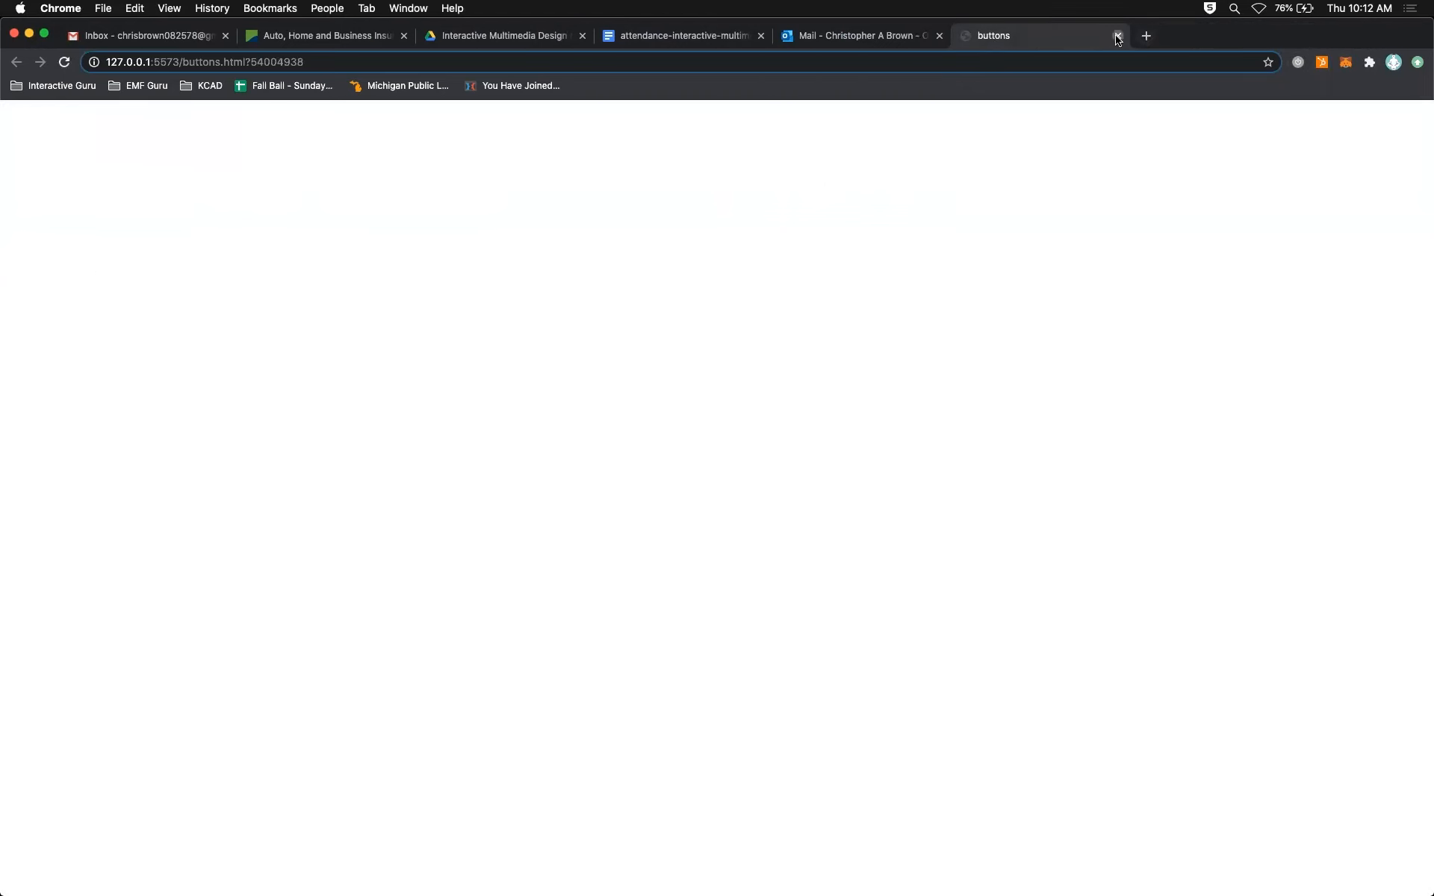
key("super+Tab")
left_click(60, 651)
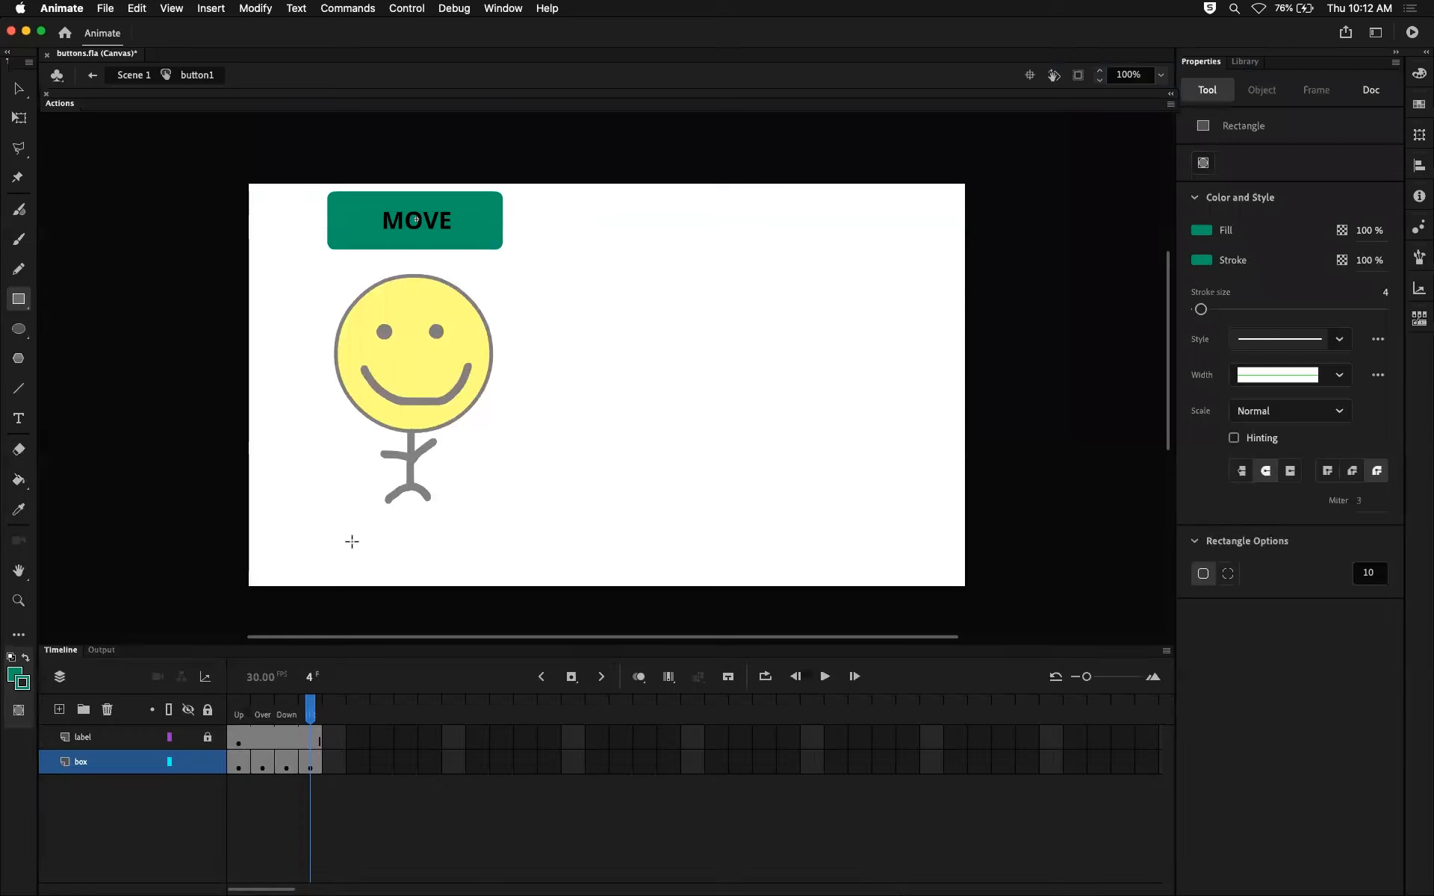
Undo the Hit-state rectangle and keyframe and the fill deletions in the Up and Down states.
key("super+z")
key("super+z")
key("super+z")
key("super+z")
key("super+z")
key("super+z")
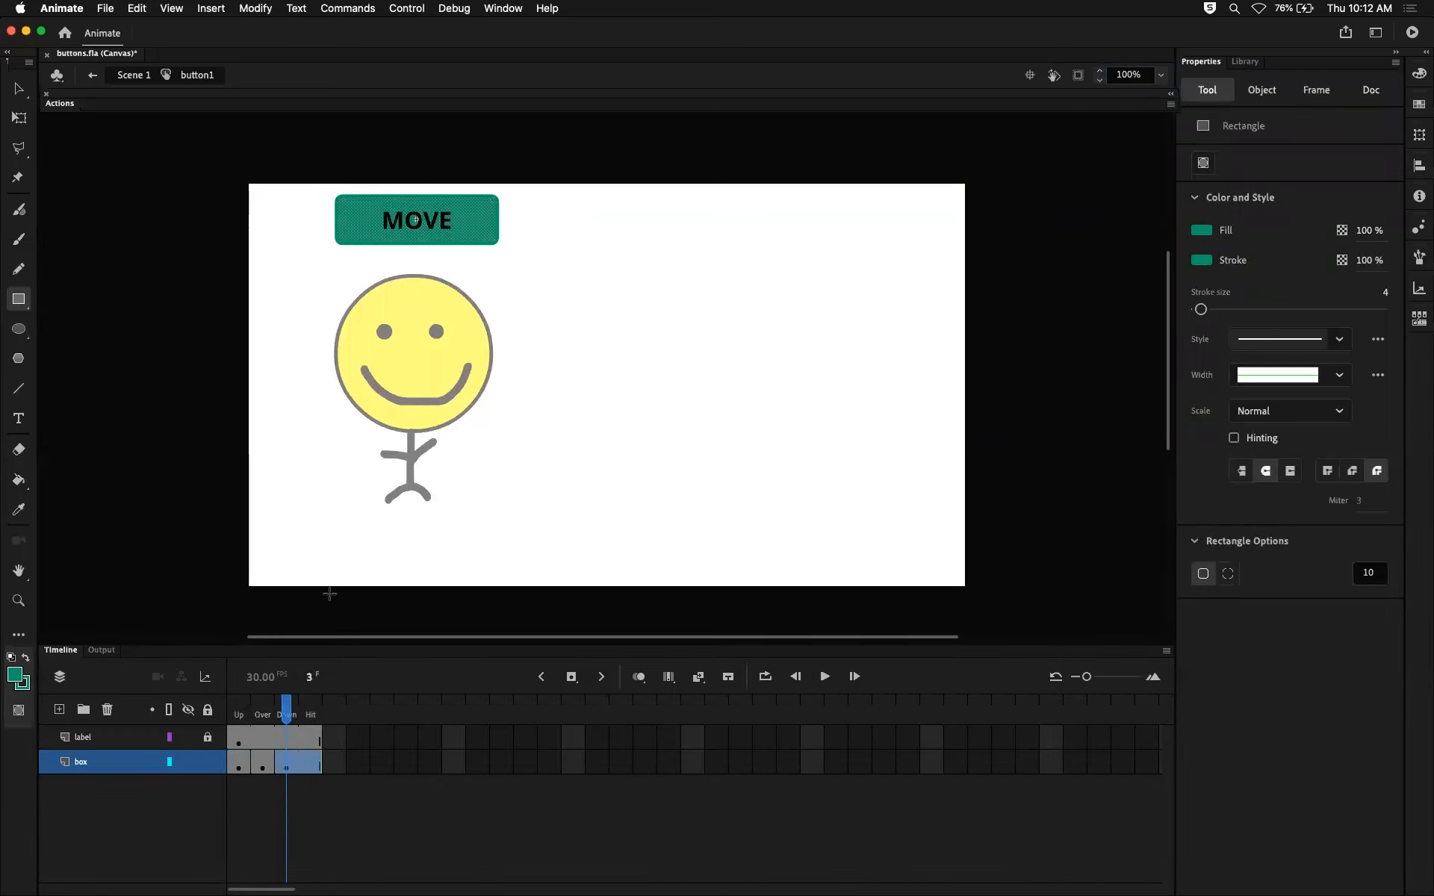
Check the Hit frame, test the MOVE button in a new browser preview, and return to the Animate timeline.
mouse_move(286, 712)
left_mouse_down()
mouse_move(237, 714)
mouse_move(310, 714)
left_mouse_up()
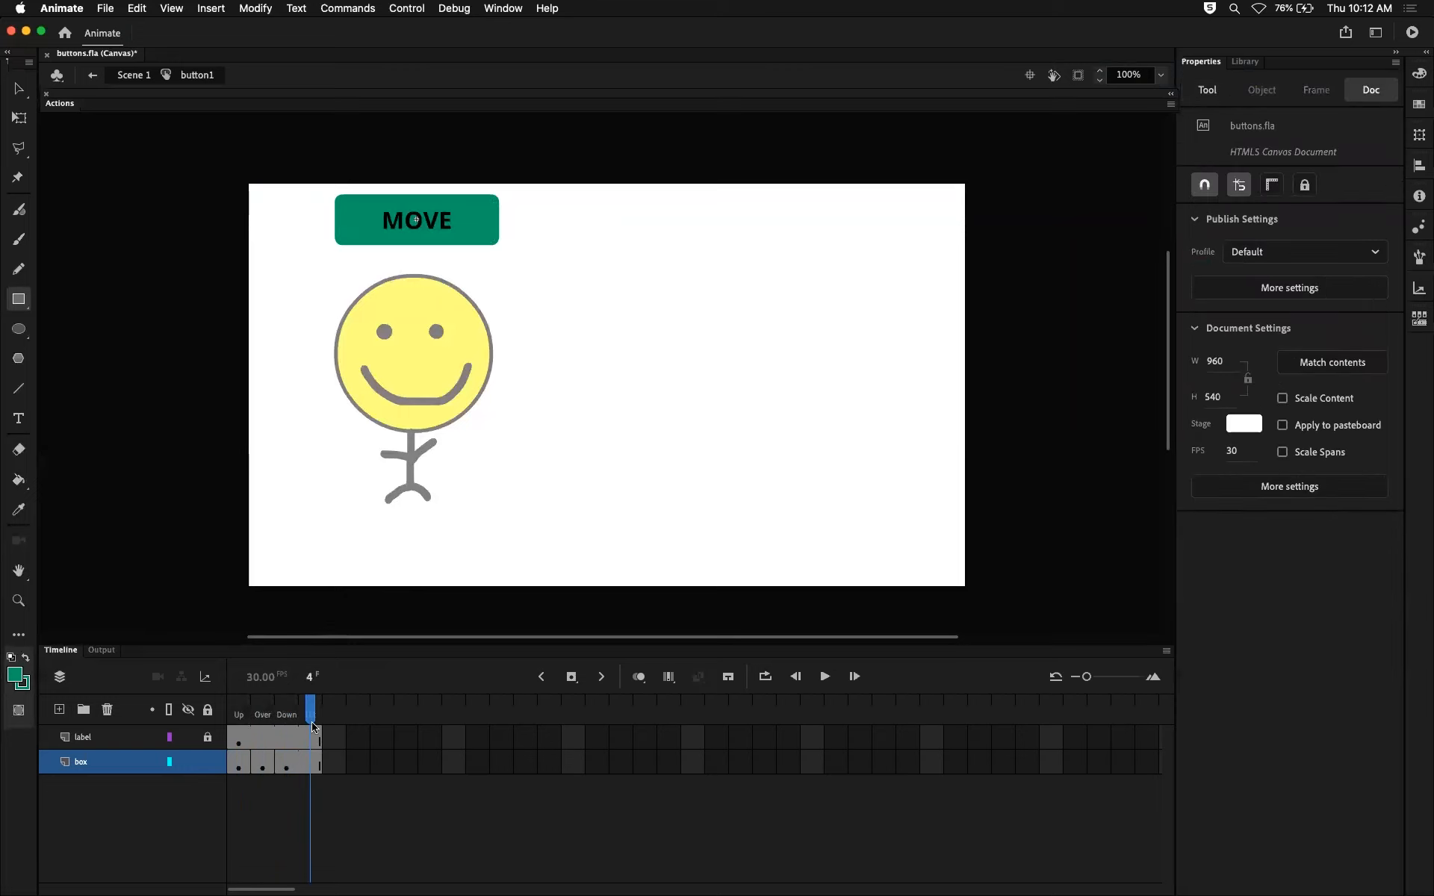
key("super+Return")
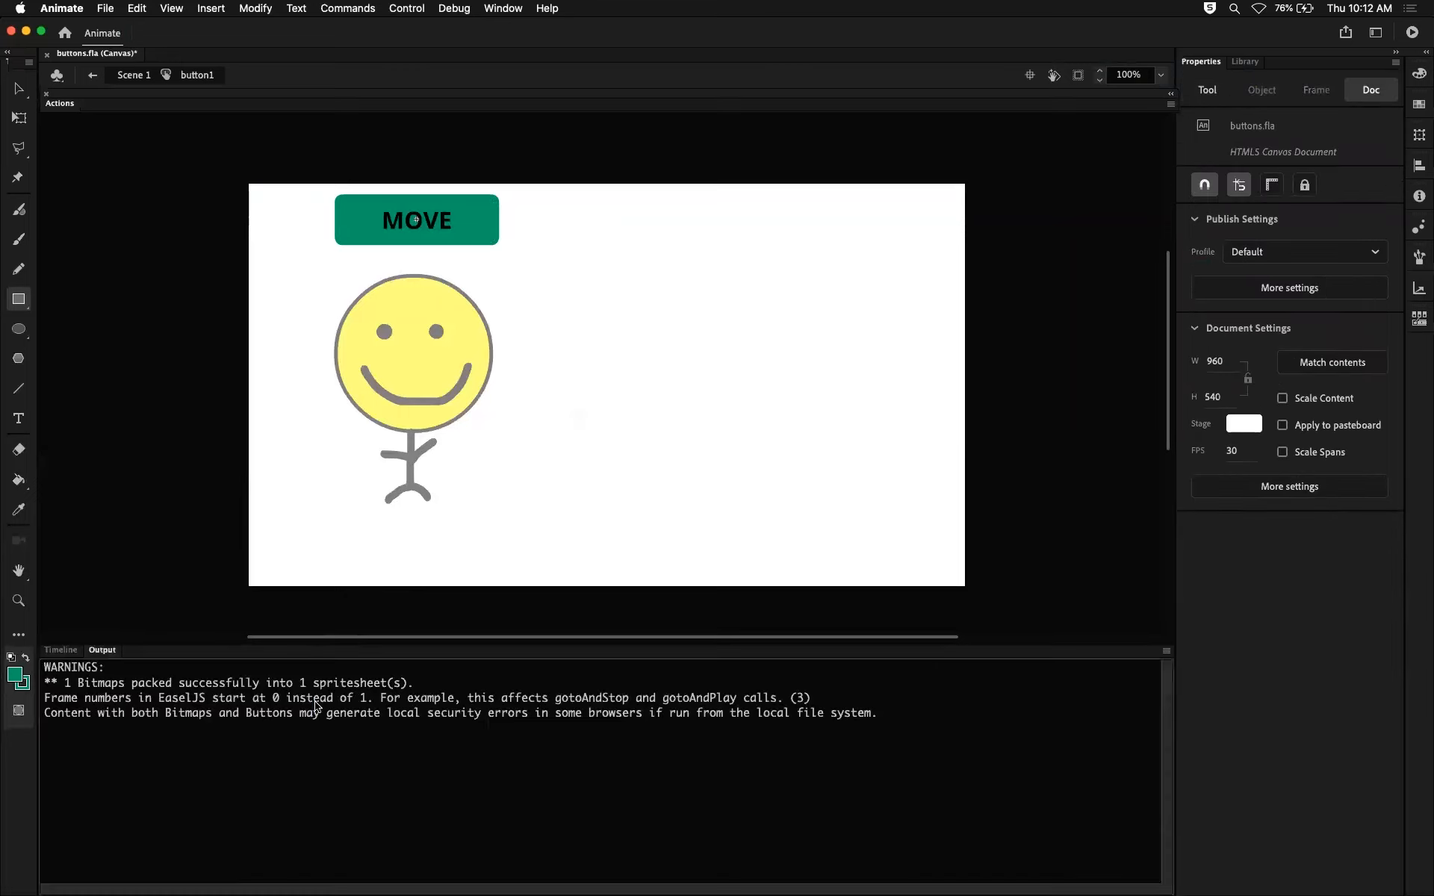
left_click(229, 148)
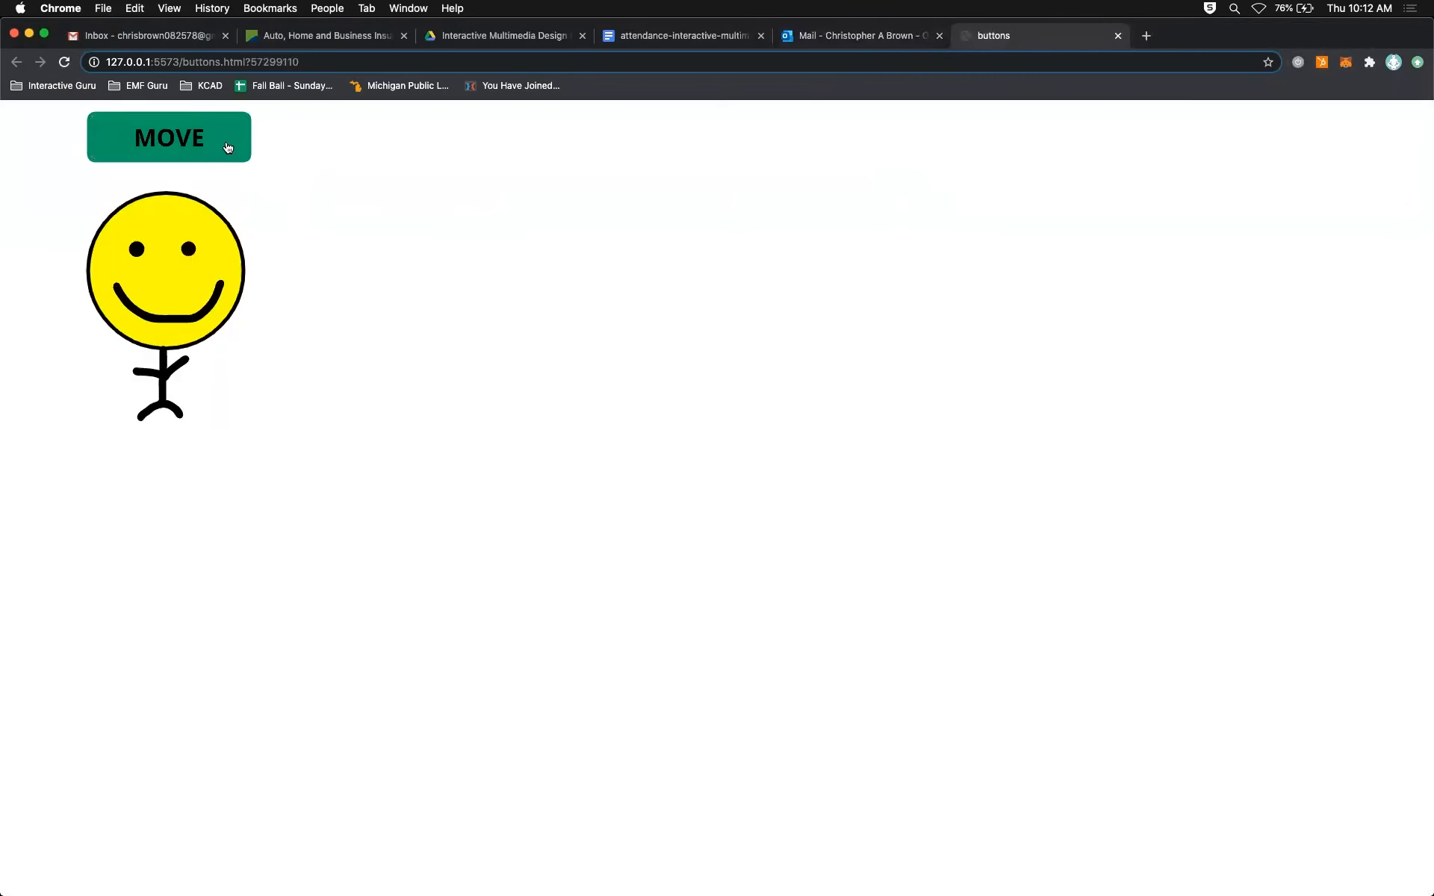
key("super+Tab")
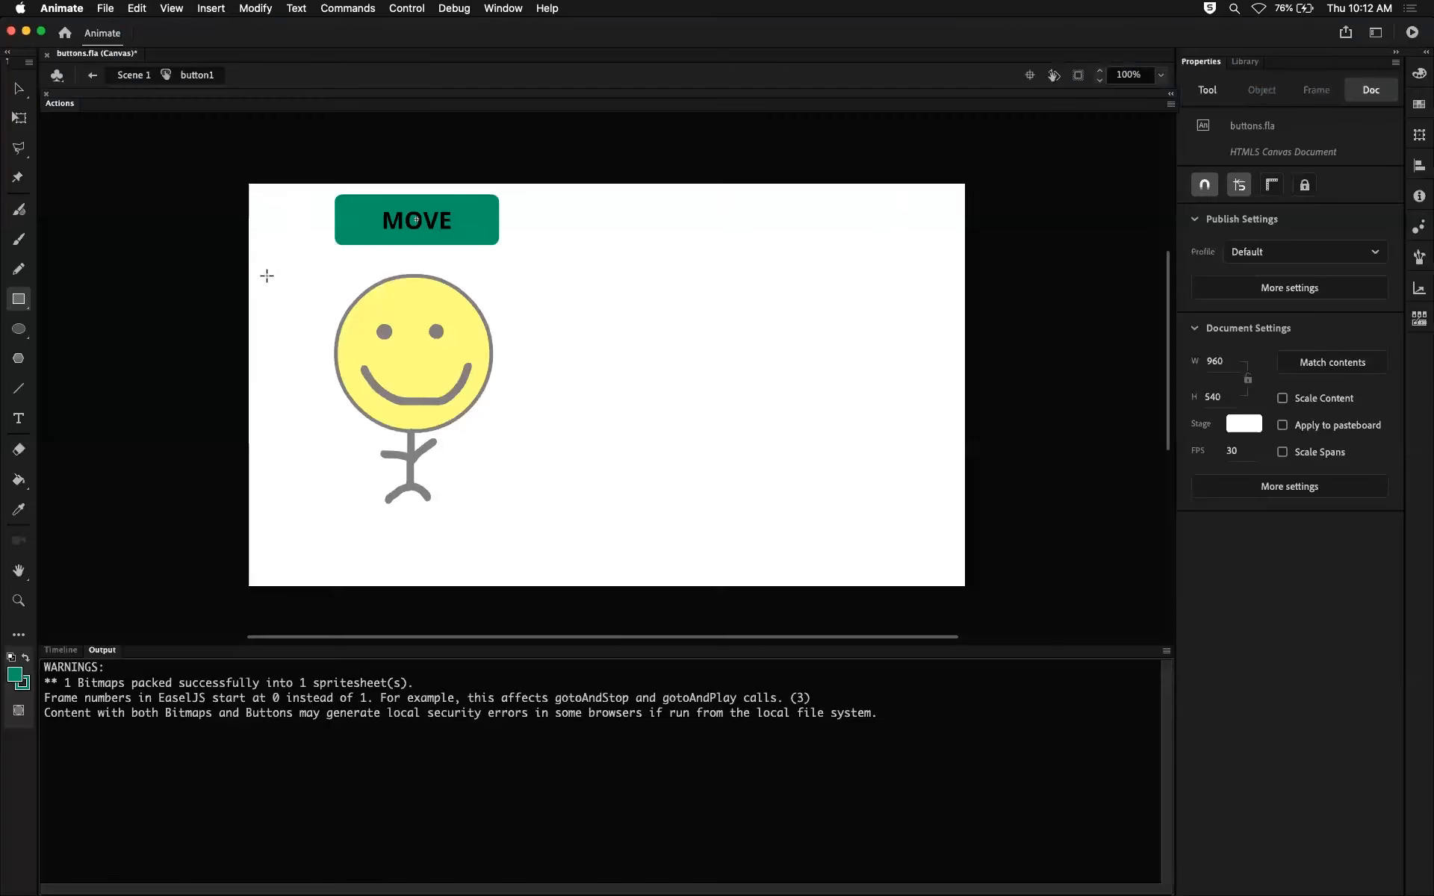
left_click(60, 649)
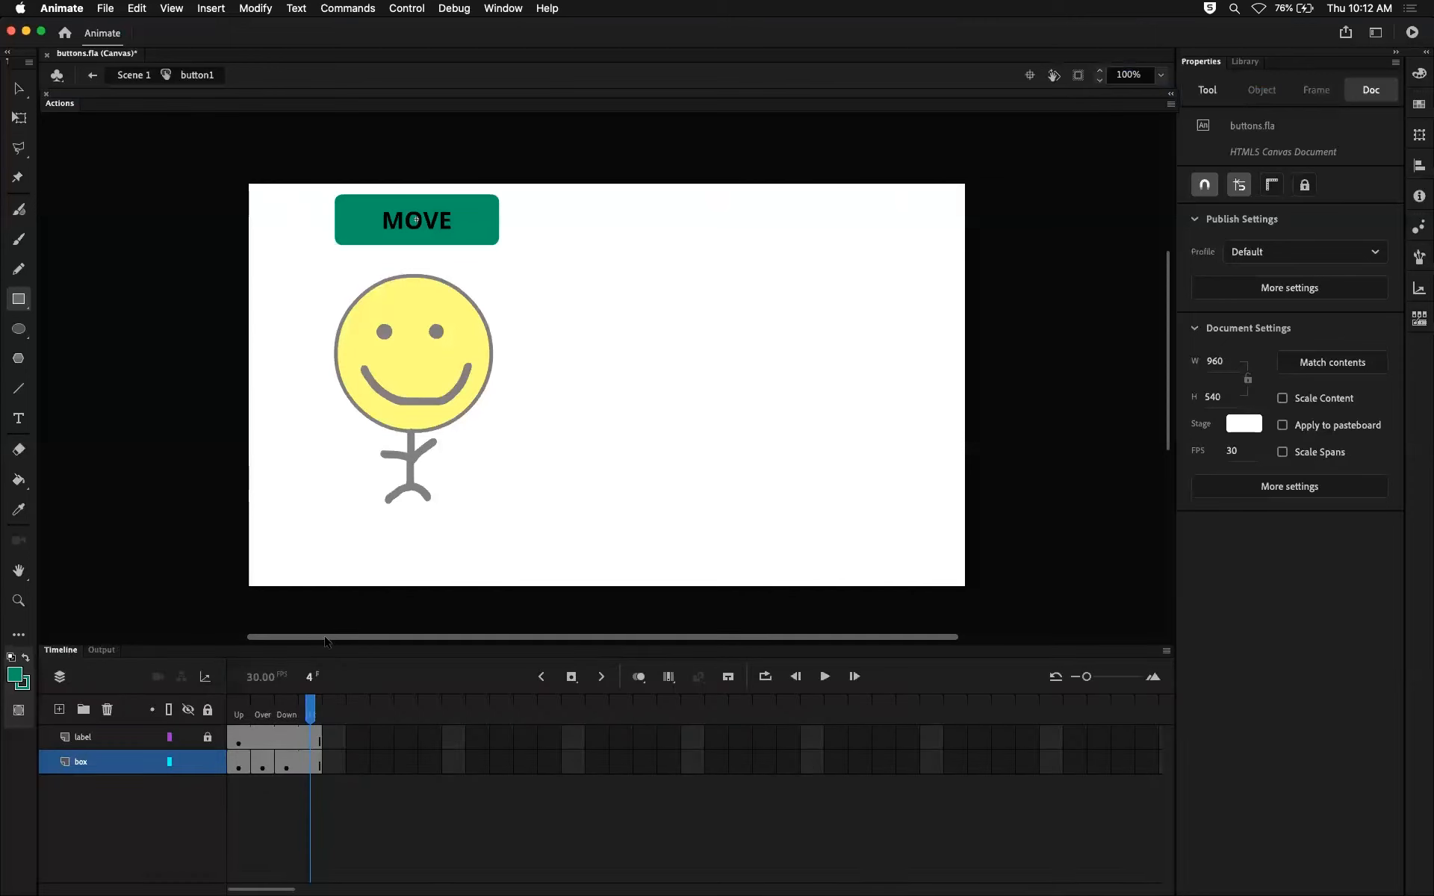
Undo the fill deletion in the button's Over state and open a fresh browser preview.
key("comma")
key("comma")
key("super+z")
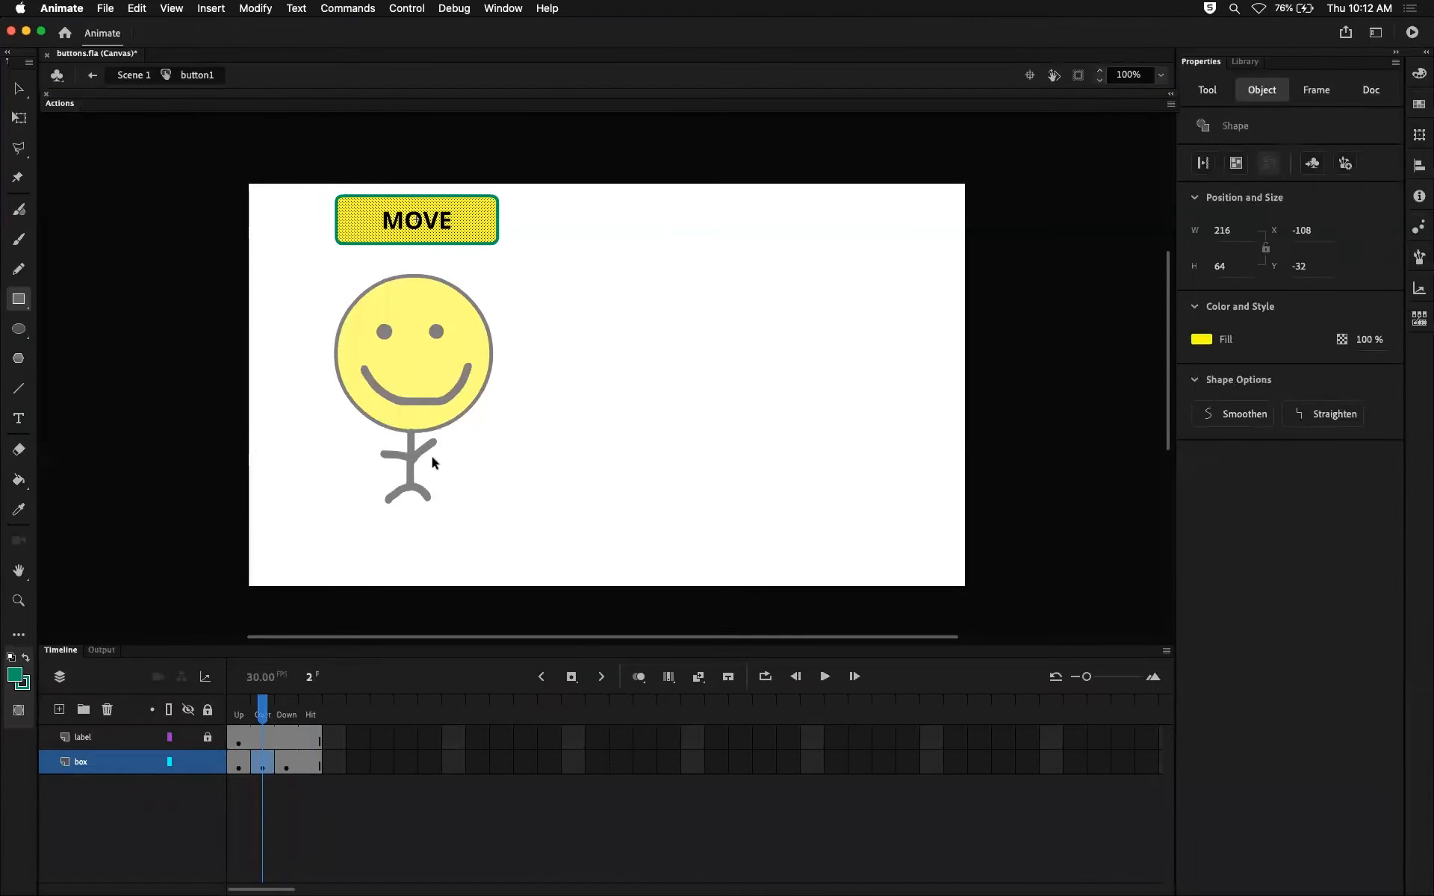
key("super+Return")
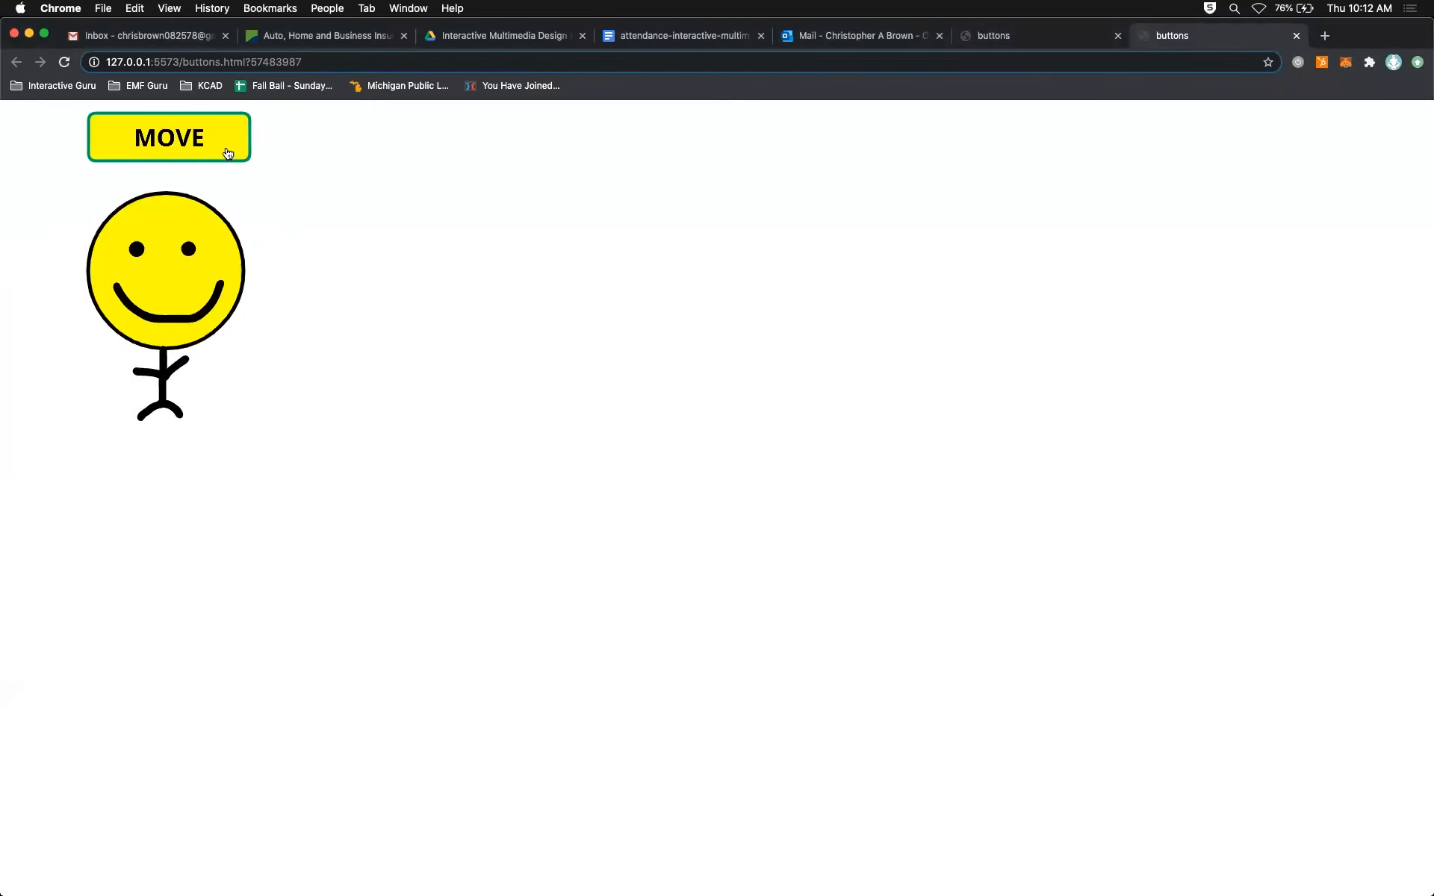
Test the MOVE button's hover and pressed states in the browser preview, and return to the main scene in Animate.
left_click(230, 154)
left_click(223, 146)
left_click(218, 137)
left_click(219, 138)
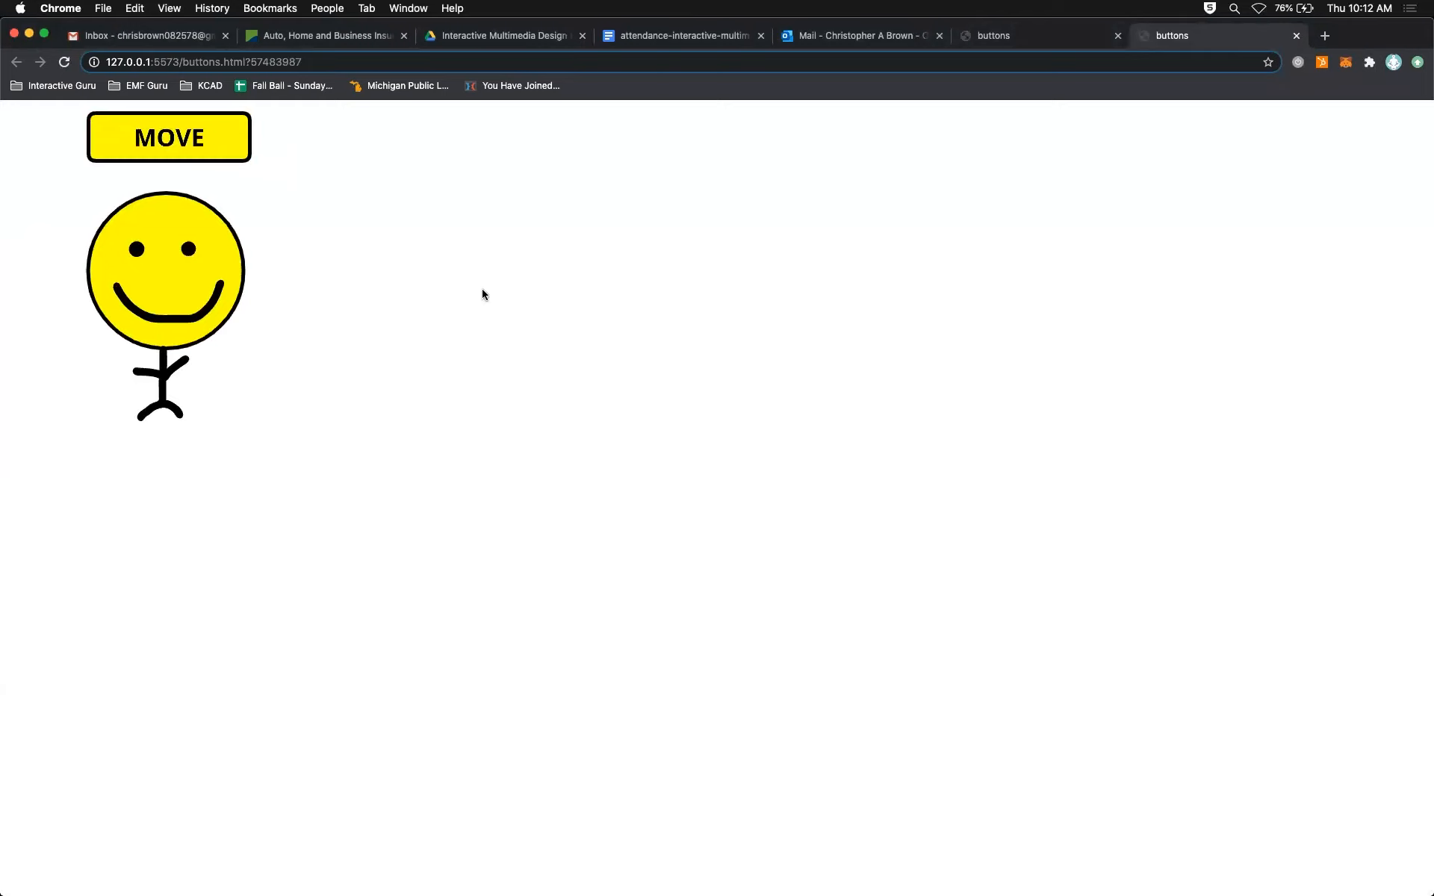
key("super+Tab")
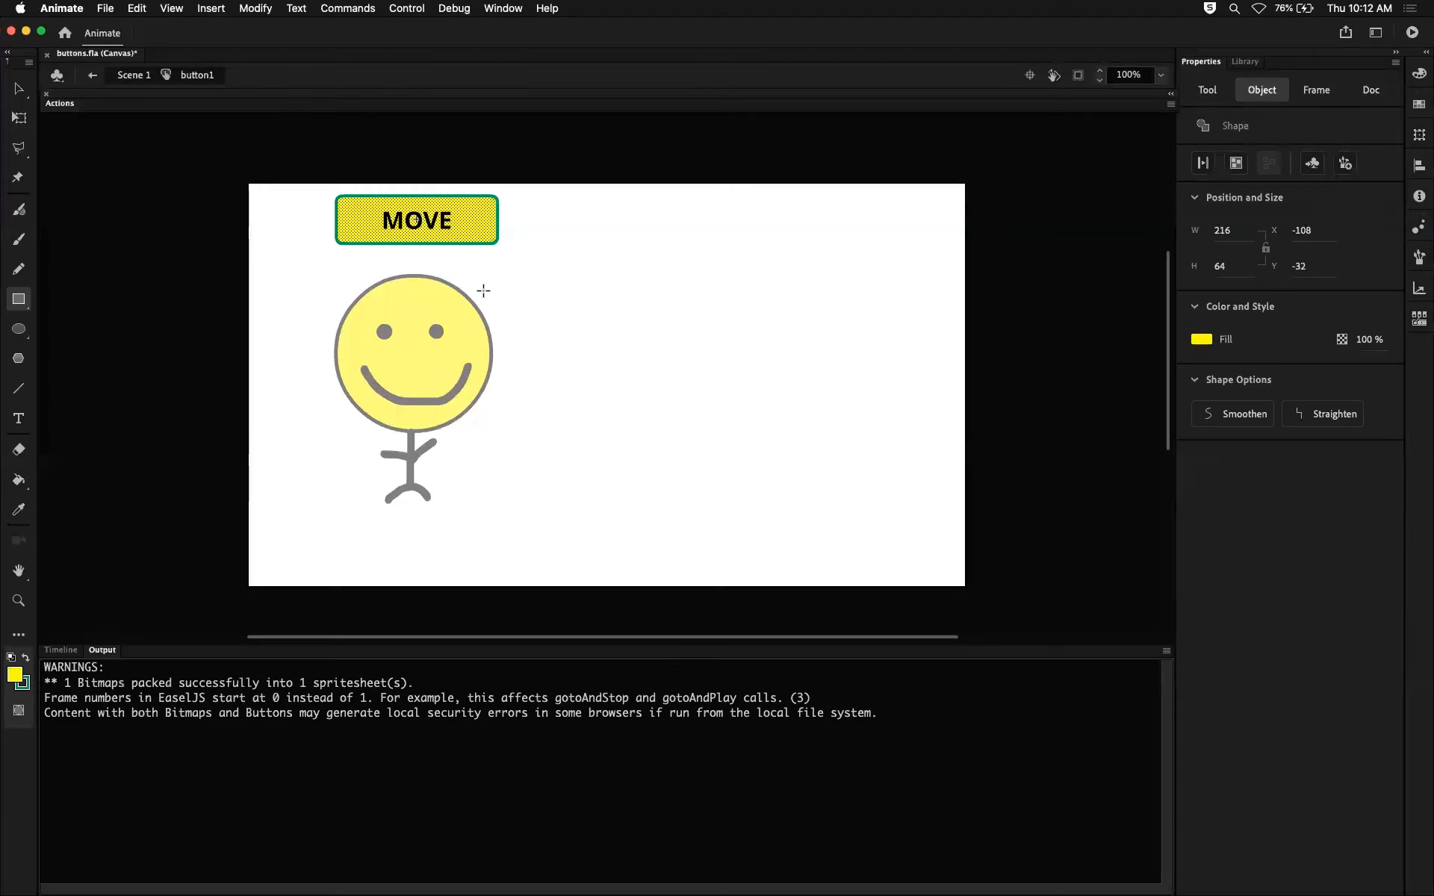
left_click(61, 651)
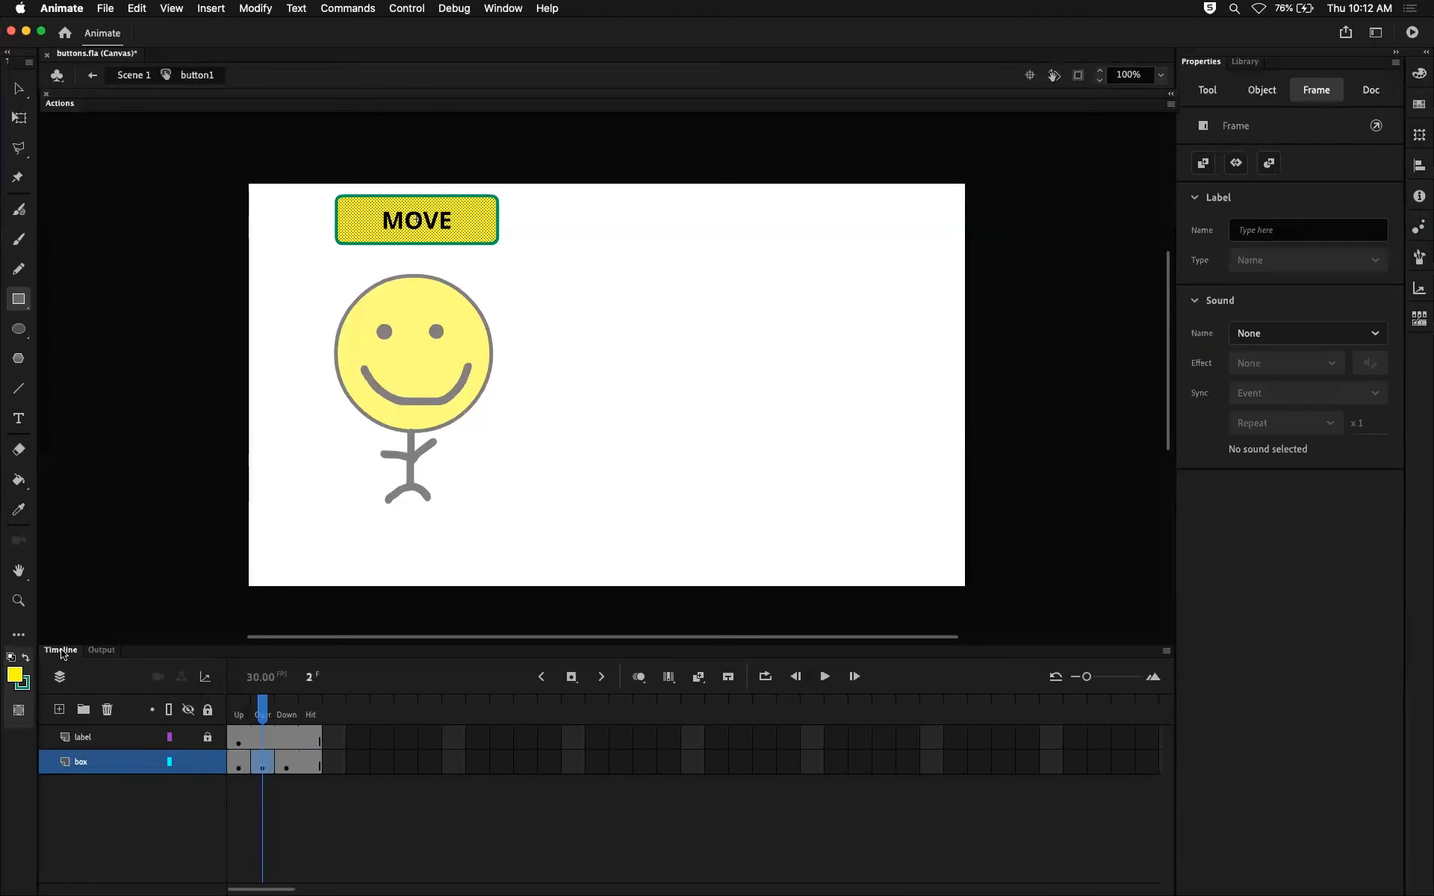
left_click(127, 75)
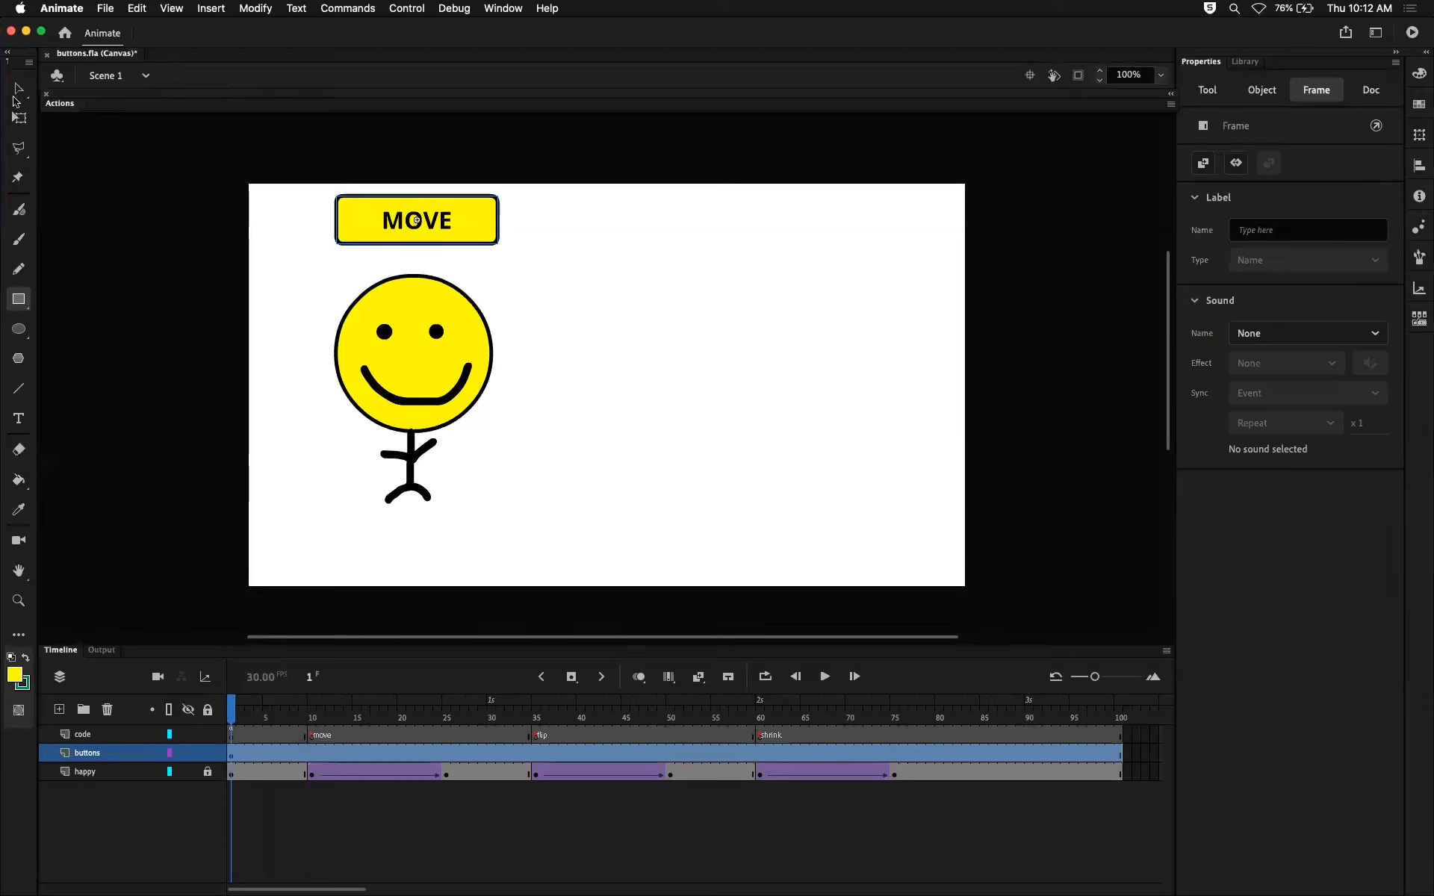
Open the MOVE button symbol in place and review its Up, Over, Down and Hit frames.
left_click(18, 90)
double_click(379, 218)
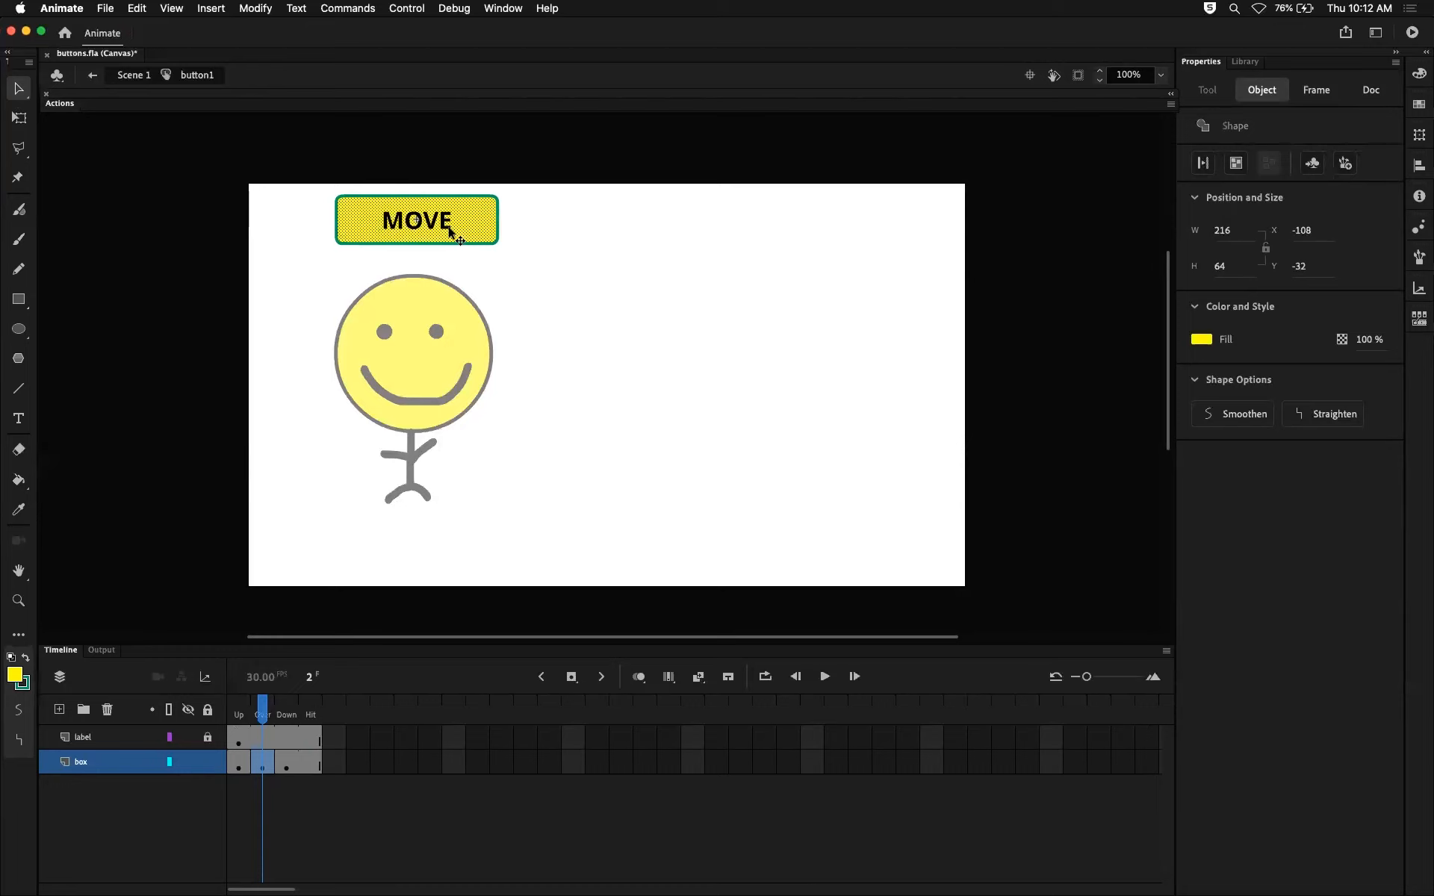
left_click(238, 709)
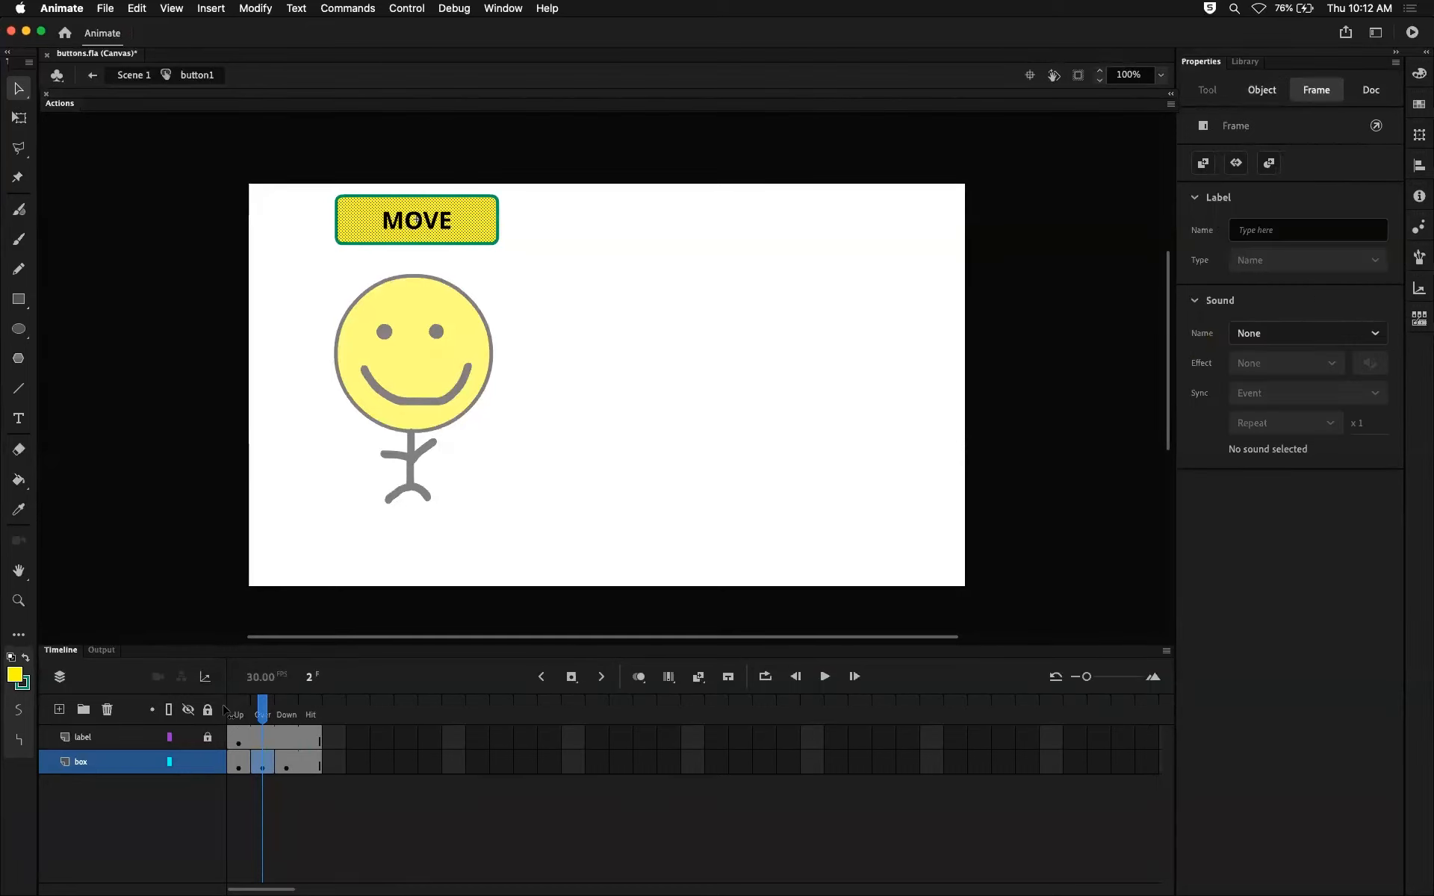
left_click(262, 710)
left_click(286, 709)
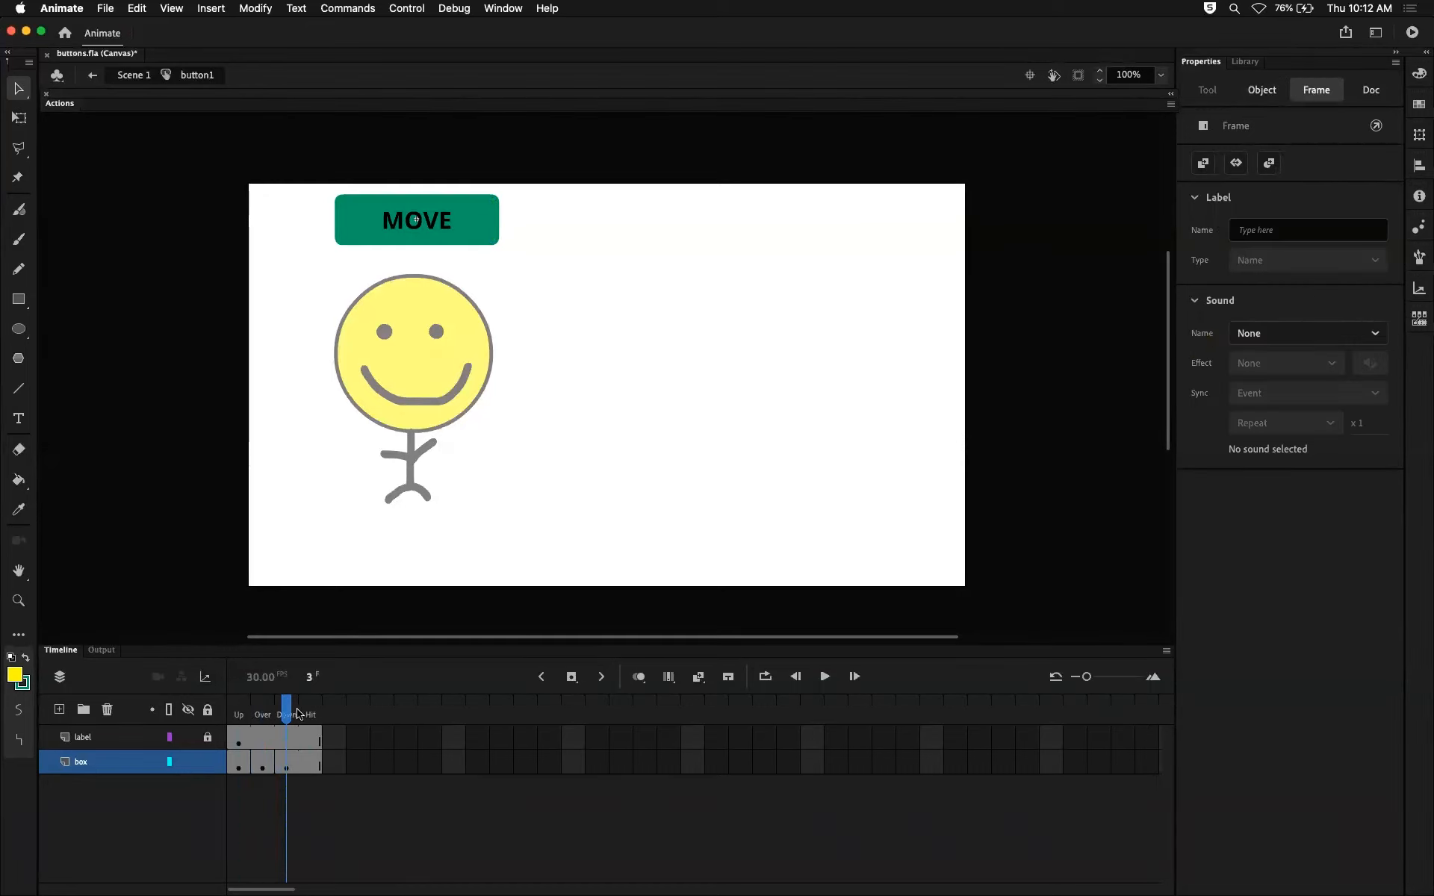
left_click(315, 712)
left_click_drag(321, 717, 240, 717)
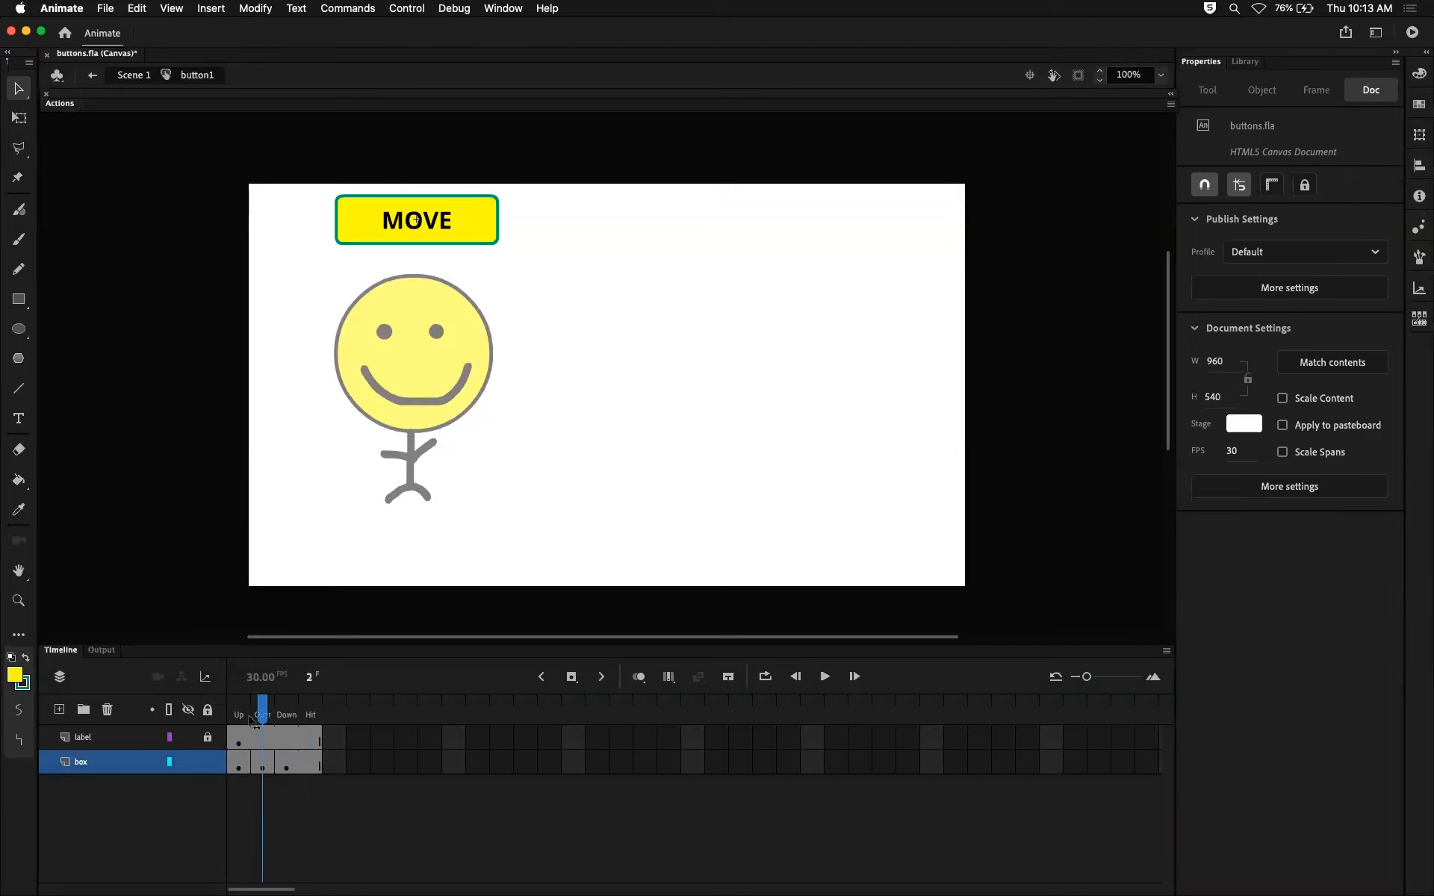
Unlock the button's label layer and save the document from the main scene with its library shown.
left_click(208, 737)
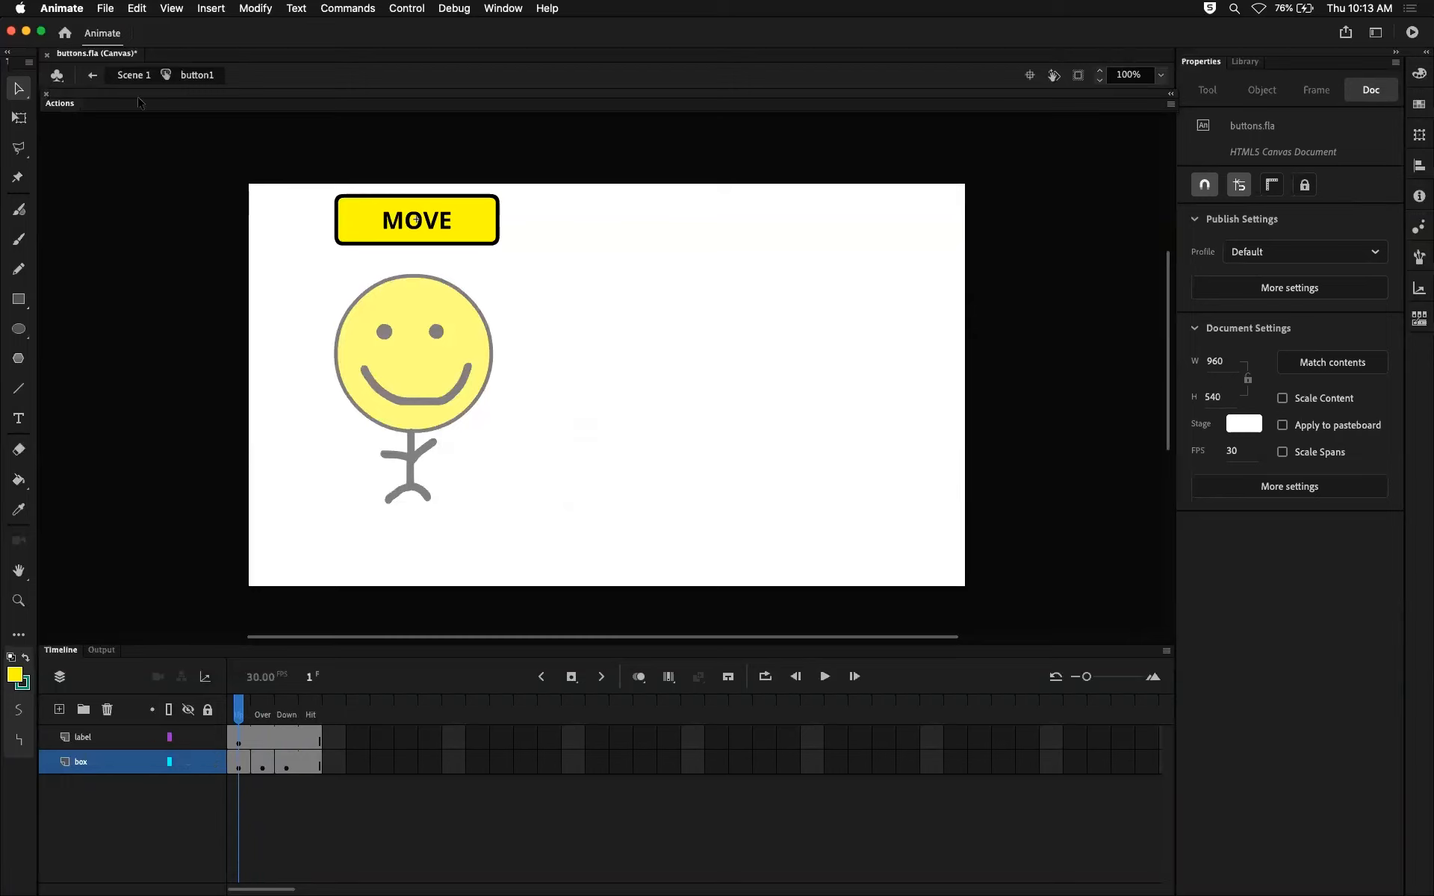
left_click(130, 75)
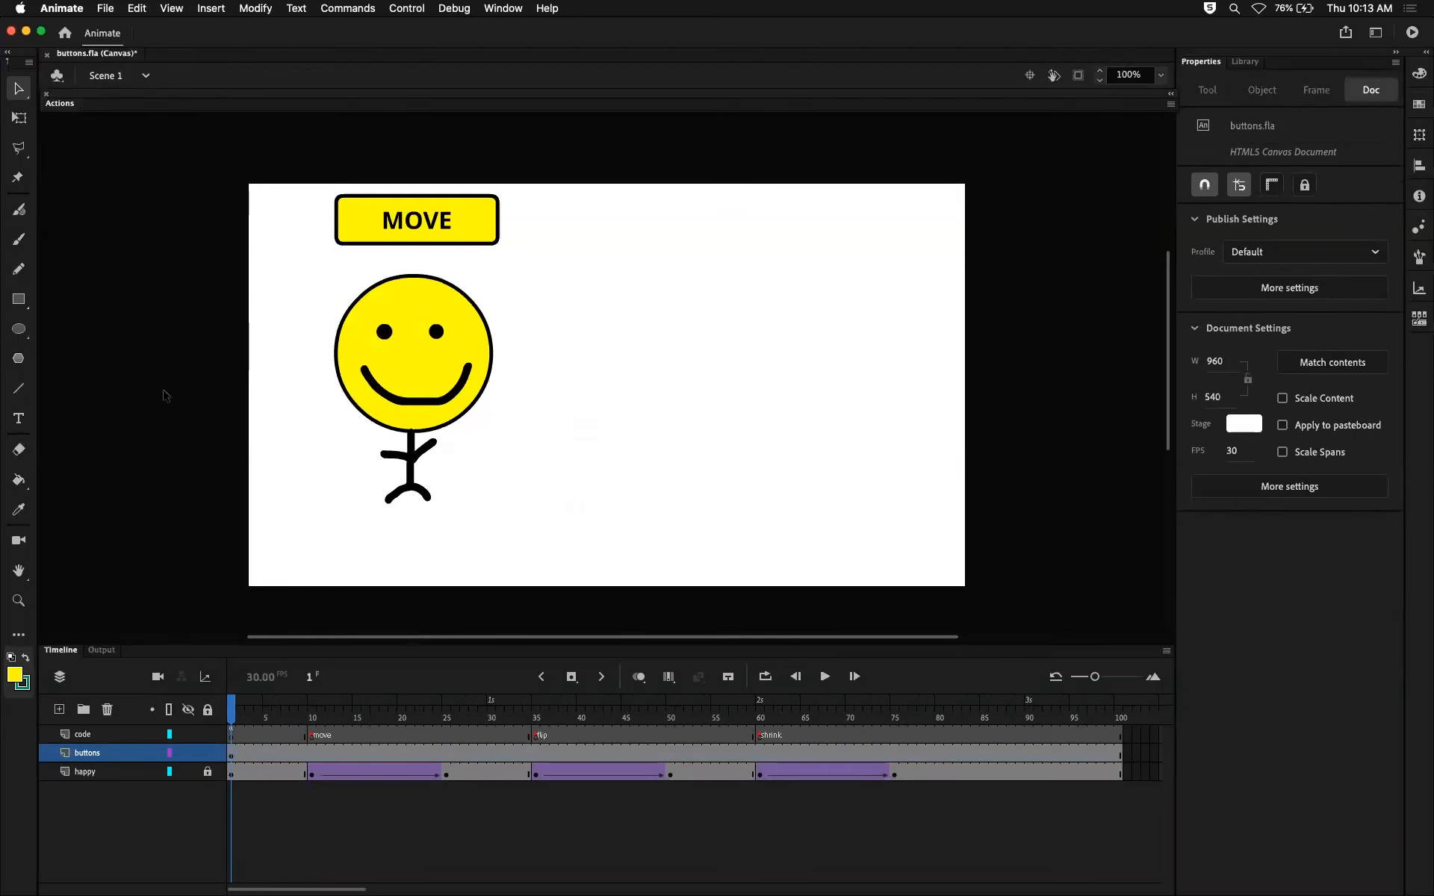
key("super+s")
left_click(1259, 63)
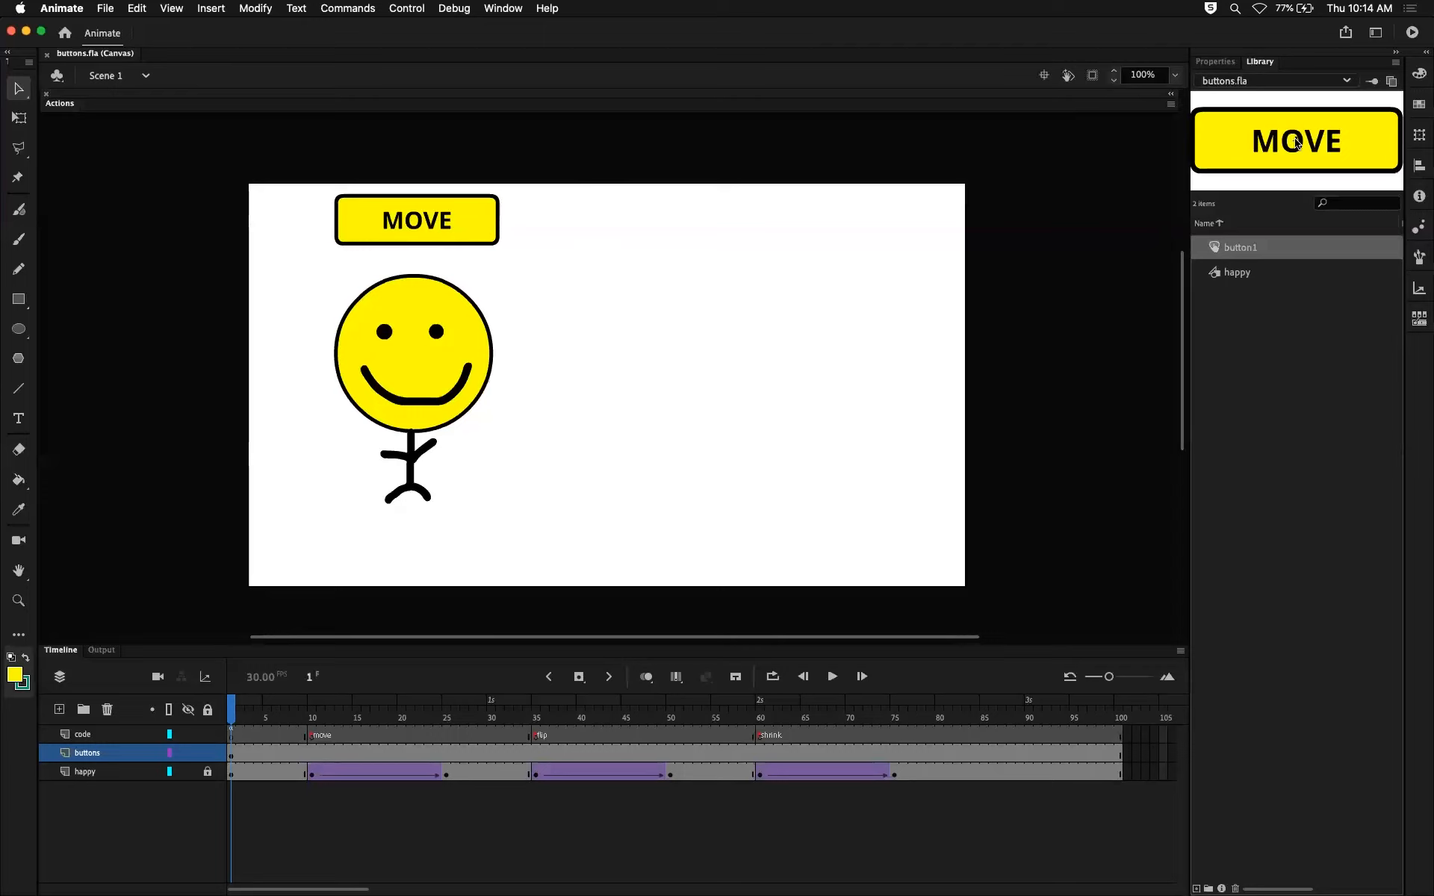
Paste two copies of the MOVE button in a row beside the original, and delete both copies.
left_click(446, 218)
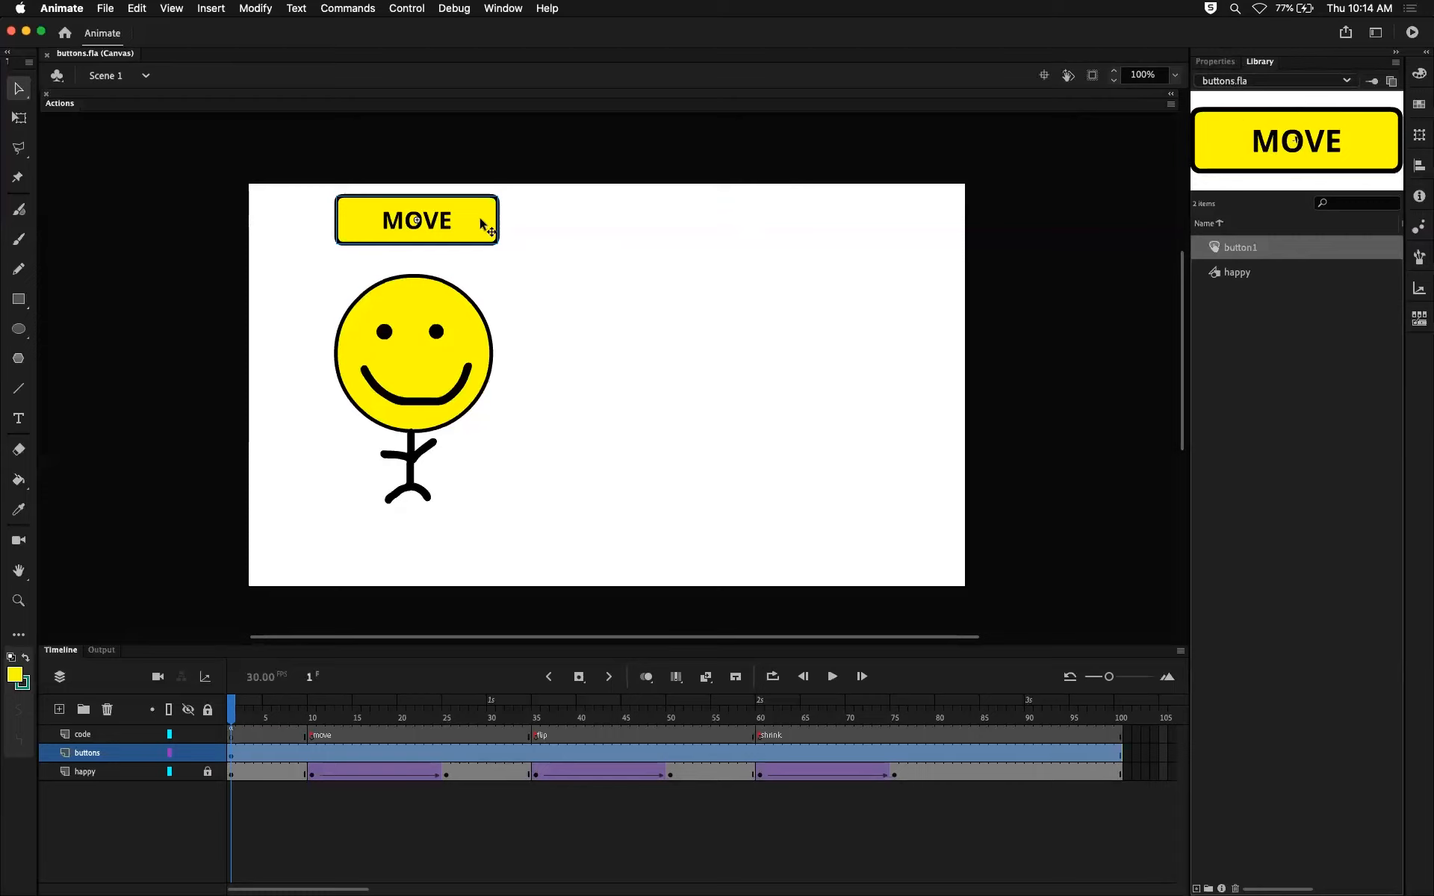
left_click(607, 226)
left_click(452, 215)
key("super+v")
left_click_drag(619, 363, 618, 220)
key("super+v")
left_click_drag(647, 354, 837, 230)
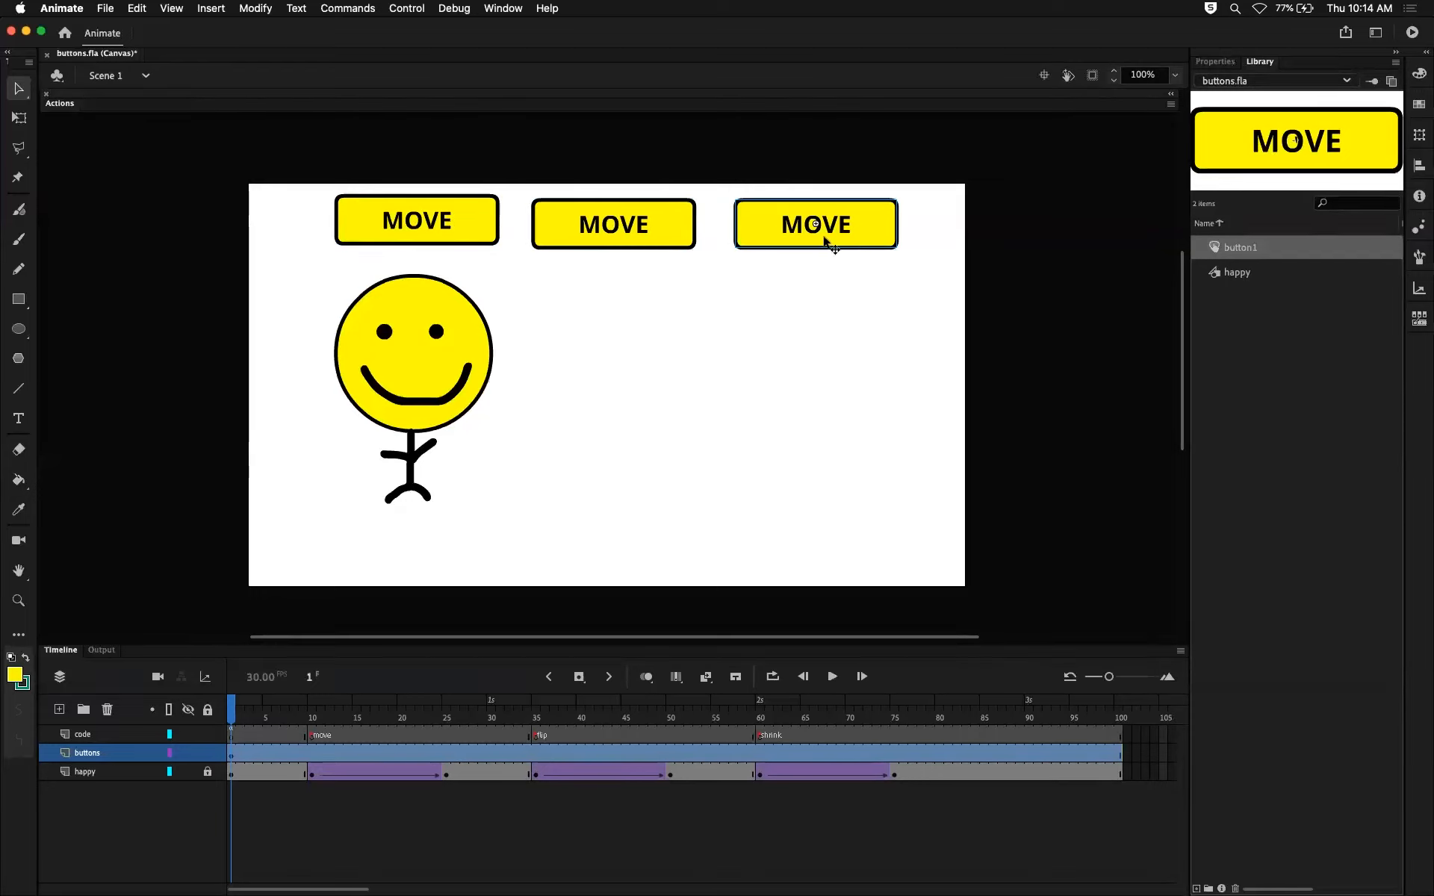
key("Delete")
left_click(664, 230)
key("Delete")
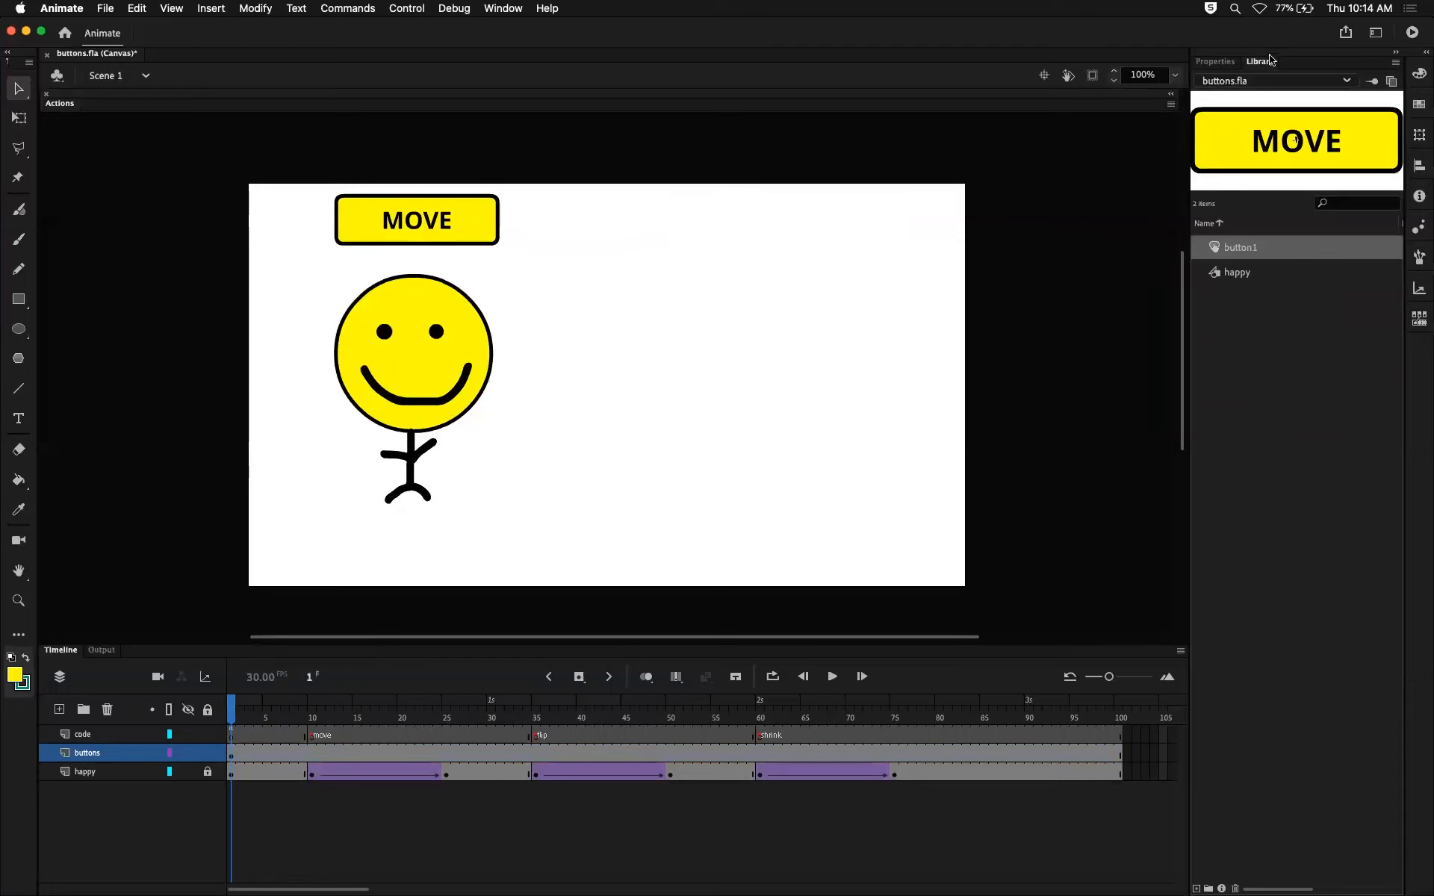
Place two more instances of button1 from the library beside the first and space the three evenly in a row.
left_click_drag(1272, 137, 590, 221)
left_click_drag(953, 227, 826, 219)
left_click_drag(586, 216, 581, 221)
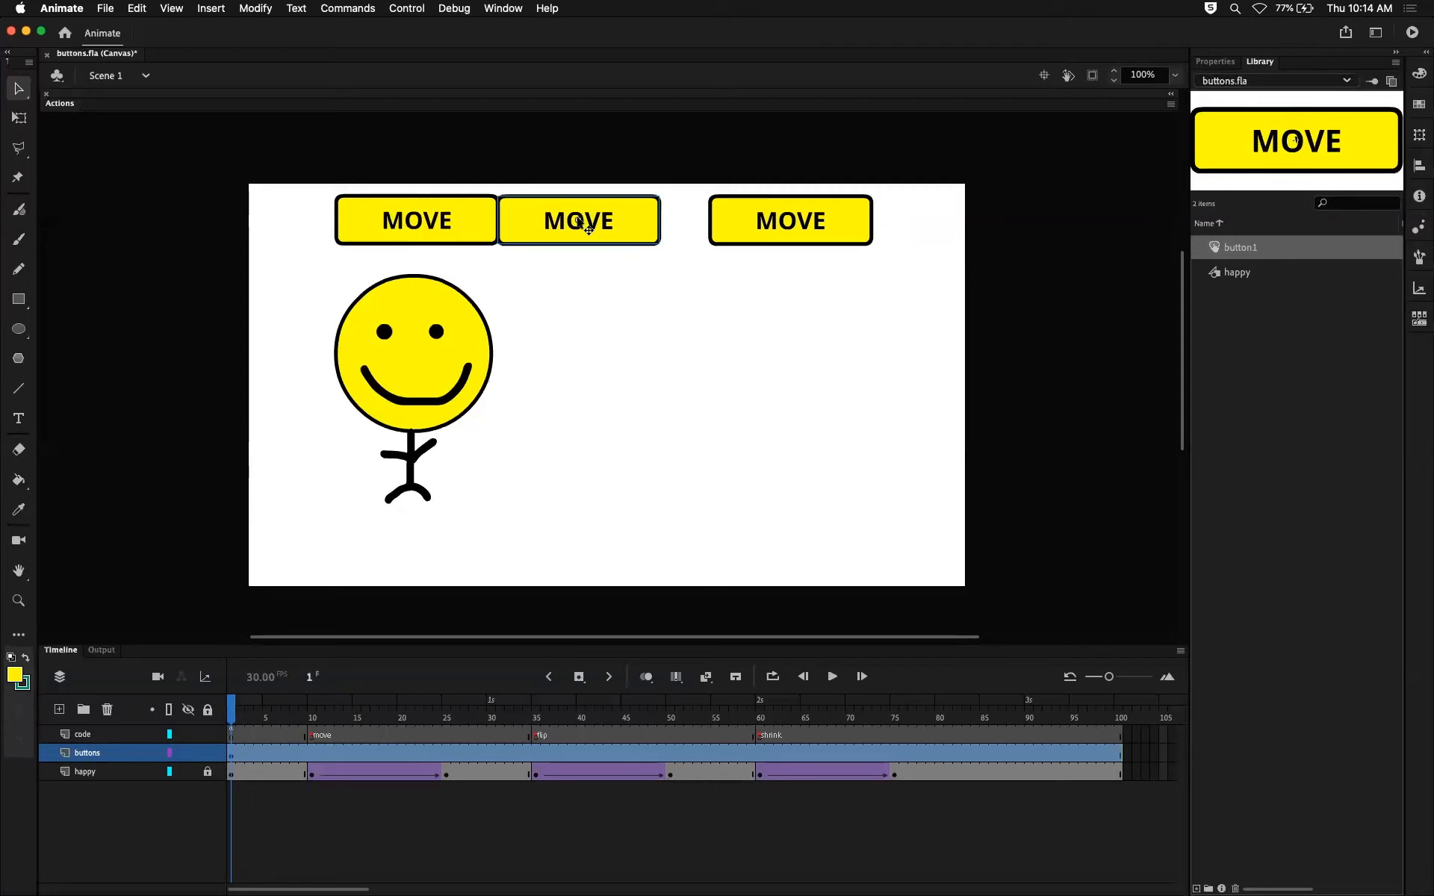
key("shift+Right")
key("shift+Right")
left_click_drag(737, 218, 701, 222)
key("shift+Right")
key("shift+Right")
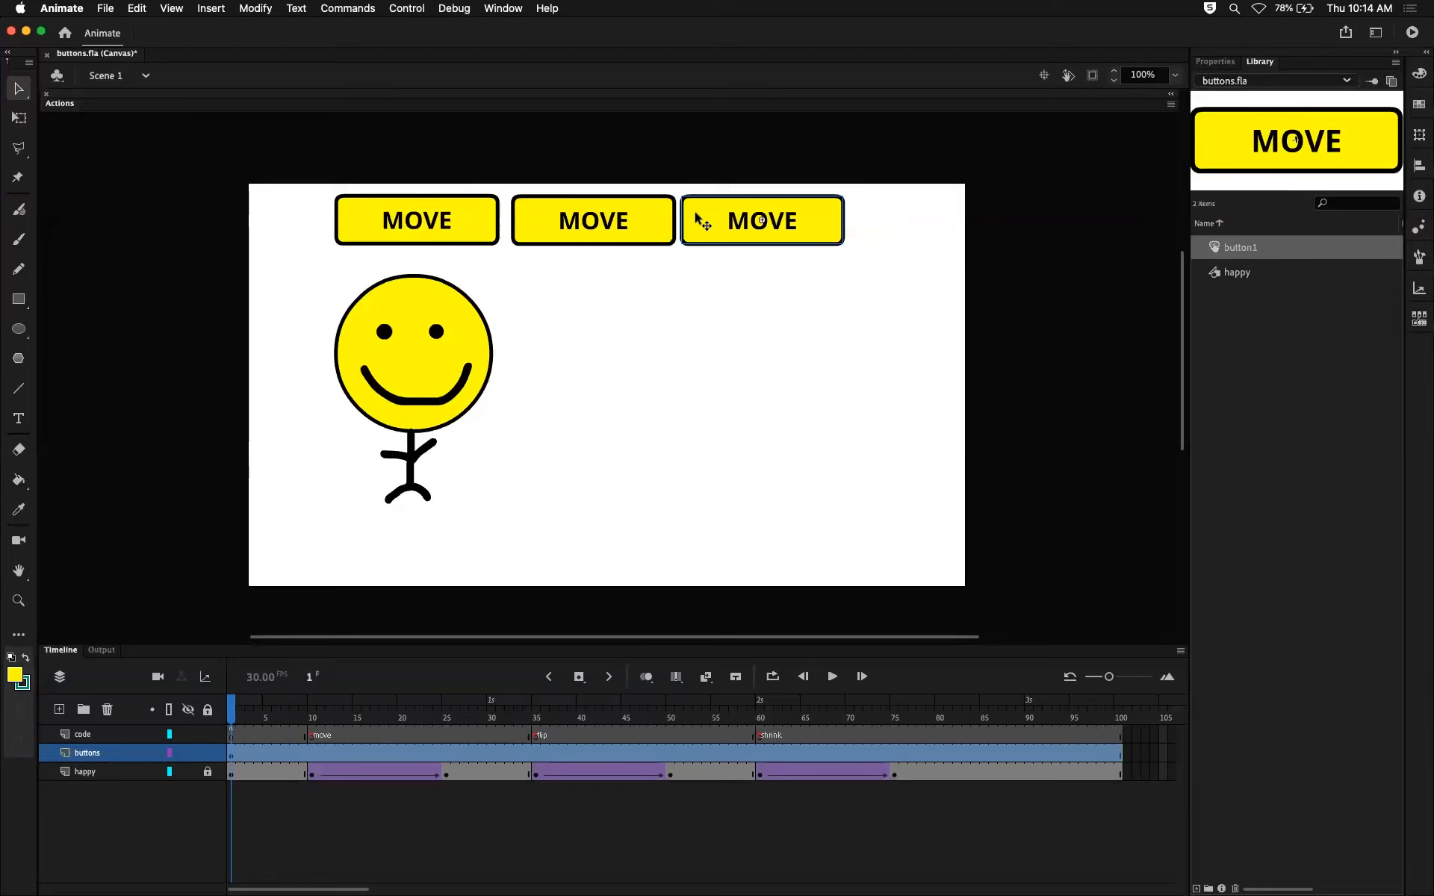
left_click(864, 419)
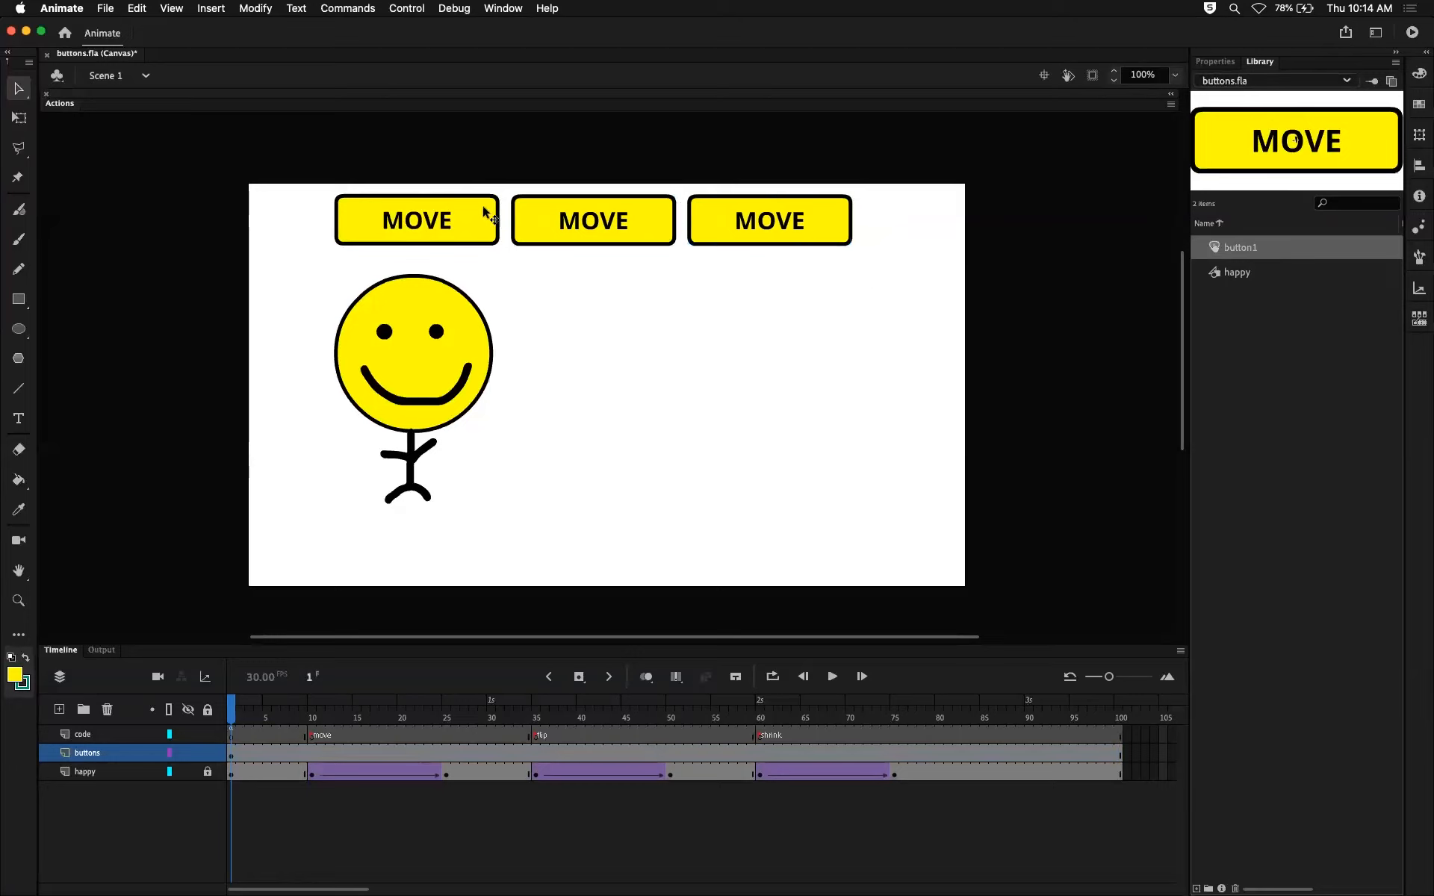
left_click(466, 228)
left_click(567, 223)
left_click(756, 220)
left_click(448, 224)
left_click(729, 436)
Preview the three MOVE buttons in the browser, test them, close the newest preview pages, and return to Animate.
key("super+Return")
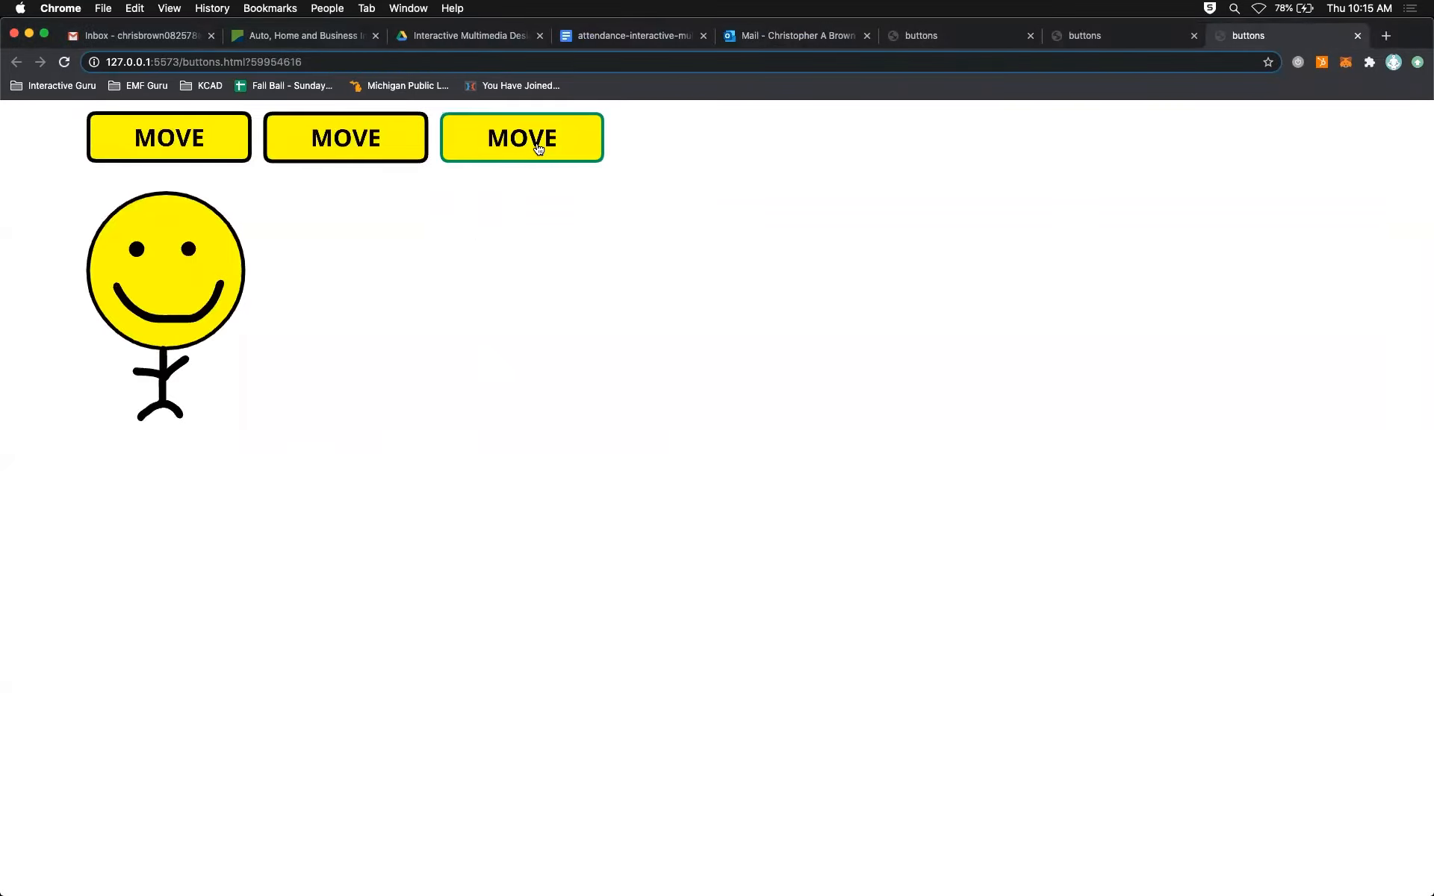
left_click(362, 137)
left_click(543, 155)
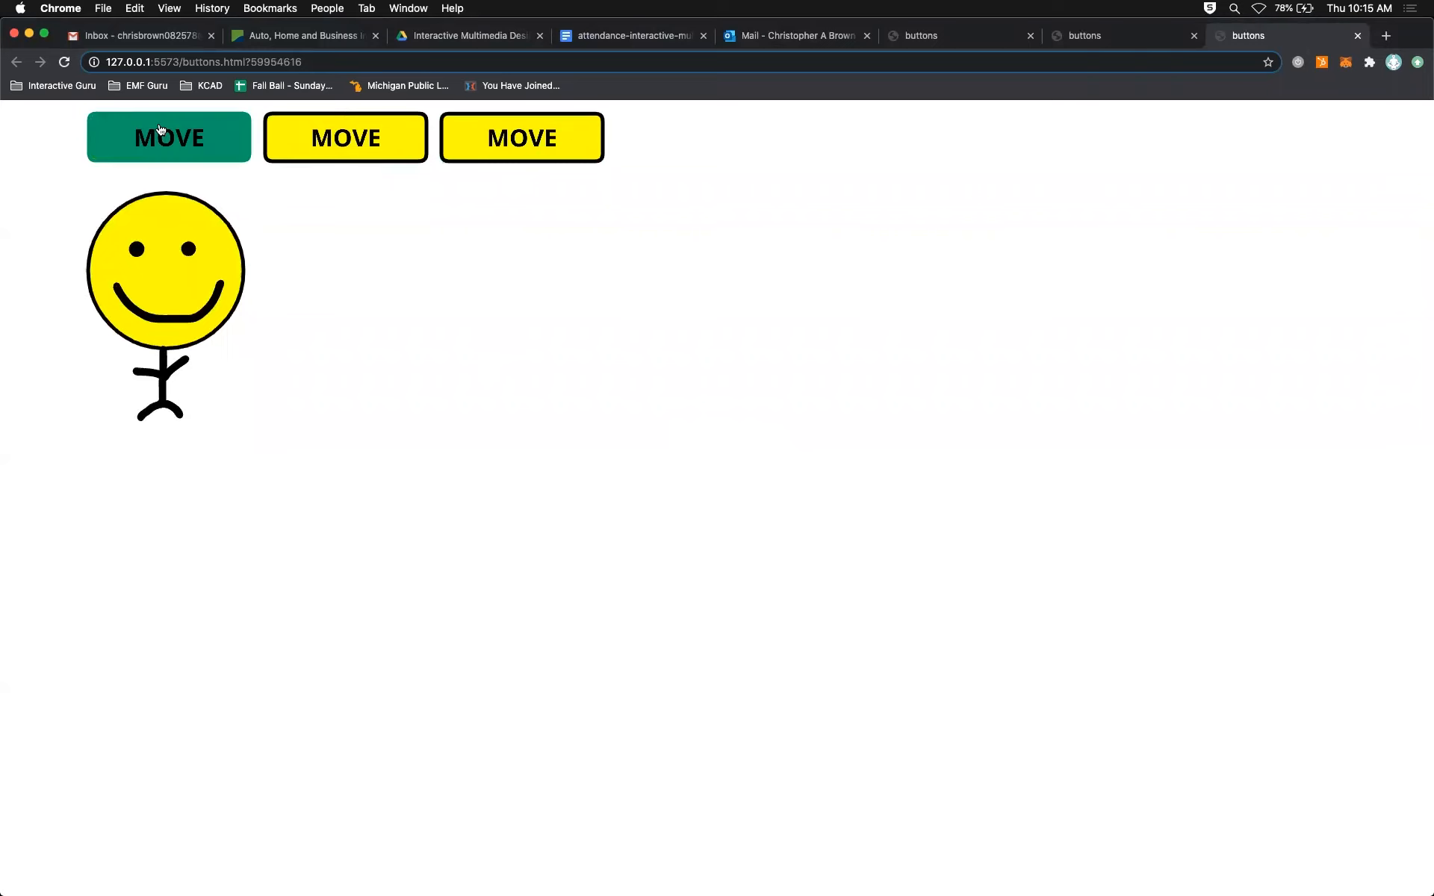
left_click(1357, 36)
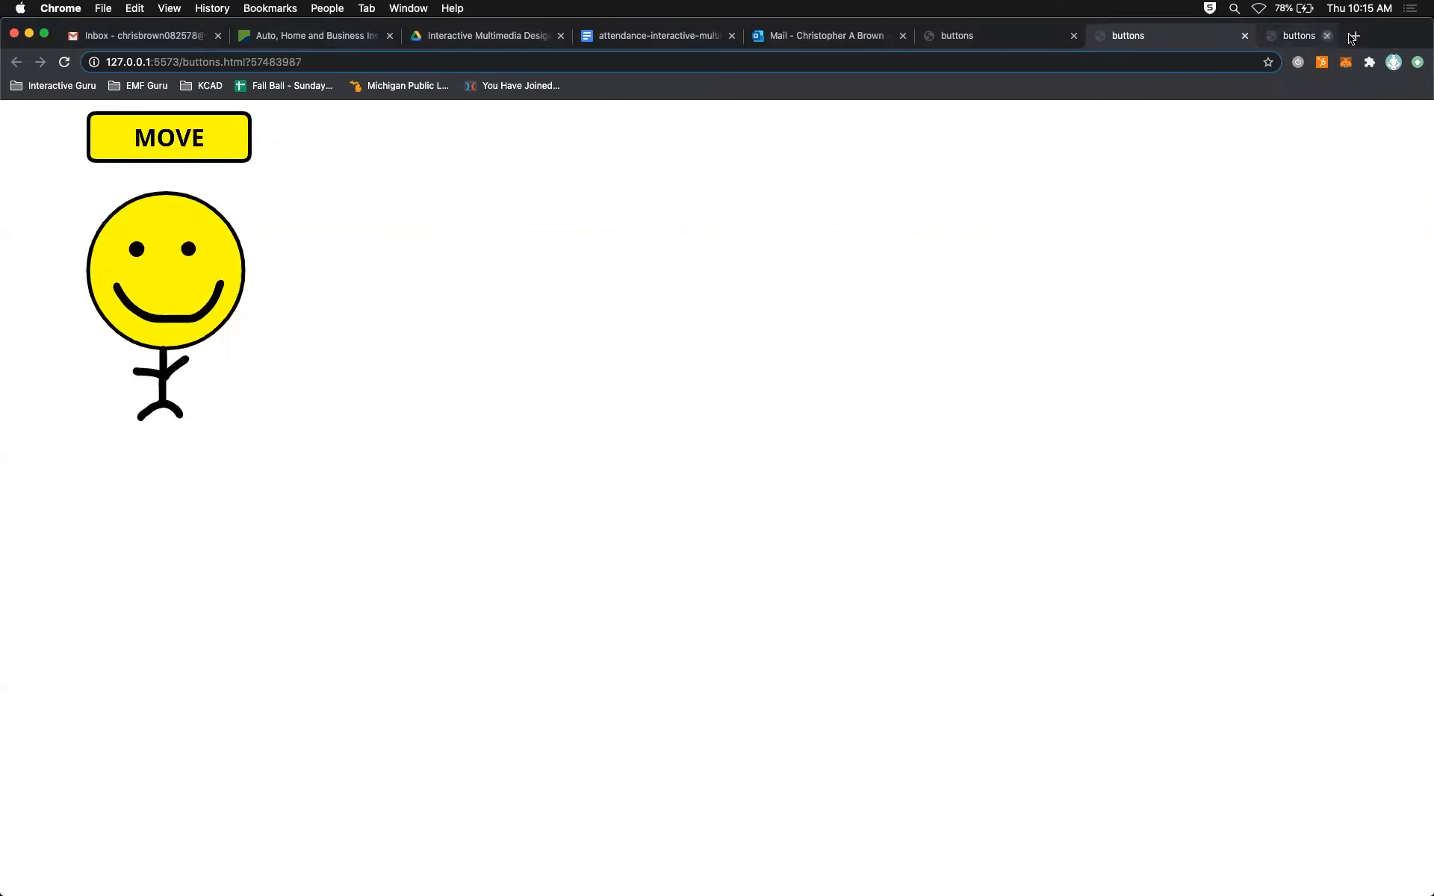
left_click(1296, 35)
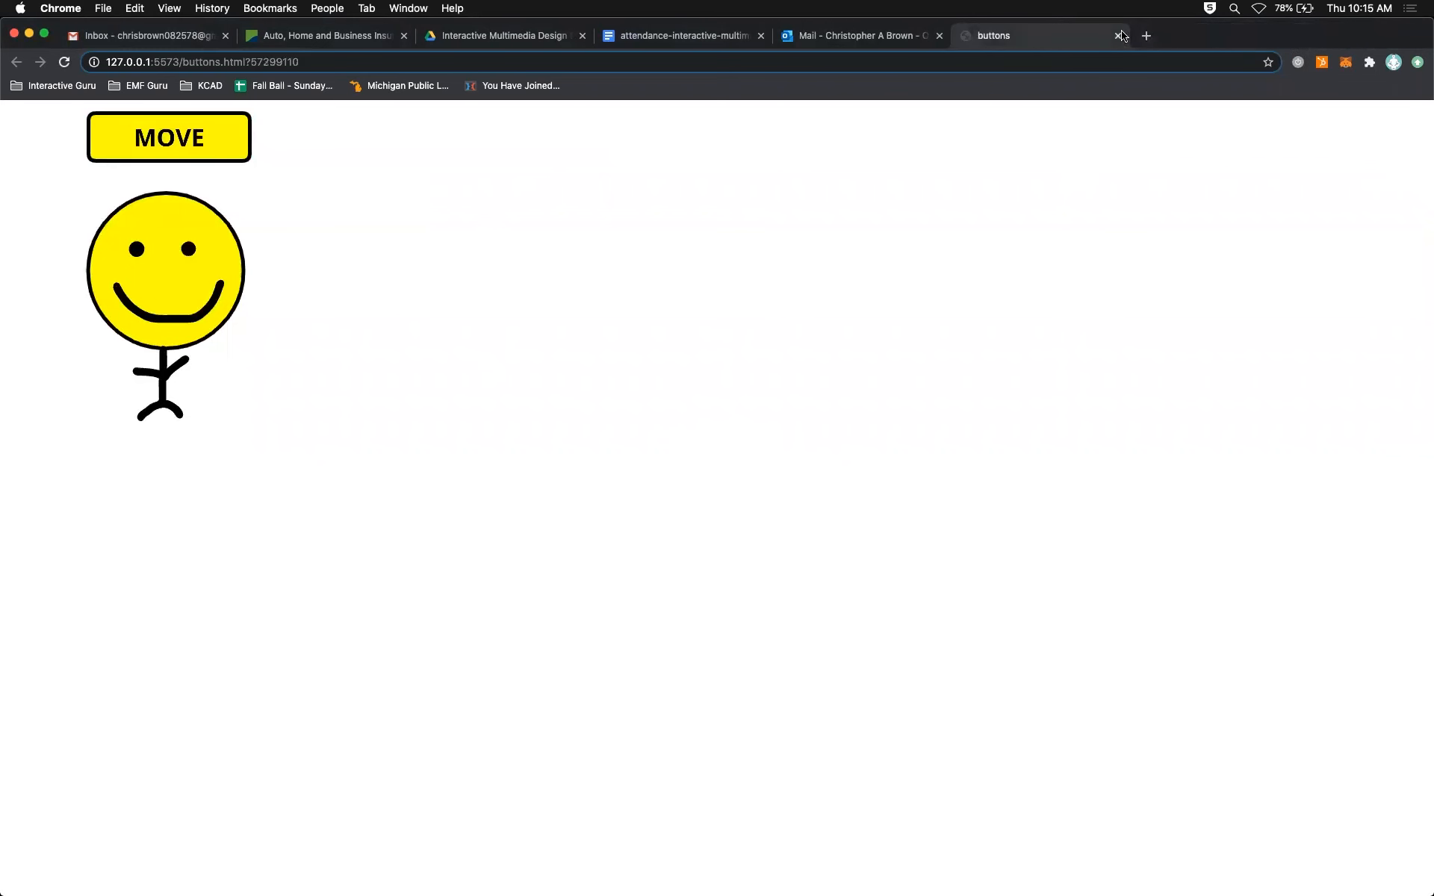
key("super+Tab")
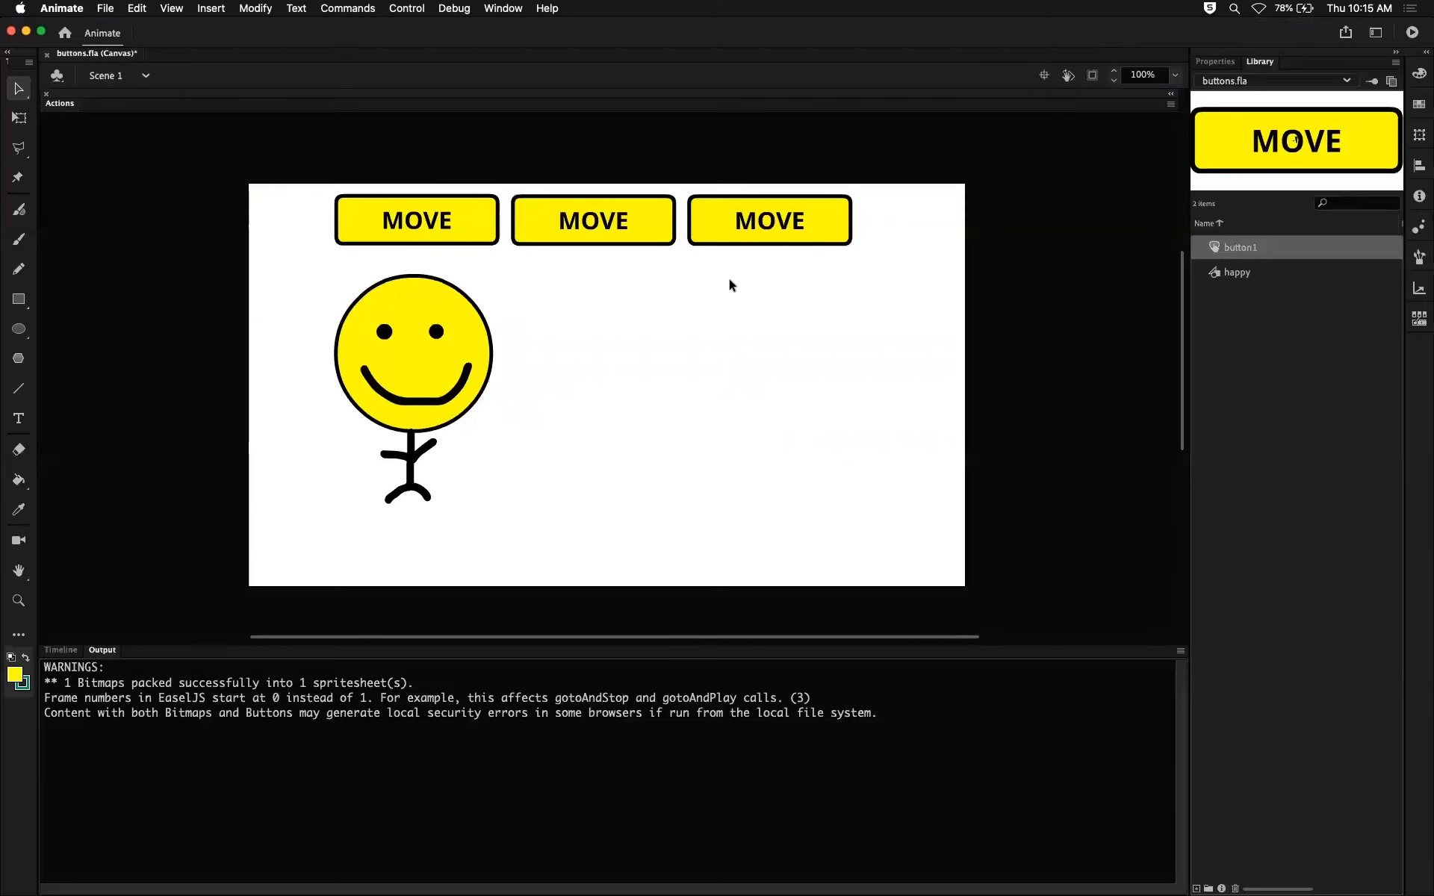
left_click(434, 219)
left_click(598, 225)
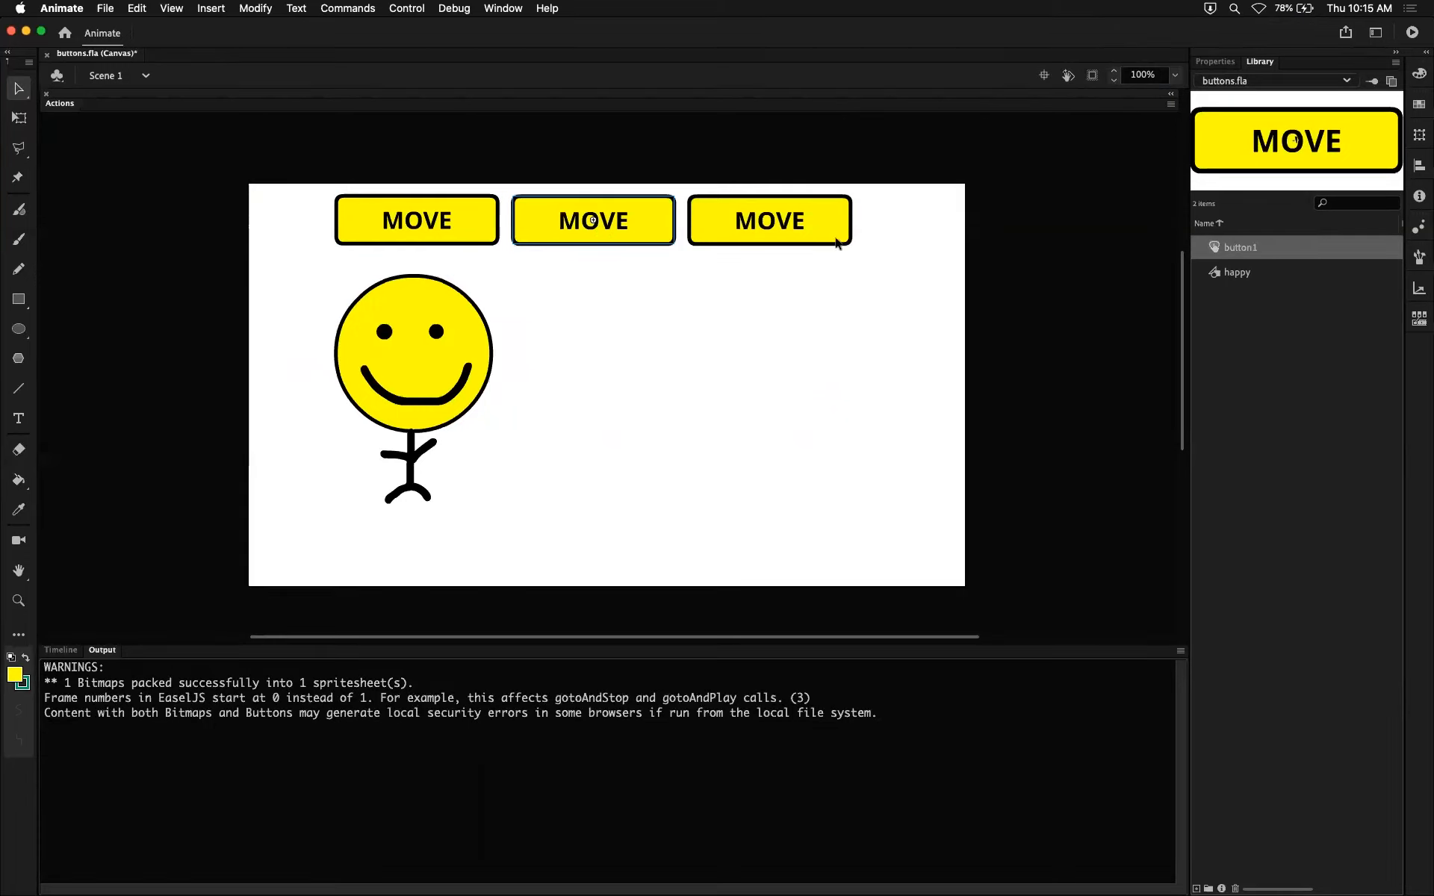
left_click(728, 238)
left_click(608, 225)
left_click(463, 230)
left_click(547, 229)
Change the label text inside the middle button's symbol to FLIP and return to the main scene.
double_click(617, 231)
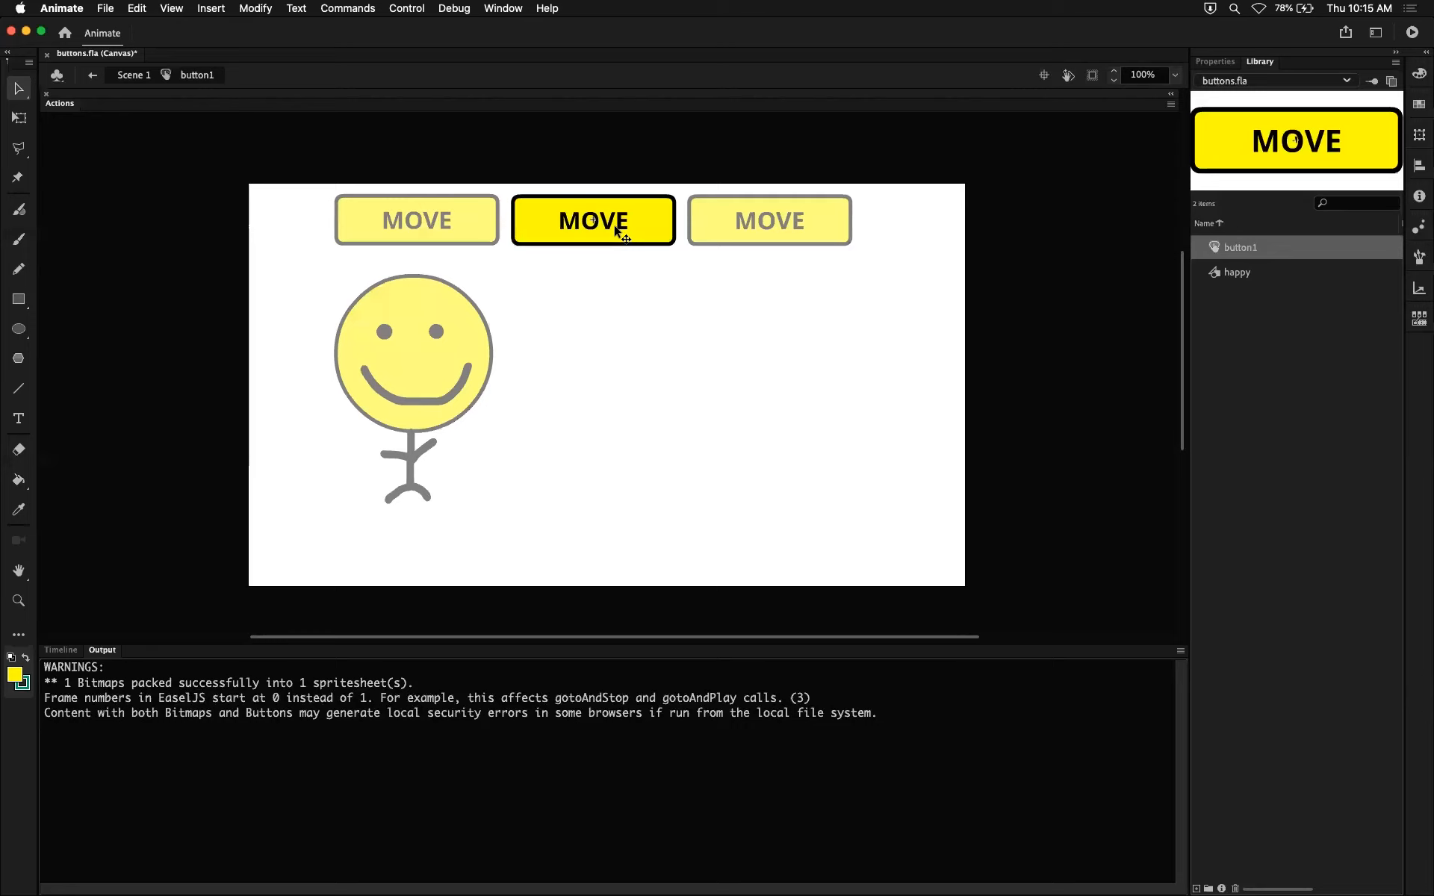
left_click(61, 649)
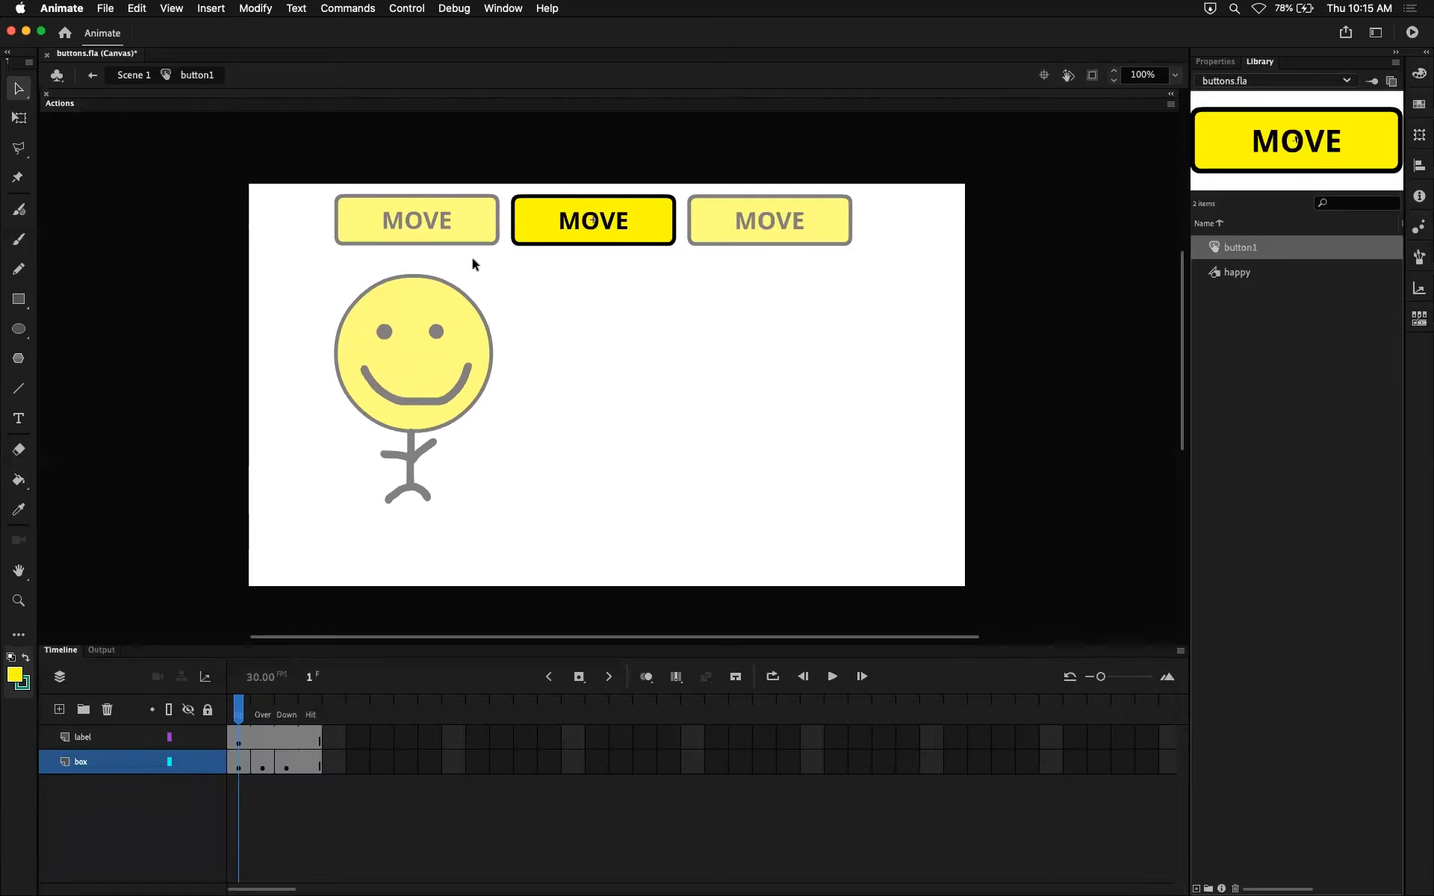
left_click(615, 221)
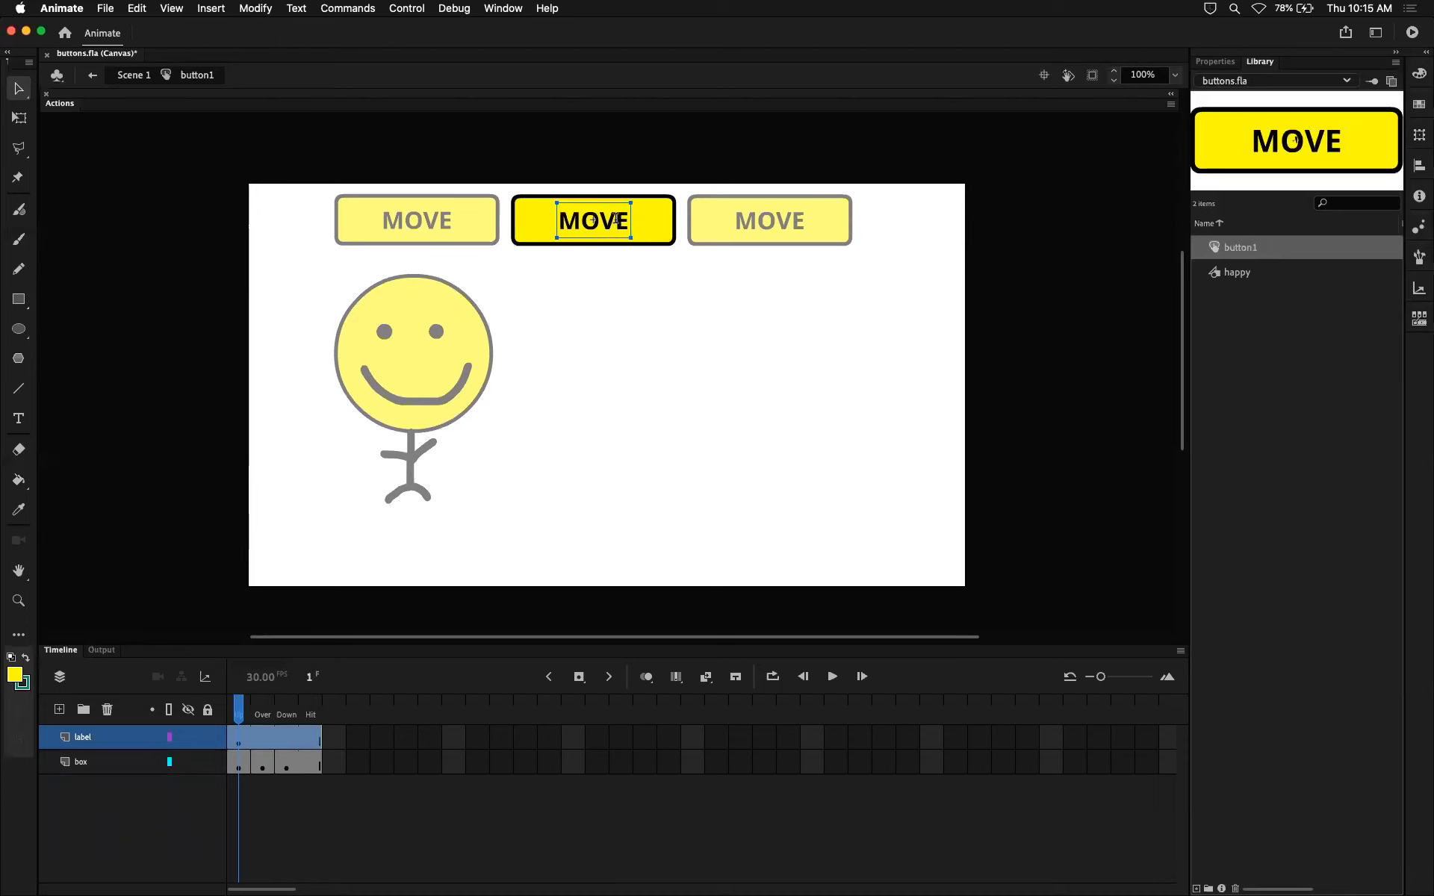
double_click(614, 220)
left_click_drag(631, 220, 555, 219)
type("FLILP")
key("BackSpace")
key("BackSpace")
key("BackSpace")
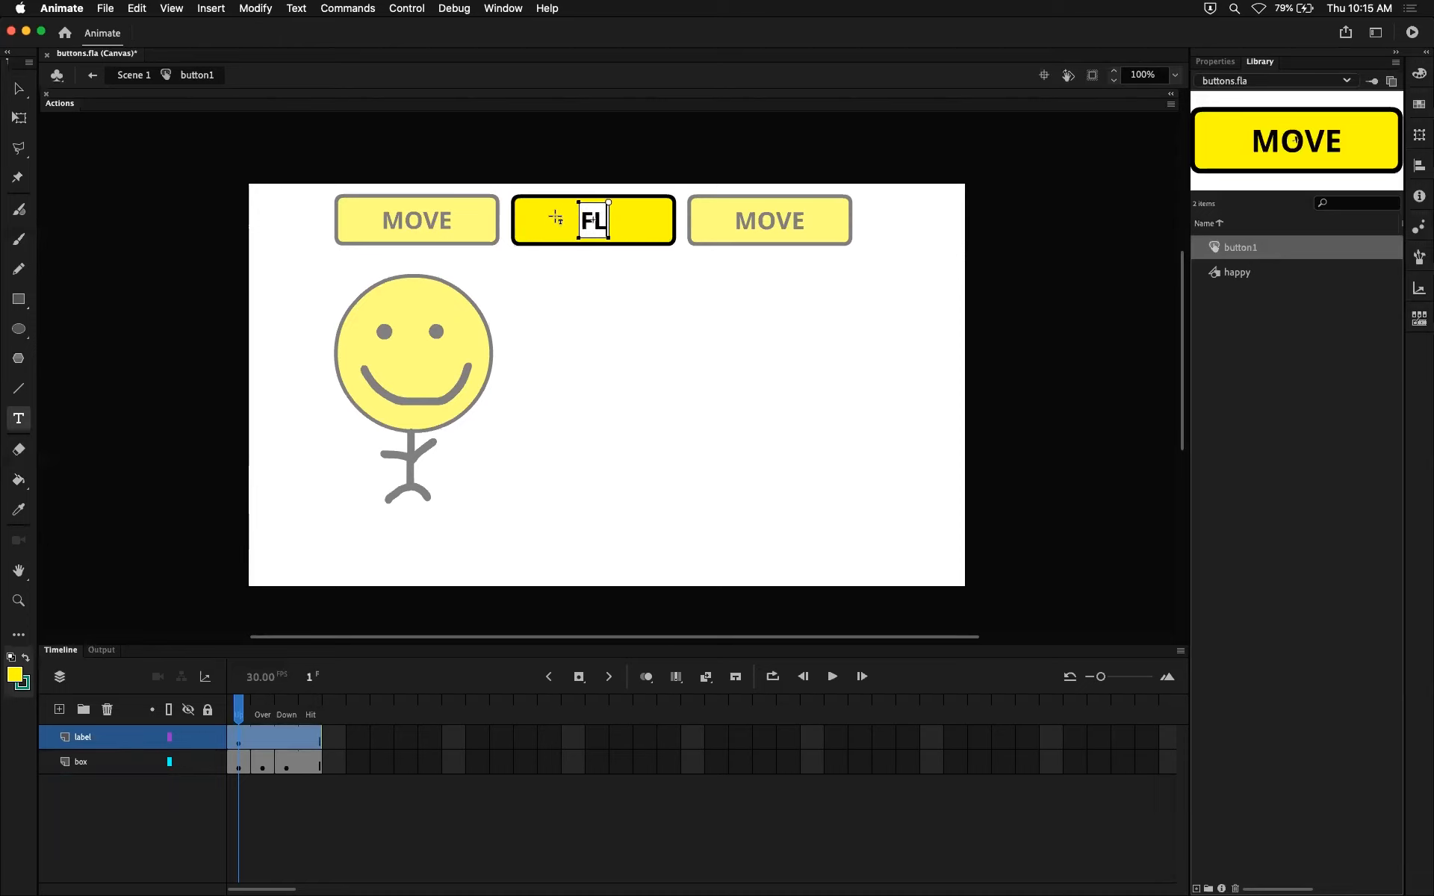
type("IP")
left_click(18, 88)
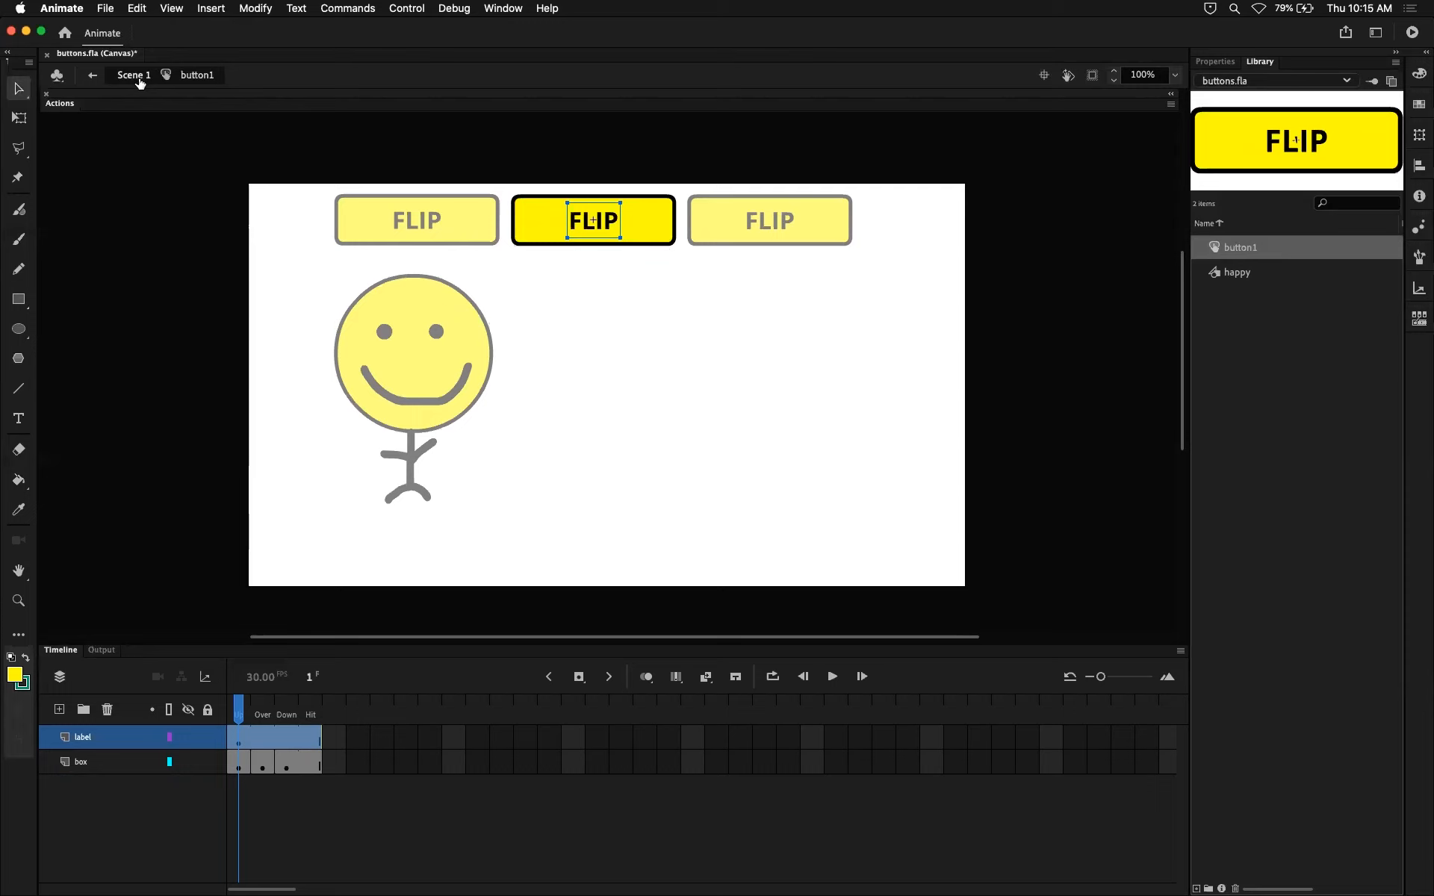
left_click(611, 279)
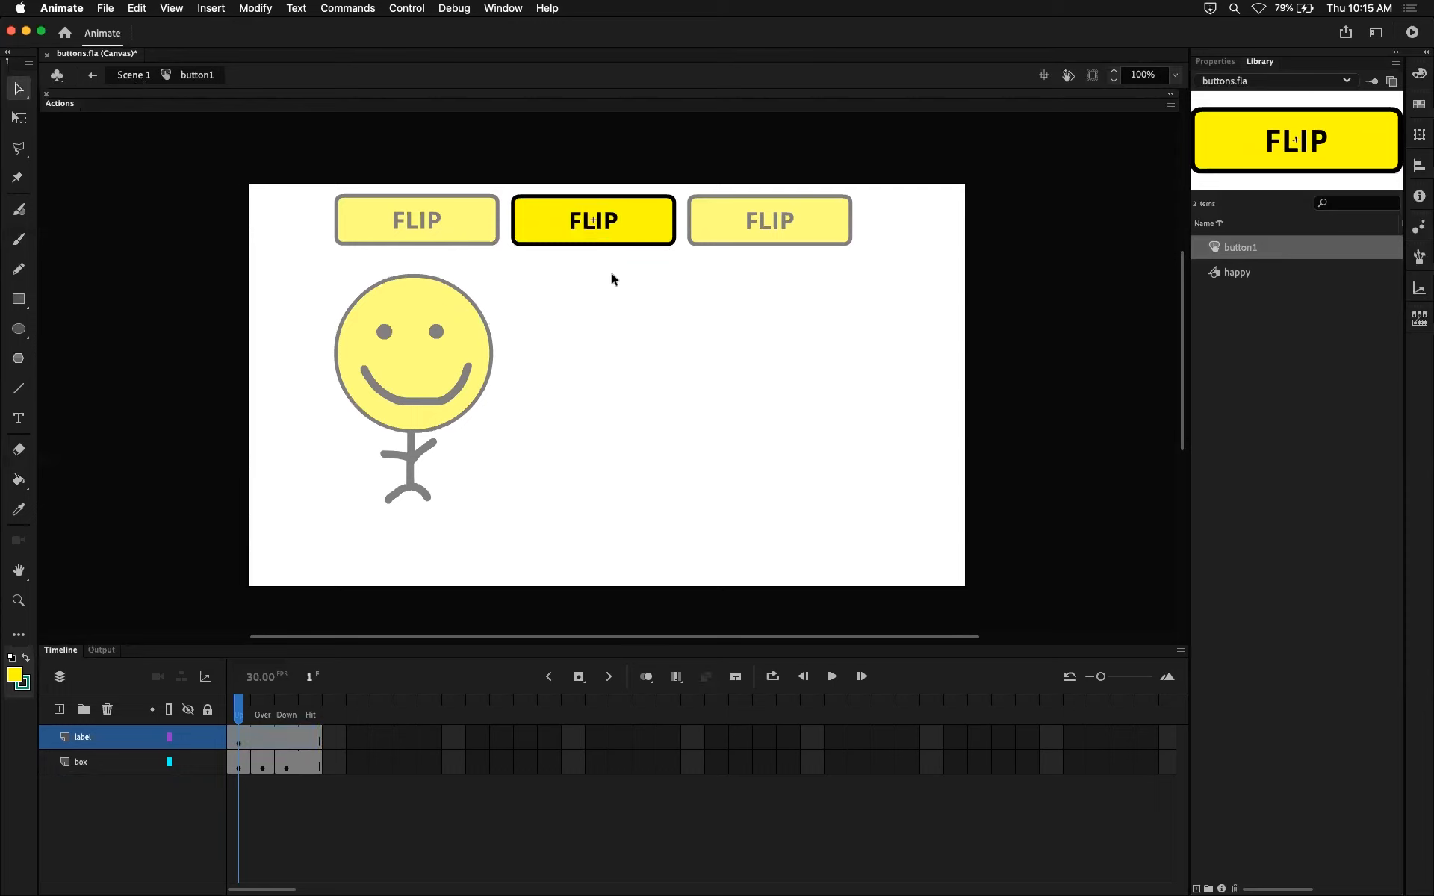
left_click(134, 74)
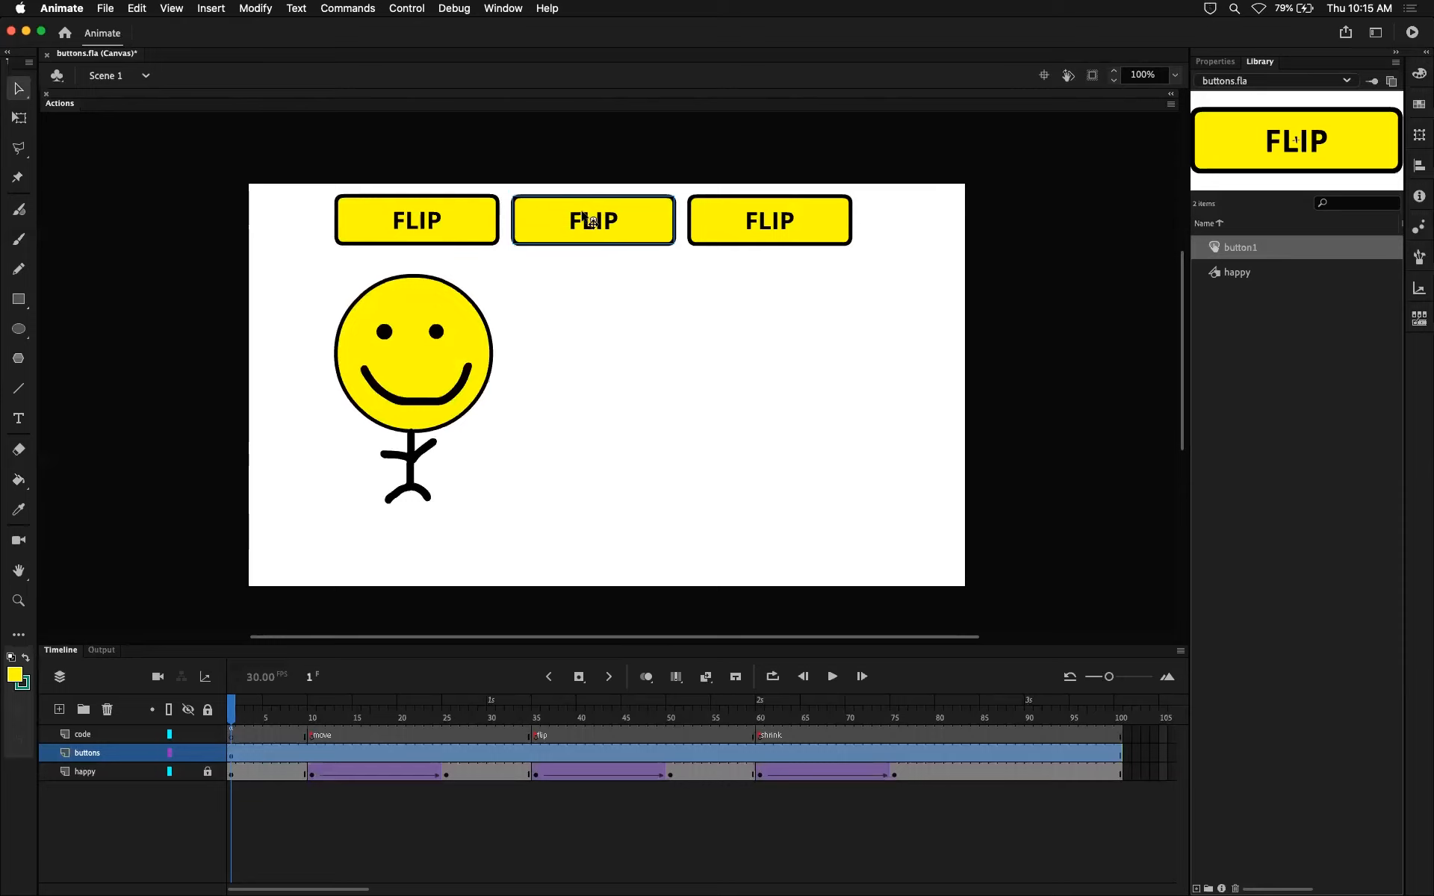
Undo the label text change inside button1 and return to the main scene.
double_click(608, 228)
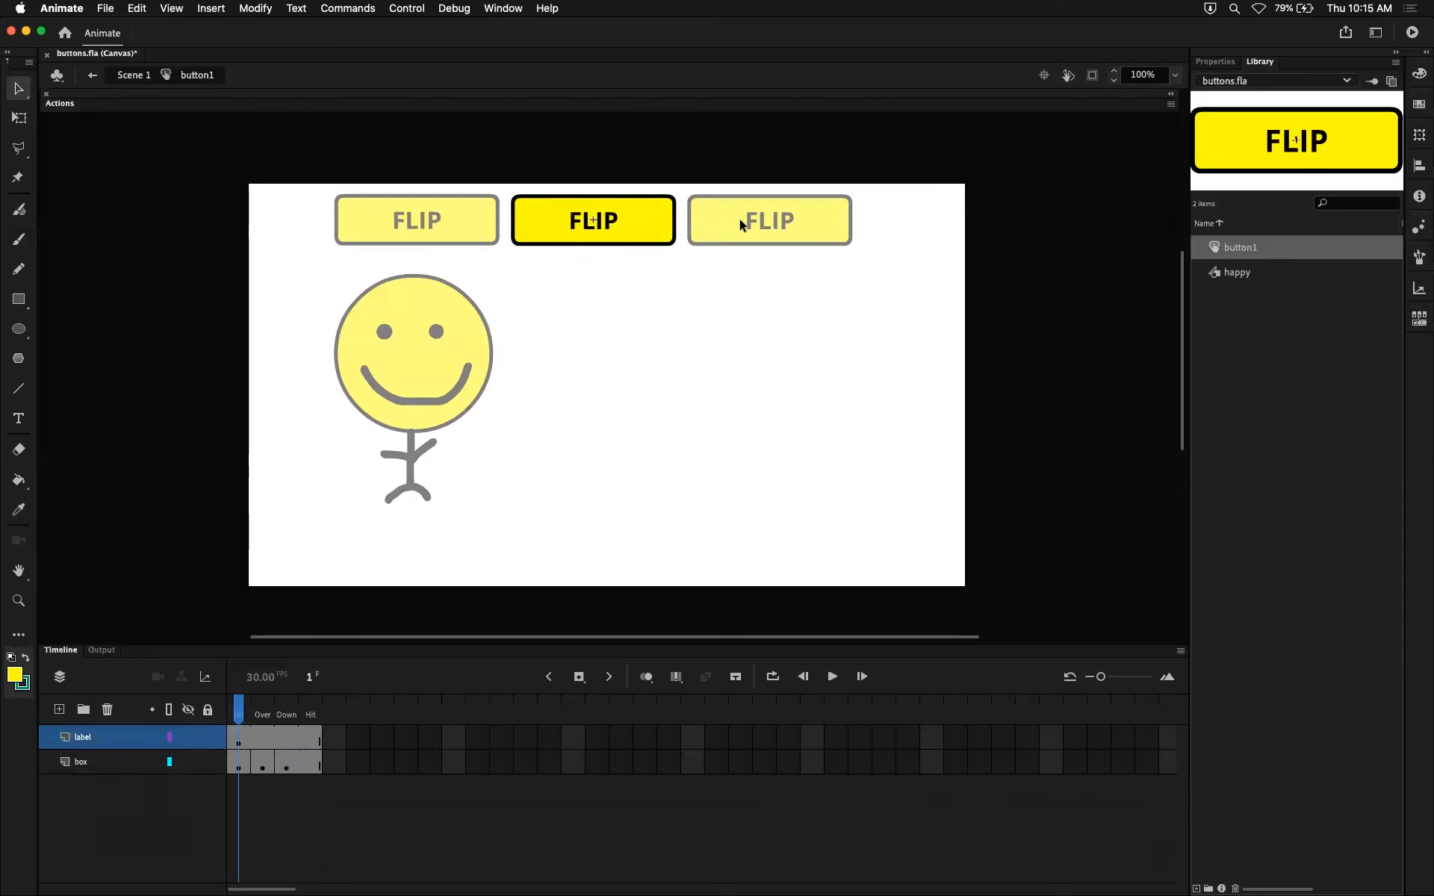
key("super+z")
key("super+z")
key("super+z")
key("super+z")
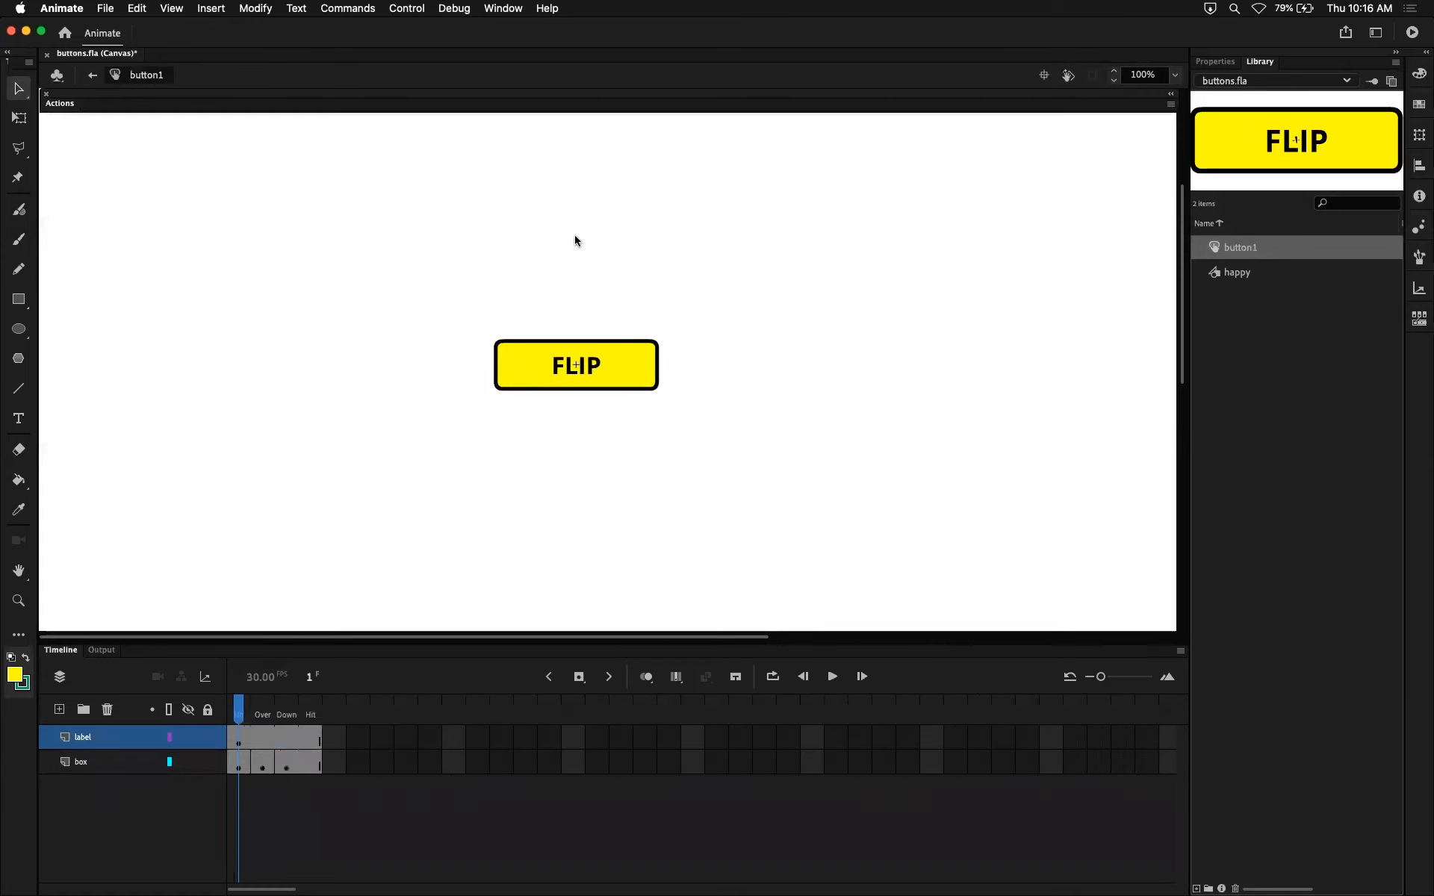
left_click(92, 74)
left_click(724, 390)
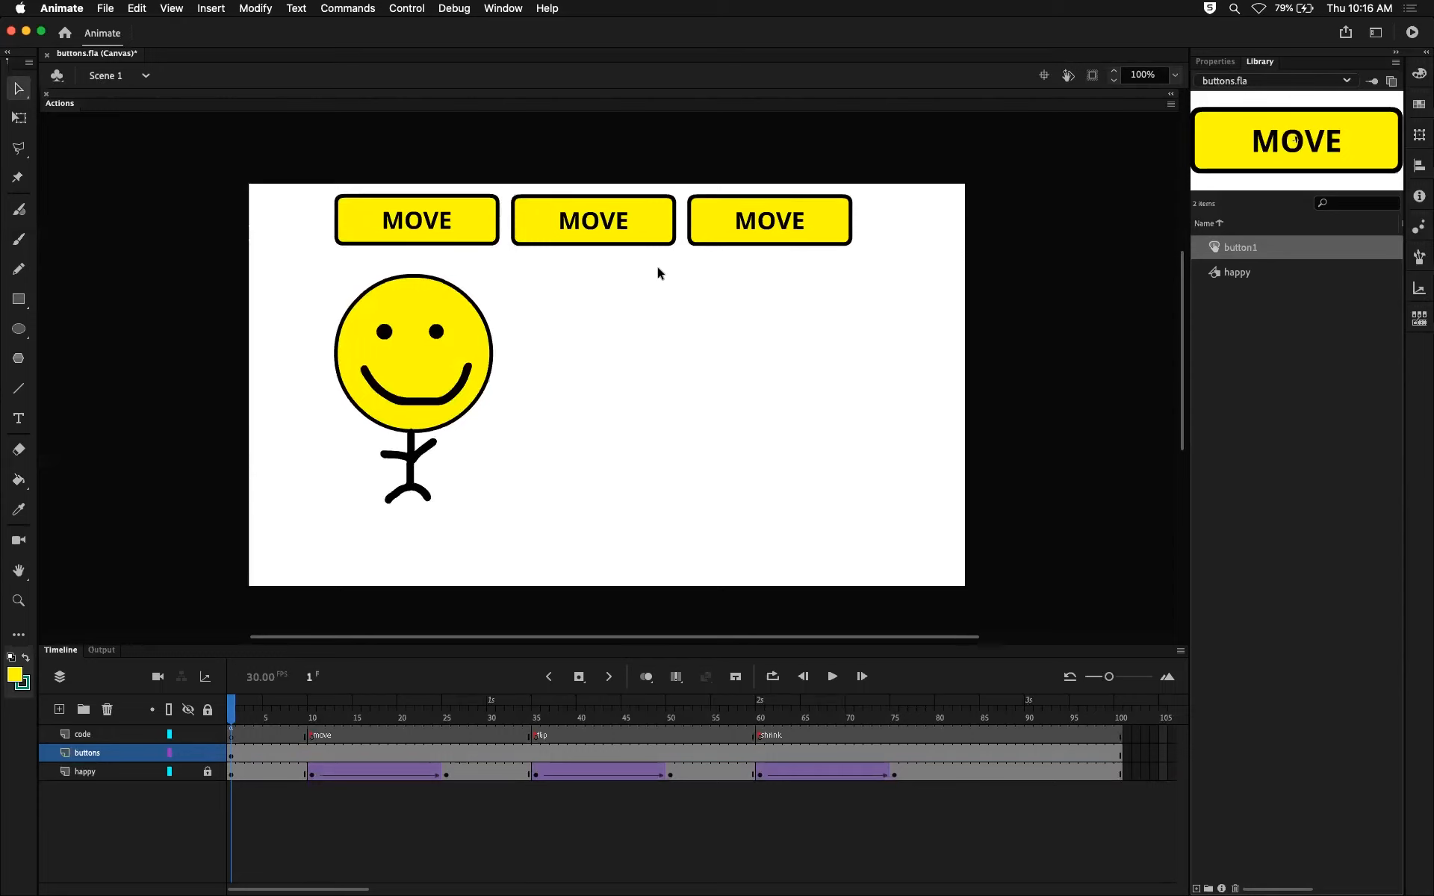
Duplicate the symbol of the middle MOVE button and name the copy button2.
left_click(593, 233)
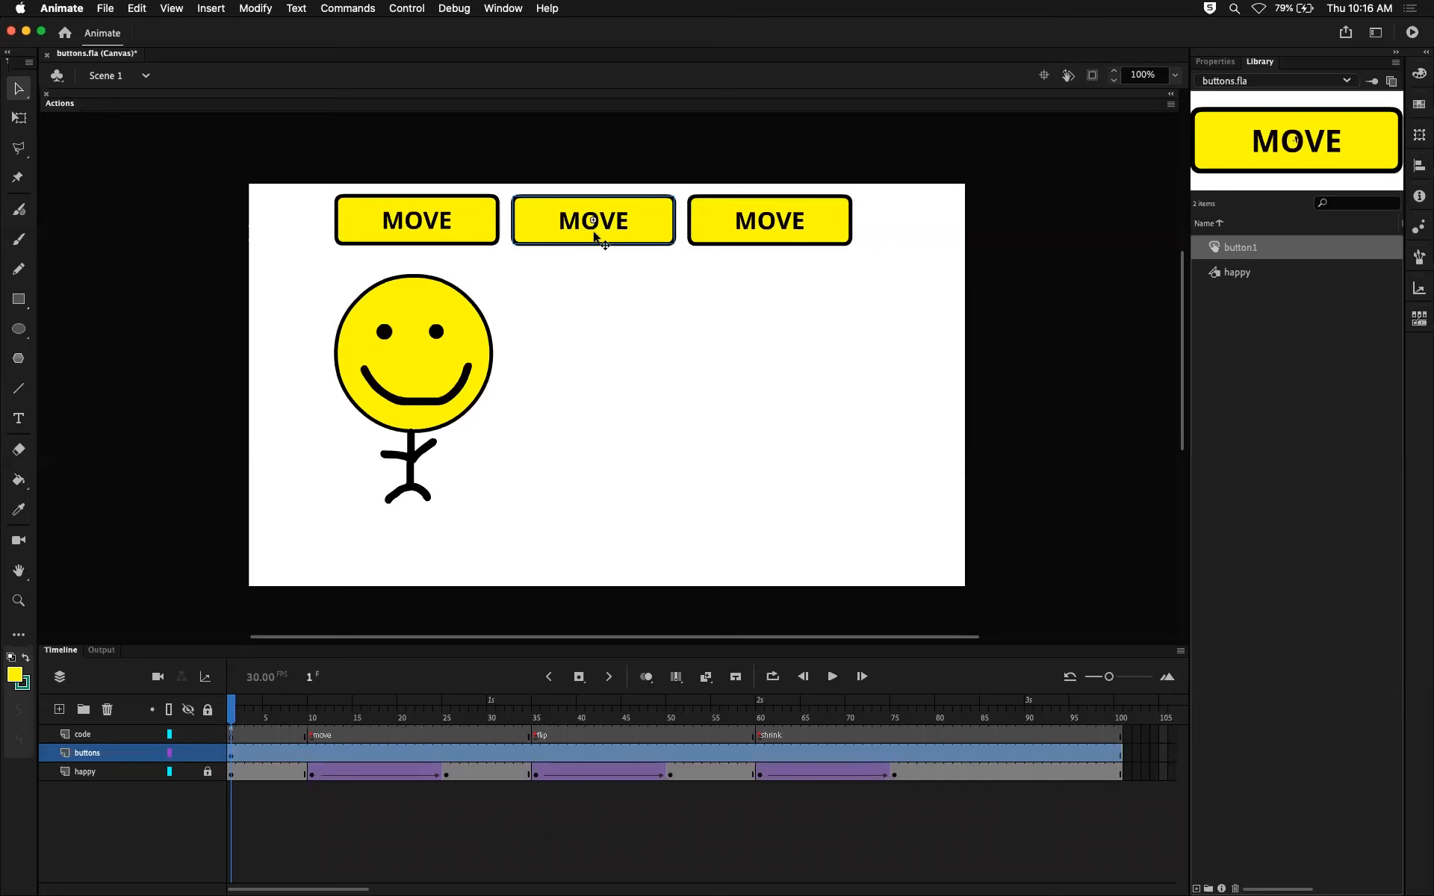
right_click(595, 236)
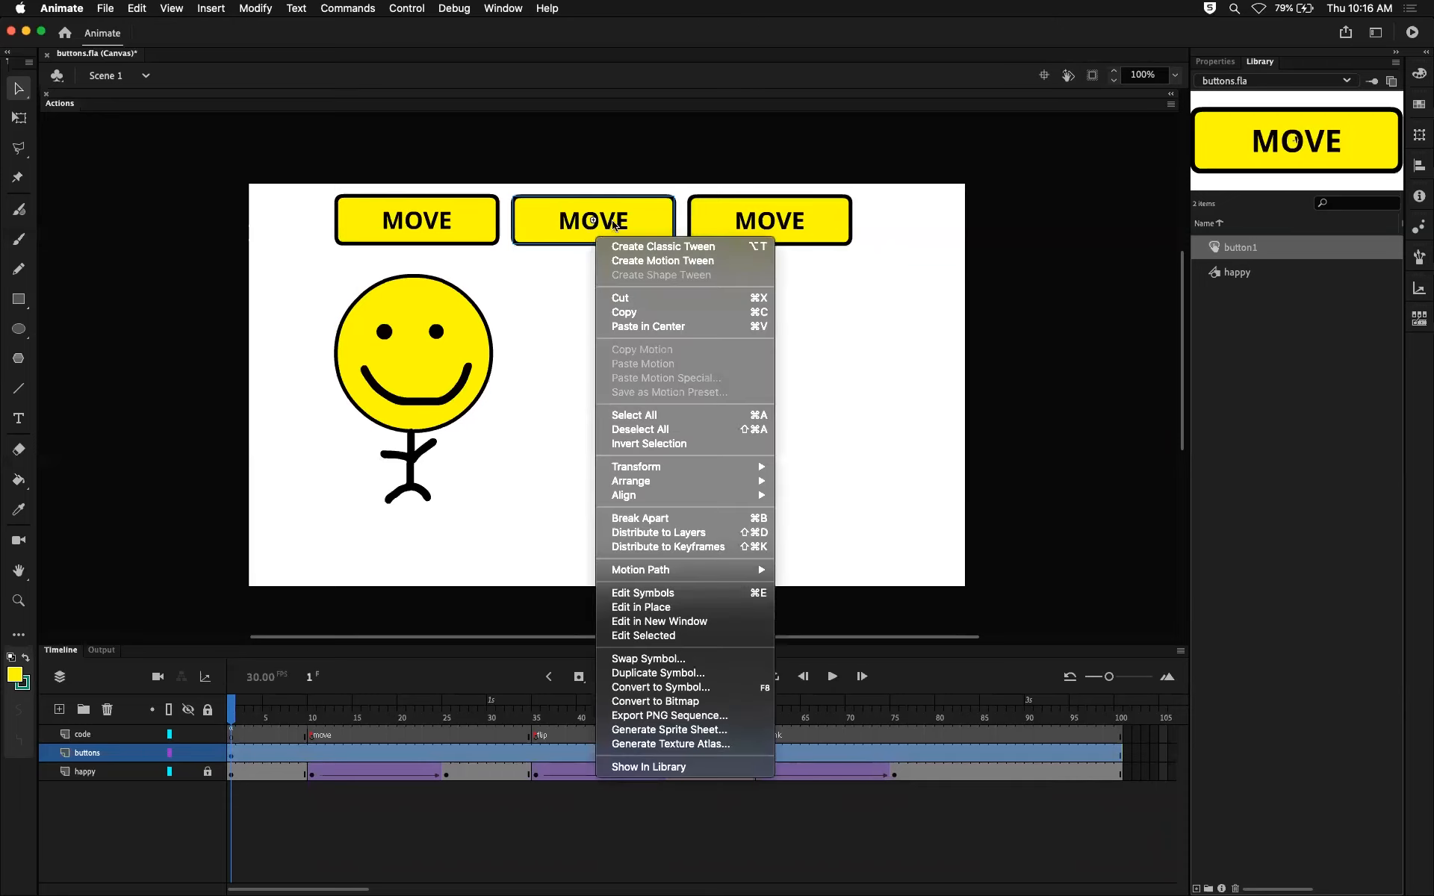
left_click(663, 674)
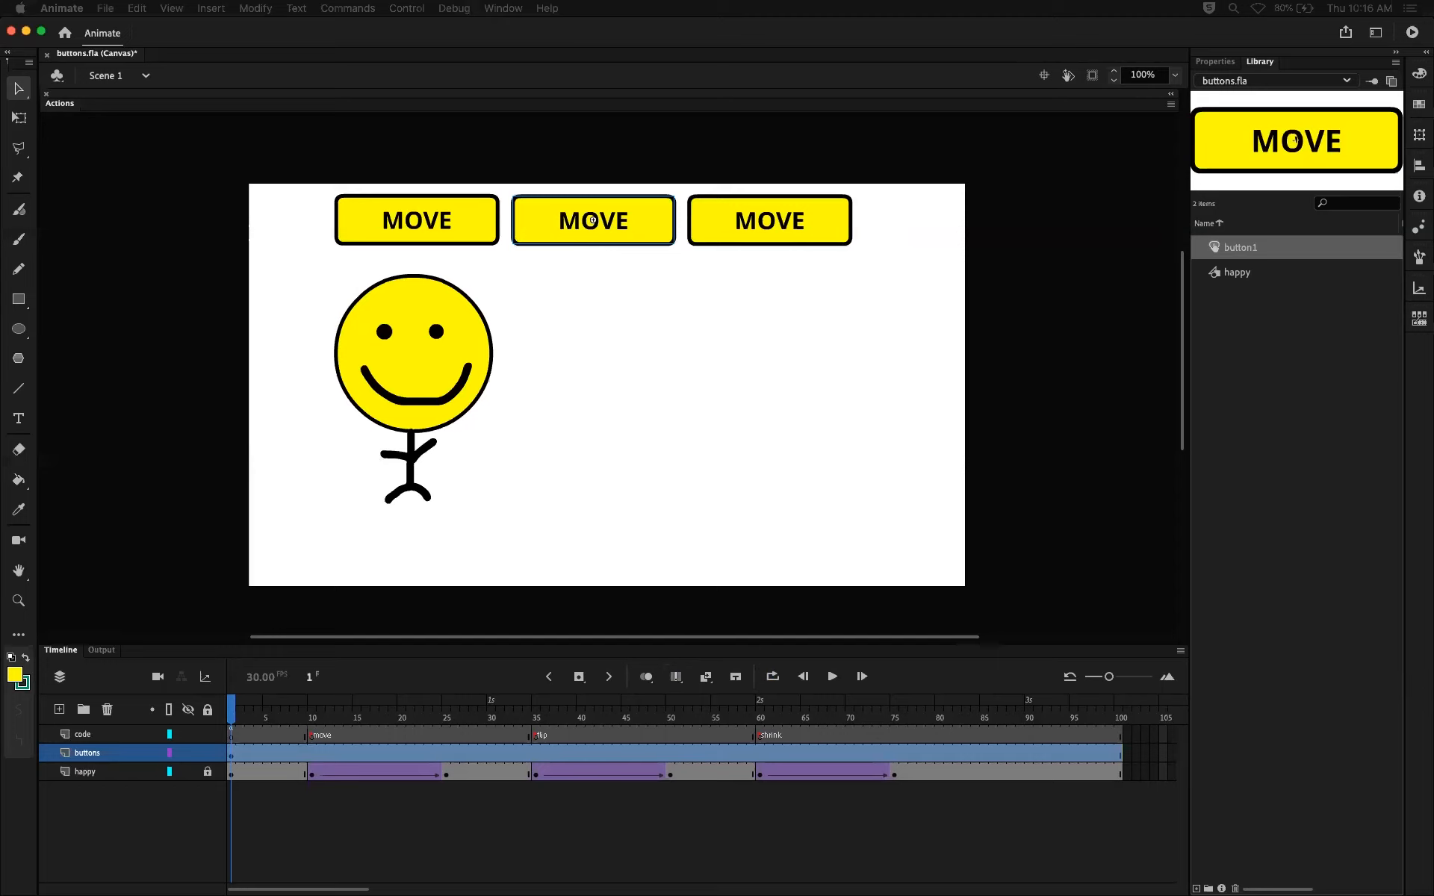
left_click_drag(941, 140, 719, 338)
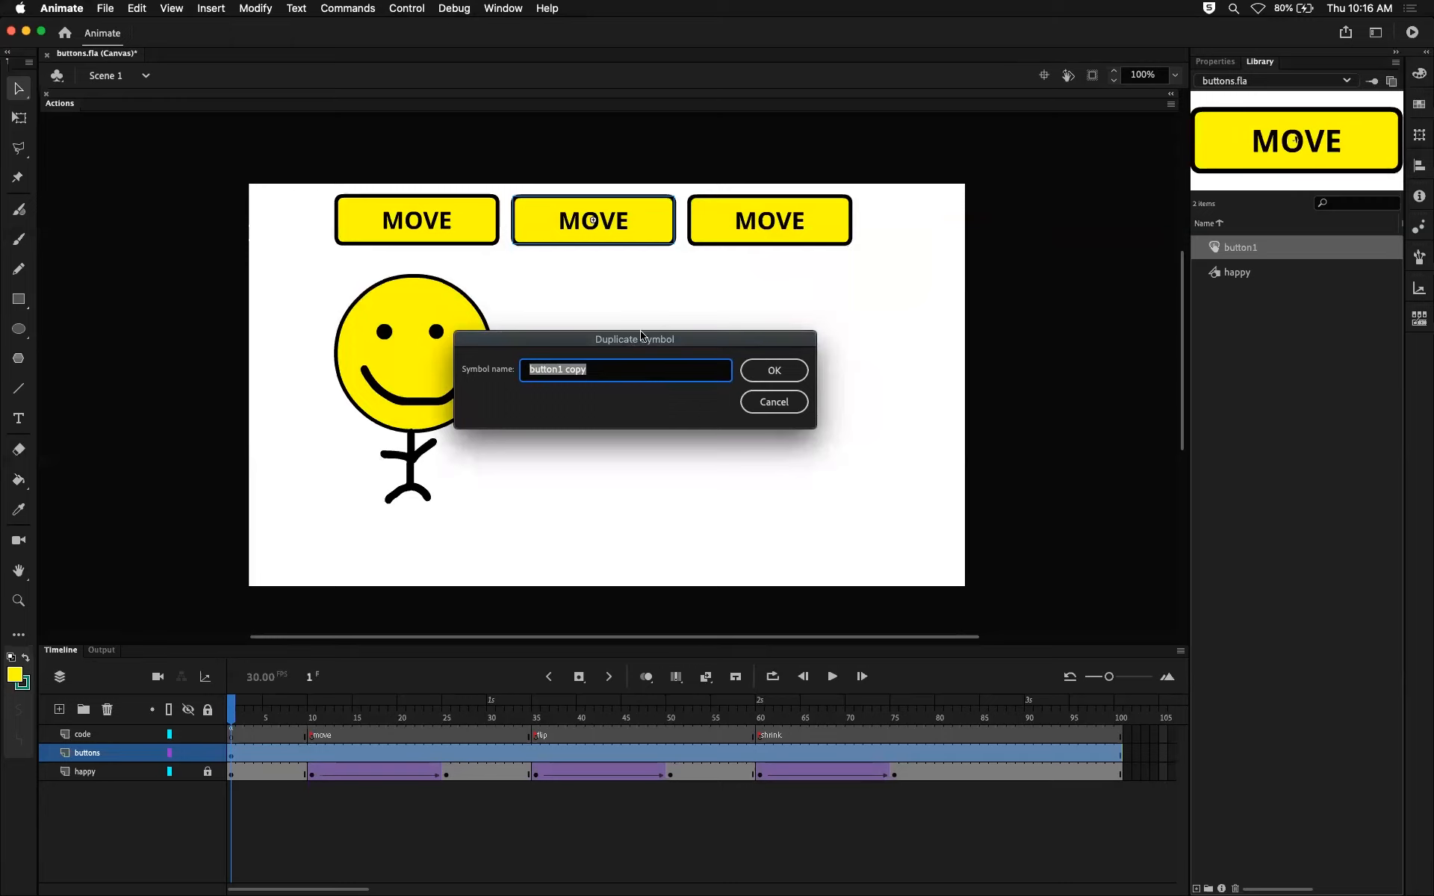
left_click(607, 366)
key("BackSpace")
key("BackSpace")
key("BackSpace")
key("BackSpace")
type("2")
key("Return")
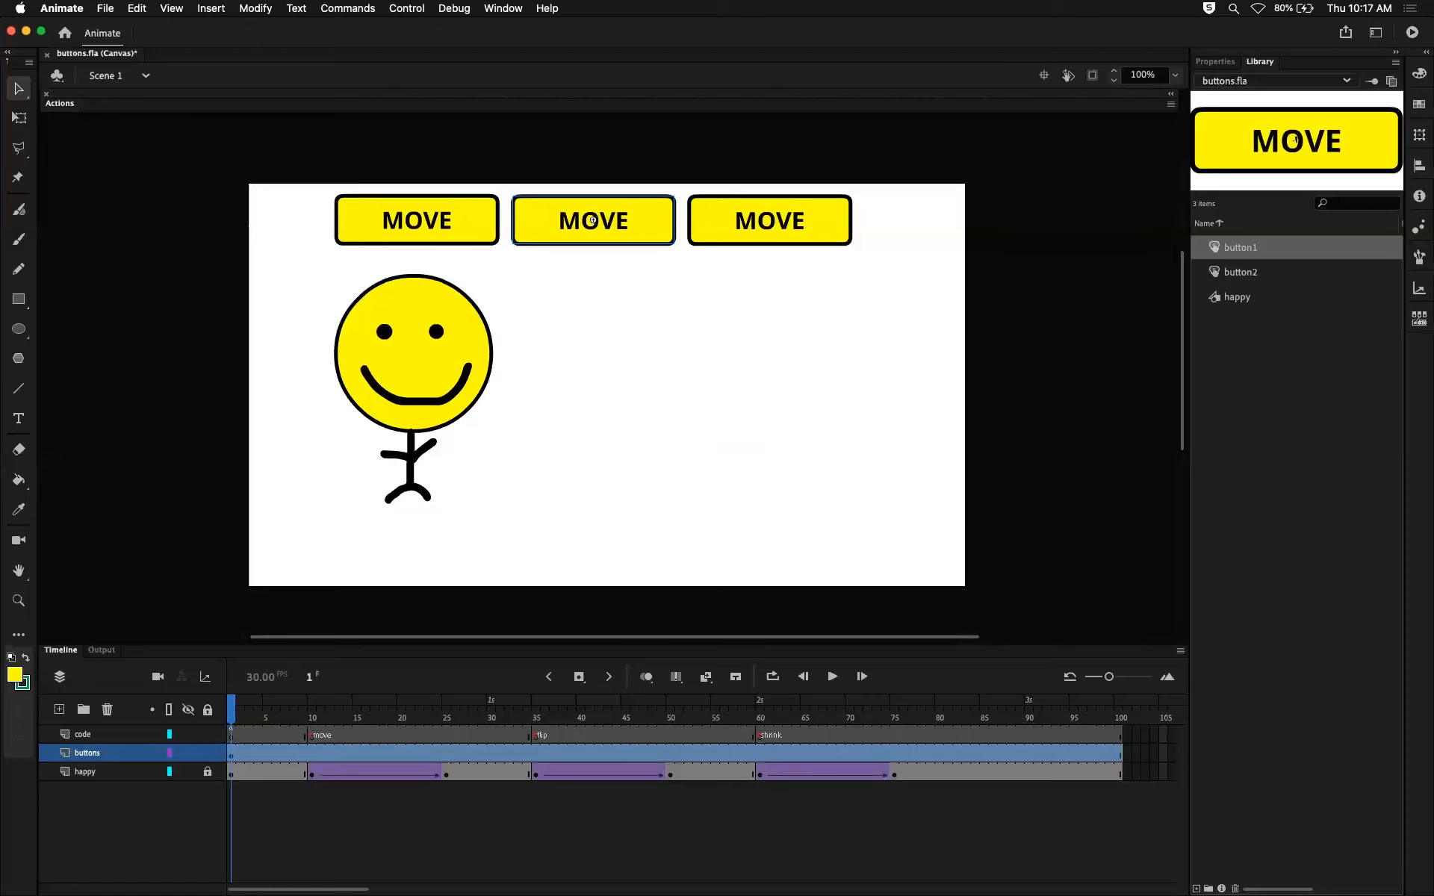
Compare button1 and button2 in the library, and open the middle and first buttons on the stage to check which symbol each uses.
left_click(1253, 272)
left_click(1255, 256)
left_click(1251, 273)
left_click(1250, 257)
left_click(1243, 274)
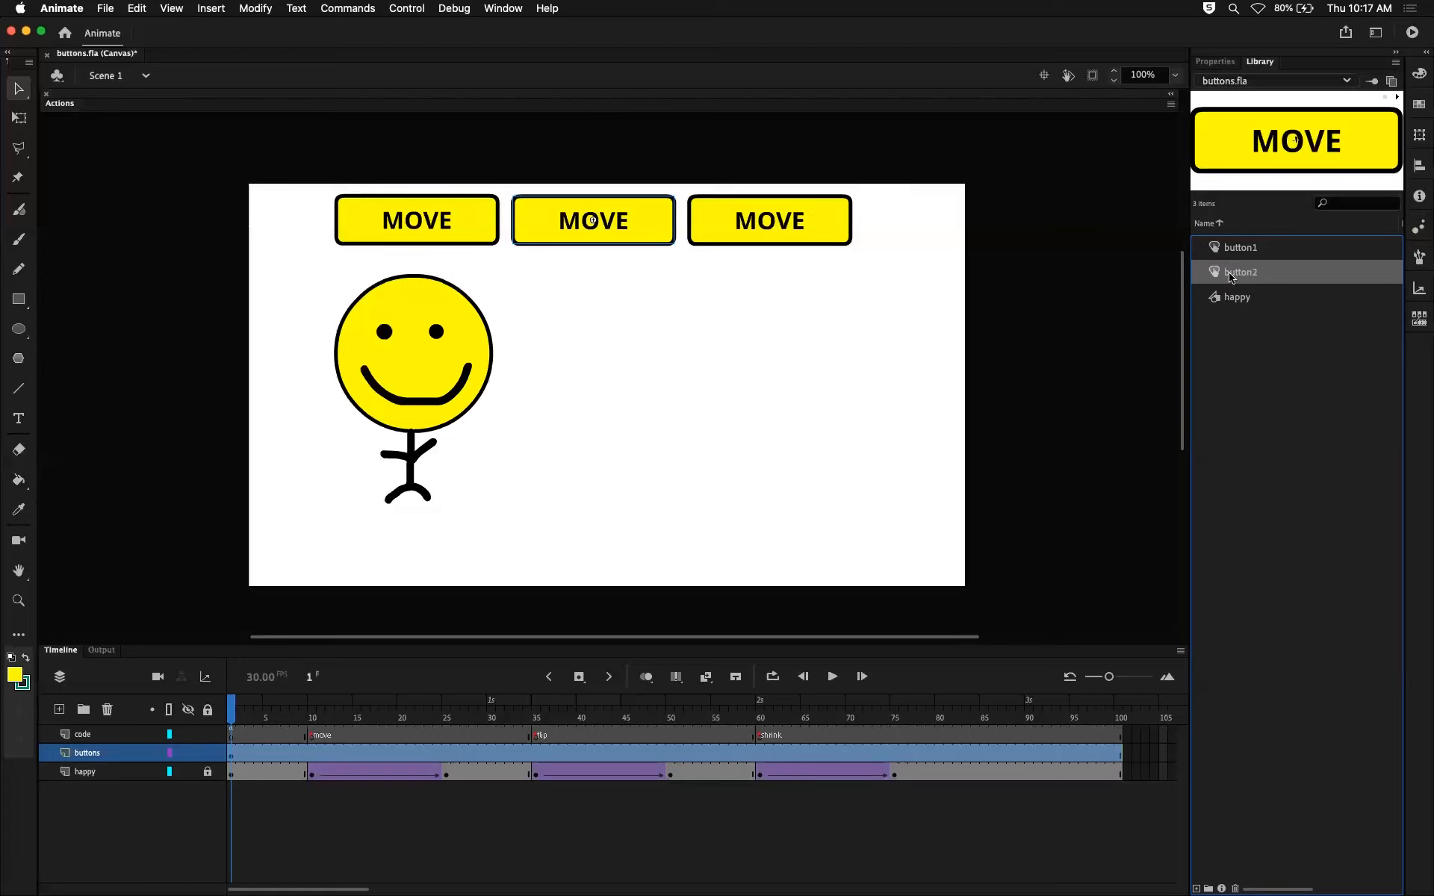
left_click(1235, 252)
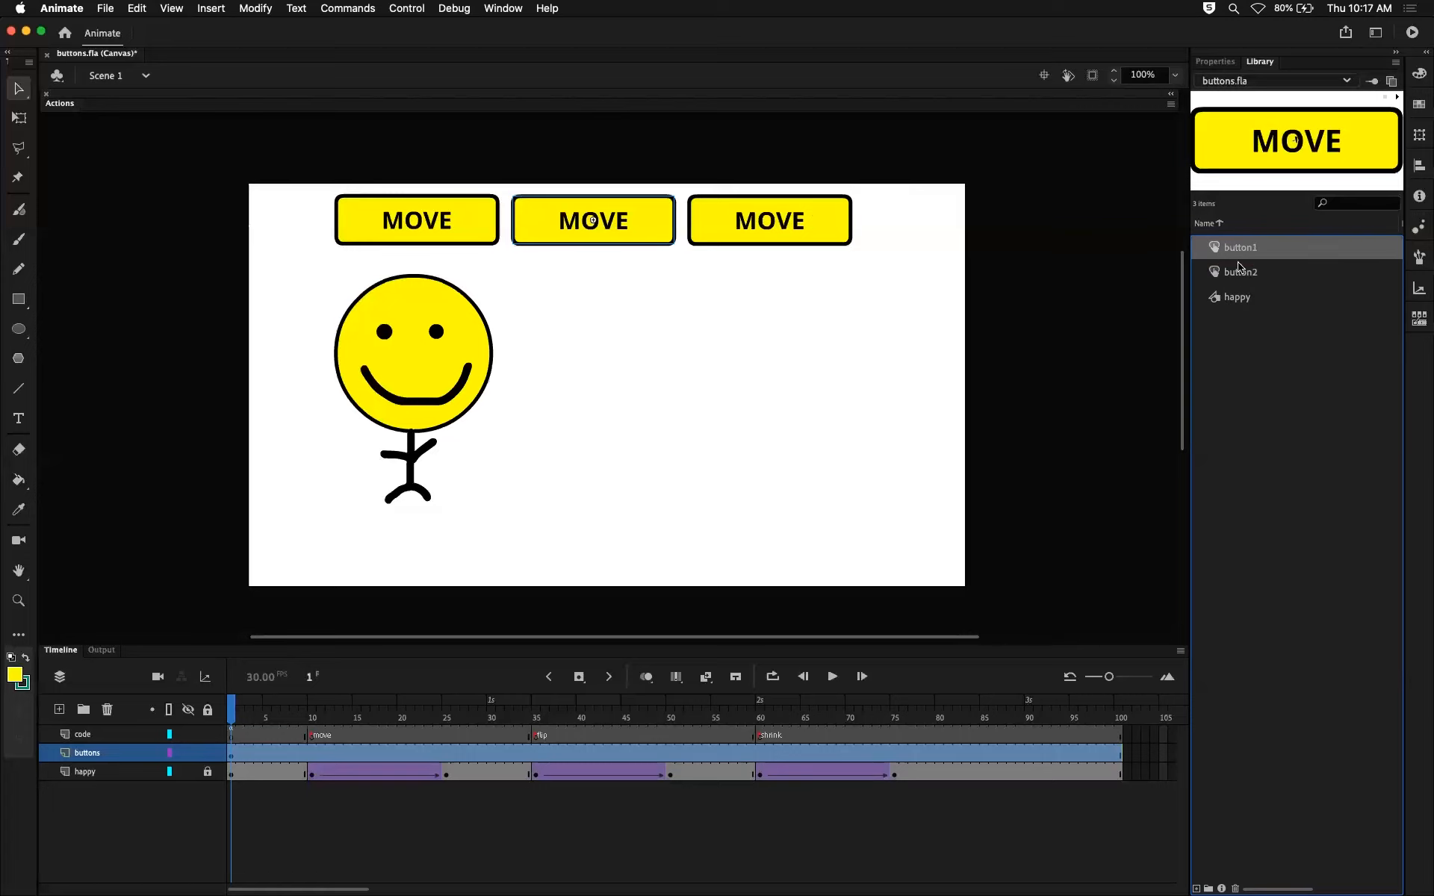
left_click(1240, 274)
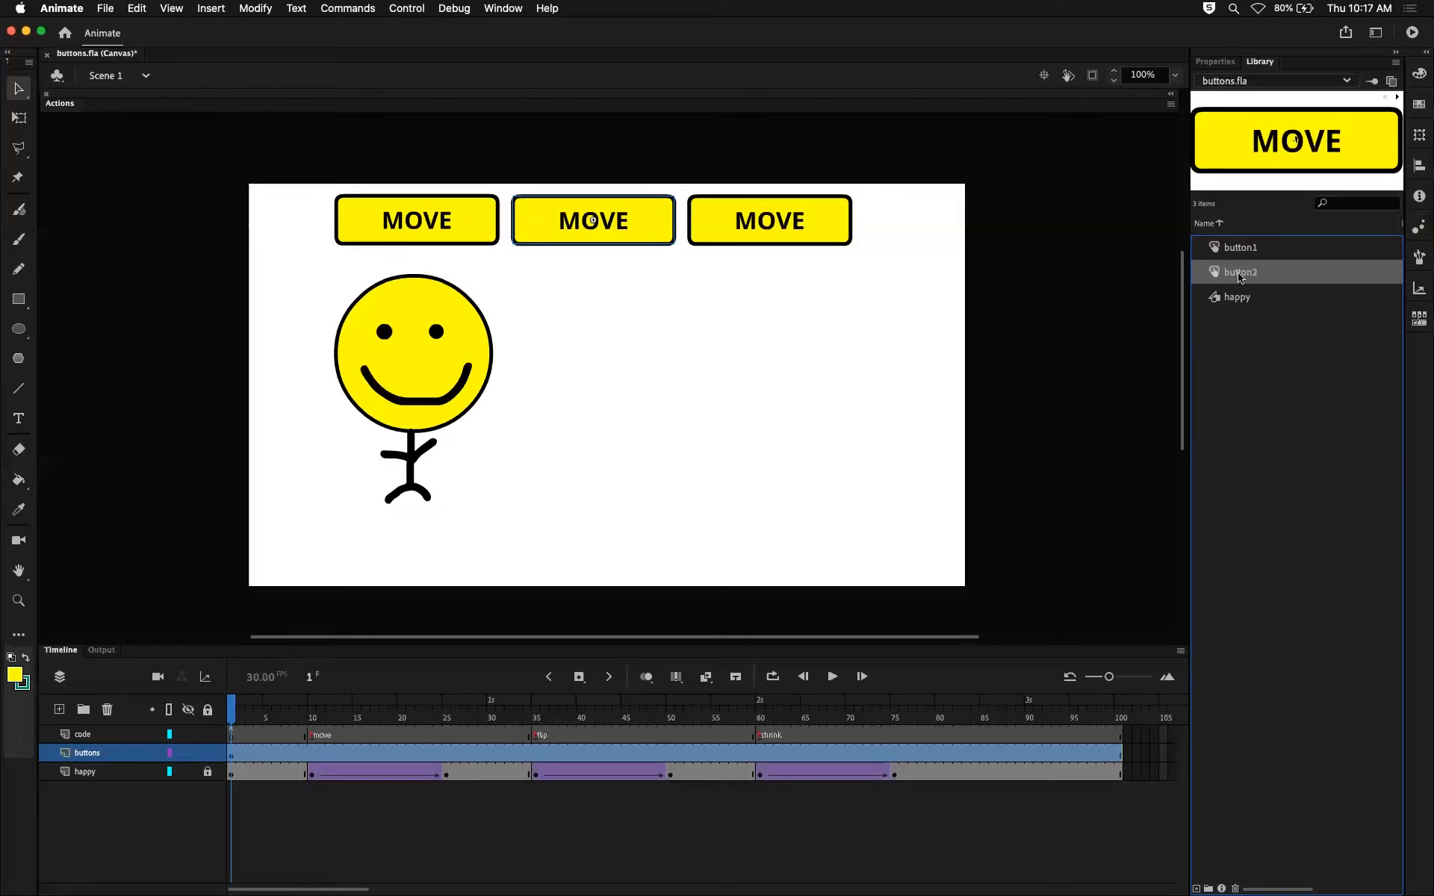
double_click(635, 221)
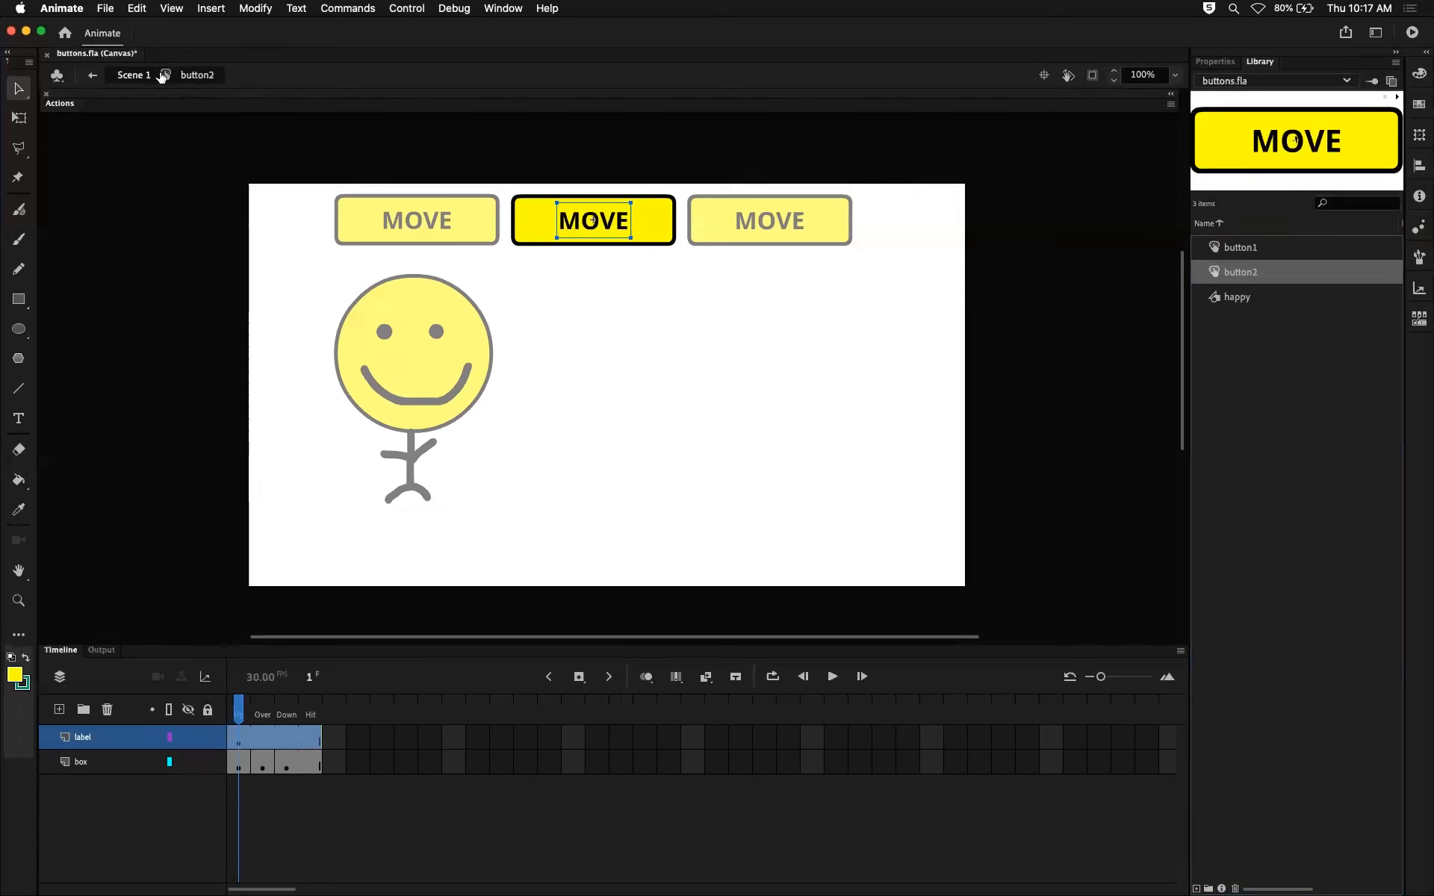
left_click(133, 75)
left_click(398, 248)
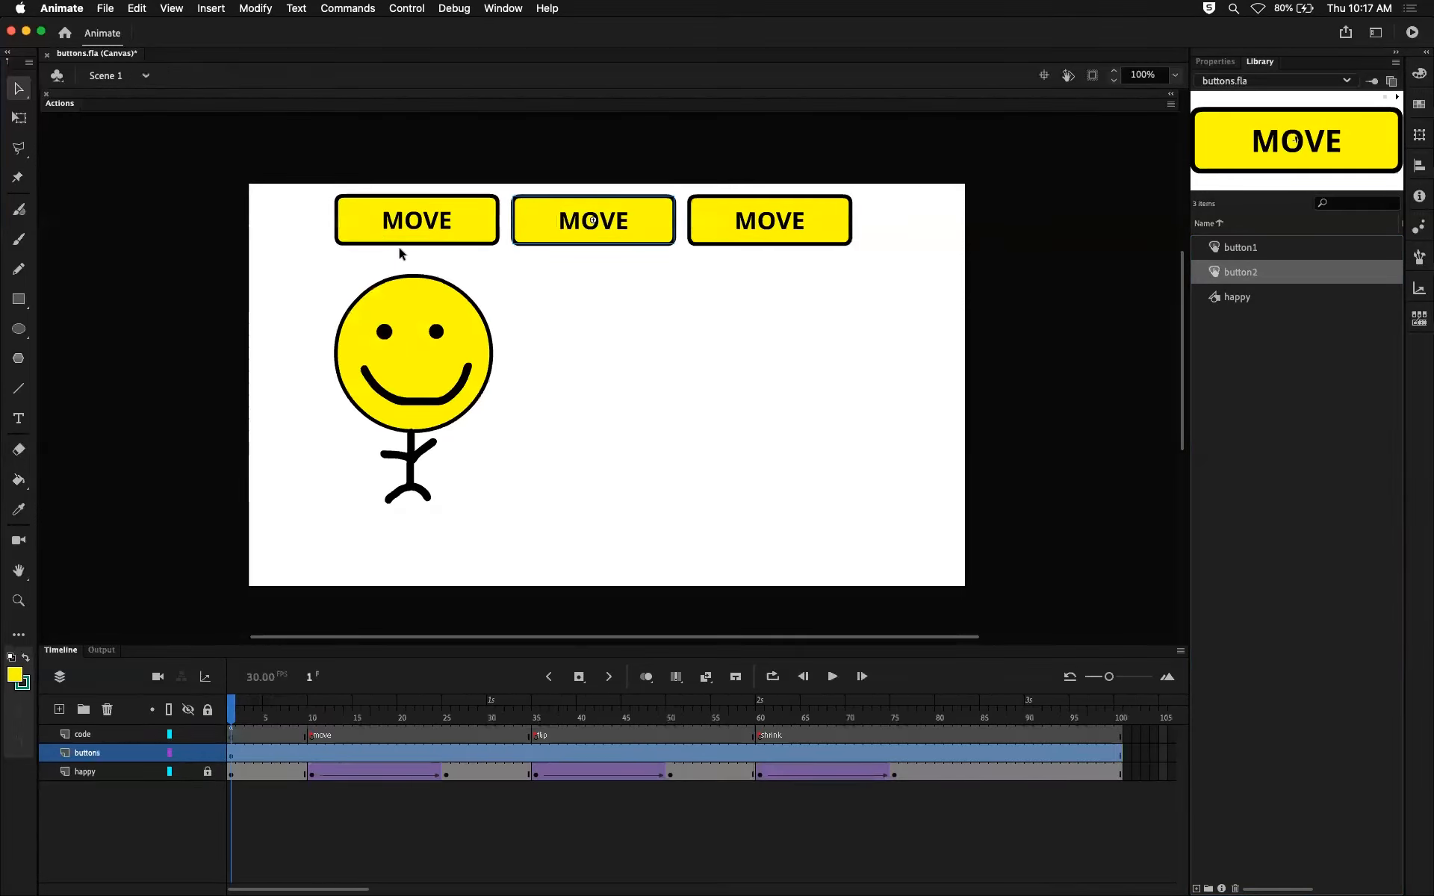
double_click(413, 221)
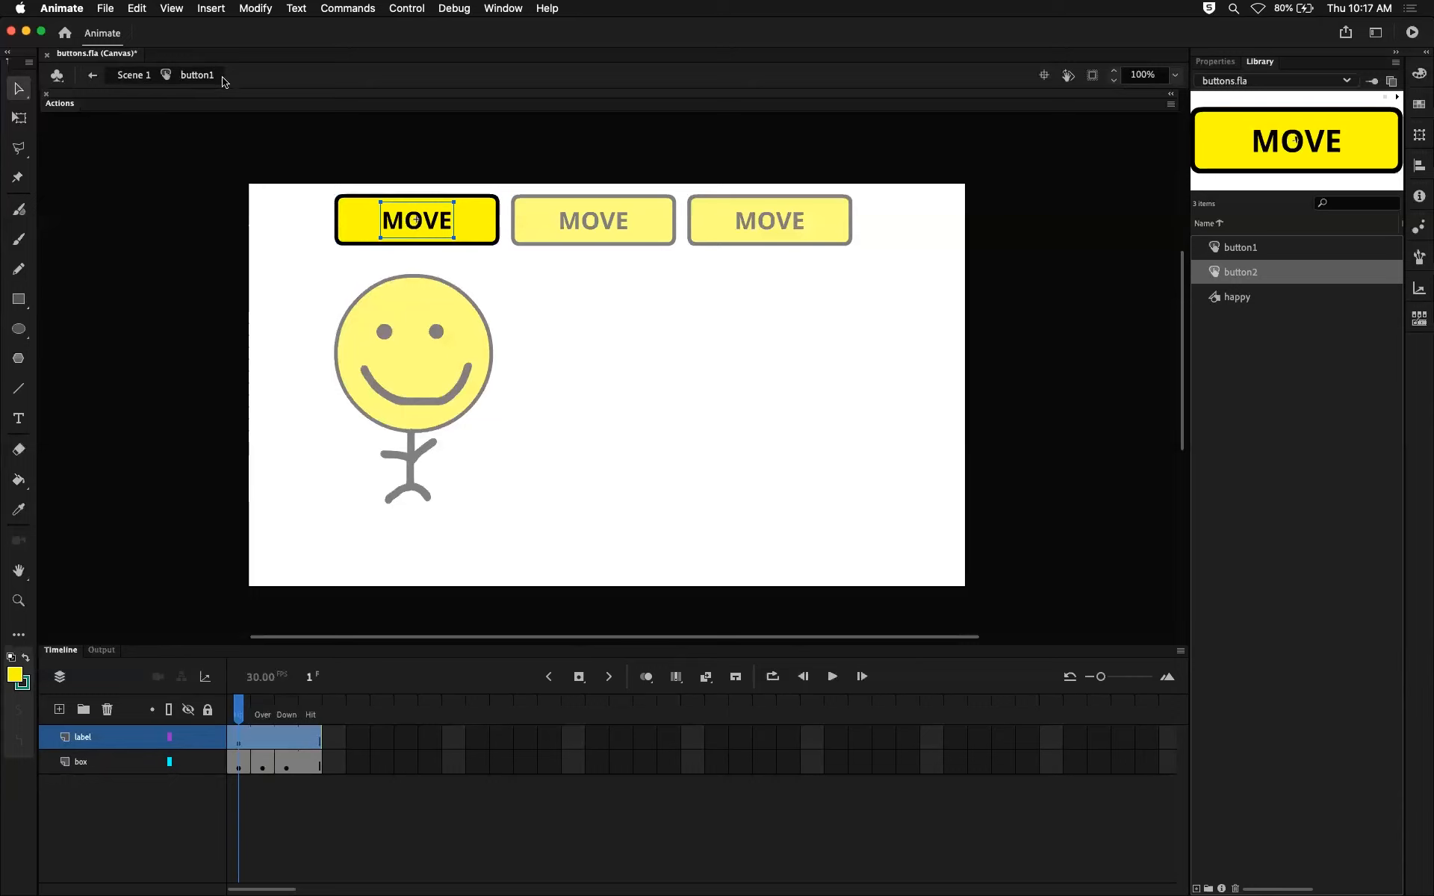
left_click(123, 76)
Set the label text inside button2 to FLIP, return to the main scene and compare the library previews of button1 and button2.
left_click(629, 230)
double_click(629, 230)
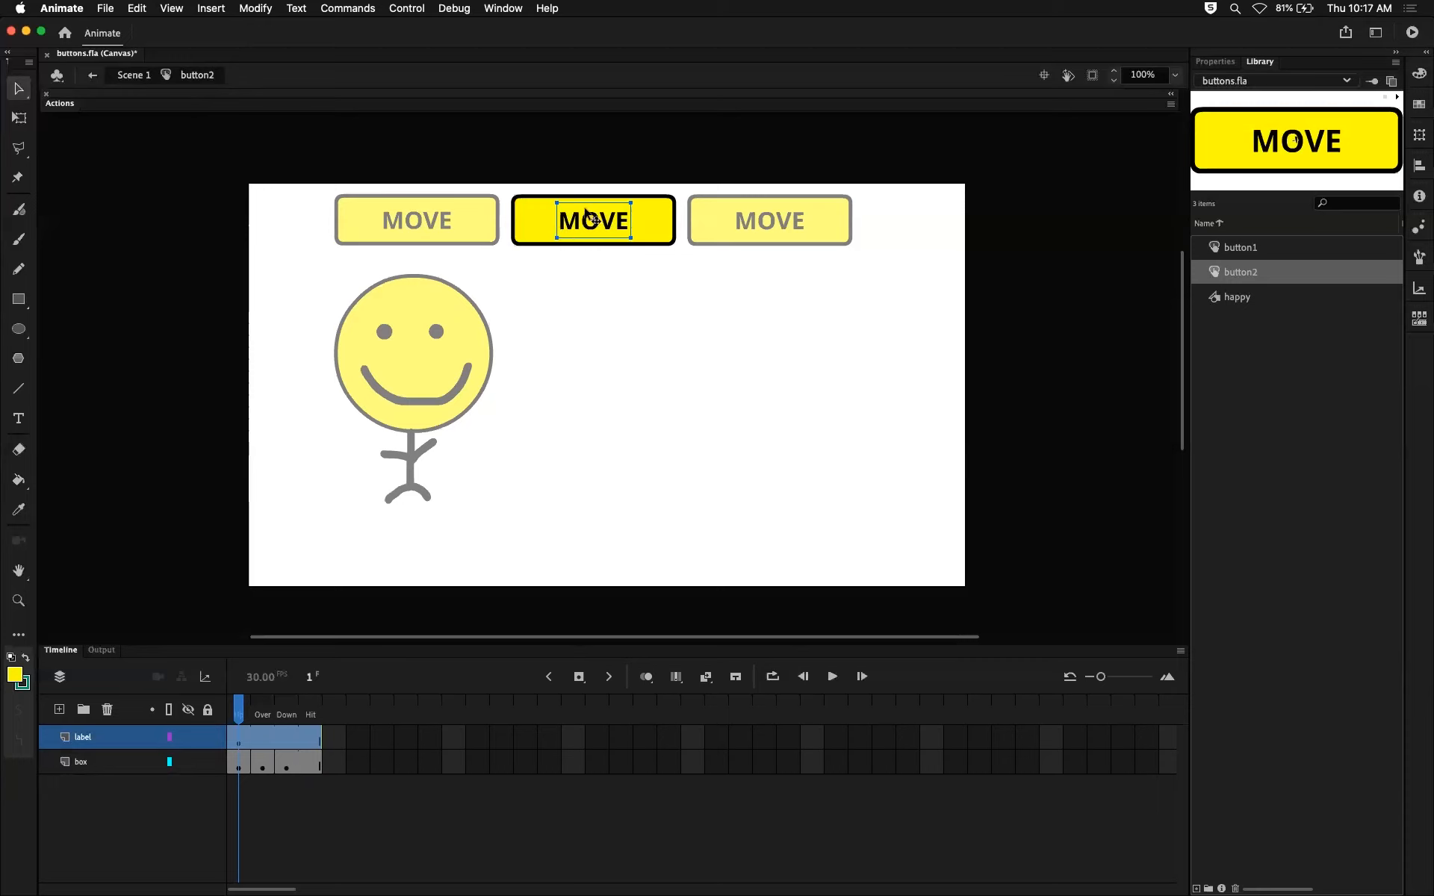
double_click(590, 219)
left_click_drag(632, 223, 554, 222)
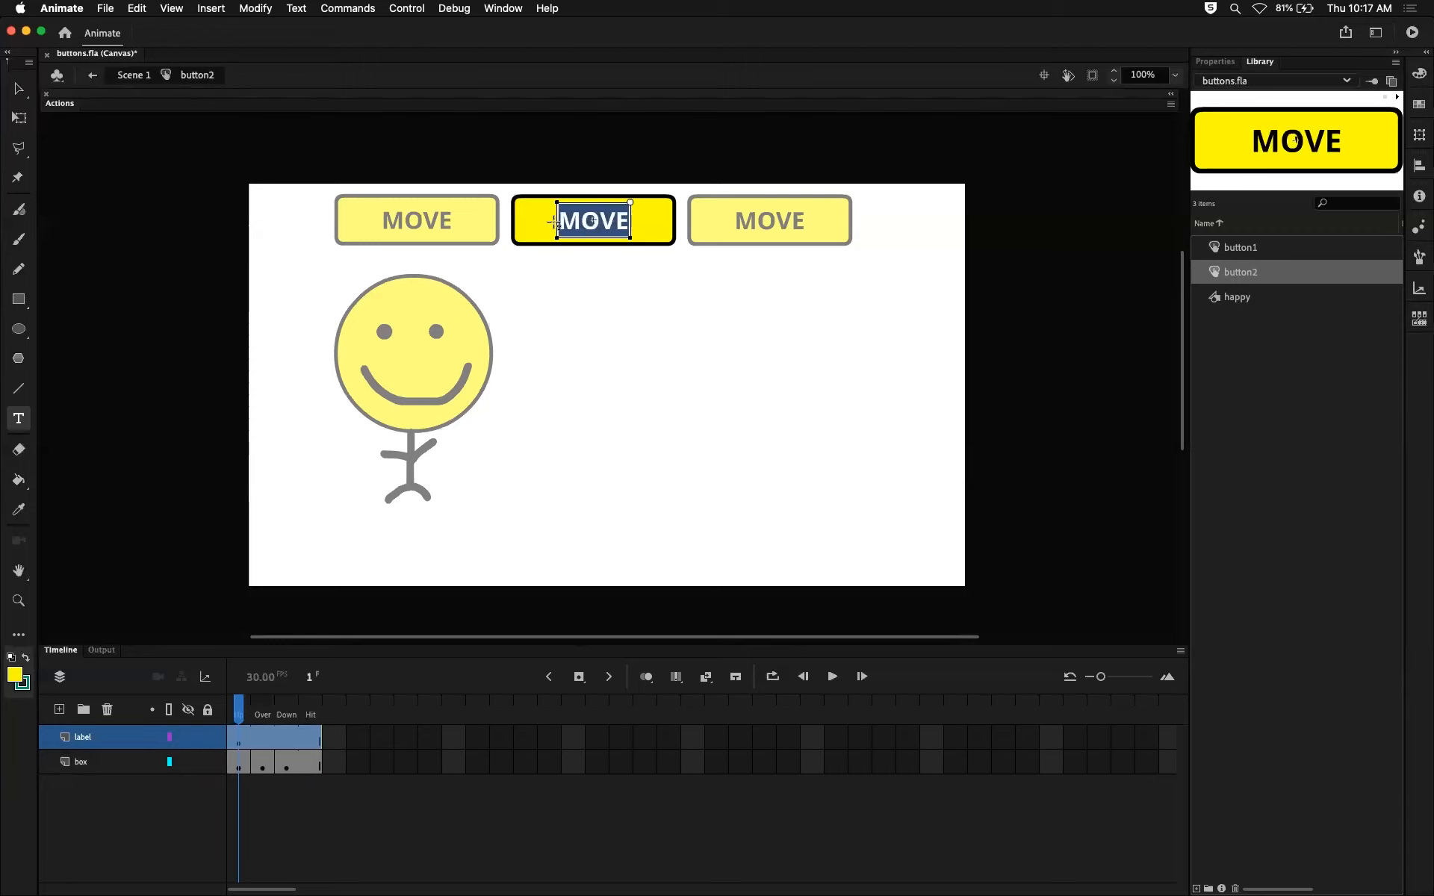
type("FLIP")
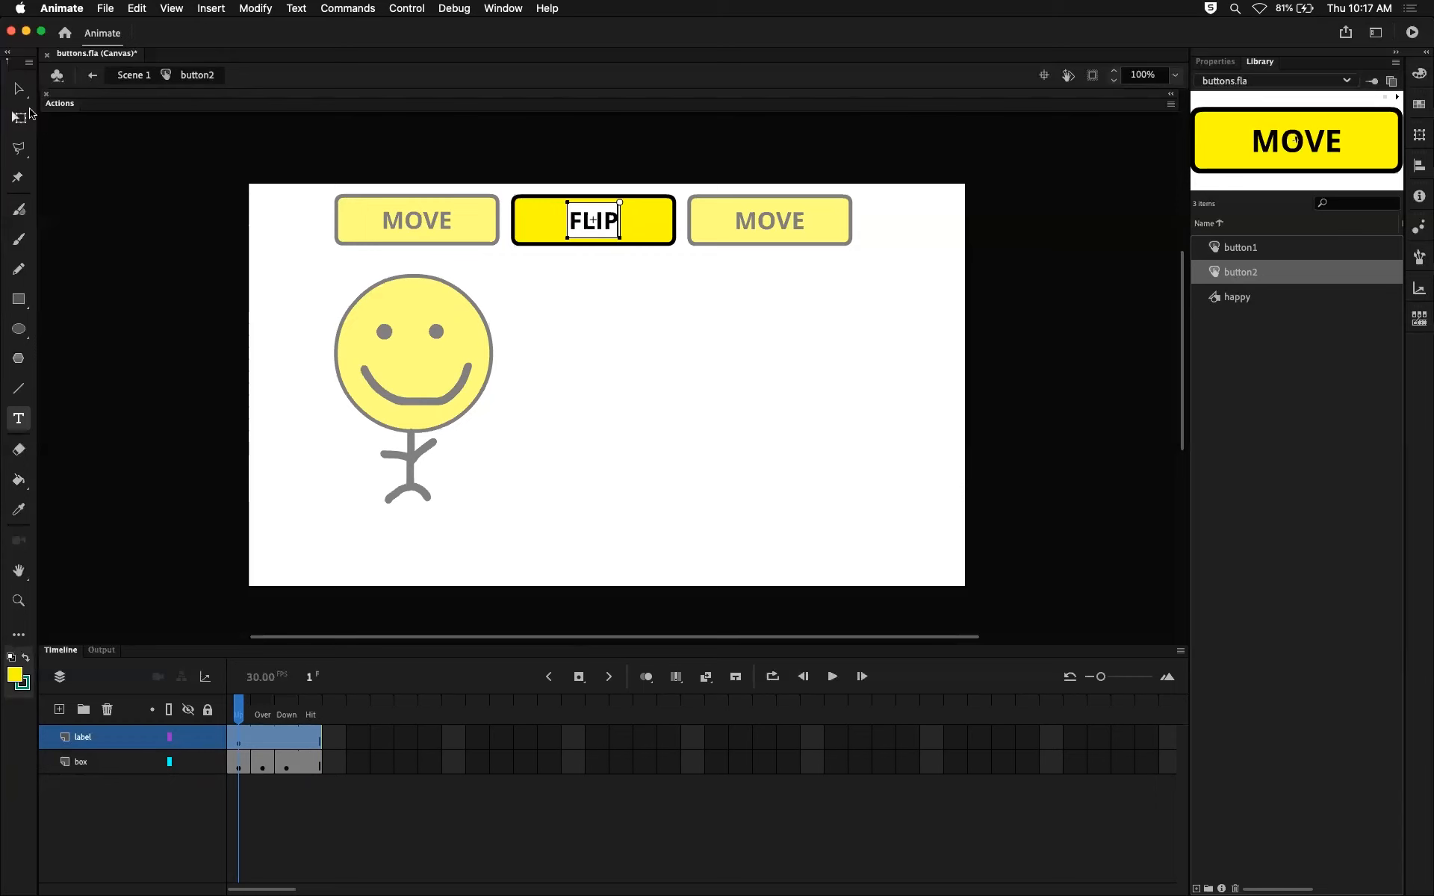
left_click(18, 89)
left_click(134, 75)
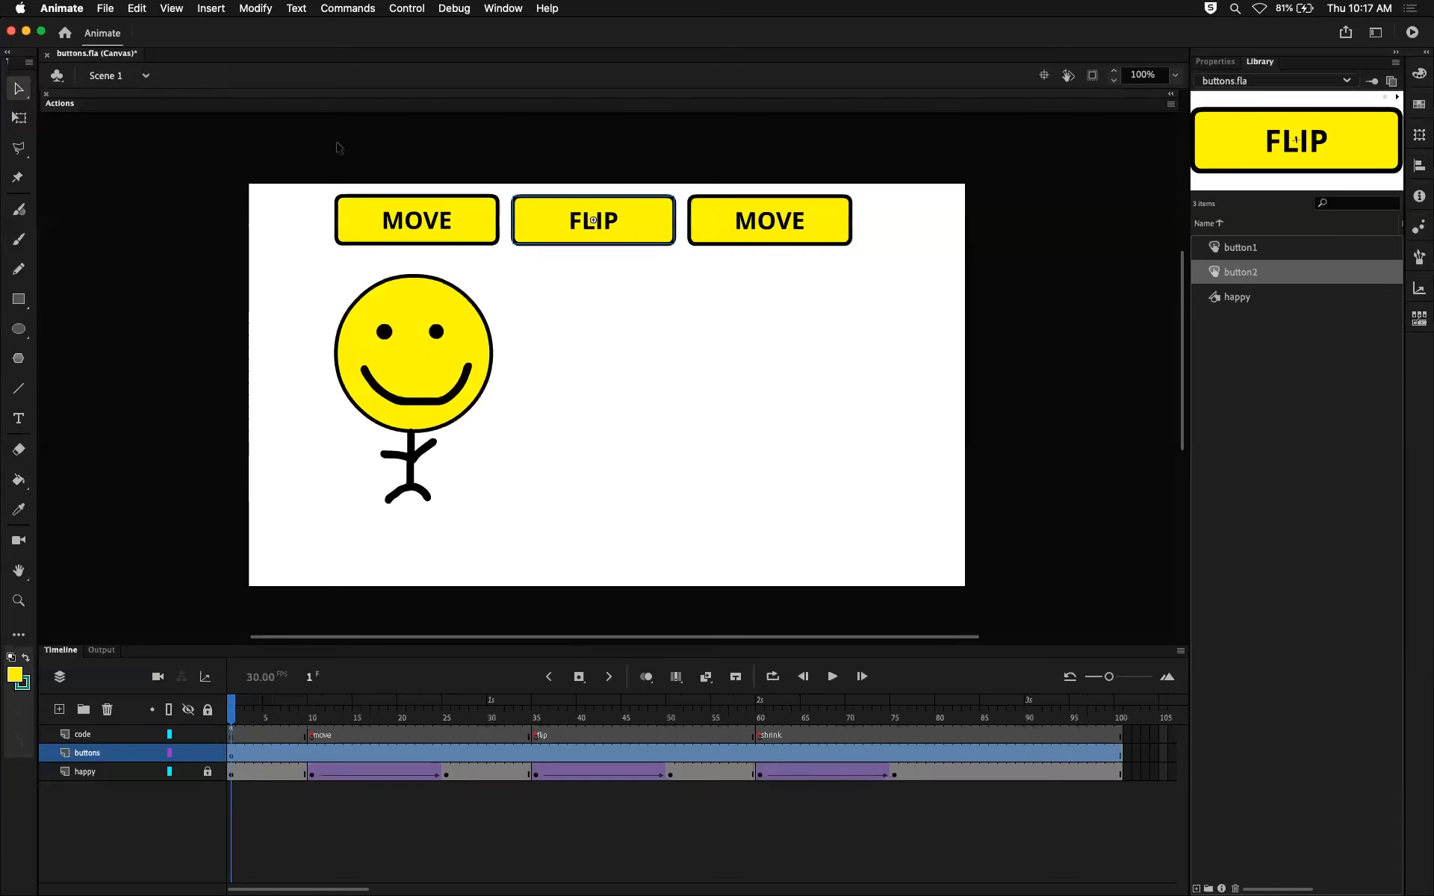
left_click(1243, 247)
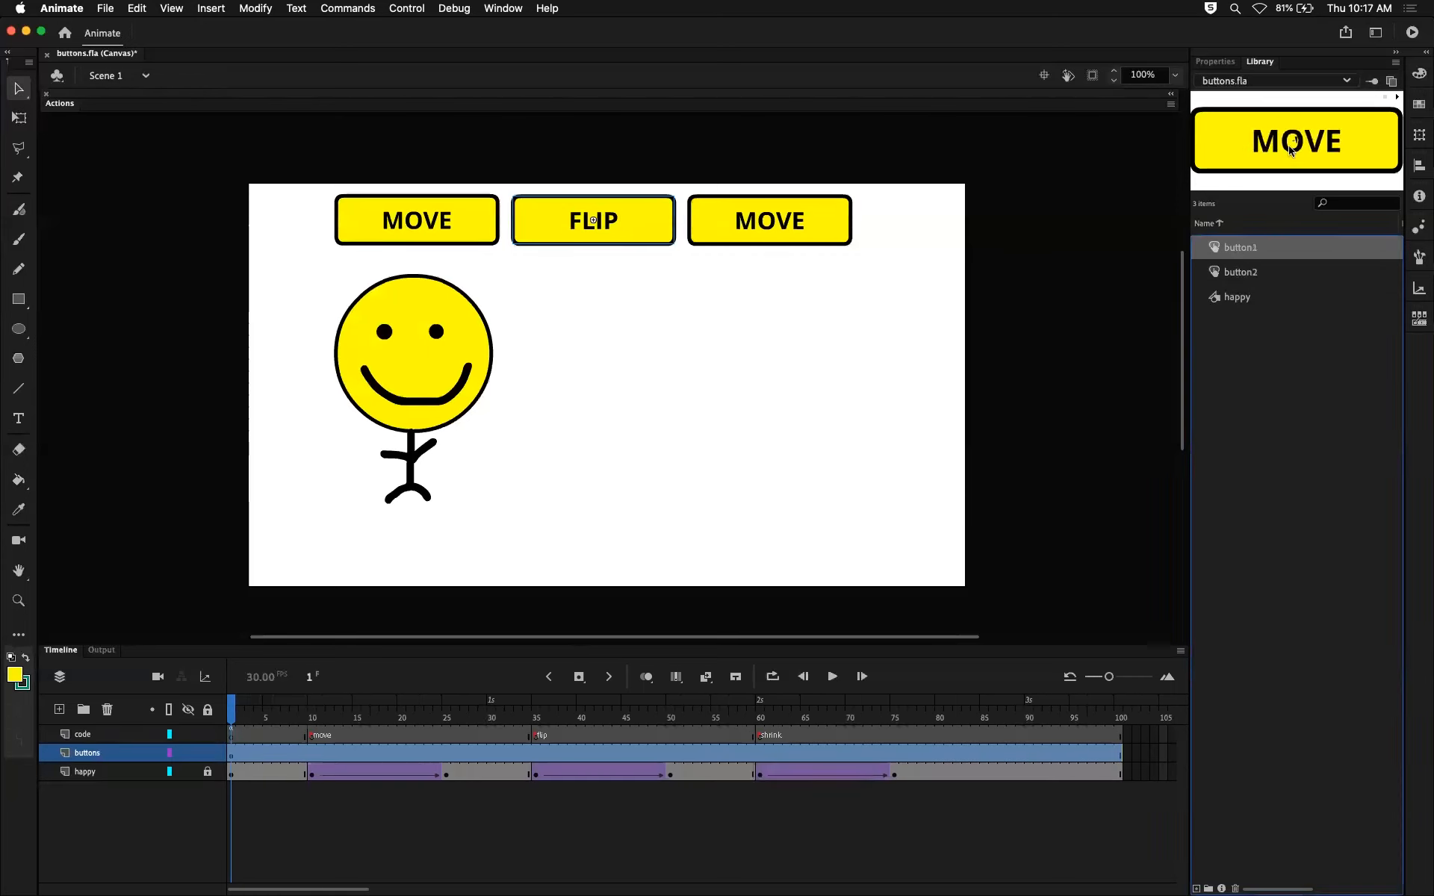
left_click(1240, 274)
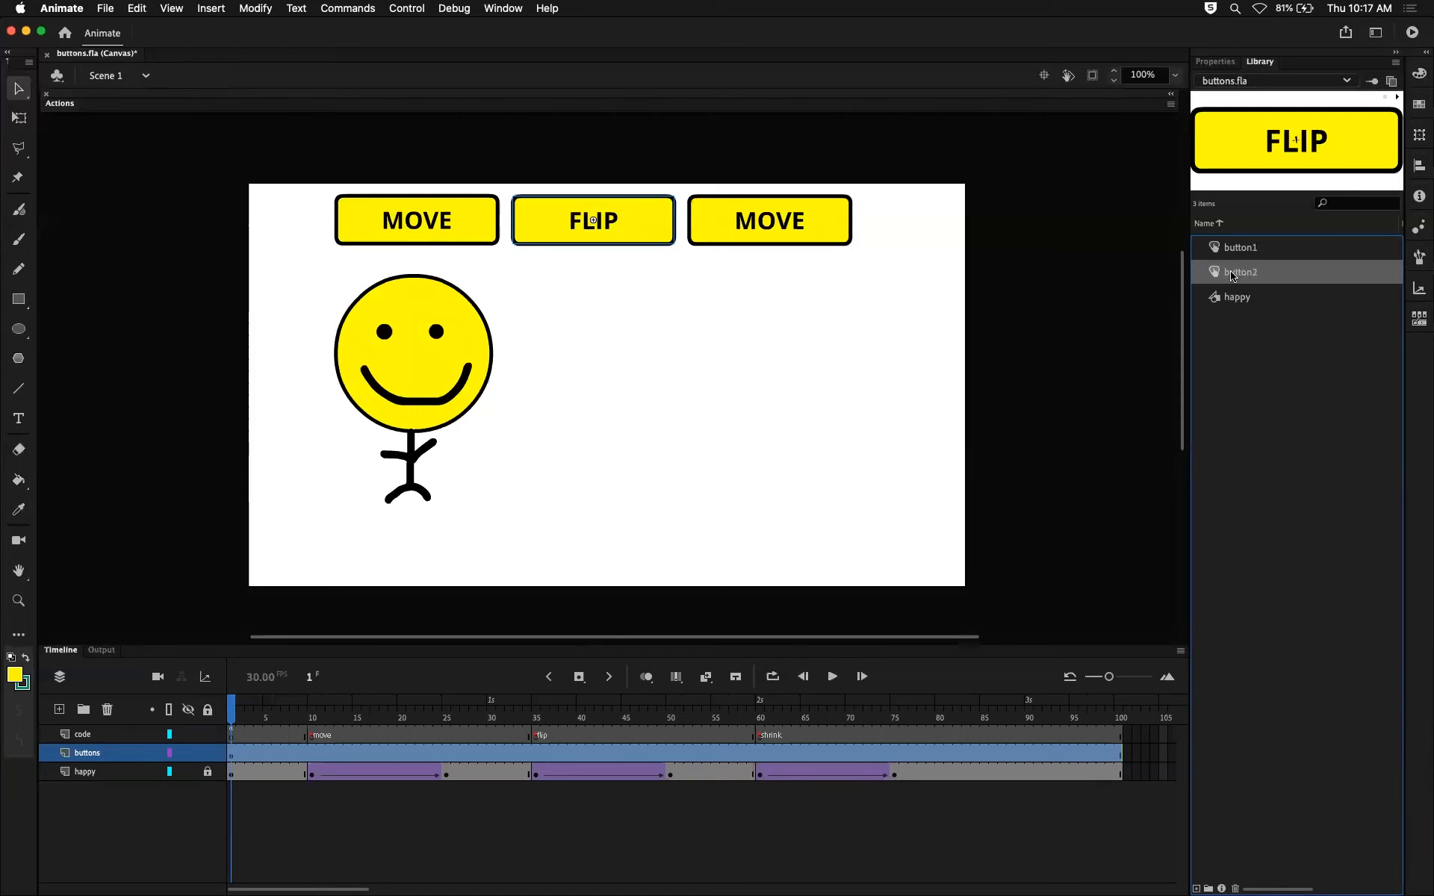
Try inserting test text into the third button's label inside button1, undo it and return to the main scene.
left_click(760, 224)
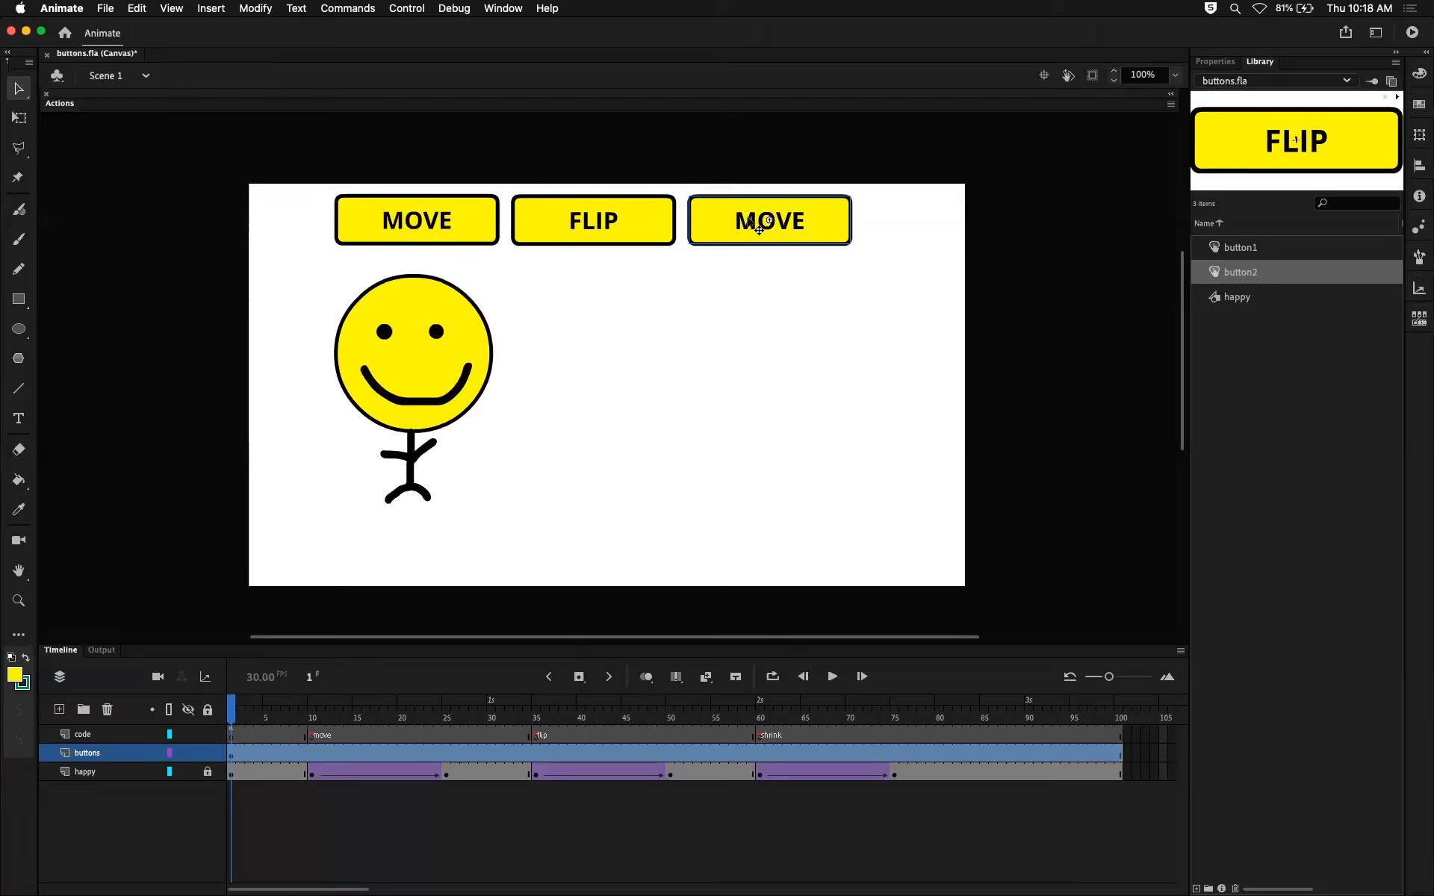
double_click(767, 223)
double_click(766, 221)
type("sdfGgr")
key("Escape")
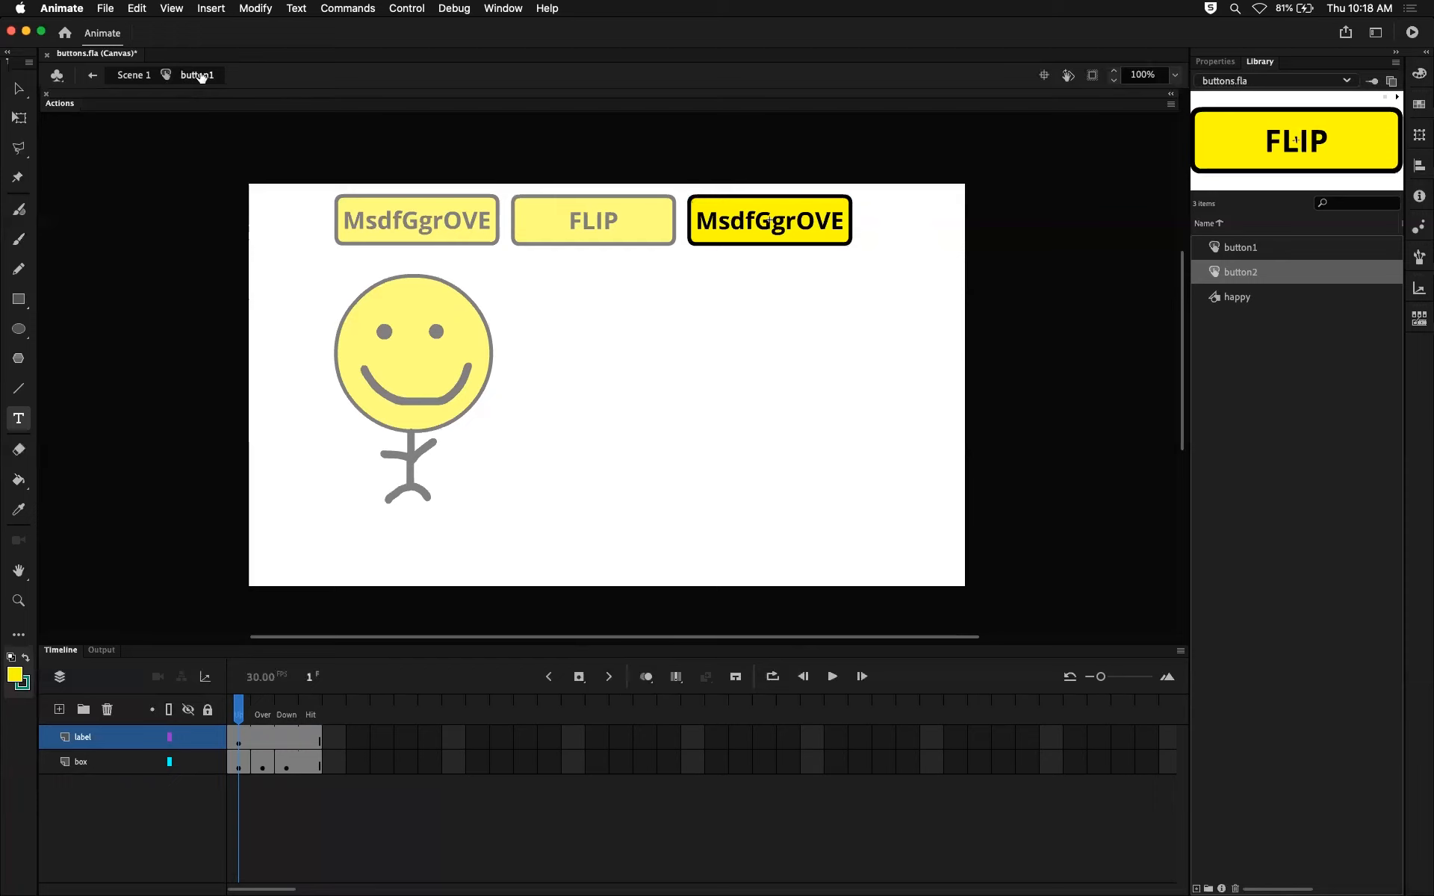
key("super+z")
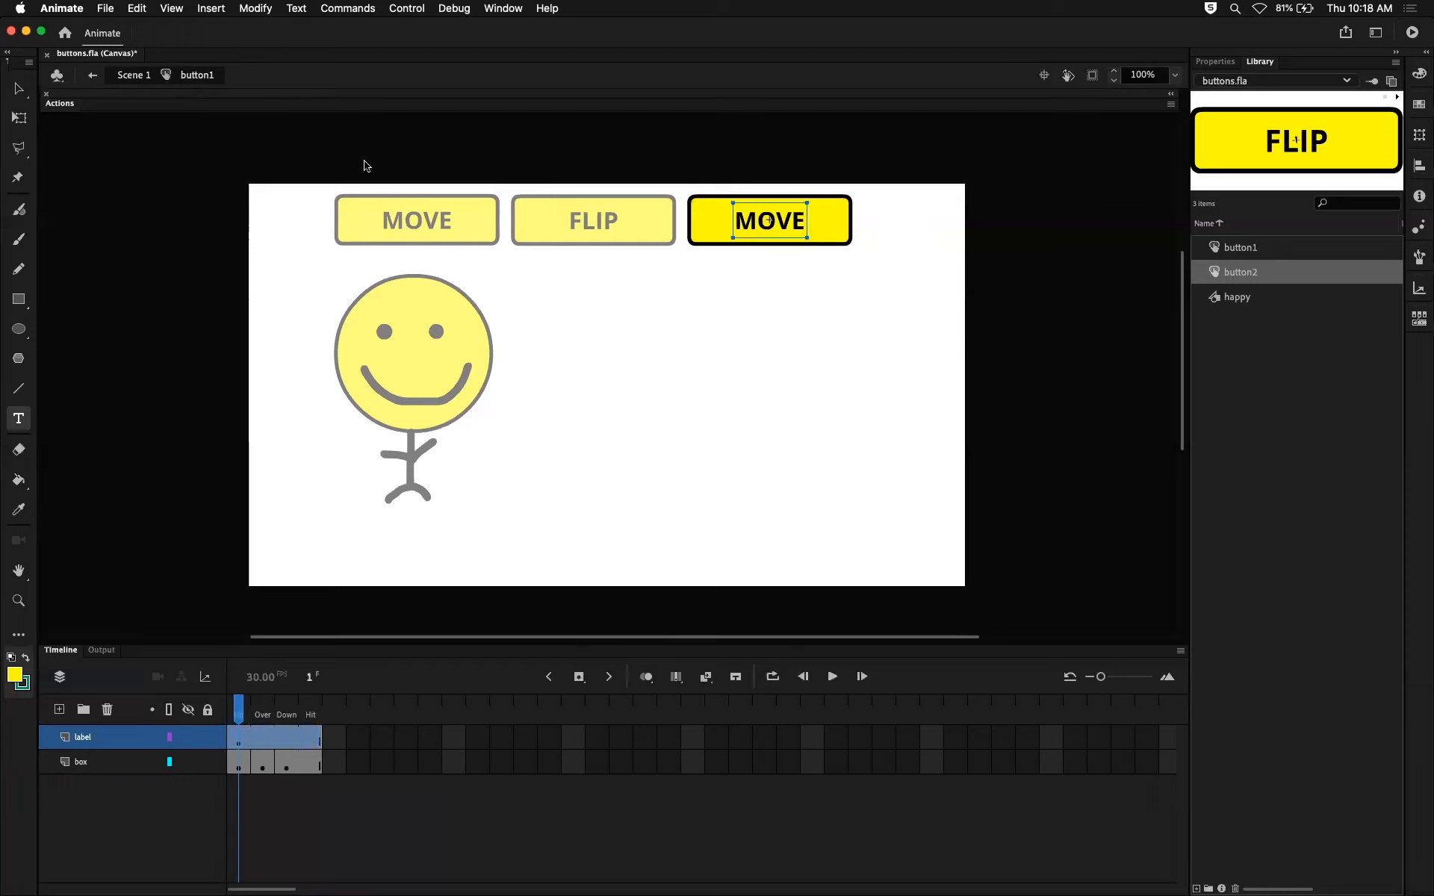
left_click(142, 75)
left_click(724, 291)
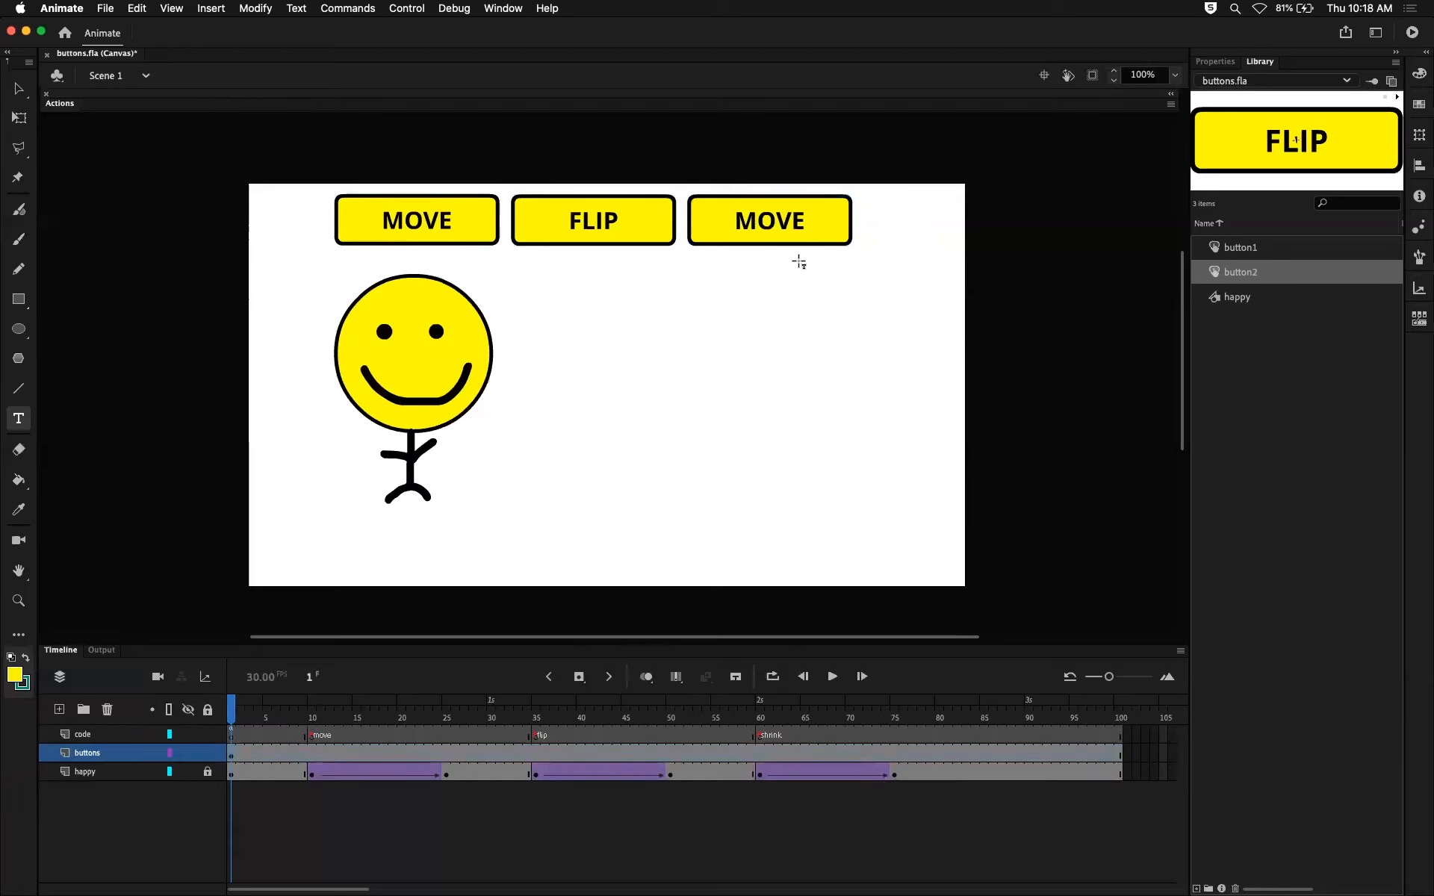
Check which symbol the third button is an instance of and duplicate that symbol as button3.
left_click(1218, 61)
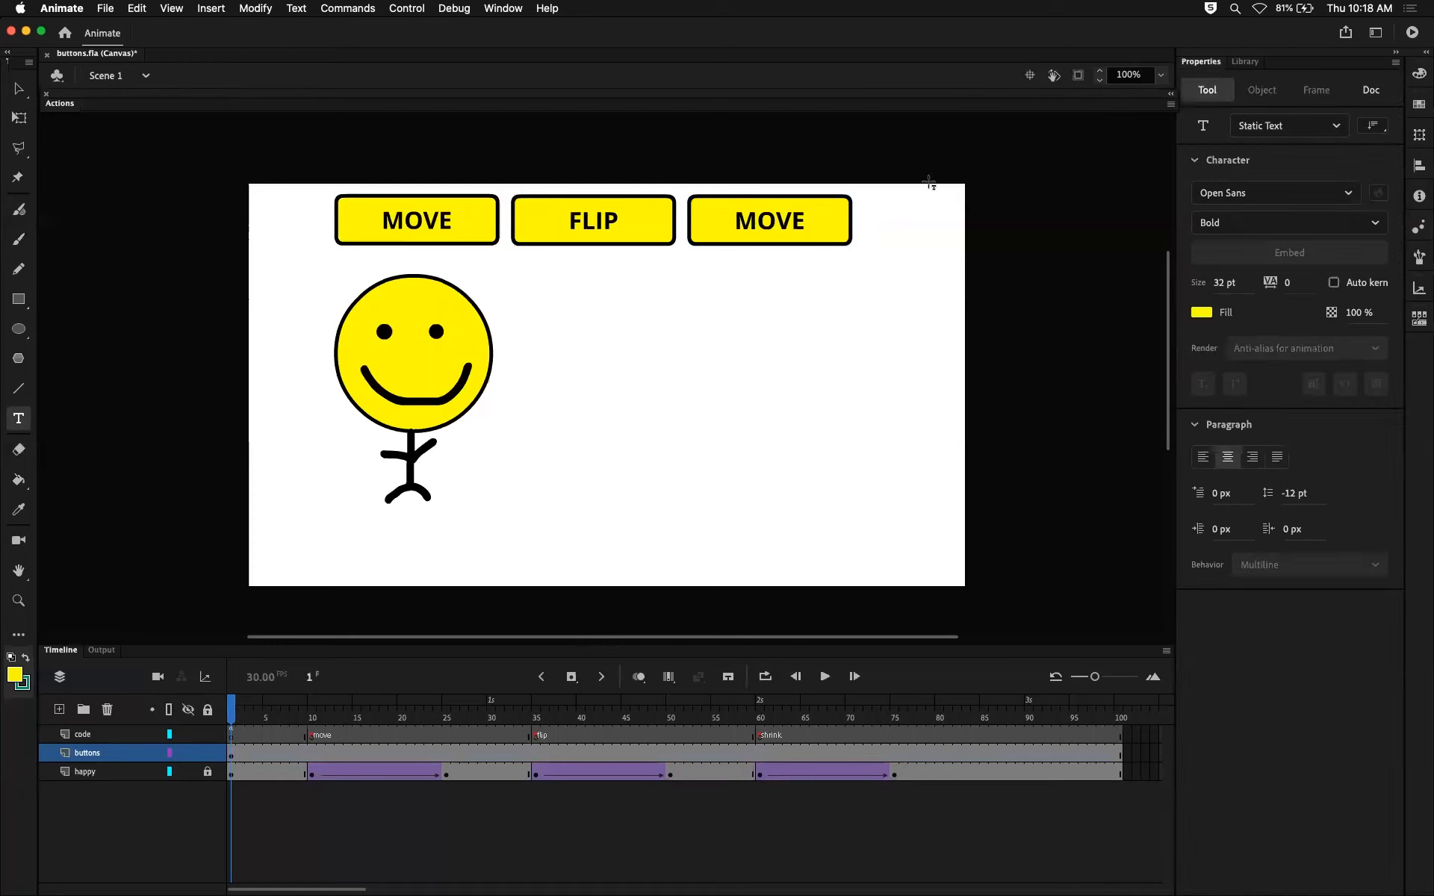
key("v")
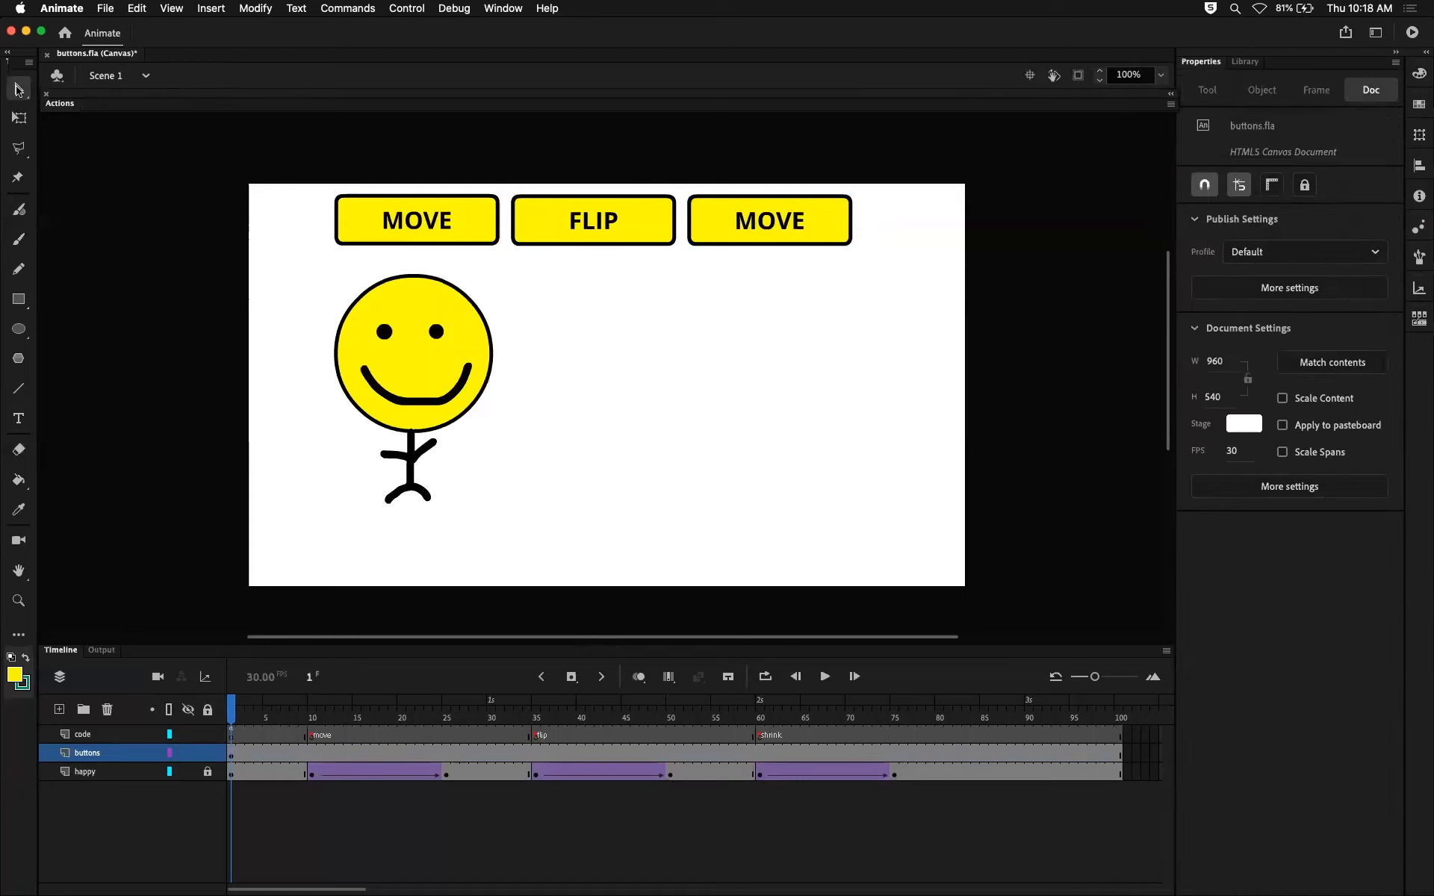
left_click(801, 211)
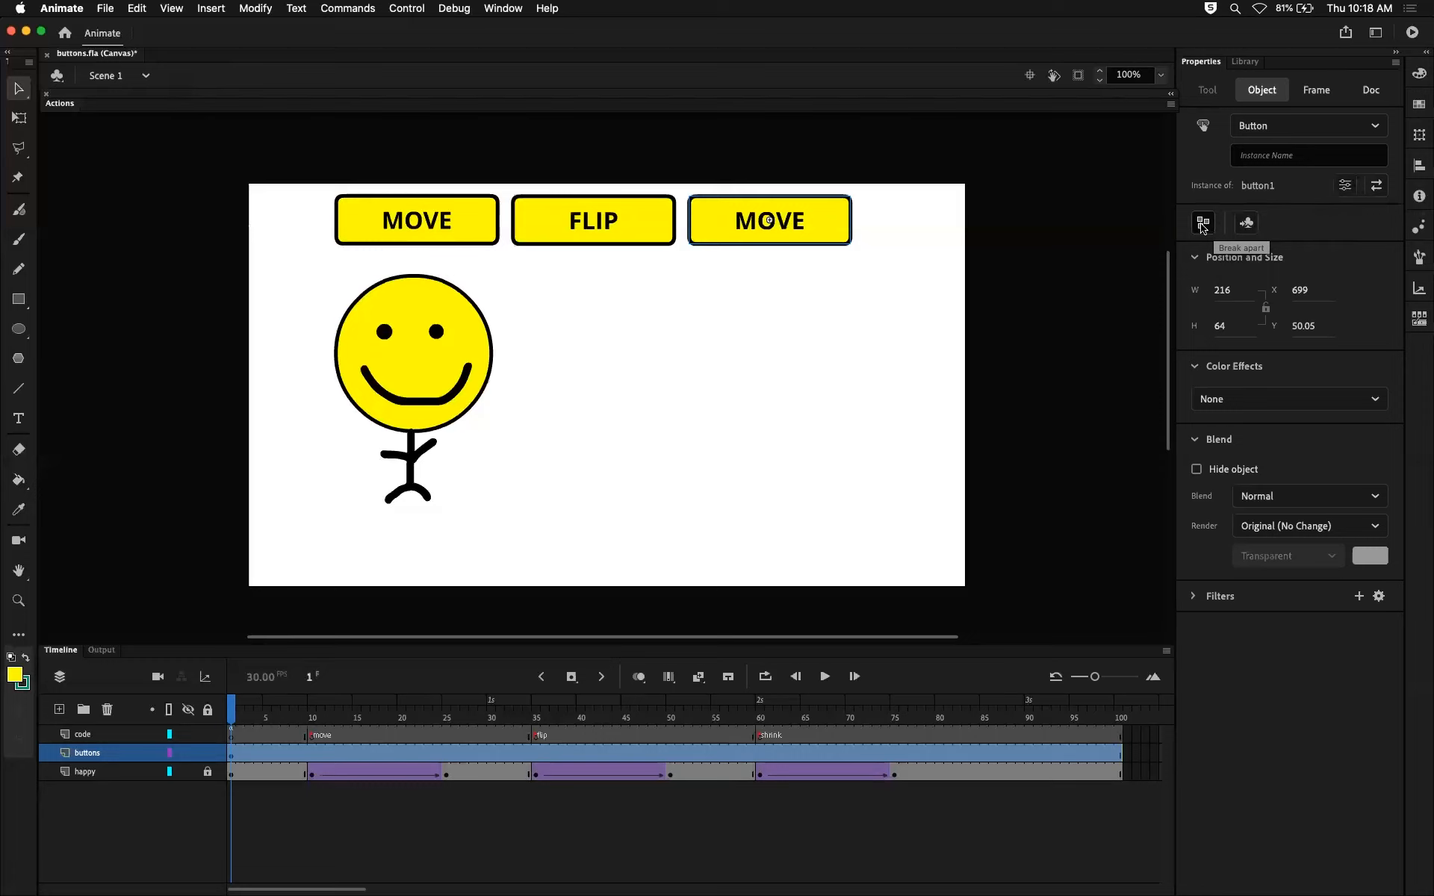
left_click(812, 270)
left_click(802, 239)
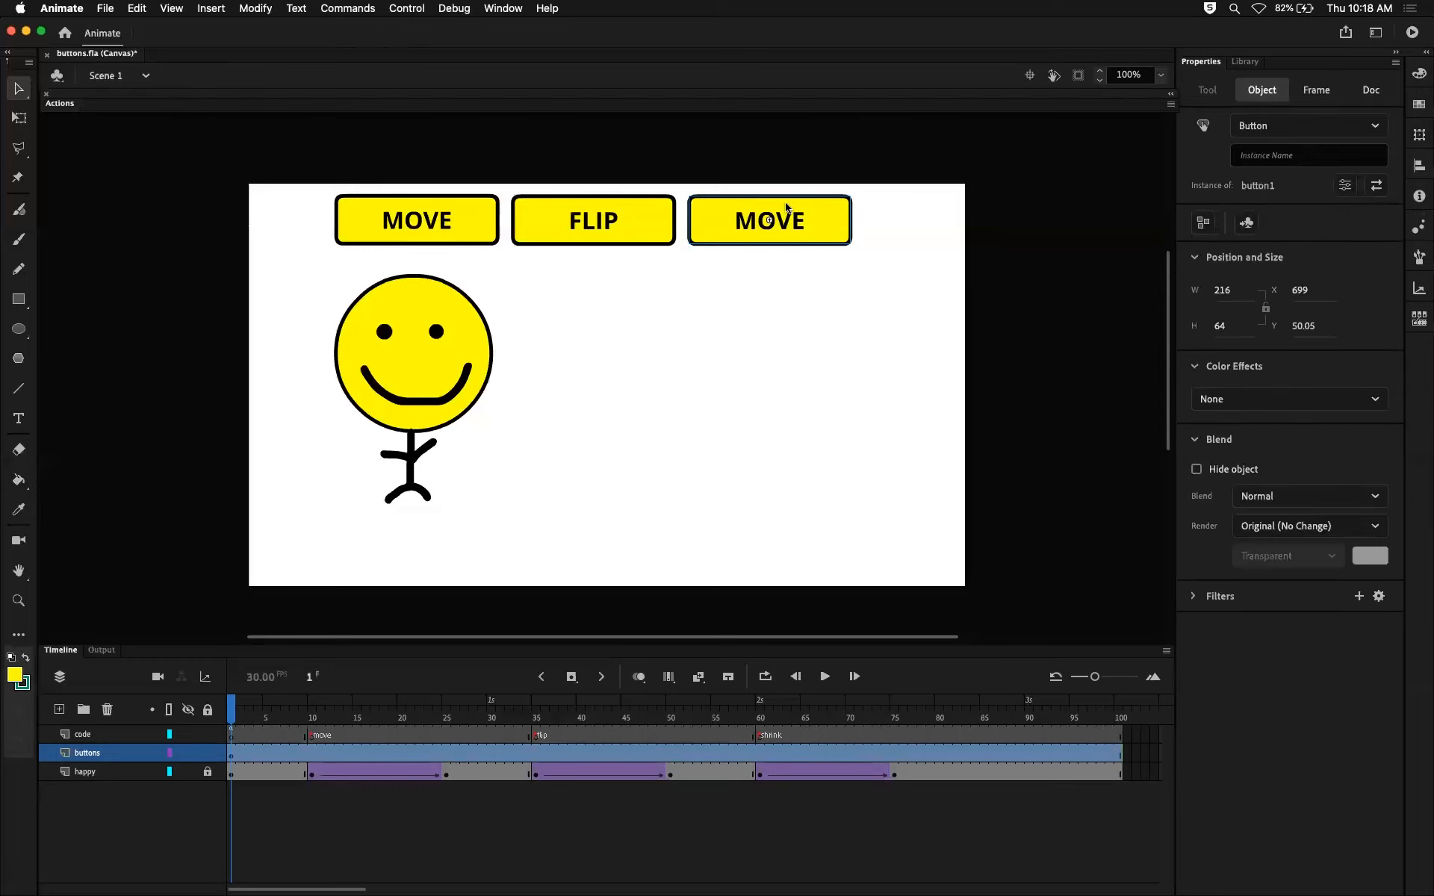
right_click(788, 208)
left_click(850, 644)
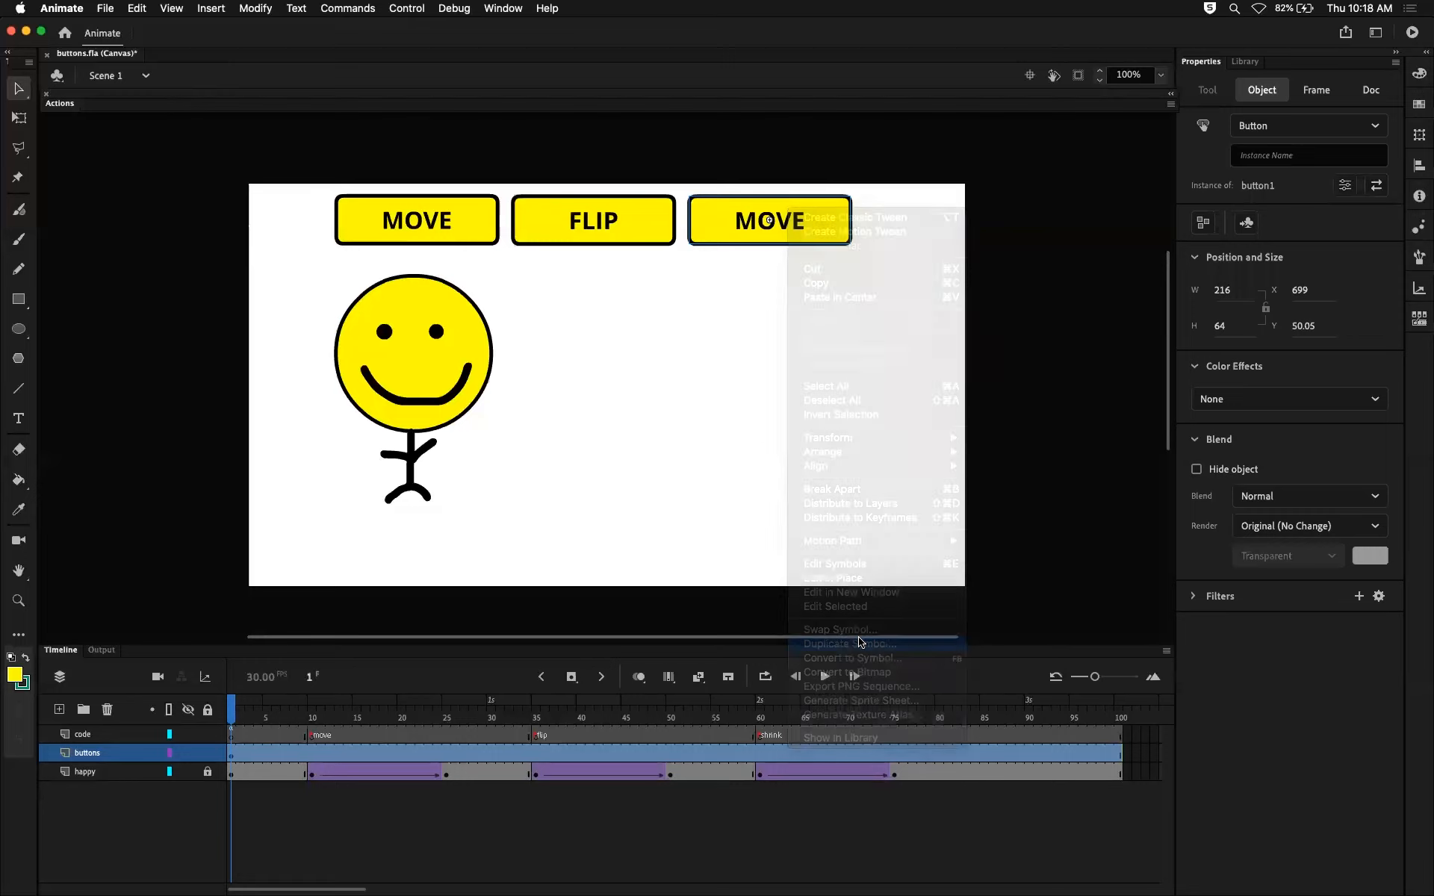
key("Right")
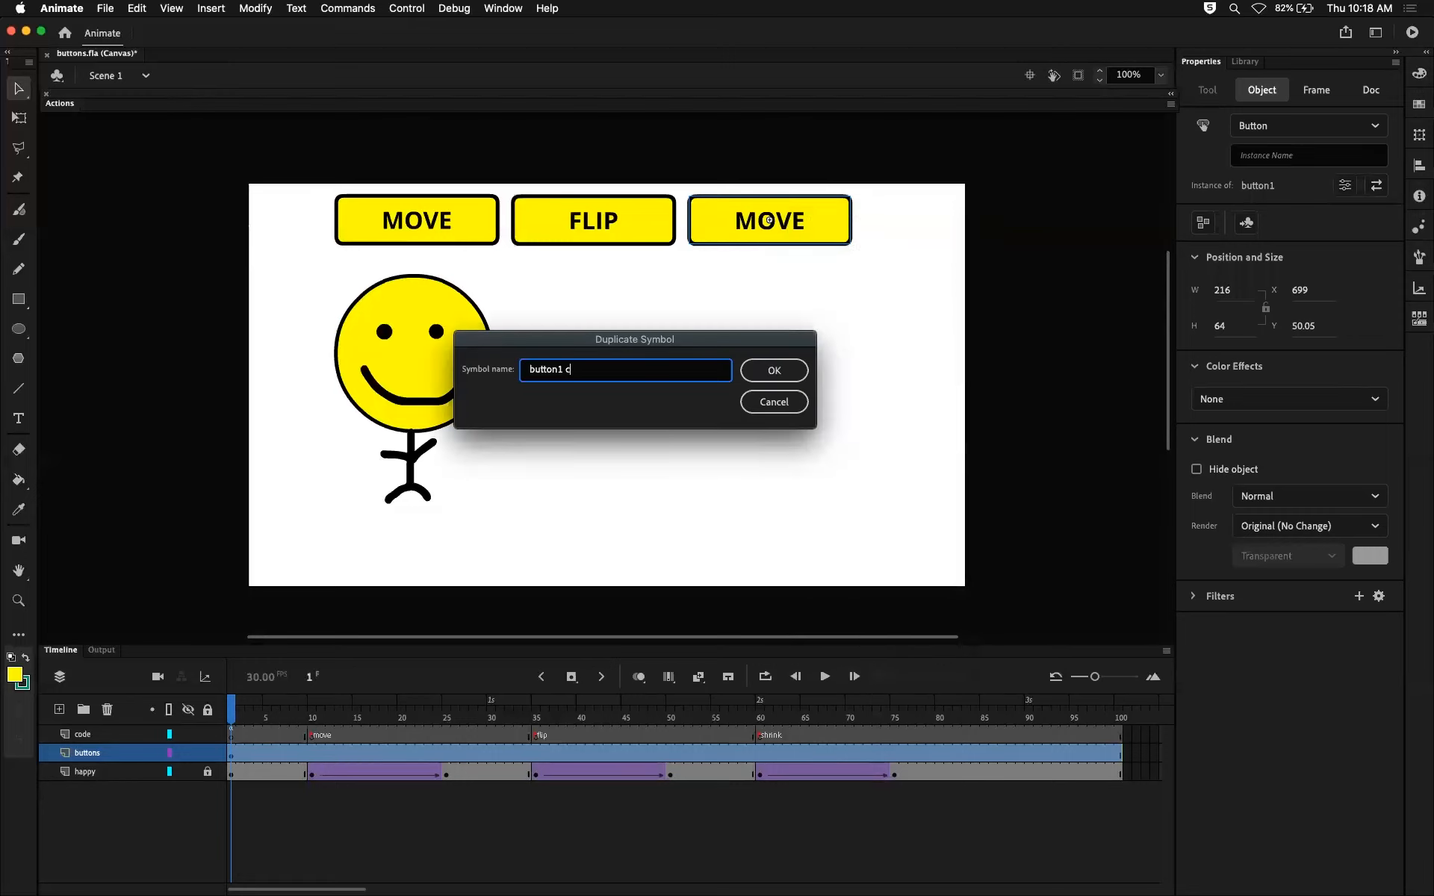
type("3")
key("Return")
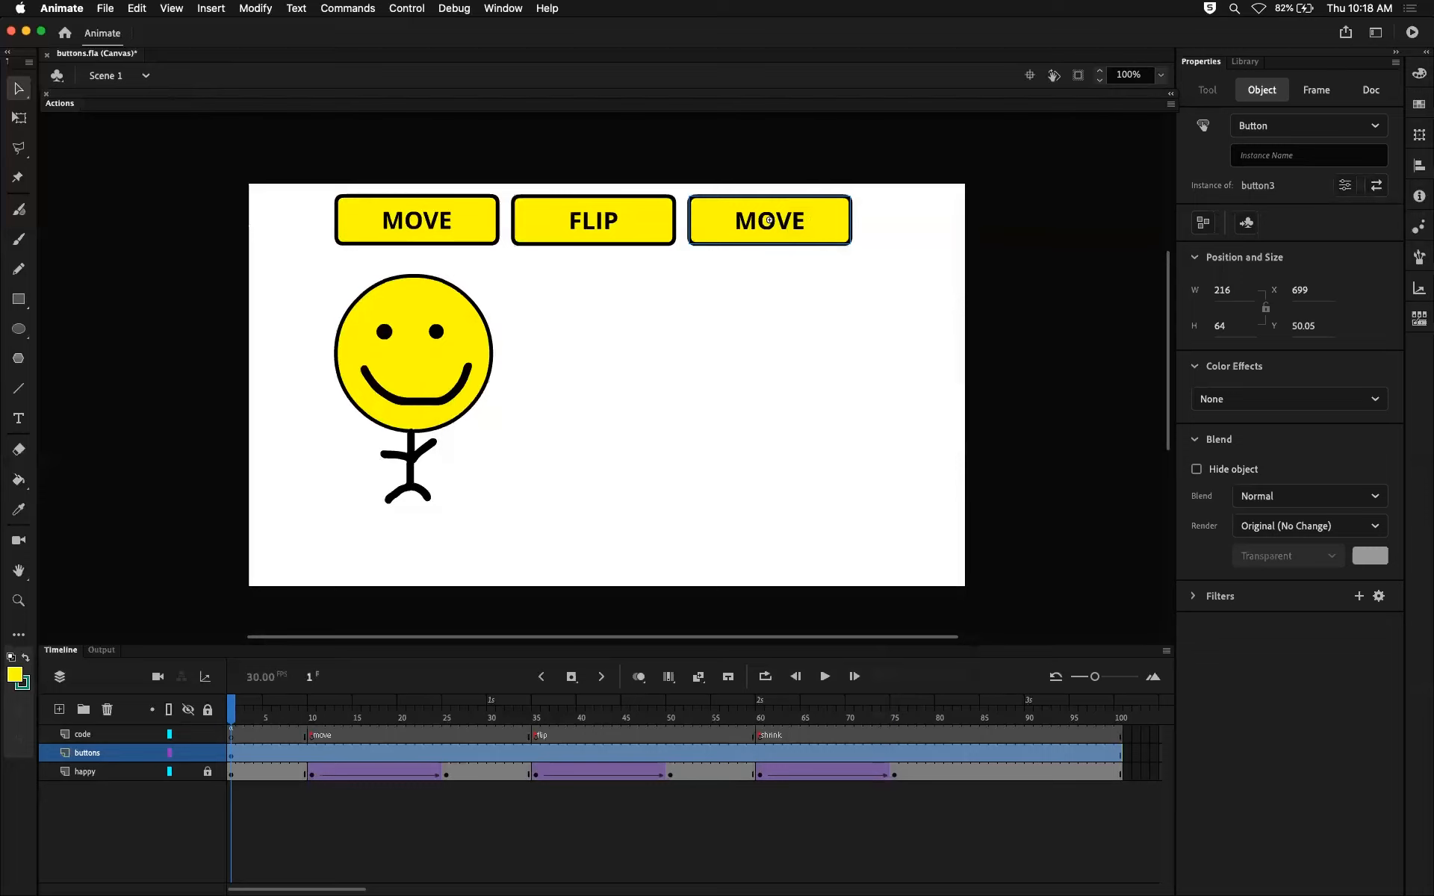
Review the three button symbols in the library and change the label text inside button3 to SHRINK.
left_click(1245, 61)
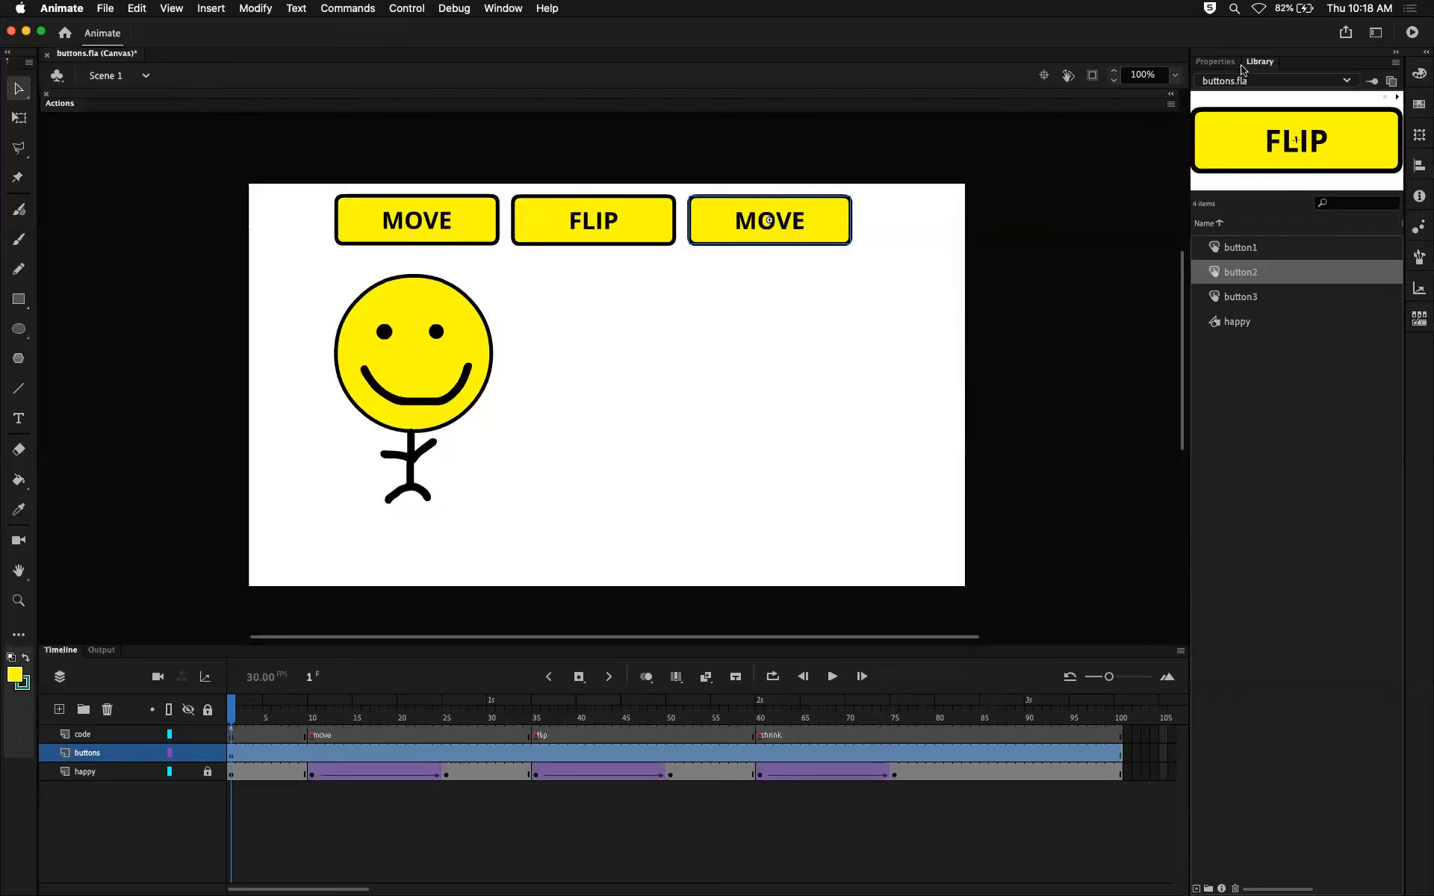
left_click(1239, 247)
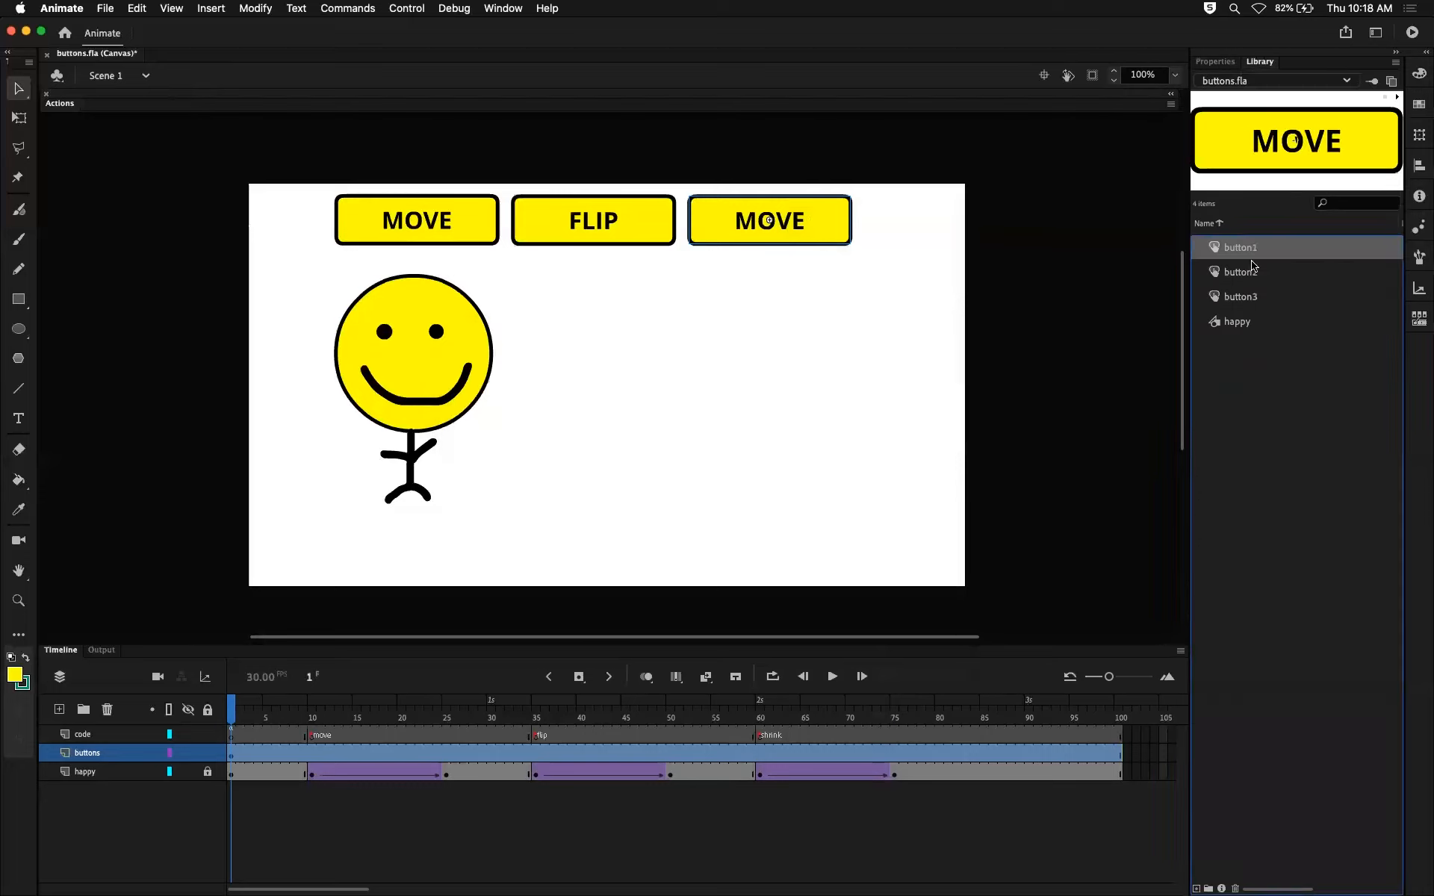
left_click(1241, 273)
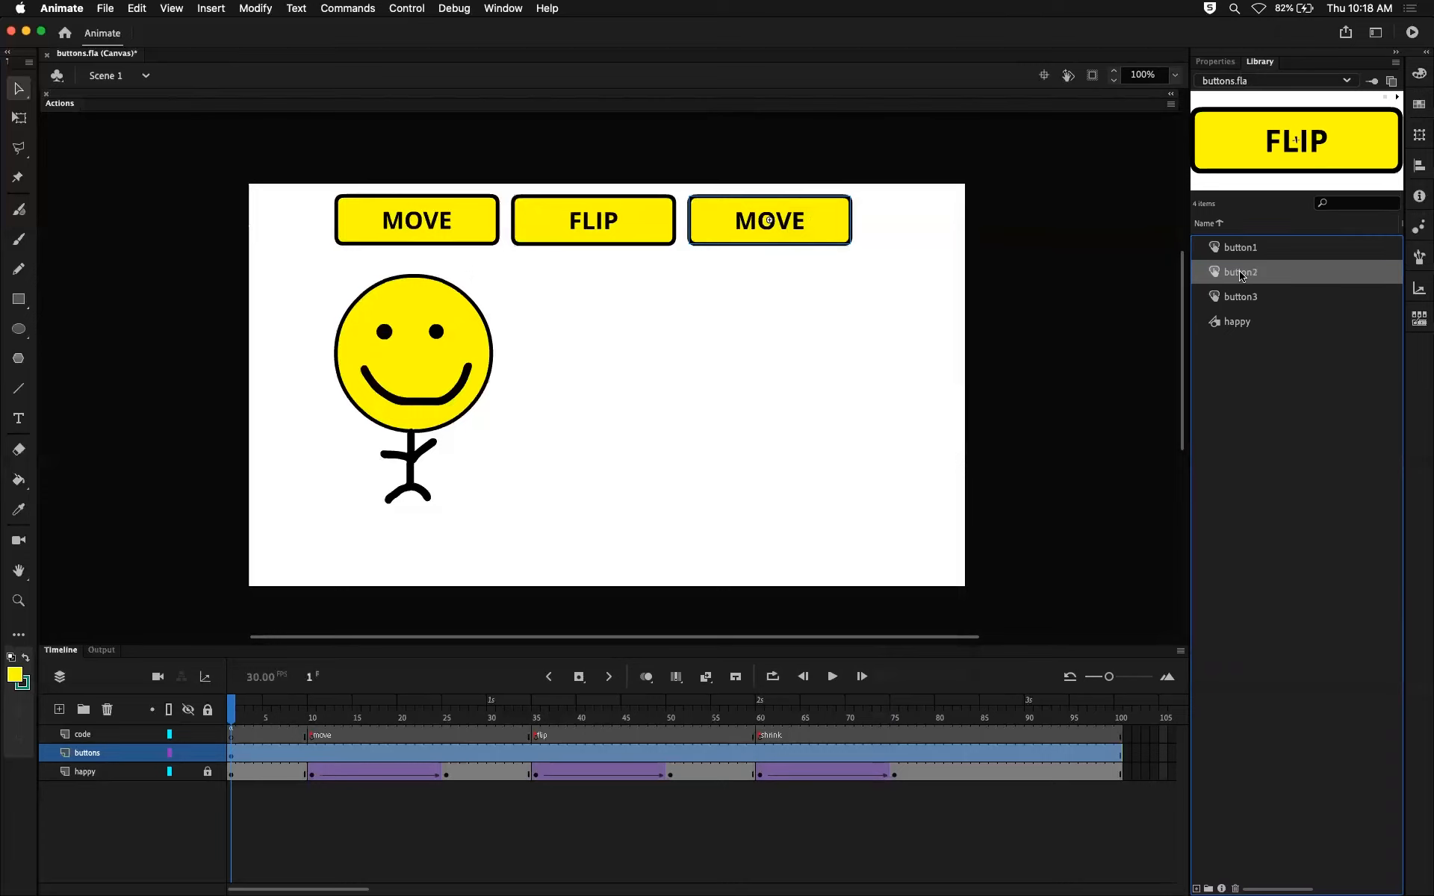
left_click(1241, 297)
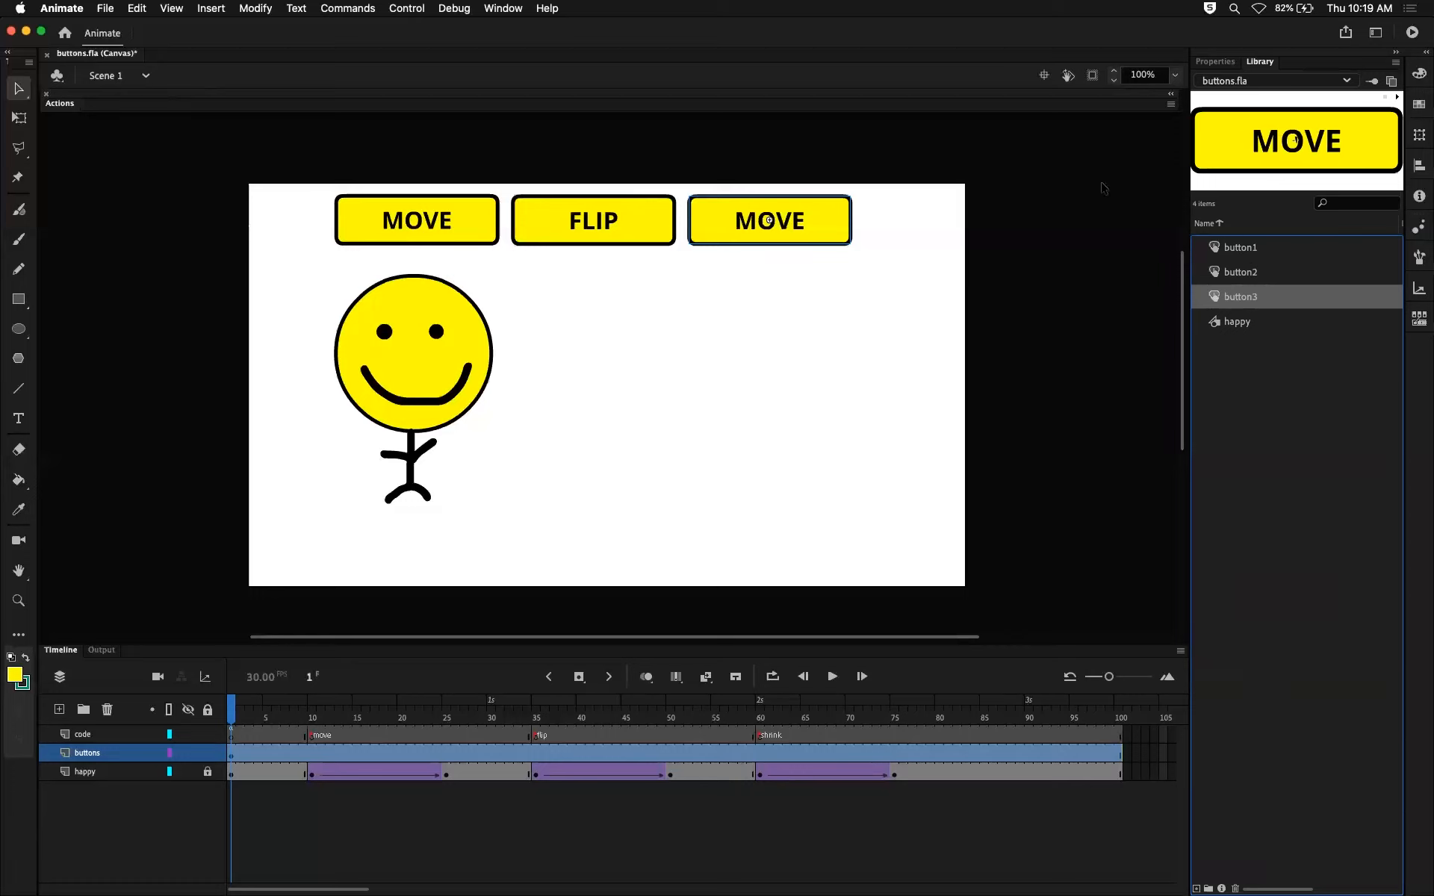
double_click(801, 230)
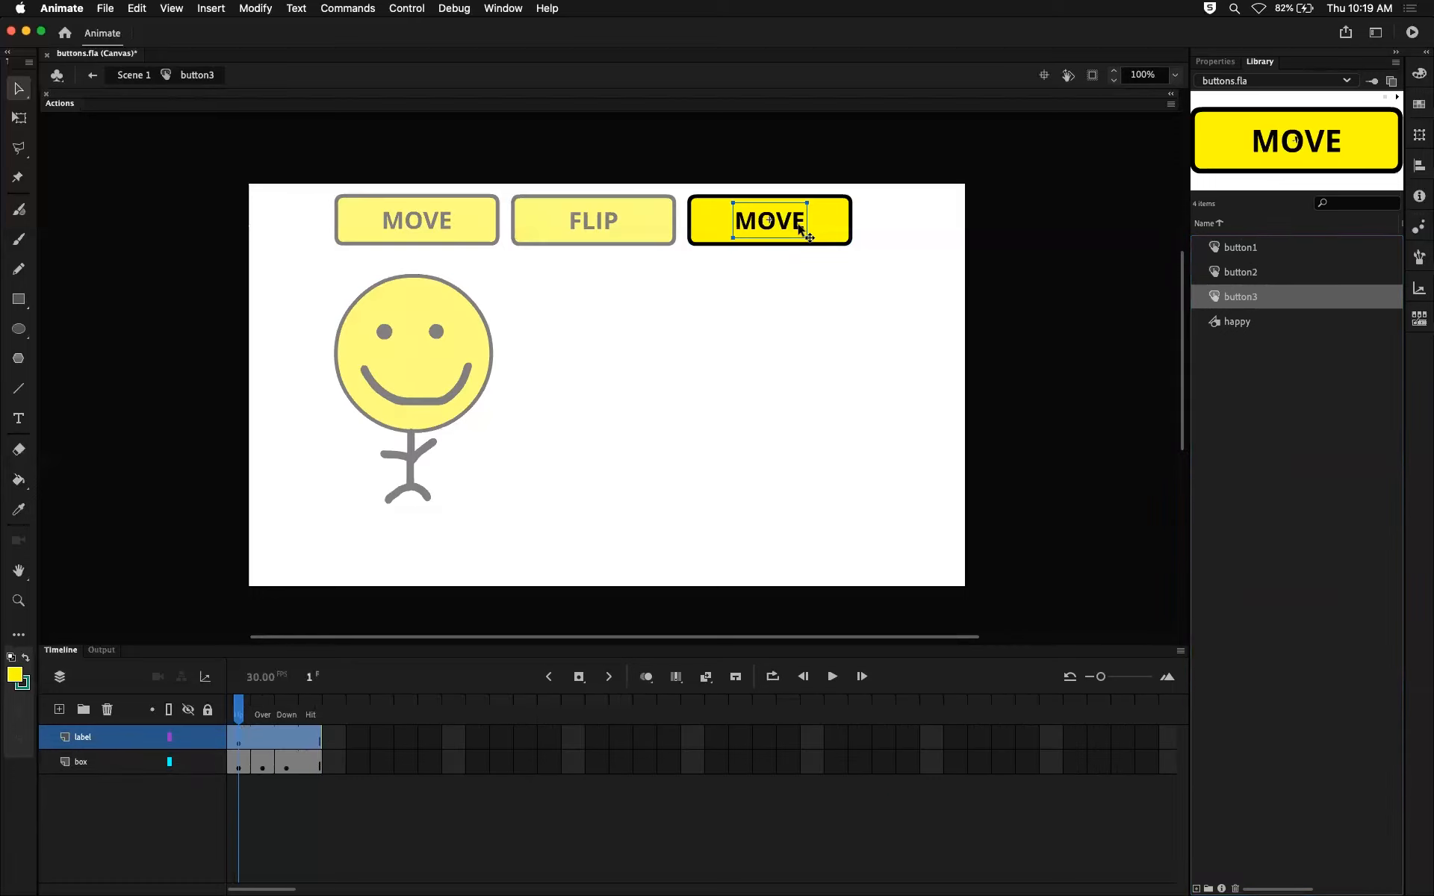
double_click(800, 224)
left_click_drag(807, 221, 723, 220)
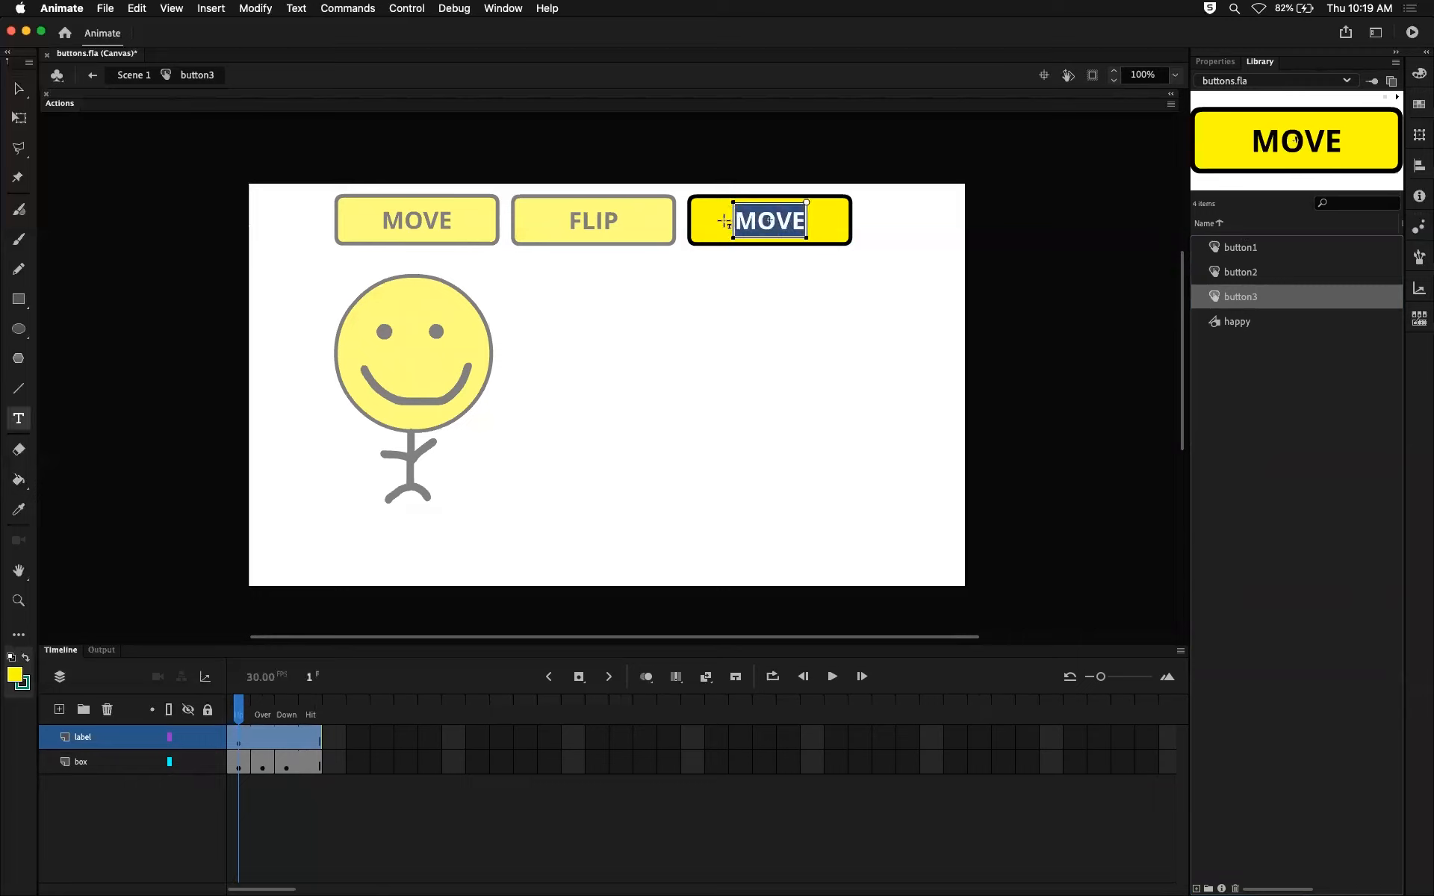
type("SHRINK")
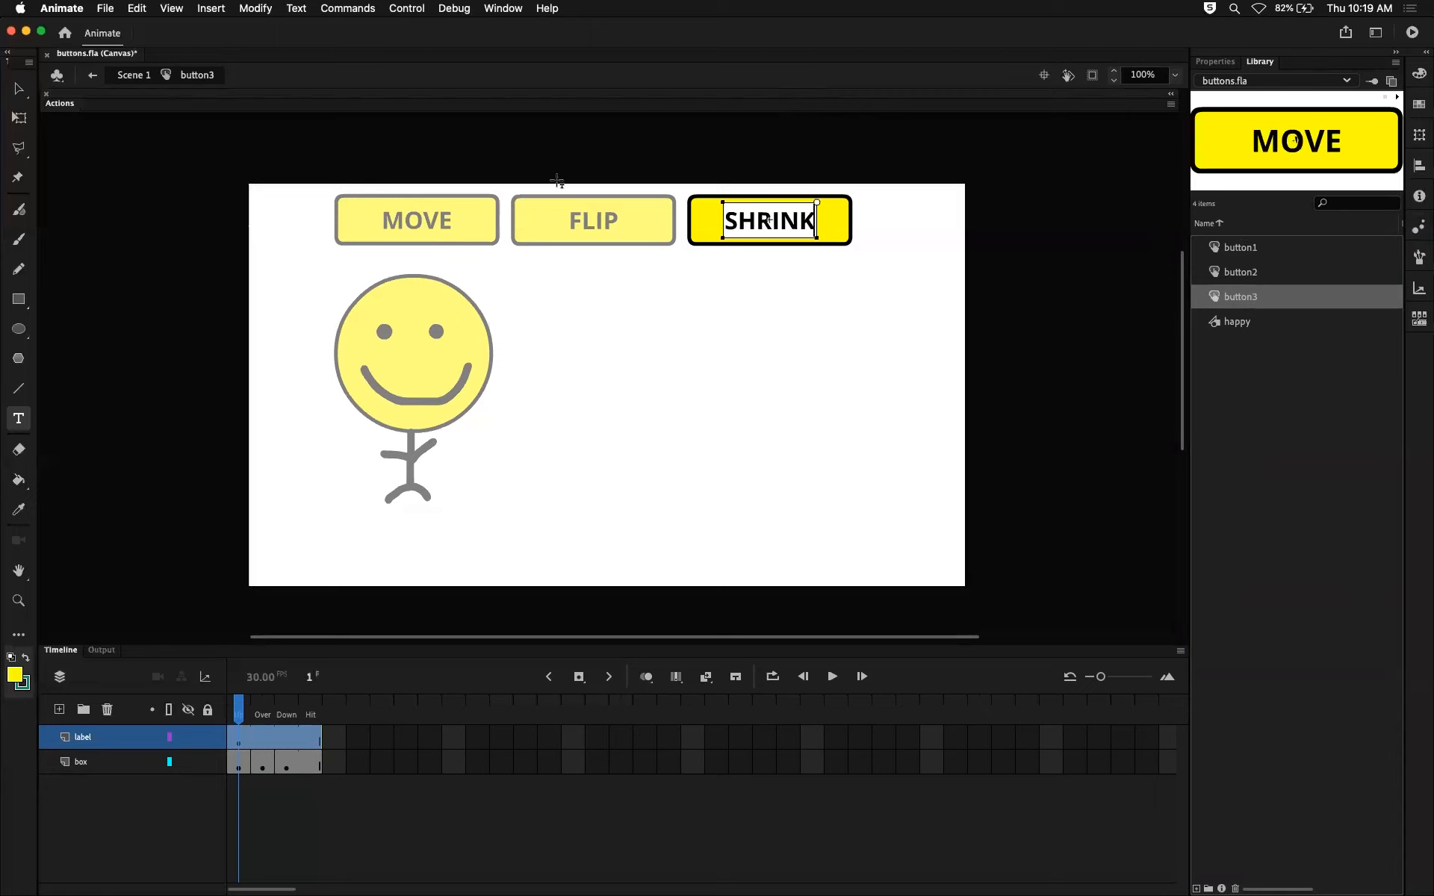
Finish editing the SHRINK label, return to the main scene and compare the library previews of the button symbols.
left_click(19, 89)
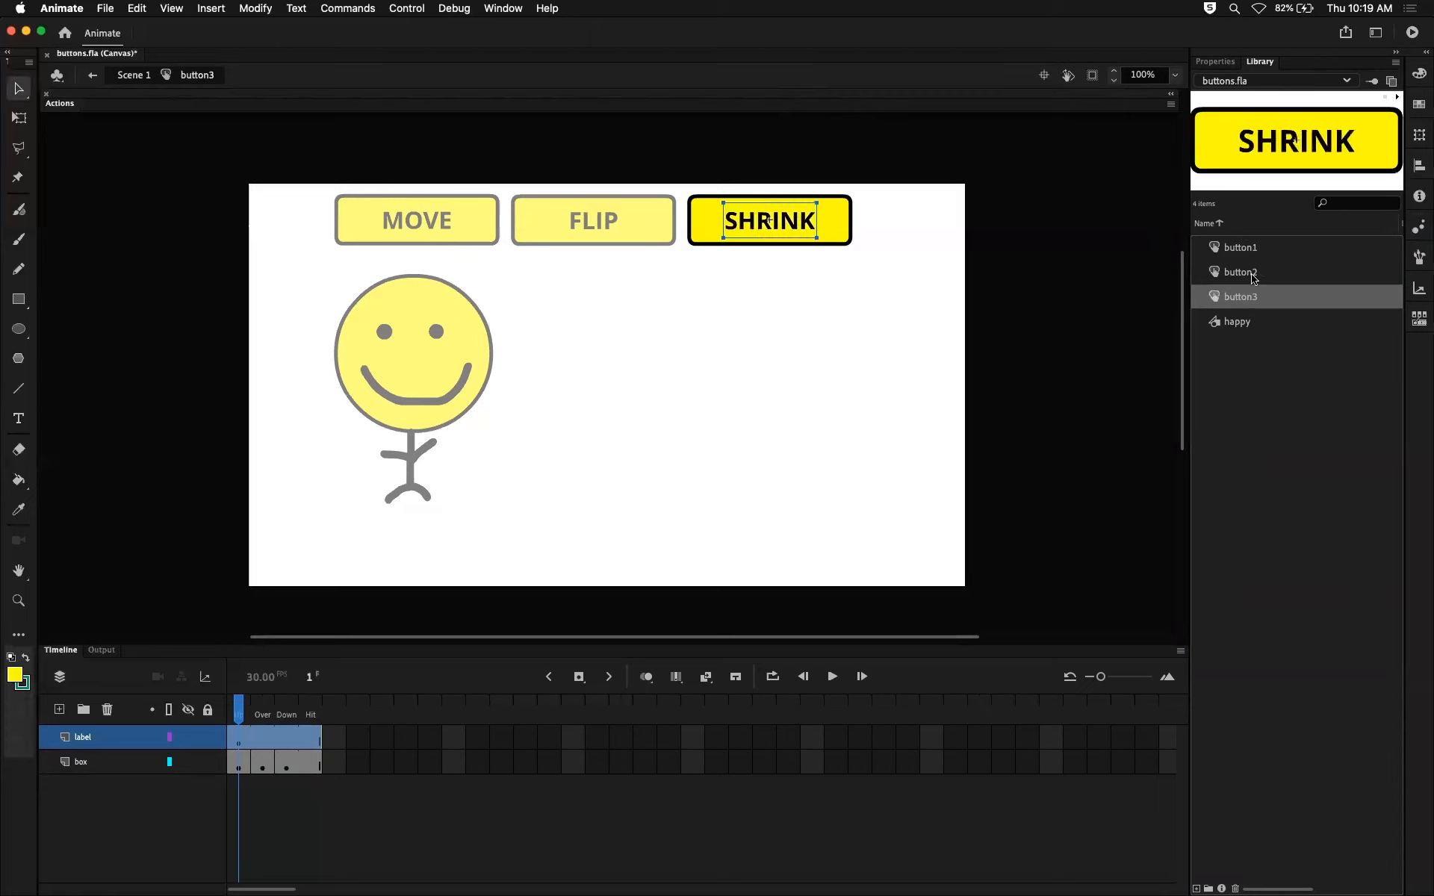
left_click(120, 78)
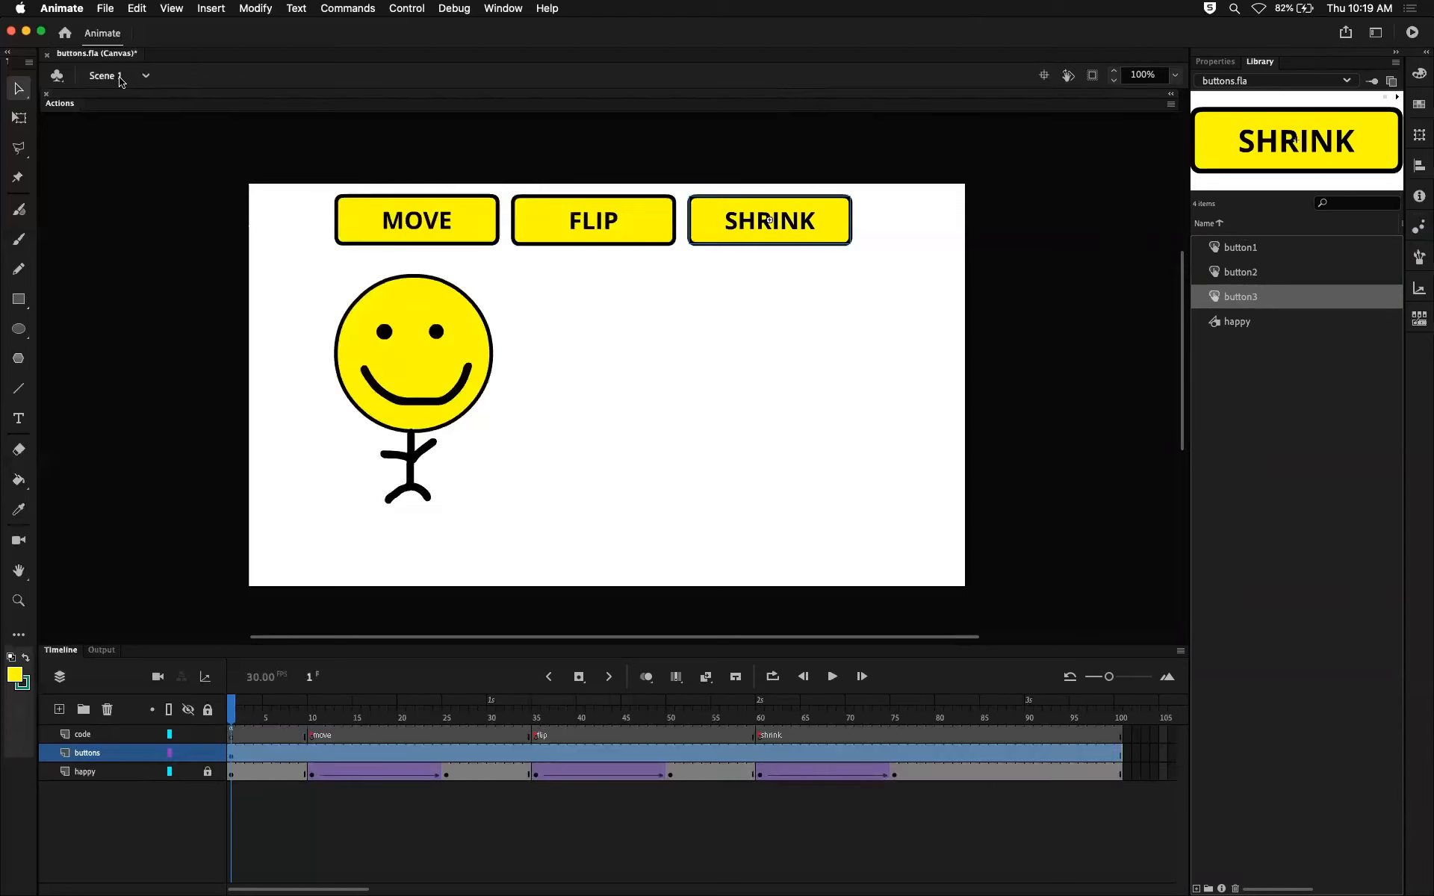
left_click(137, 281)
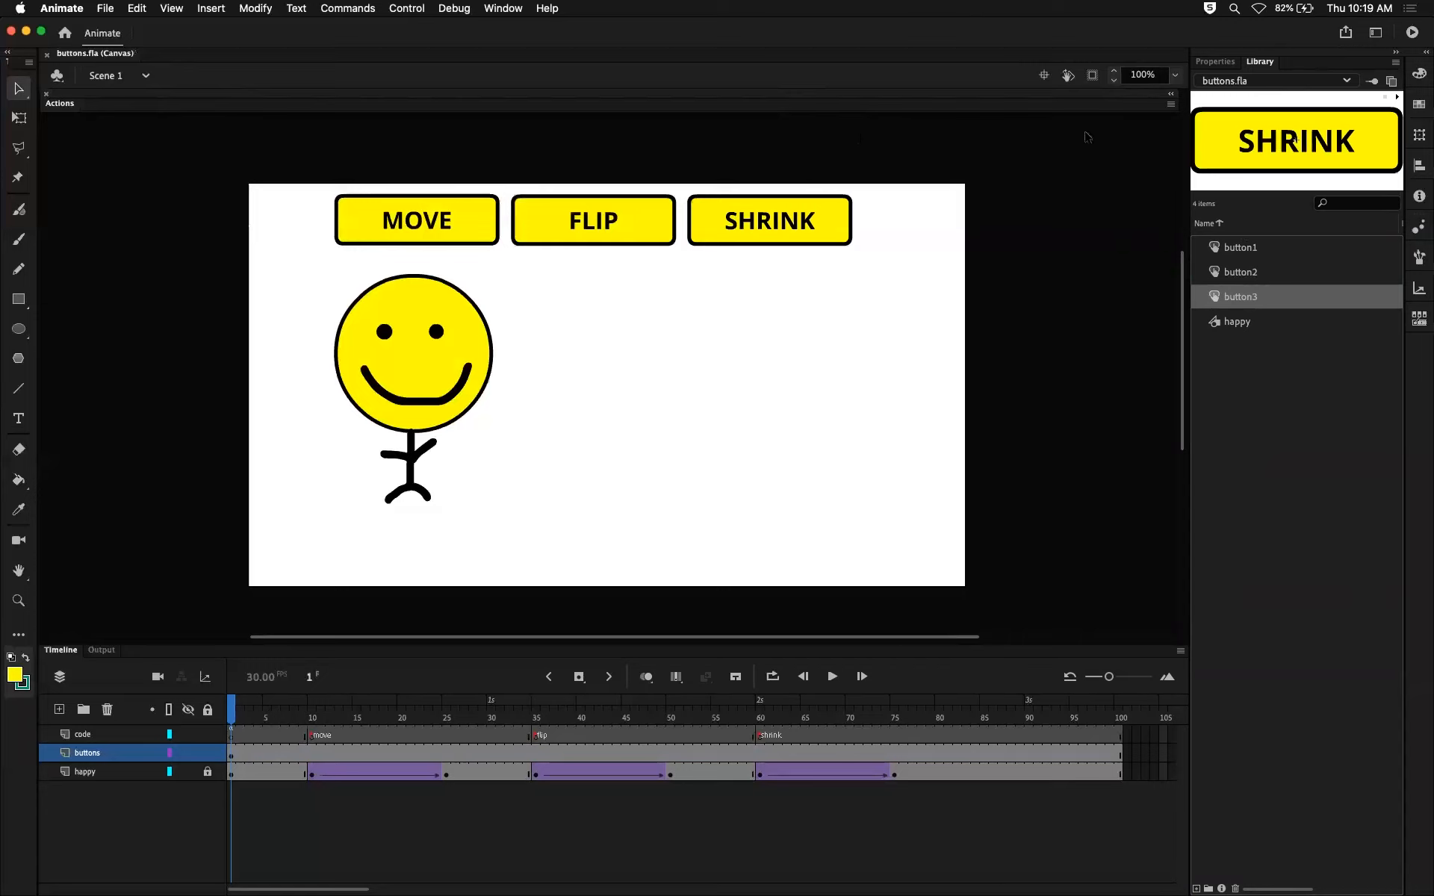
left_click(1239, 257)
left_click(1237, 277)
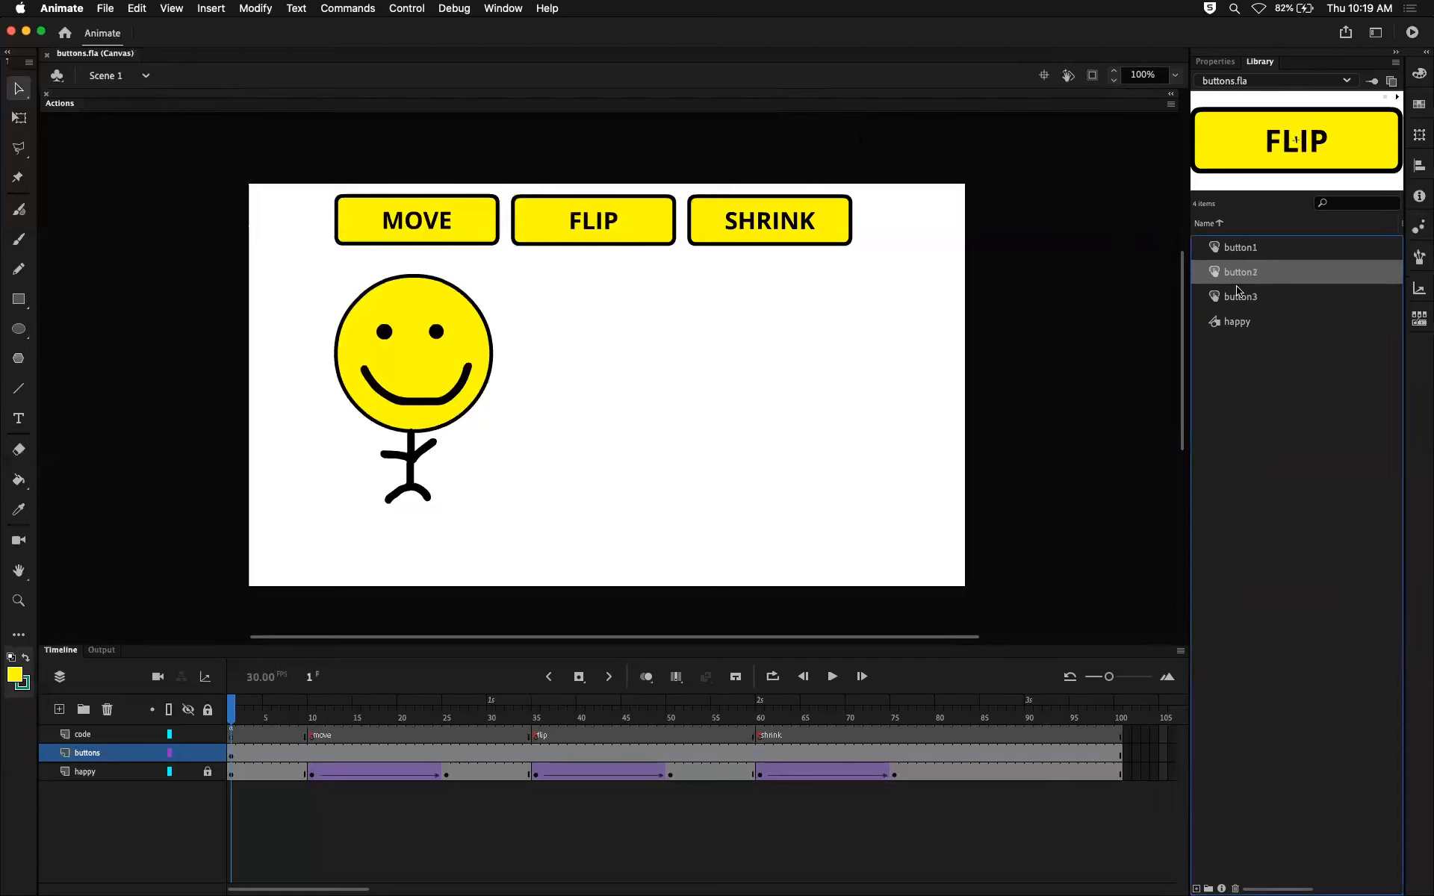
left_click(1238, 296)
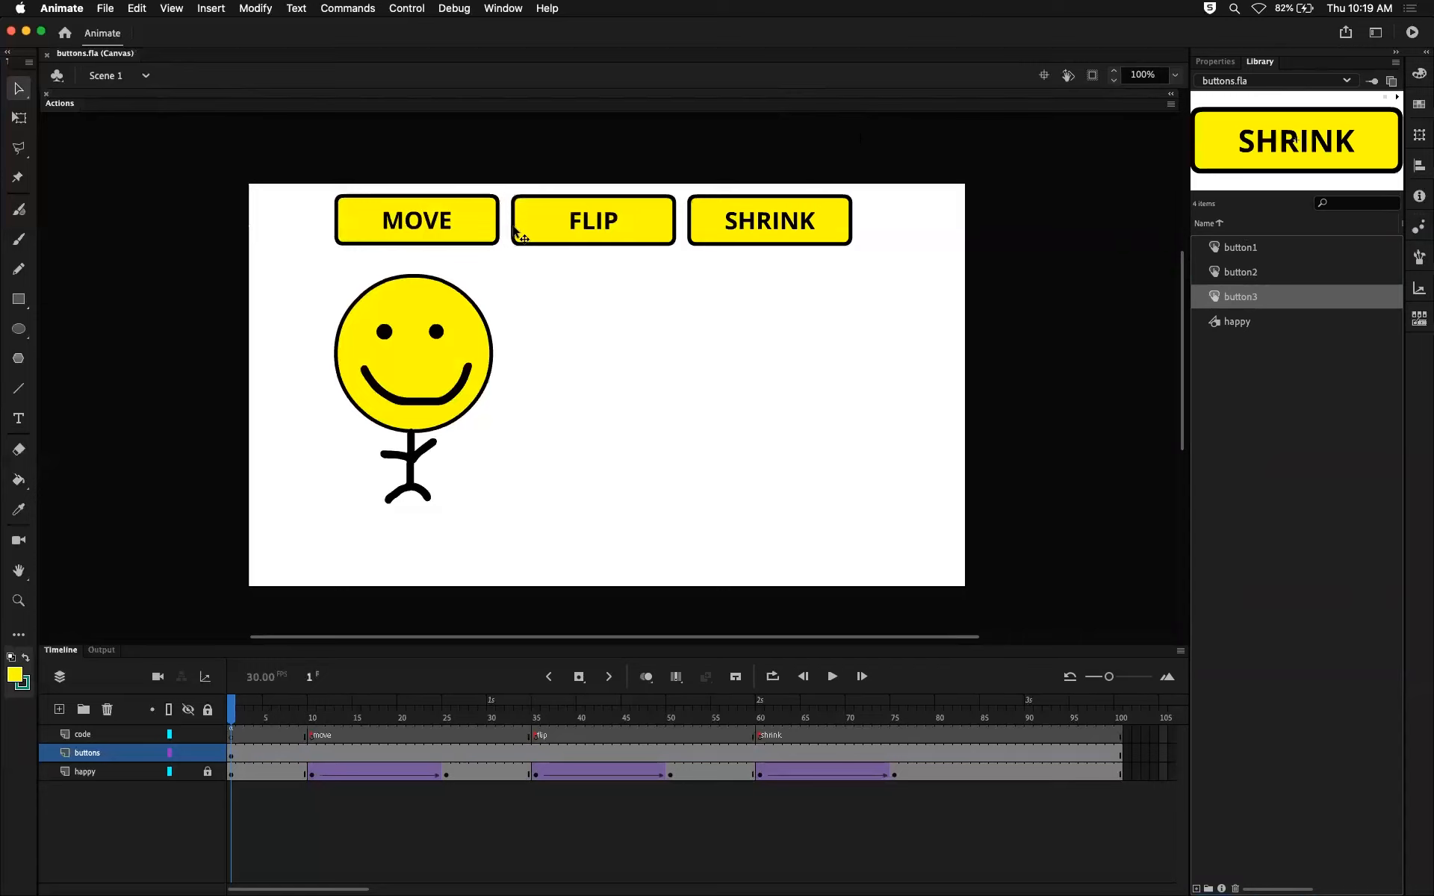
Inspect the states inside the FLIP button's symbol and return to the main scene.
double_click(644, 224)
mouse_move(246, 713)
left_mouse_down()
mouse_move(311, 713)
mouse_move(238, 713)
left_mouse_up()
left_click(131, 74)
Test the movie in the browser, try the MOVE button and switch back to Animate.
key("super+Return")
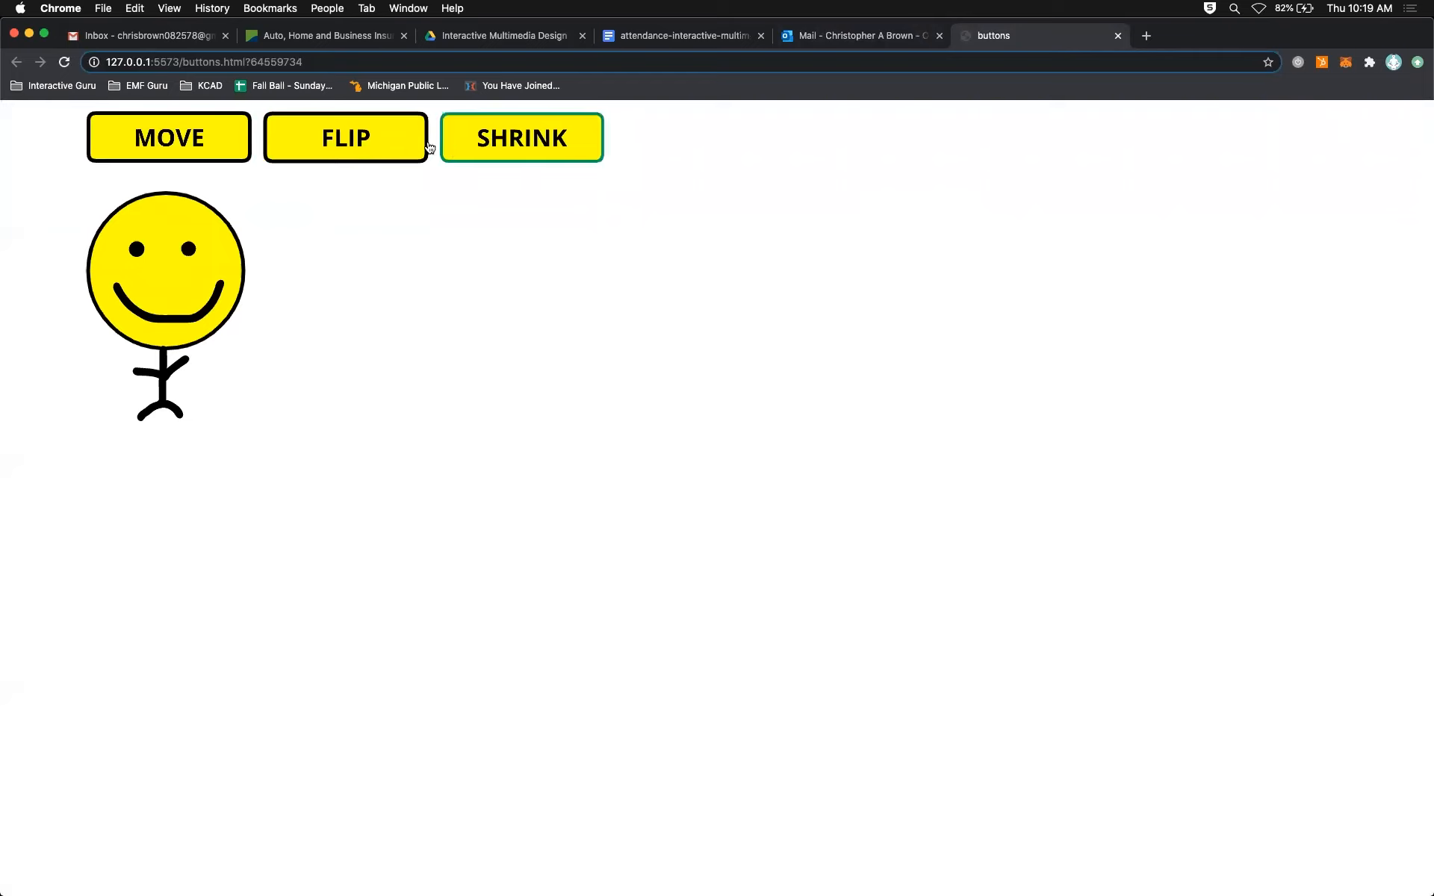
left_click(205, 152)
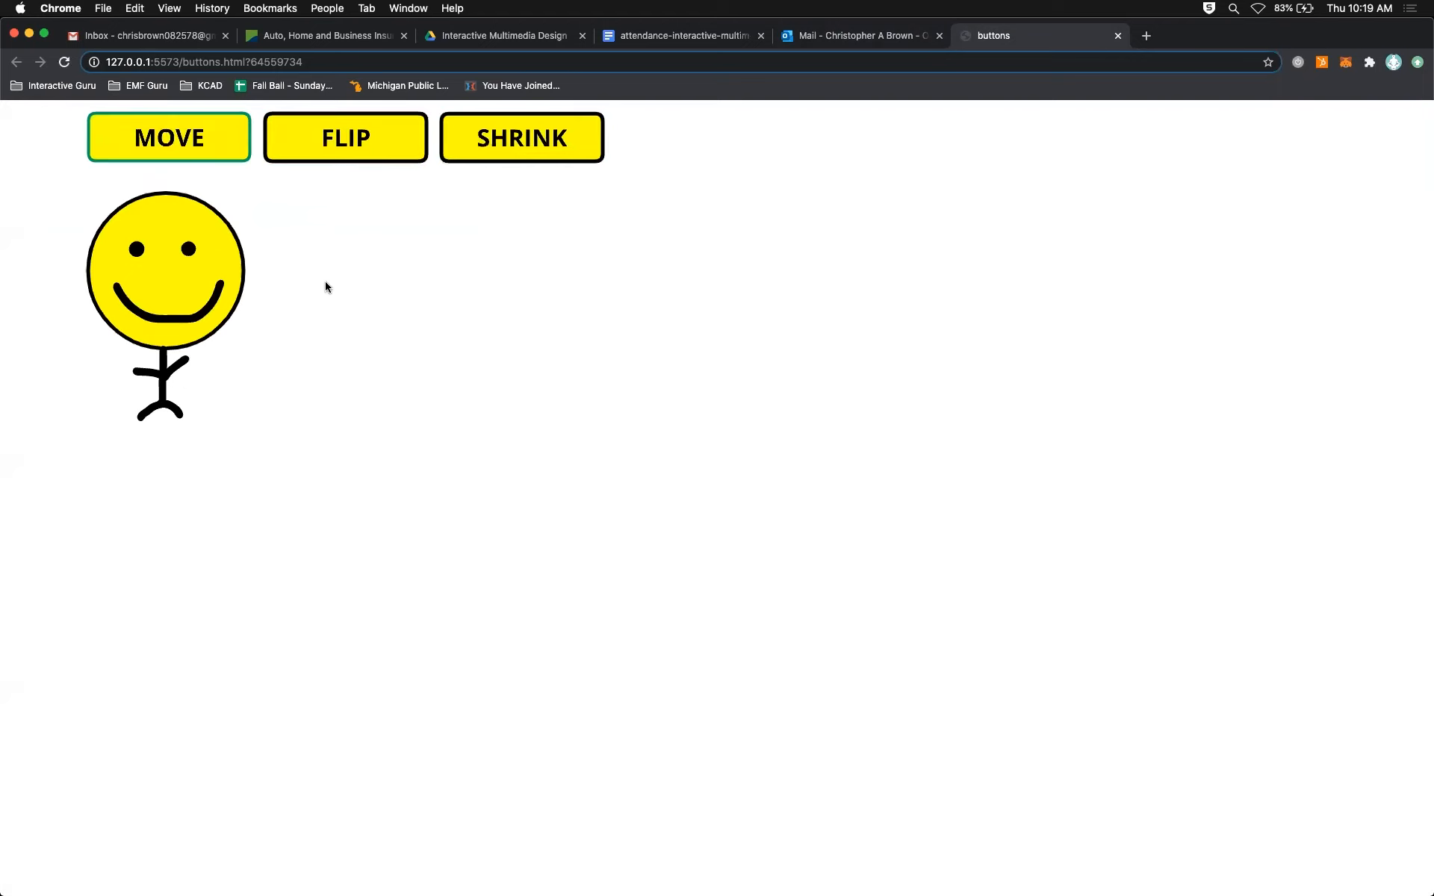
key("super+Tab")
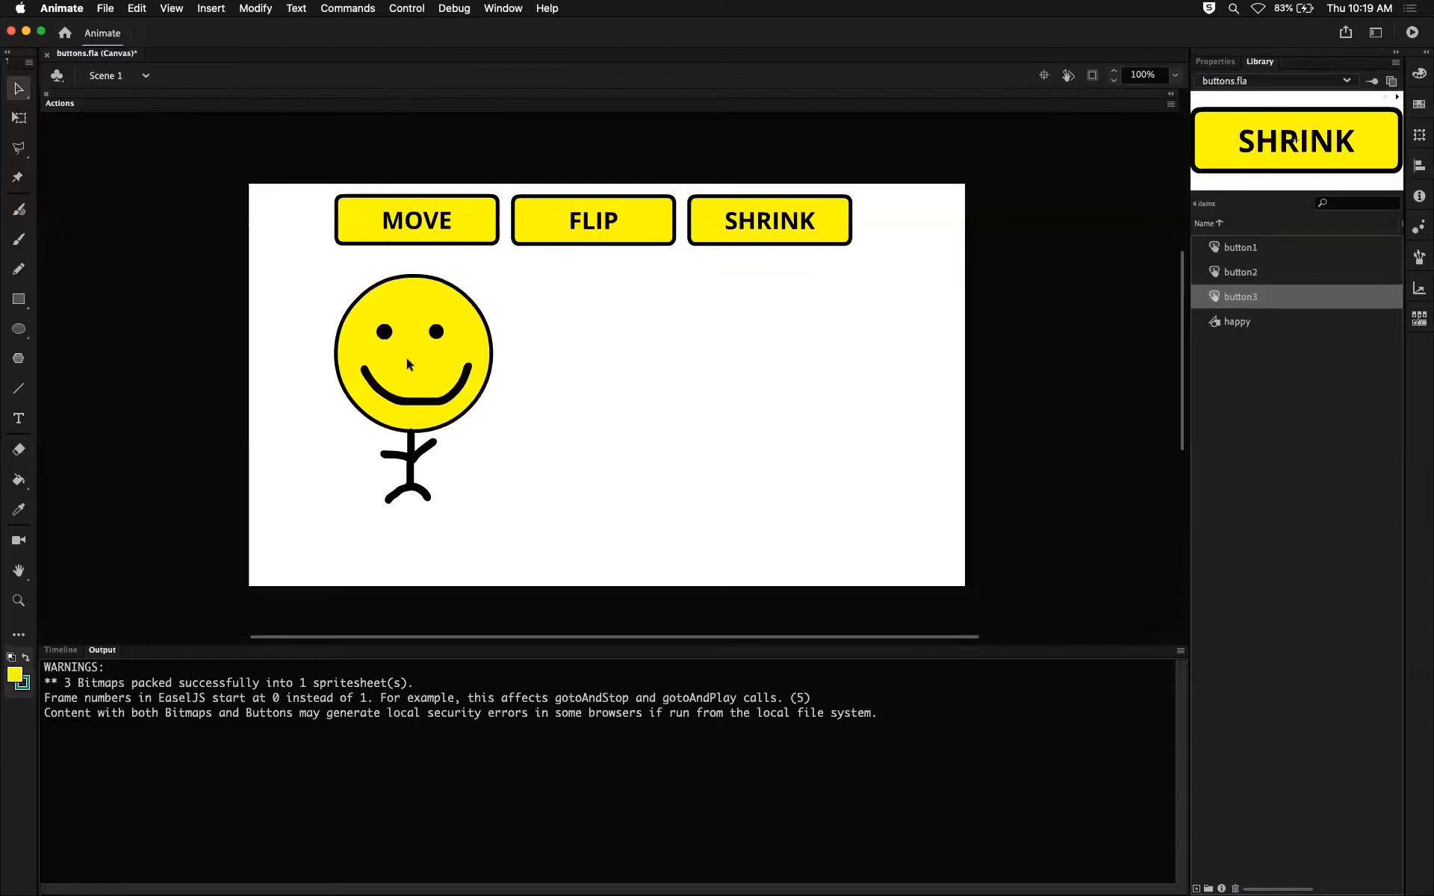
Preview button1, button2 and button3 in the library and bring the timeline back into view.
left_click(1239, 247)
left_click(1240, 271)
left_click(1238, 296)
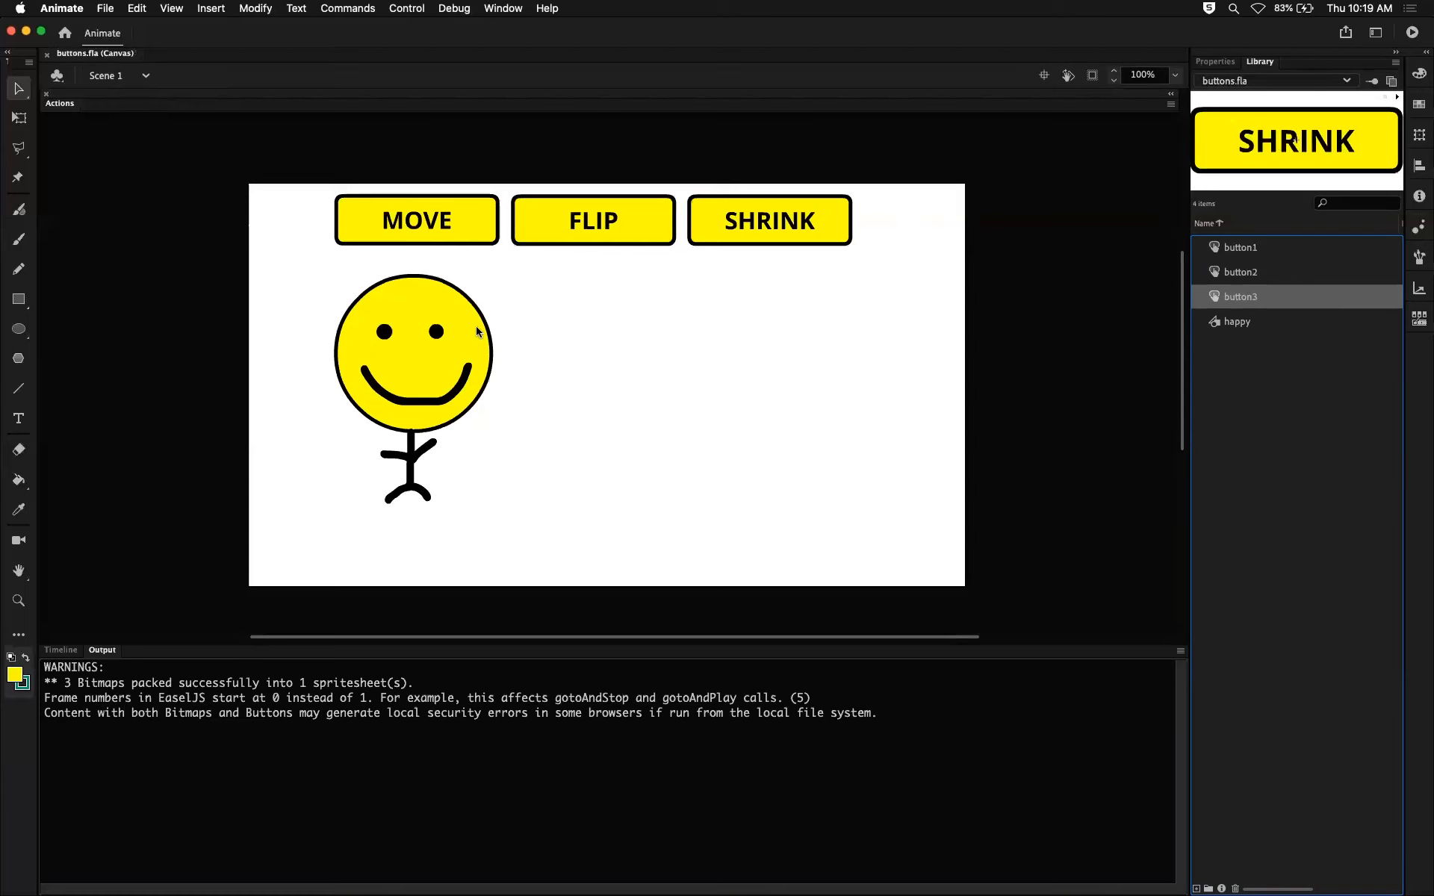
left_click(60, 649)
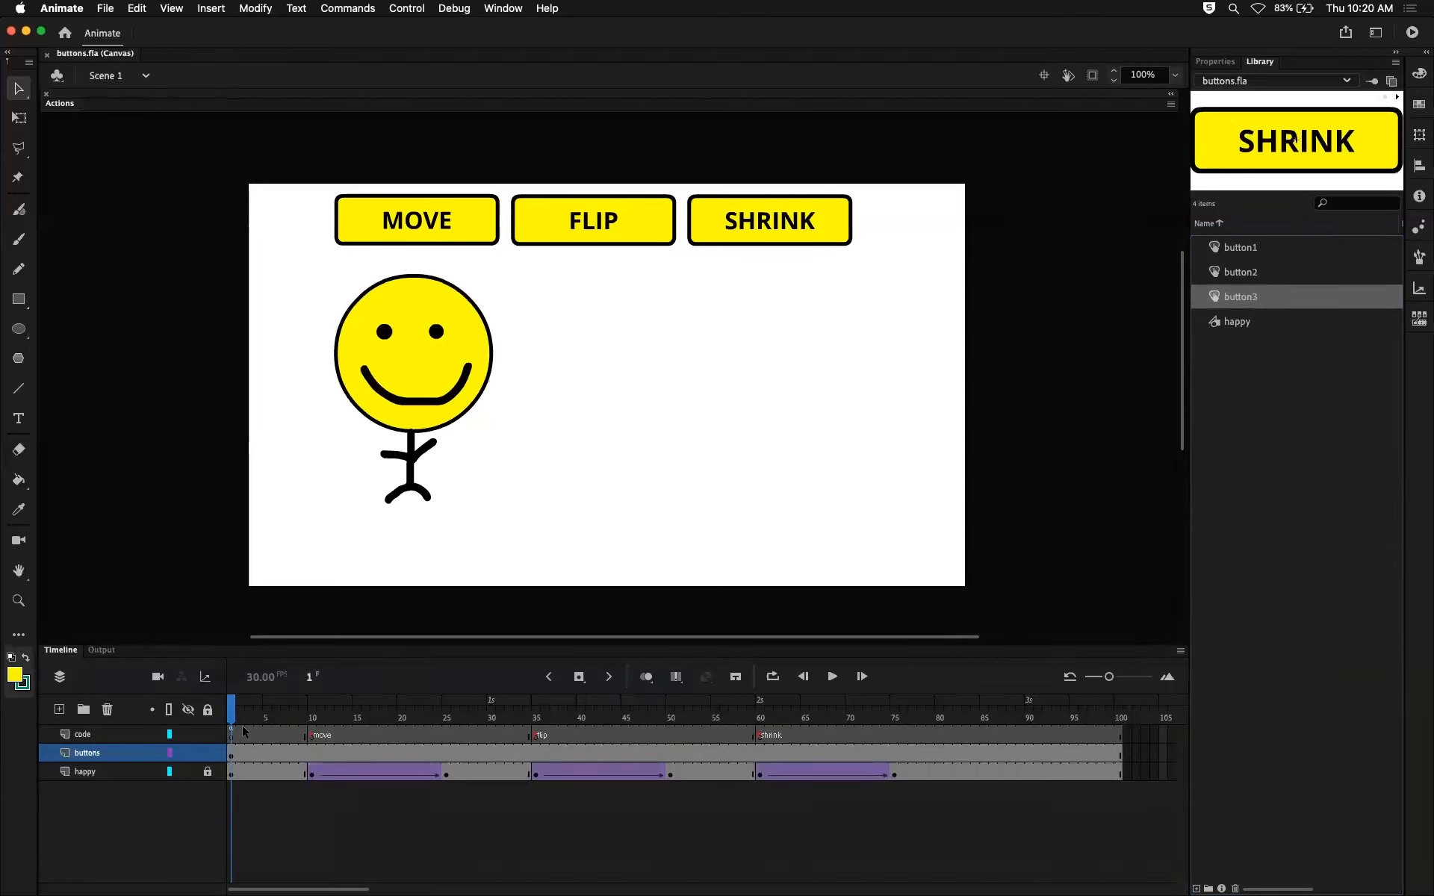
Scrub through the move tween on the happy layer and play the animation from frame 10.
left_click_drag(268, 709, 463, 706)
left_click_drag(308, 774, 448, 772)
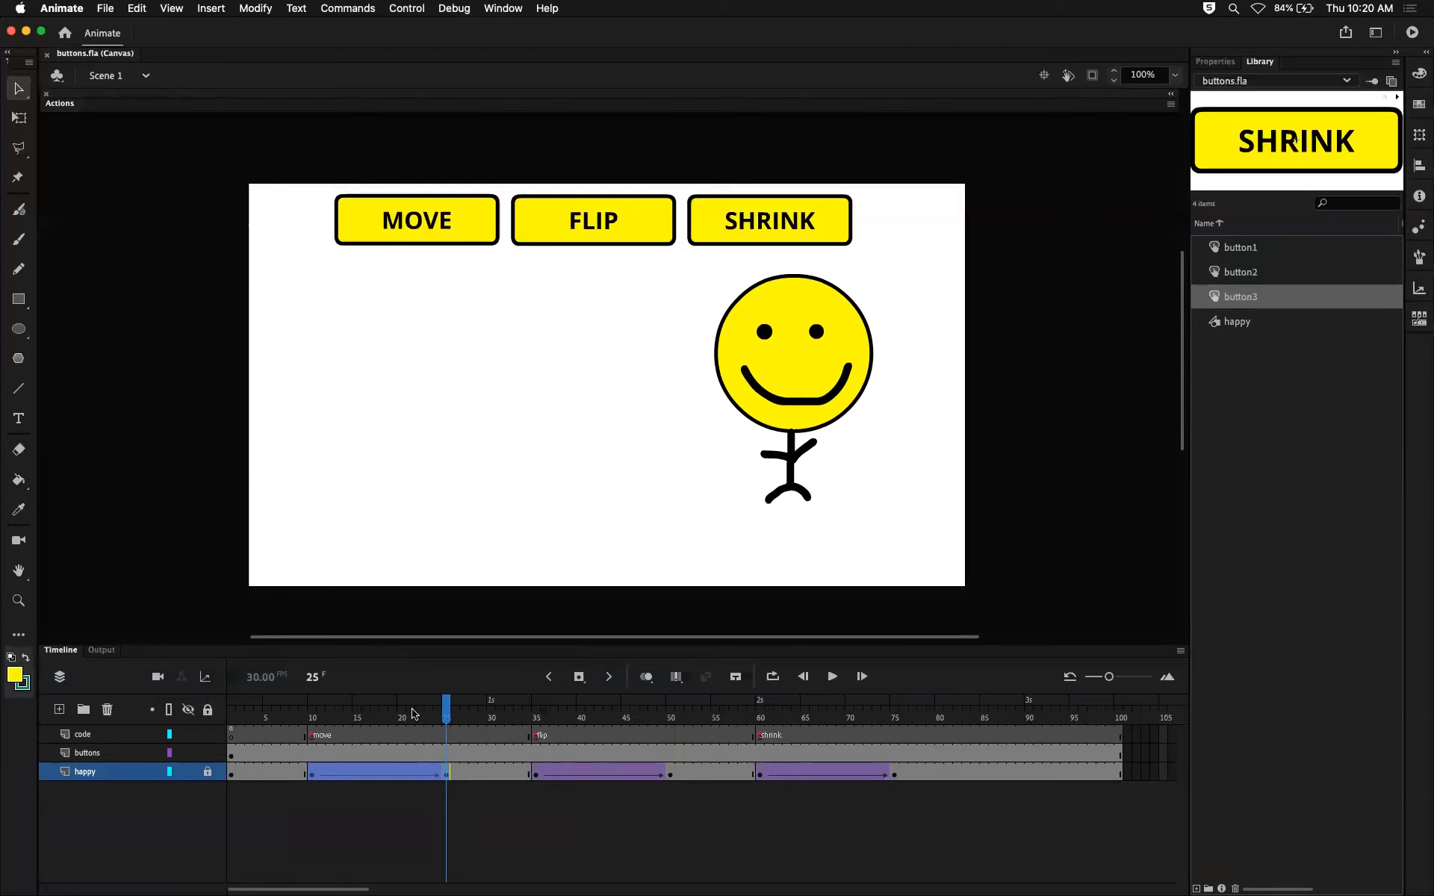
left_click_drag(445, 716, 306, 716)
key("Return")
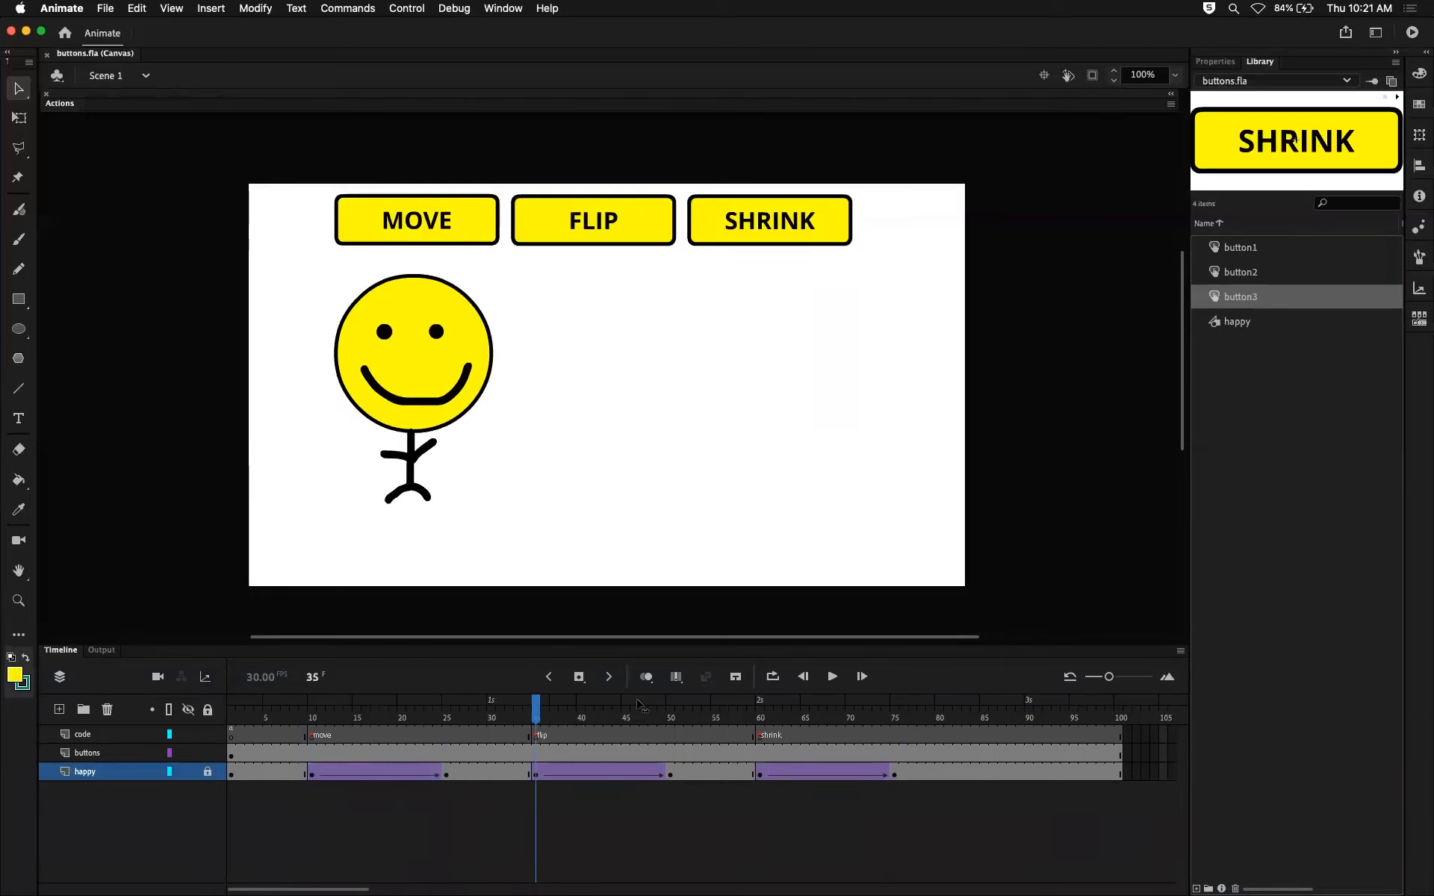
Review the move, flip and shrink frame labels on the code layer.
left_click_drag(878, 734, 230, 717)
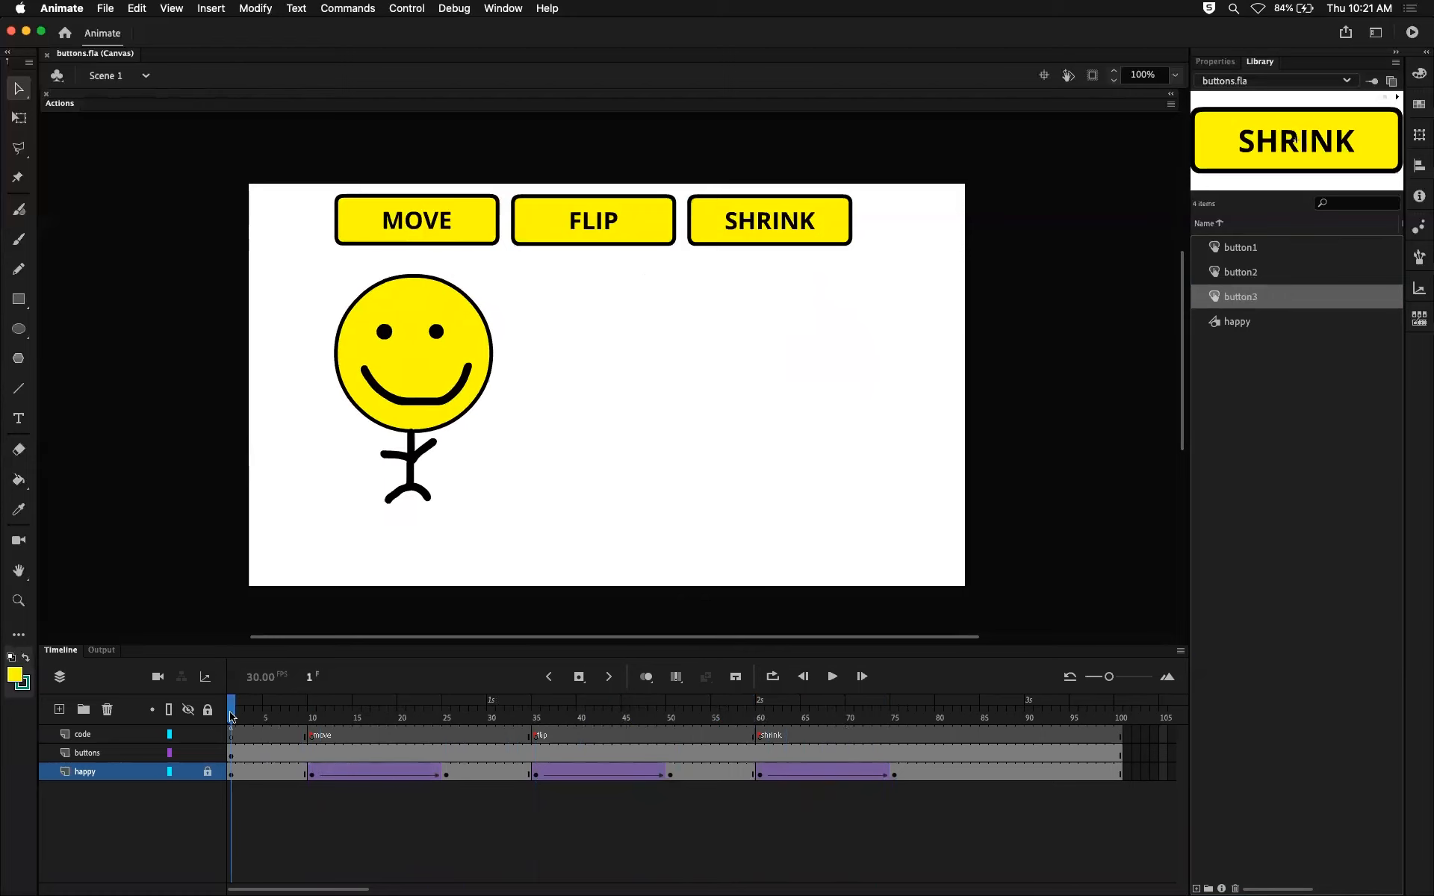
left_click(313, 736)
left_click(537, 737)
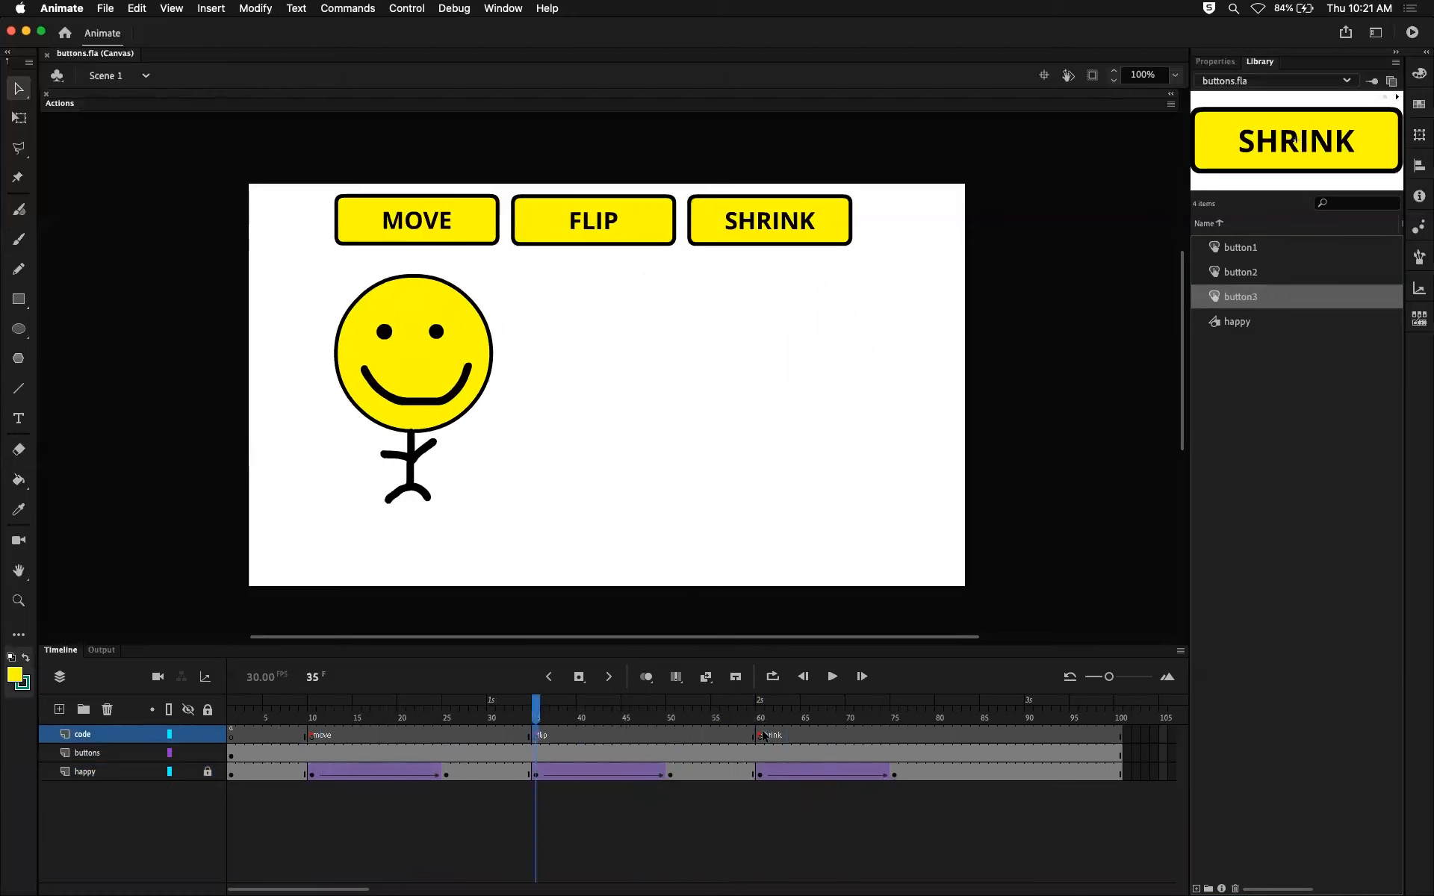
left_click(759, 736)
left_click(313, 722)
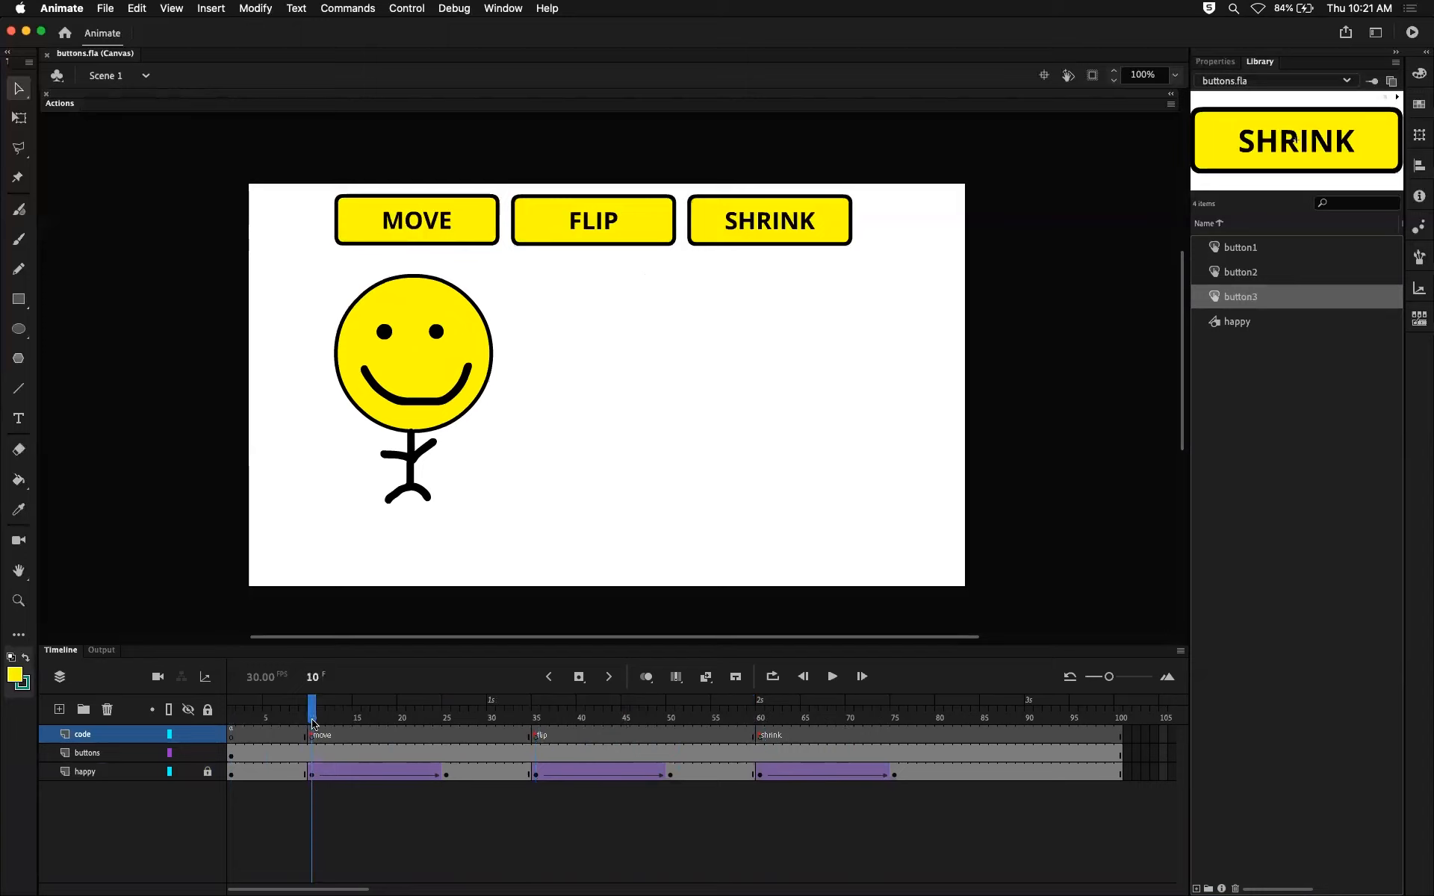
mouse_move(326, 724)
left_mouse_down()
mouse_move(392, 723)
mouse_move(309, 723)
mouse_move(858, 735)
mouse_move(312, 732)
left_mouse_up()
Examine the script attached to frame 1 of the code layer.
left_click(232, 734)
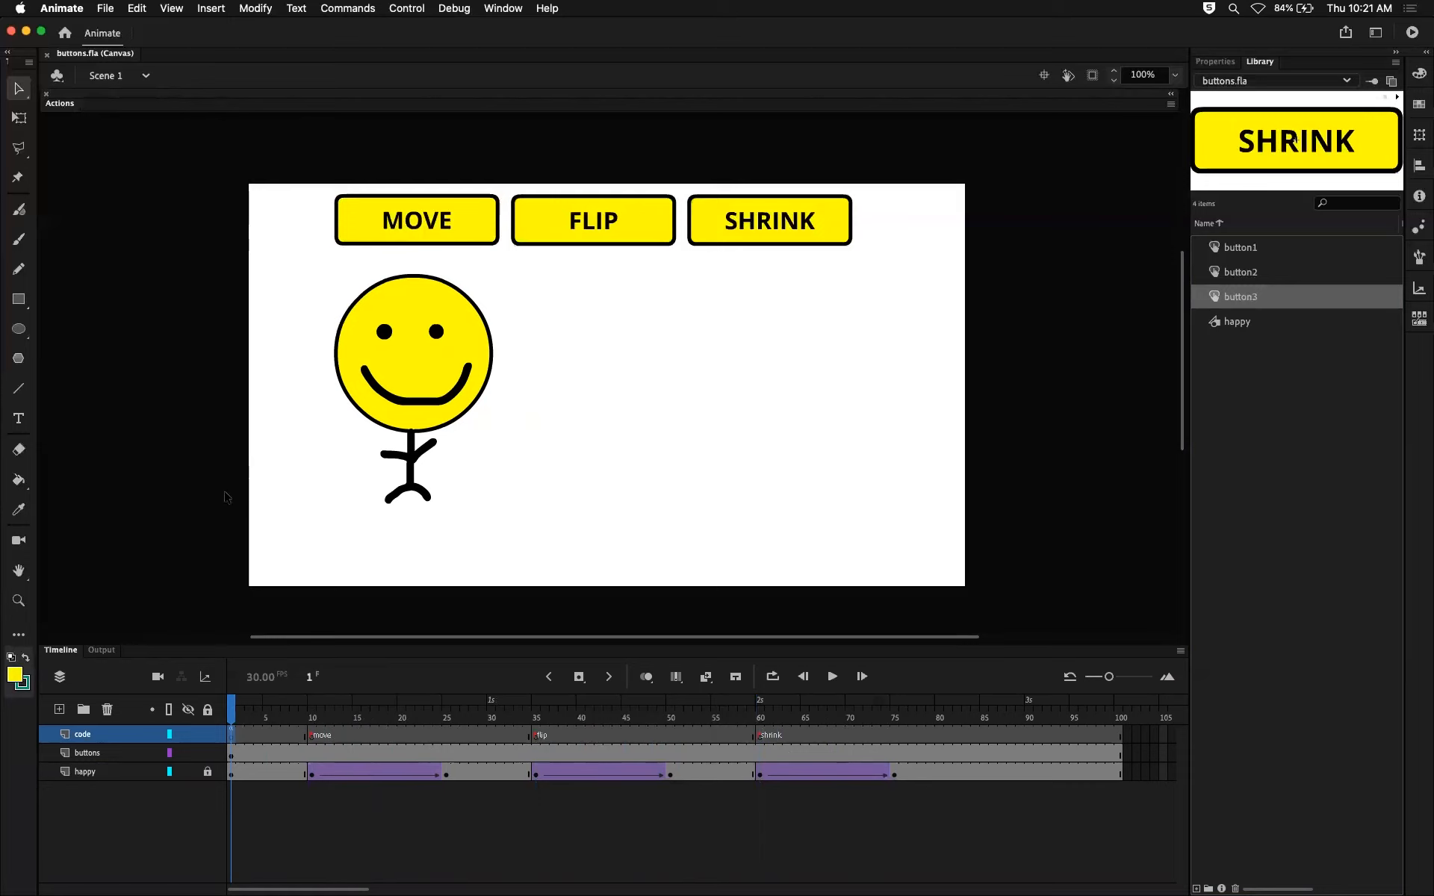
left_click(68, 104)
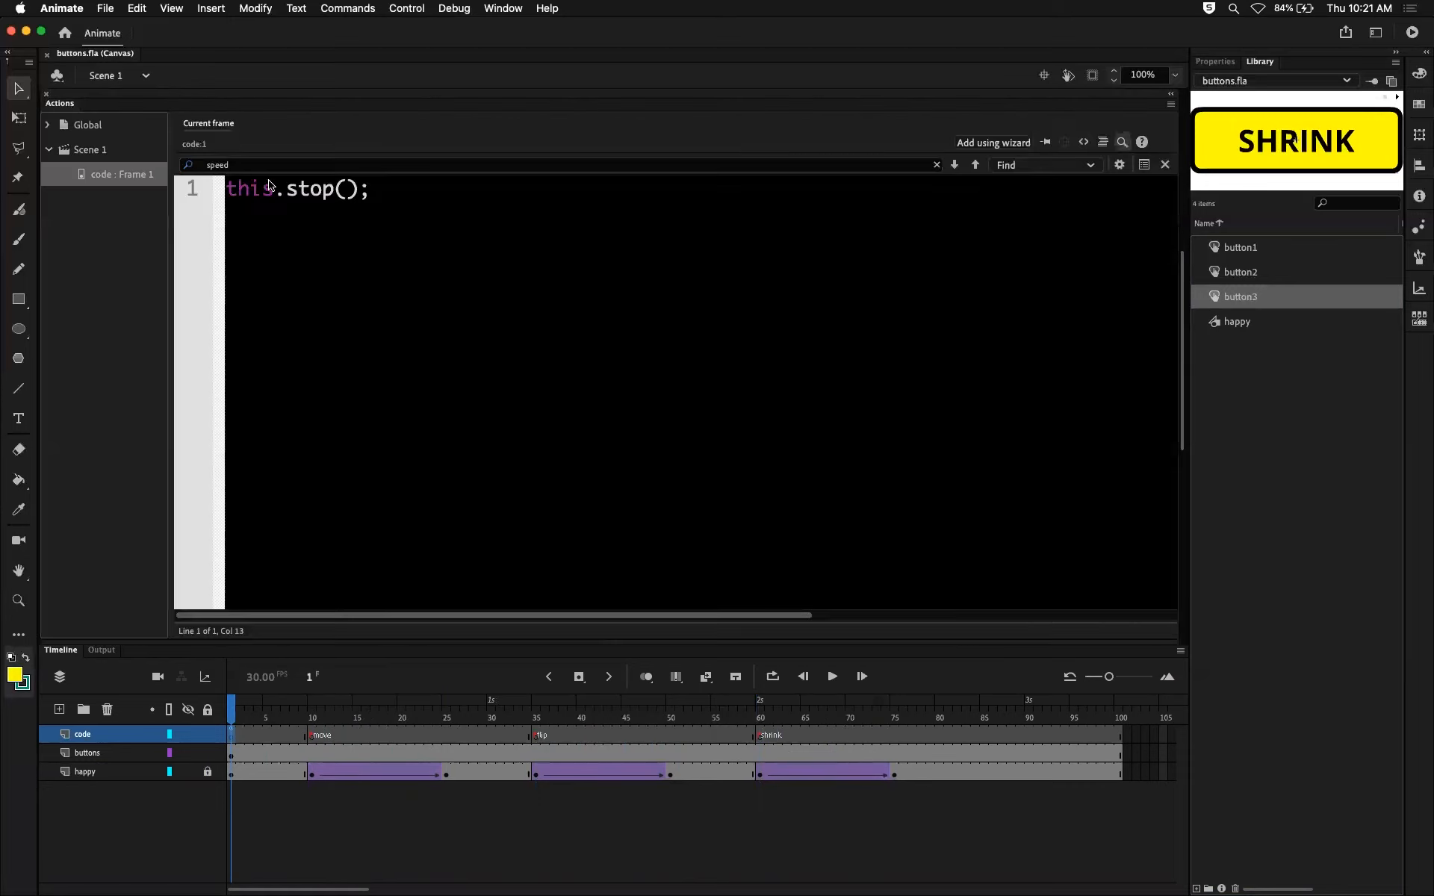
left_click_drag(372, 191, 210, 187)
Scrub into the move tween and recheck frame 1 and the move and flip labels on the code layer.
left_click_drag(275, 718, 356, 718)
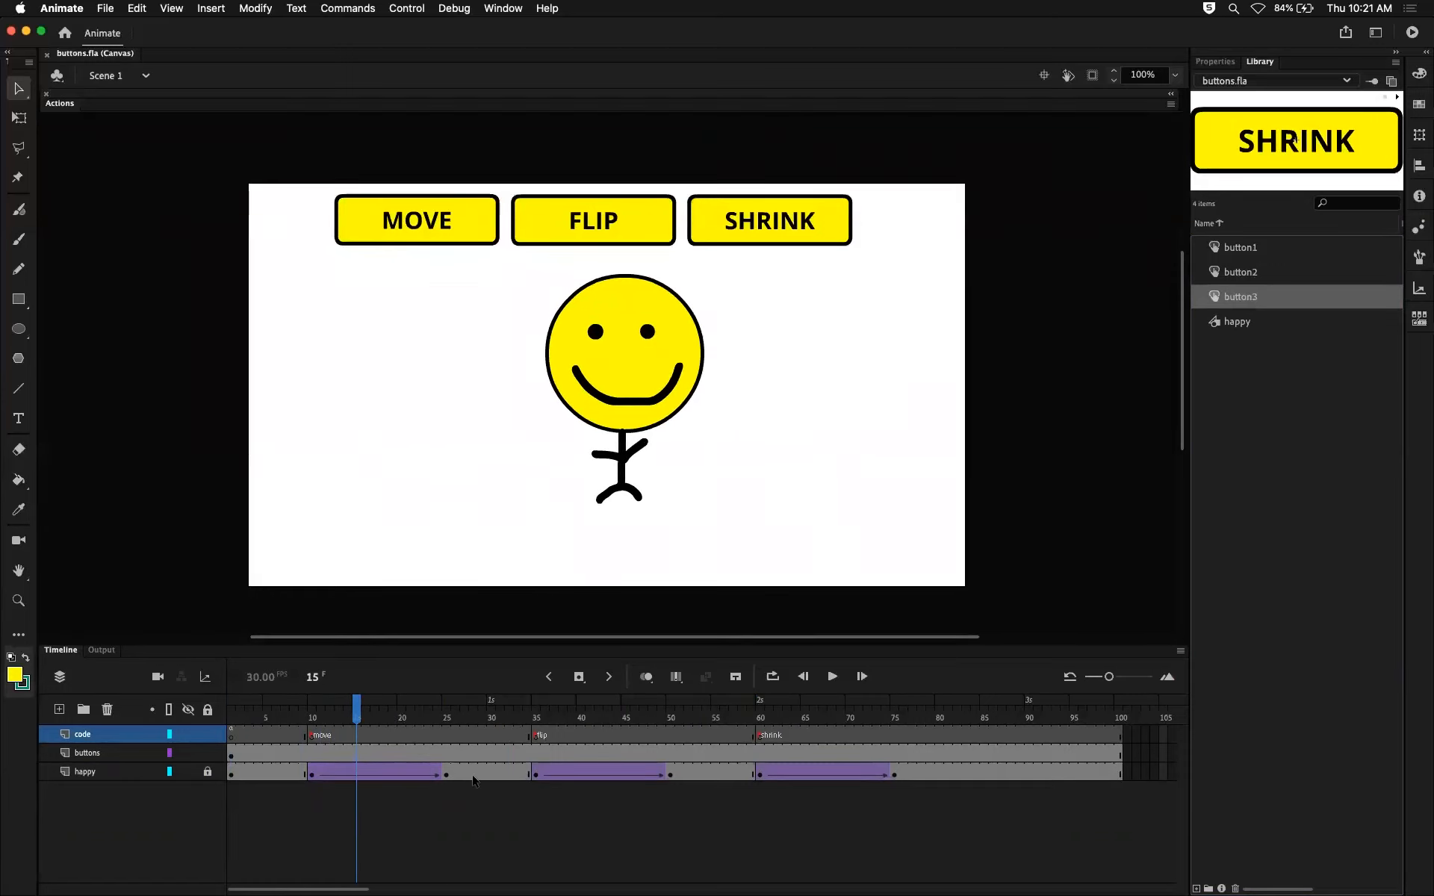
left_click(231, 733)
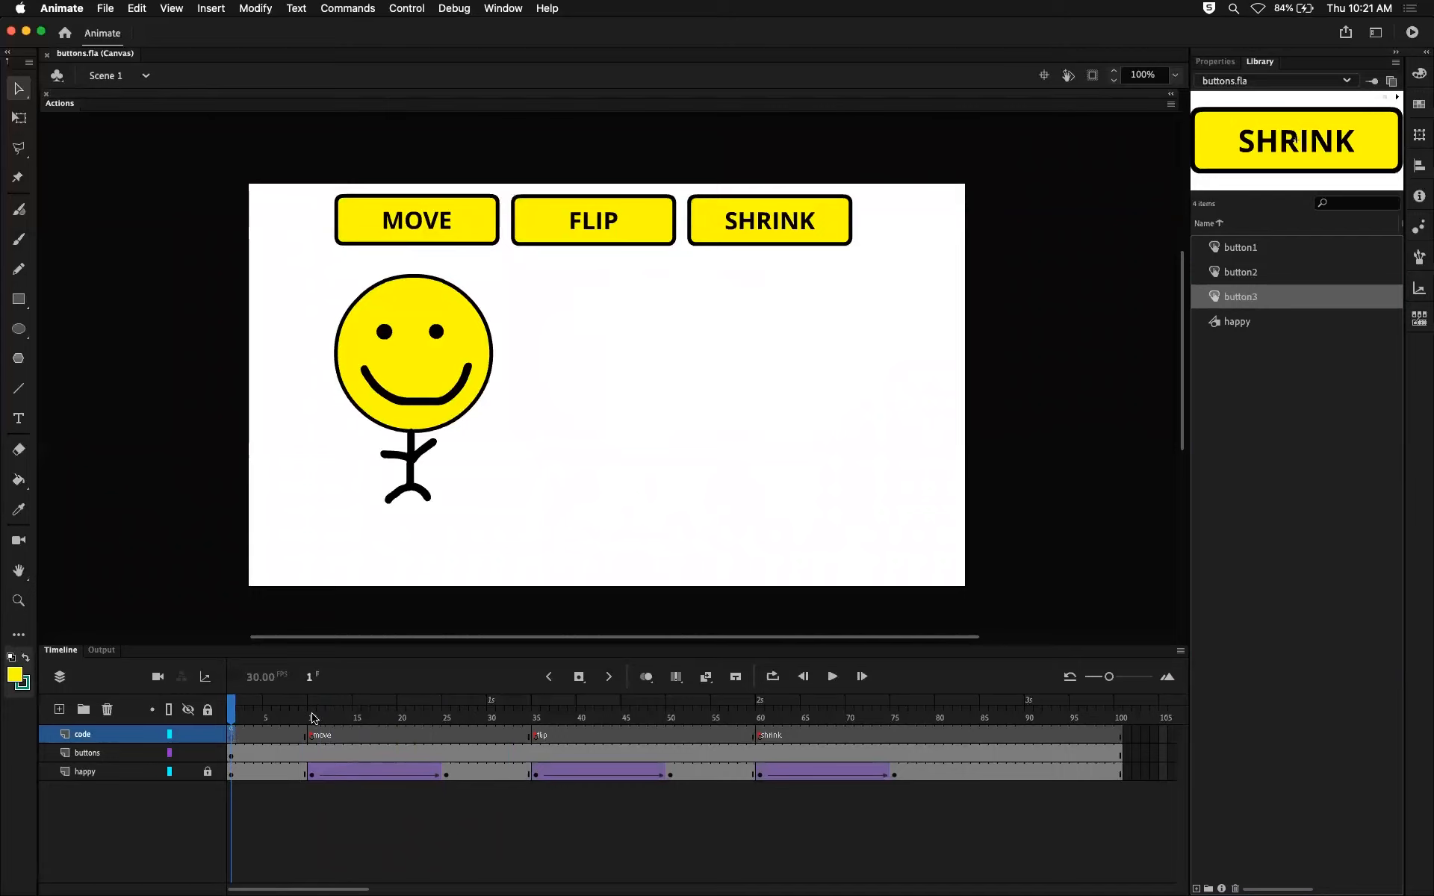
left_click(312, 735)
left_click(537, 737)
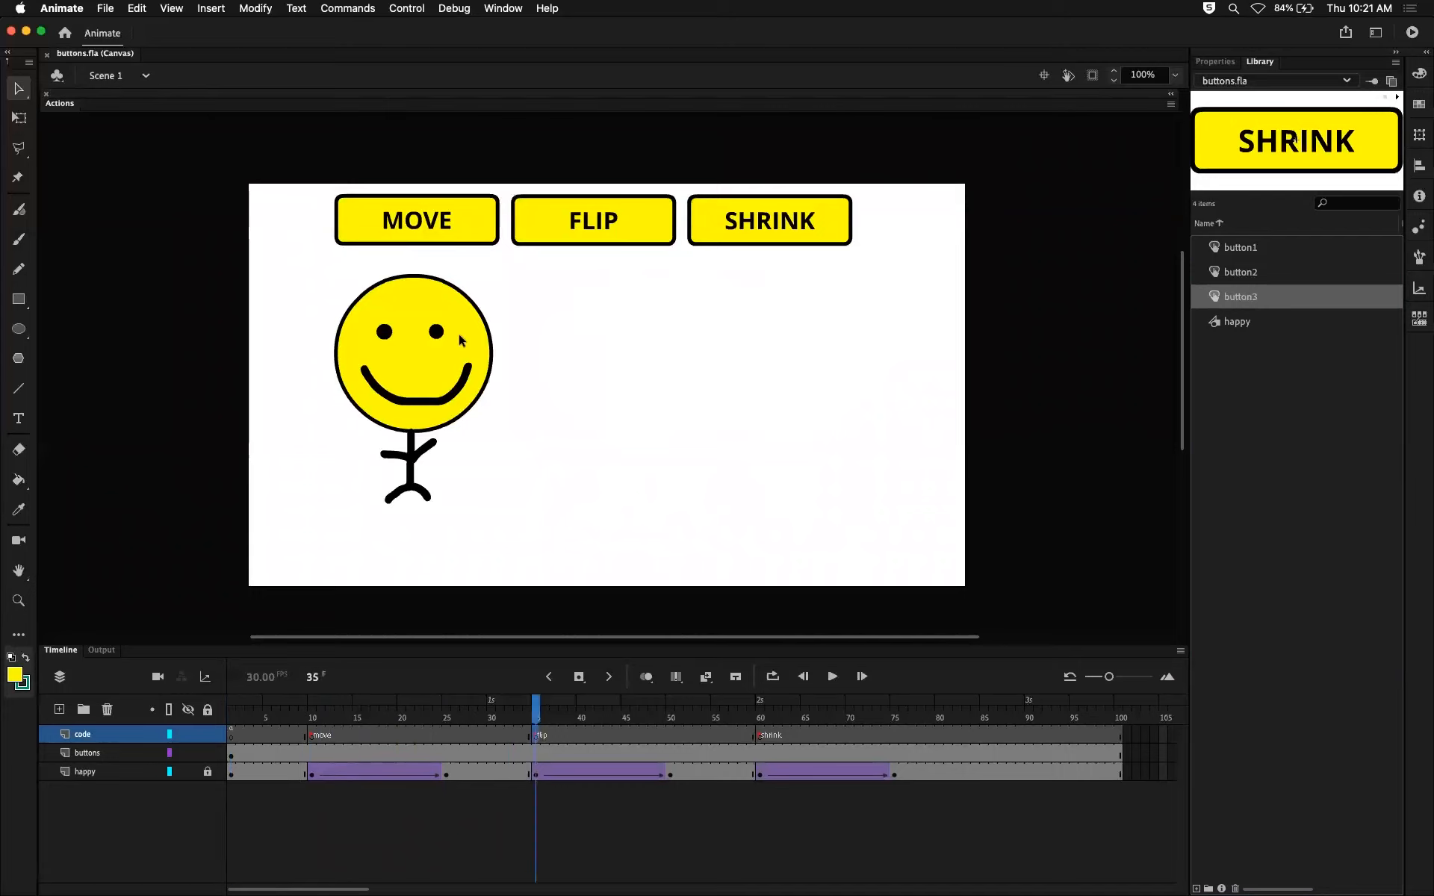
Inspect the Up, Over and Down states inside the MOVE button's symbol and return to the main scene.
left_click(444, 221)
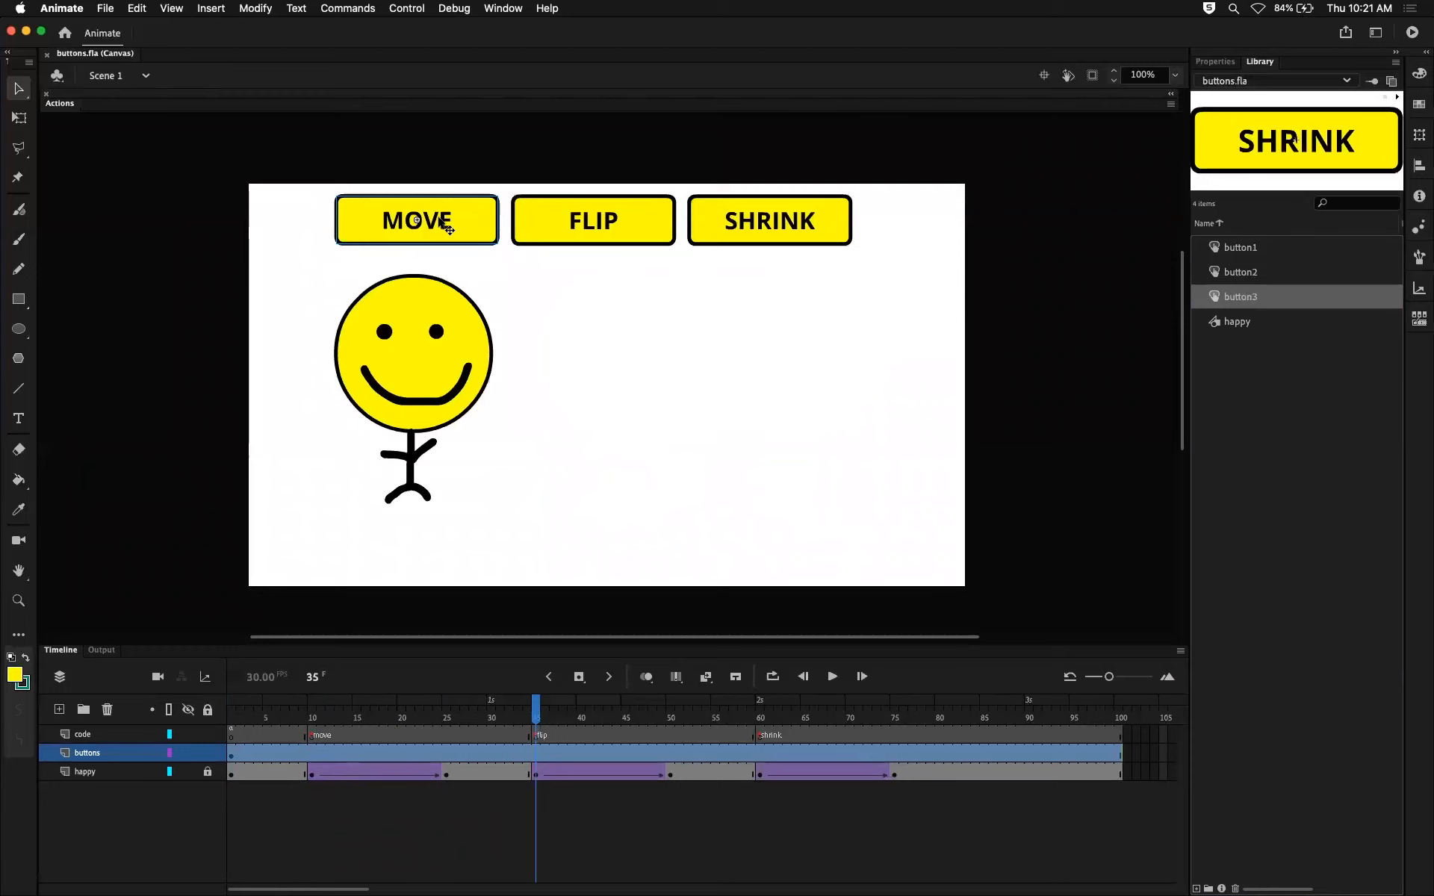
double_click(446, 228)
left_click_drag(239, 715, 287, 714)
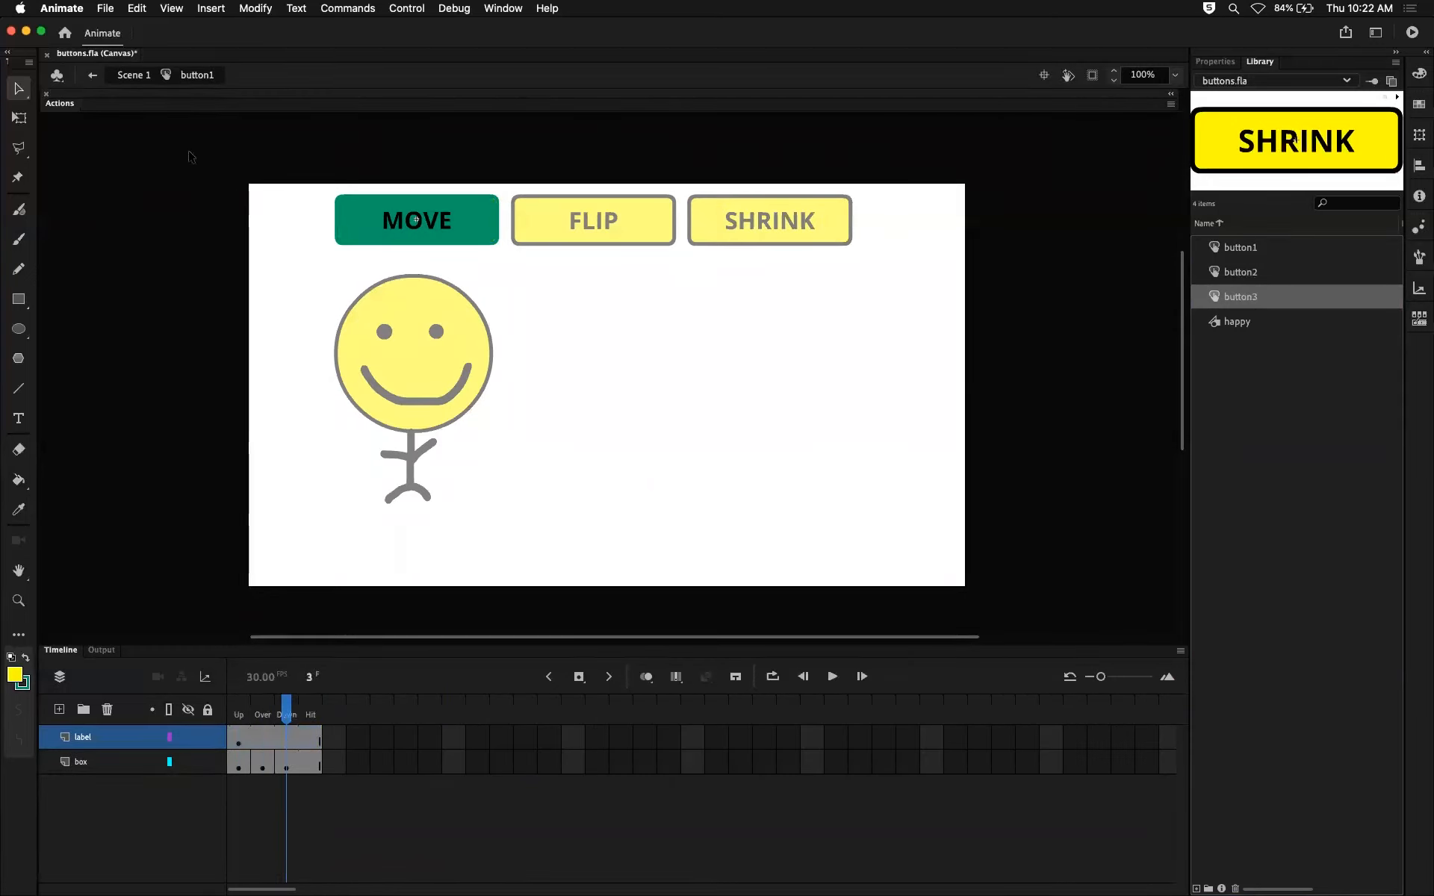
left_click(127, 76)
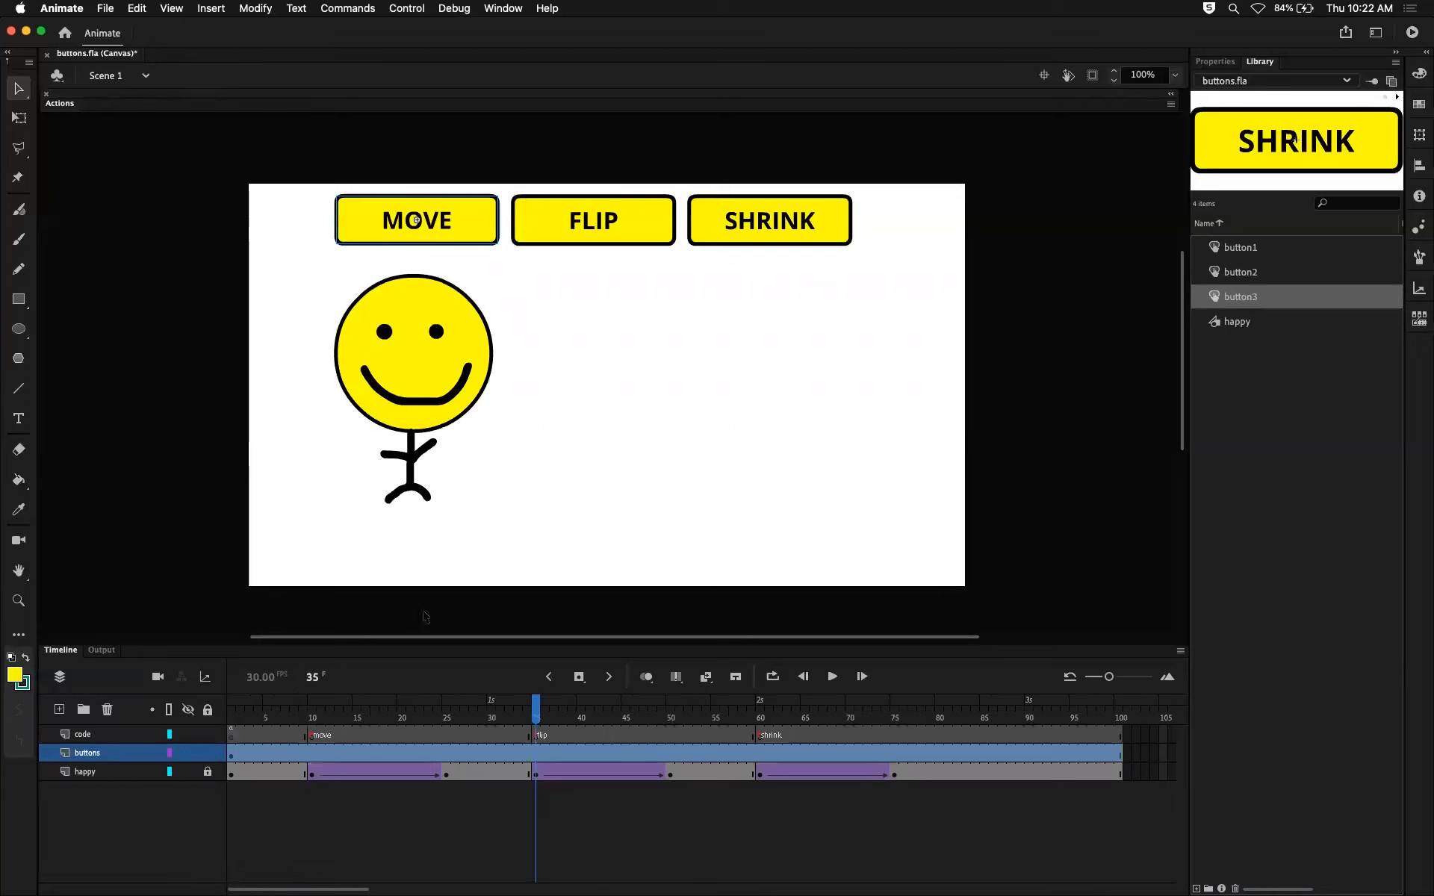
Look over the symbol commands available for the MOVE button and compare the three button previews in the library.
right_click(472, 227)
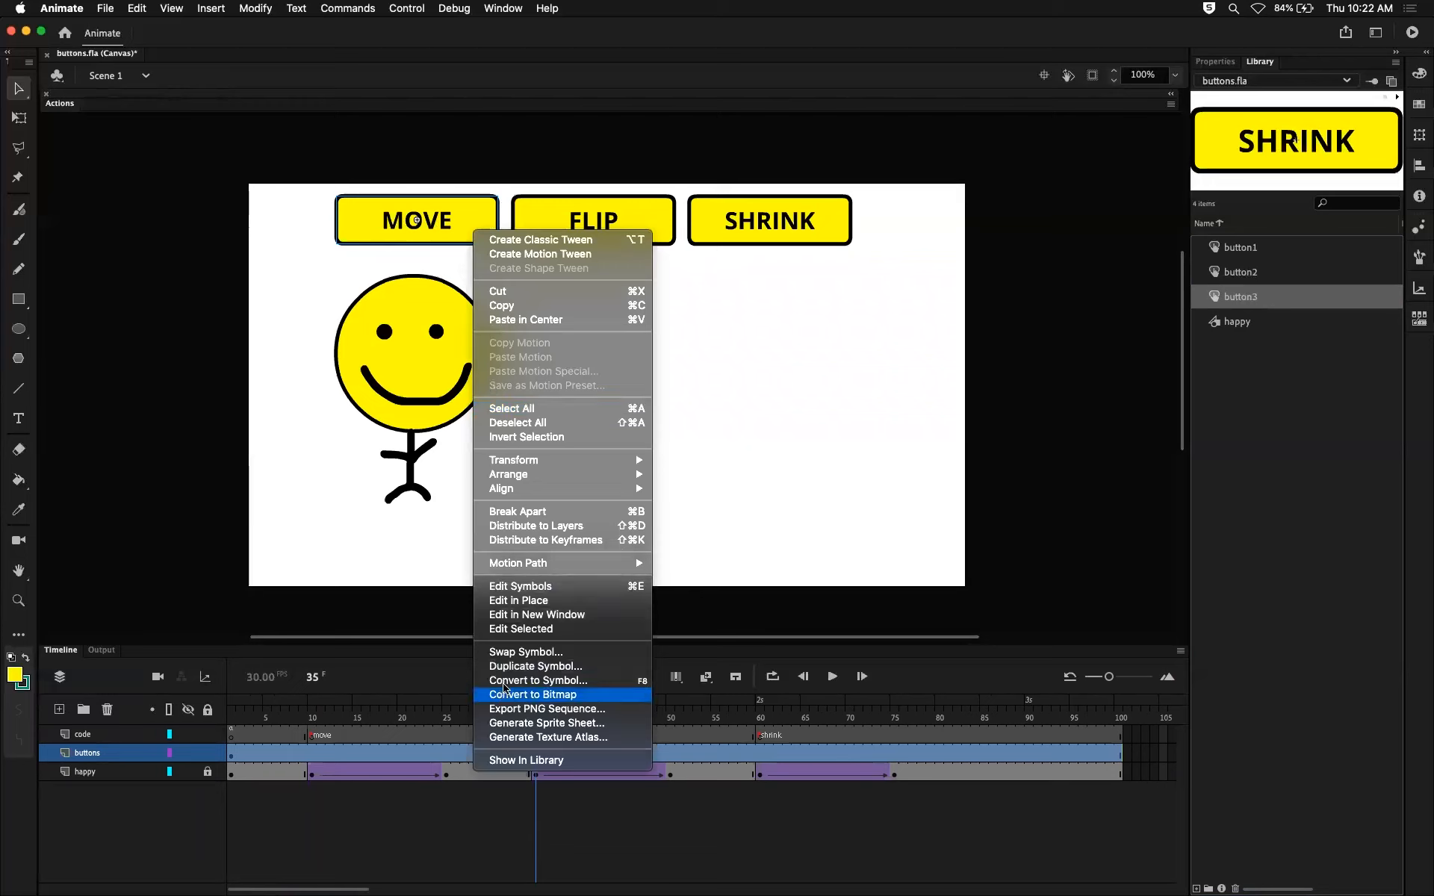
left_click(743, 569)
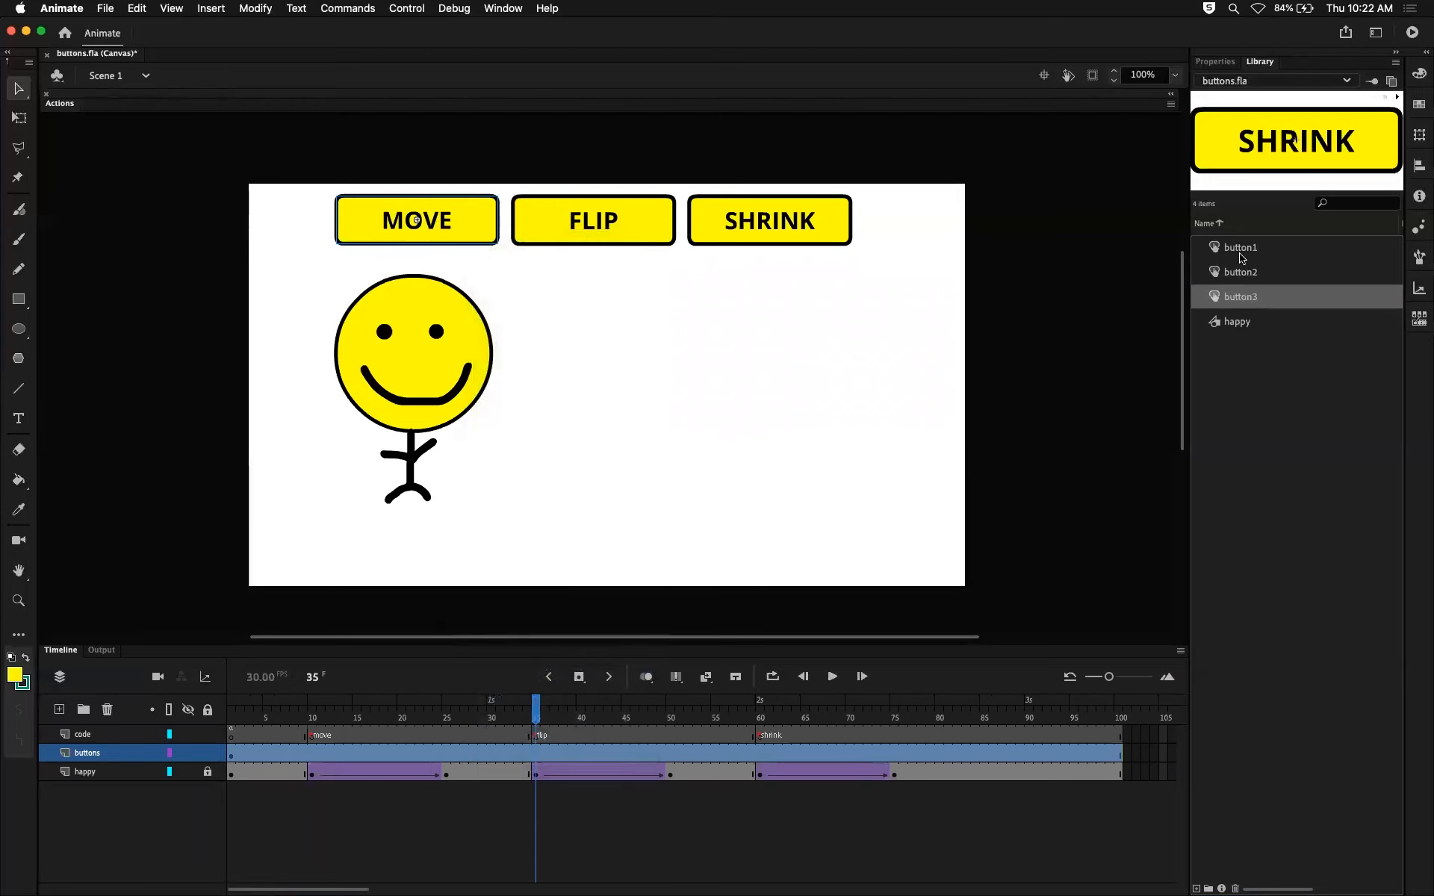
left_click(1241, 256)
left_click(1242, 276)
left_click(1243, 300)
left_click(1238, 275)
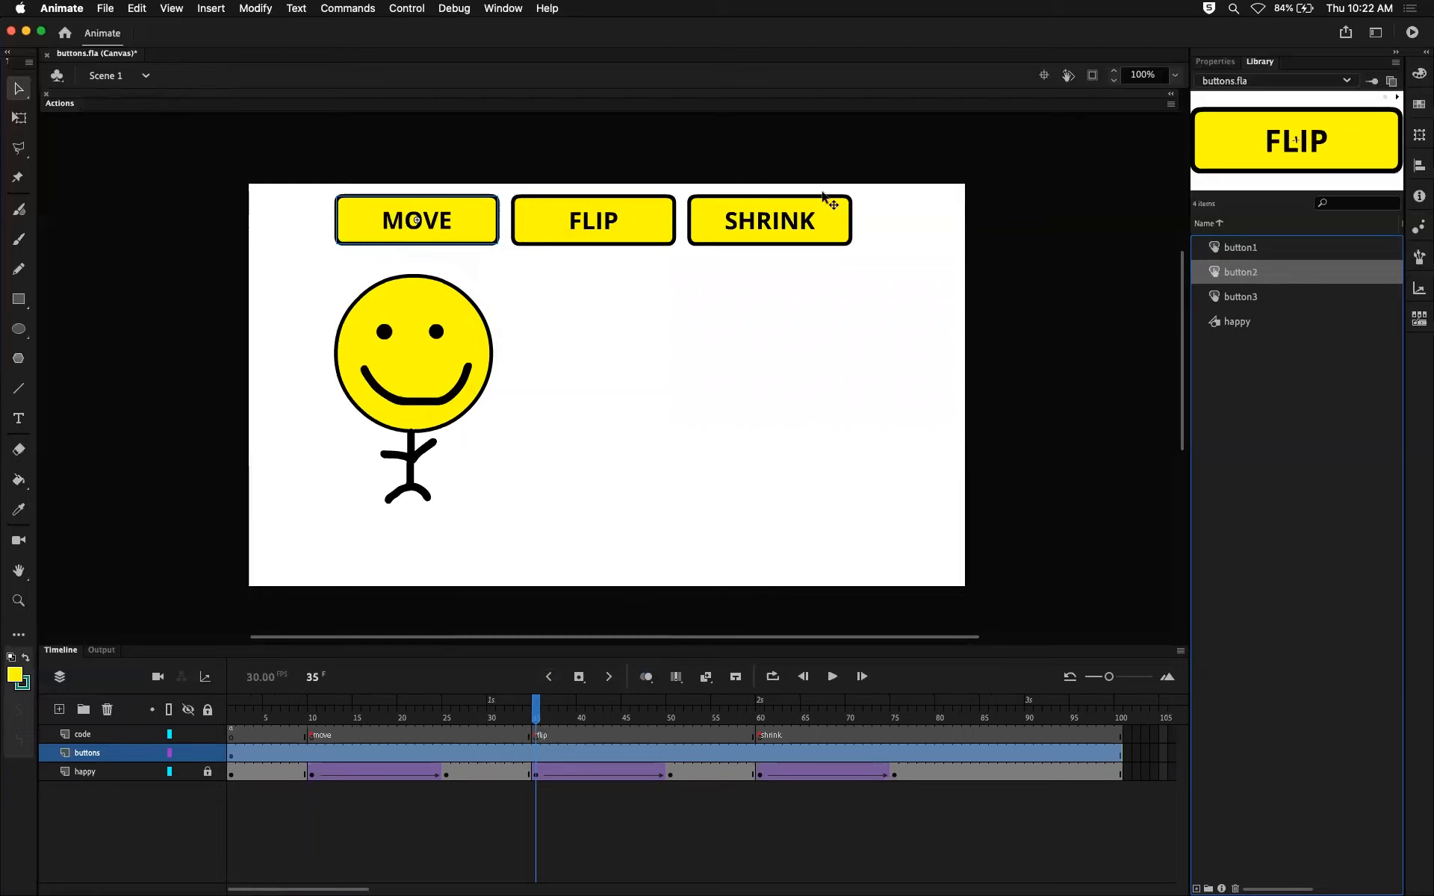
left_click(510, 268)
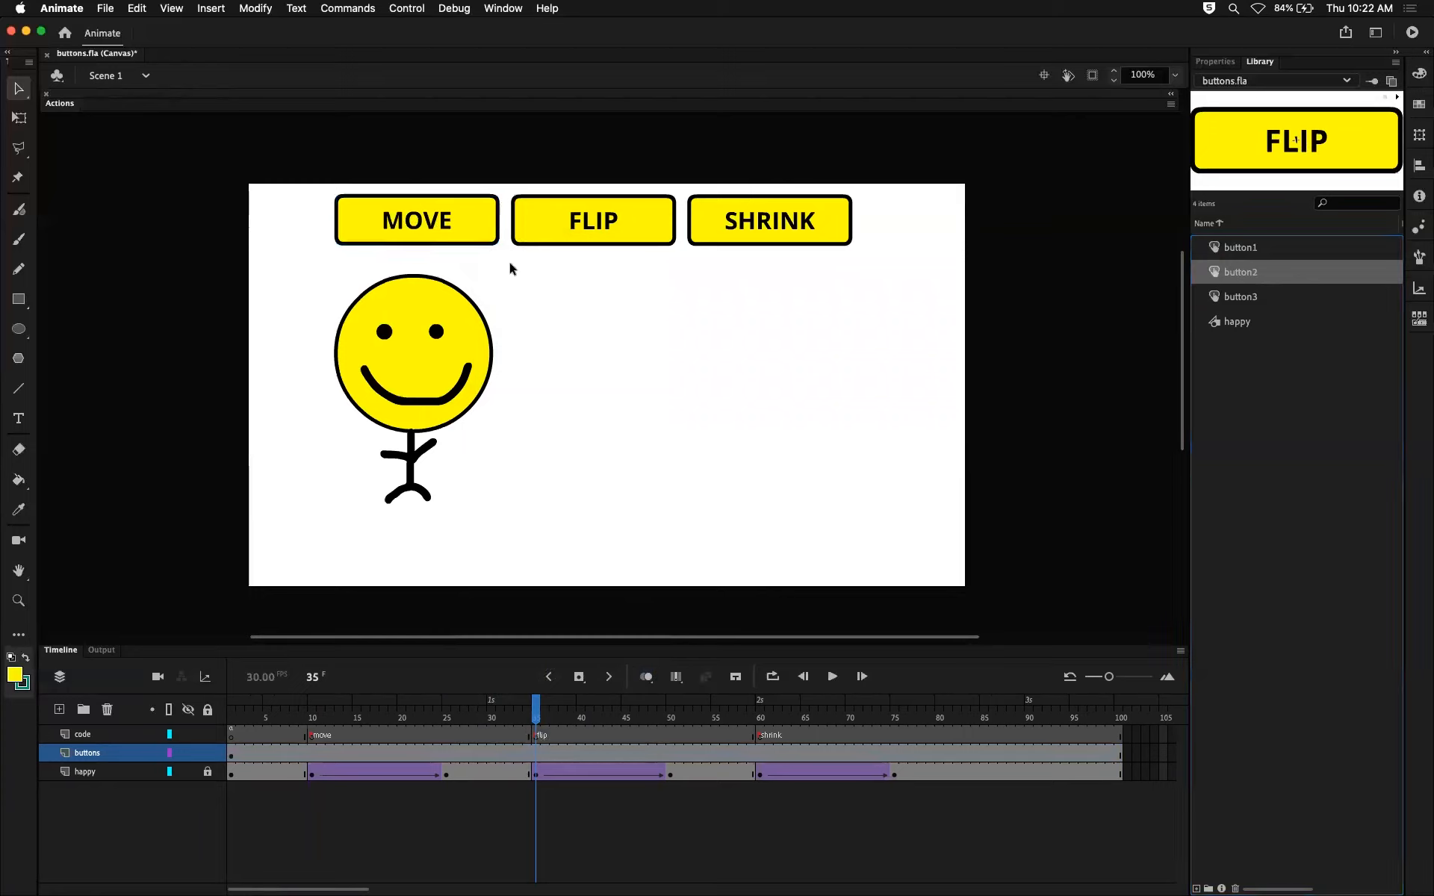